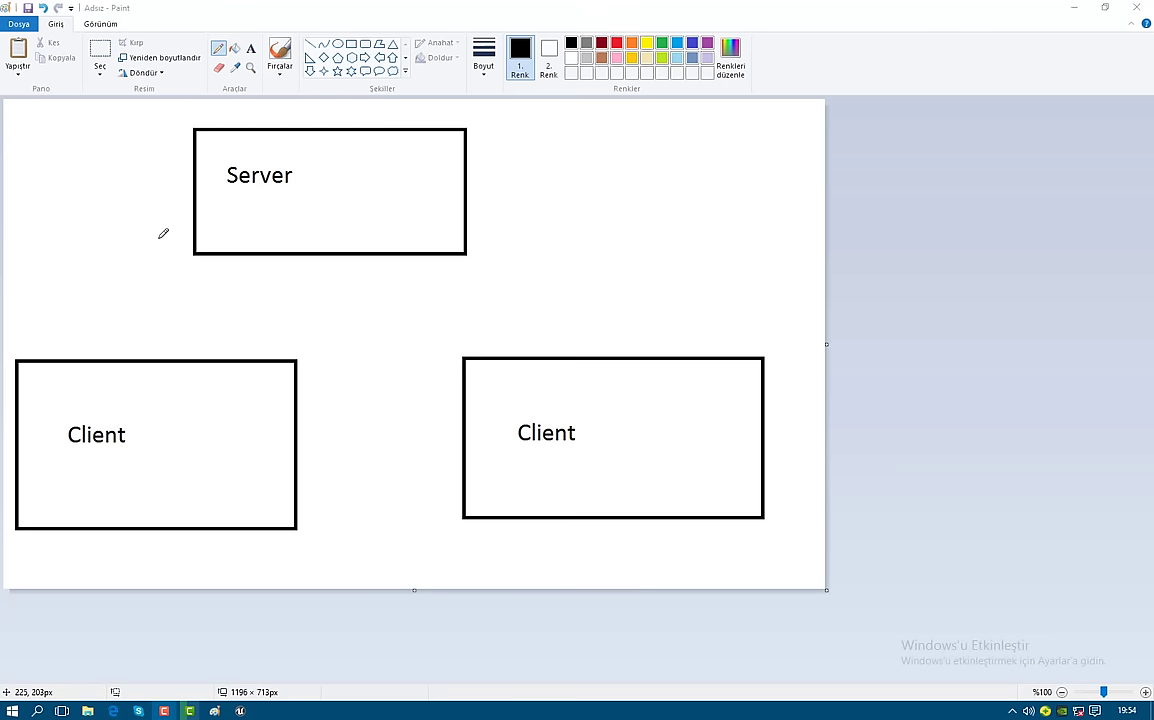
Sketch freehand loops around the Server and left Client boxes, then undo them
mouse_move(159, 238)
left_mouse_down()
mouse_move(387, 122)
mouse_move(286, 113)
mouse_move(199, 153)
left_mouse_up()
mouse_move(20, 538)
left_mouse_down()
mouse_move(128, 302)
mouse_move(5, 478)
left_mouse_up()
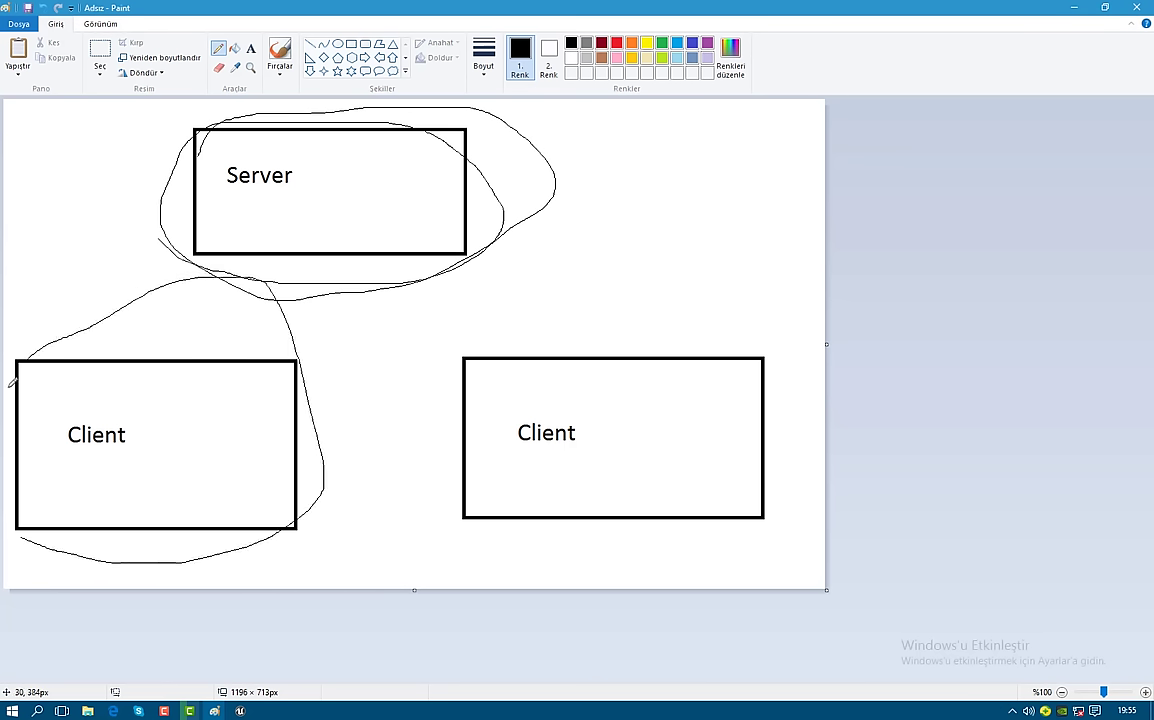
mouse_move(165, 245)
left_mouse_down()
mouse_move(446, 124)
mouse_move(203, 112)
left_mouse_up()
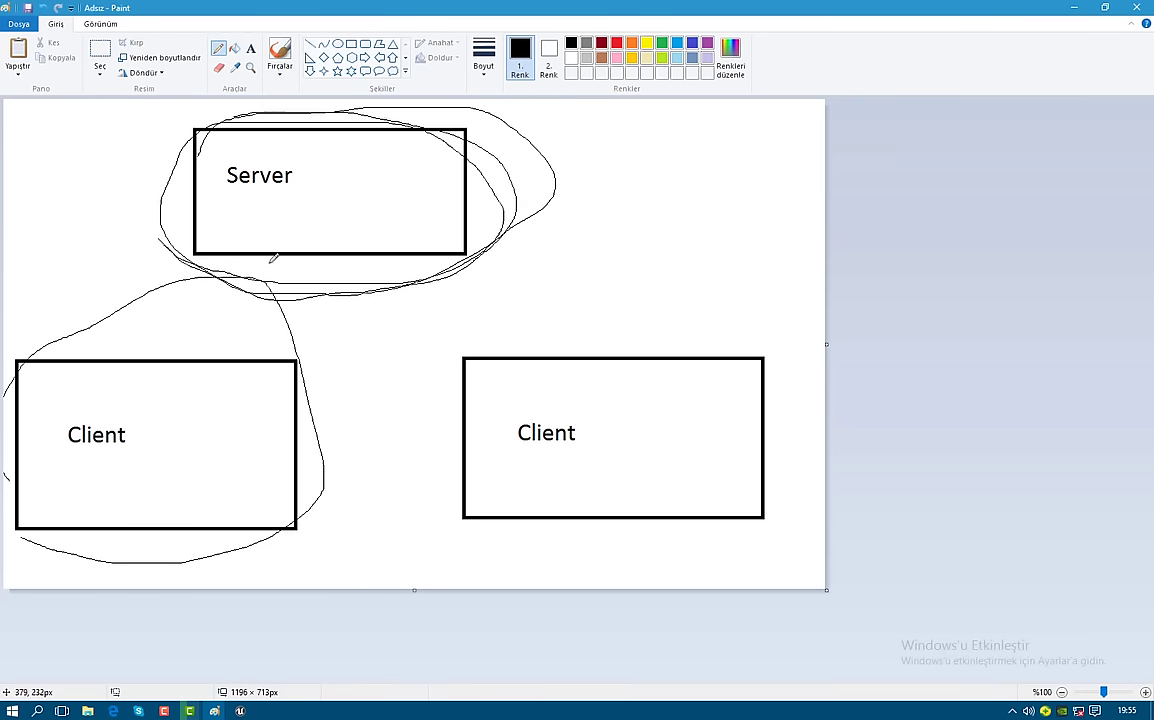
key("ctrl+z")
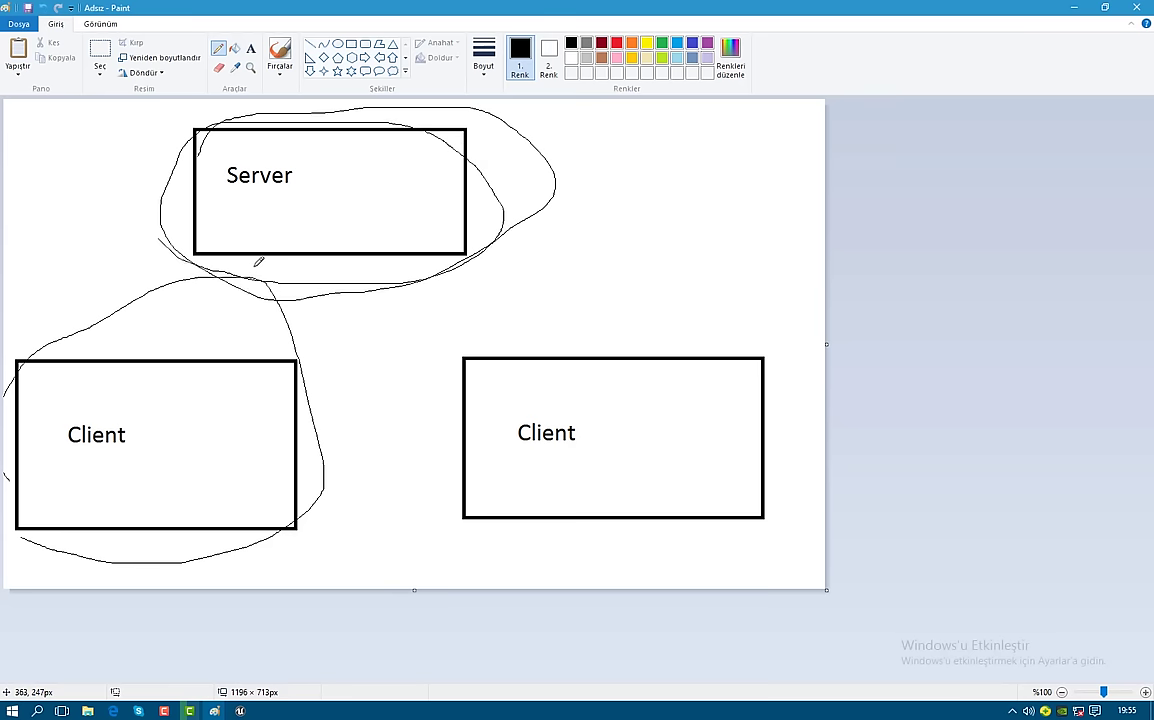
key("ctrl+z")
key("ctrl+z")
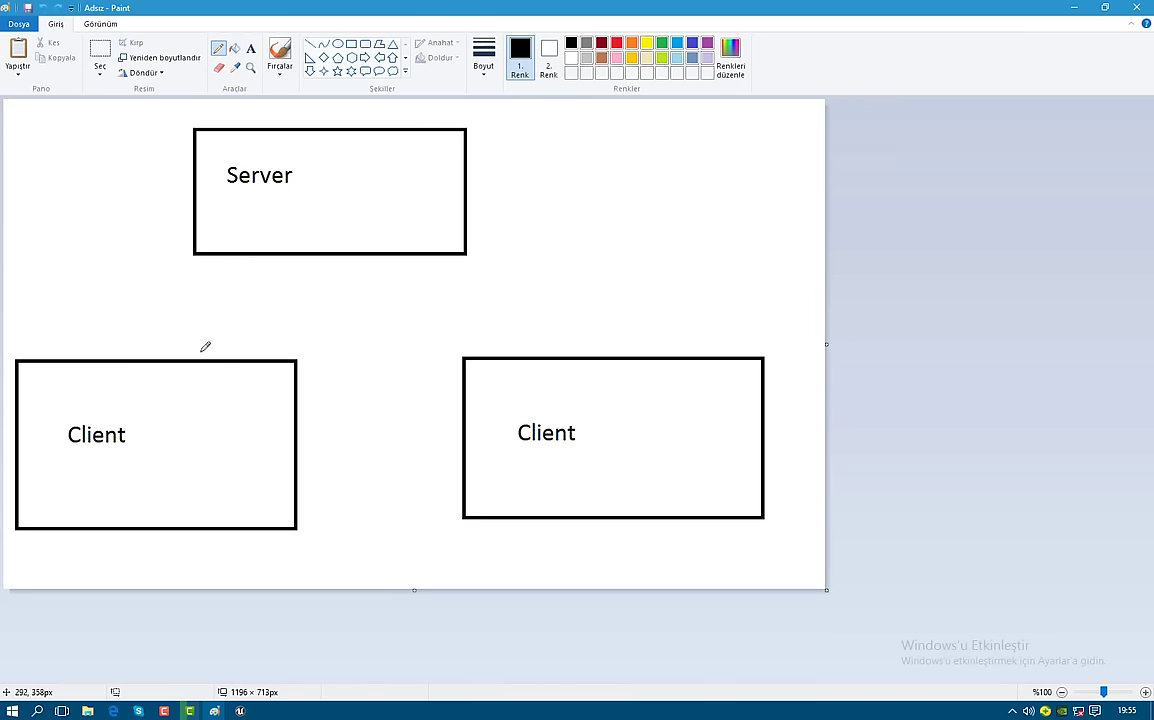
Draw a line from the left Client box to Server with arrowheads at both ends
mouse_move(196, 357)
left_mouse_down()
mouse_move(237, 247)
mouse_move(235, 262)
left_mouse_up()
left_click_drag(189, 349, 200, 350)
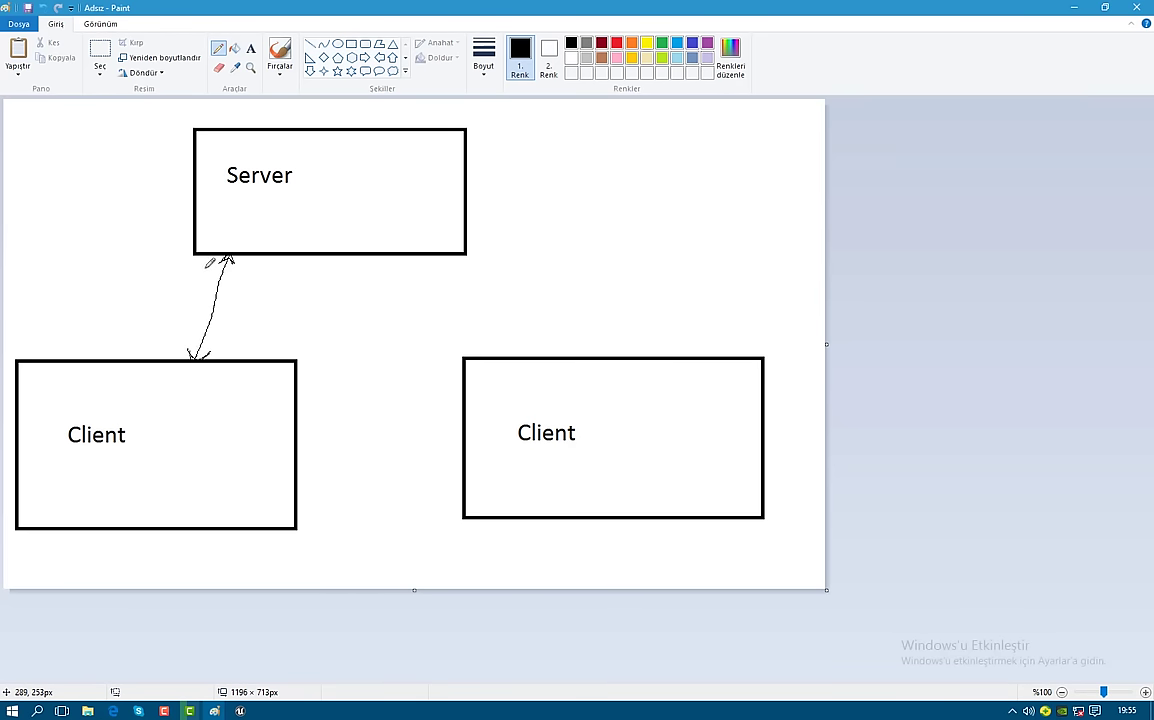
left_click_drag(230, 258, 232, 268)
left_click_drag(200, 345, 192, 355)
left_click_drag(182, 350, 190, 358)
left_click_drag(216, 260, 218, 269)
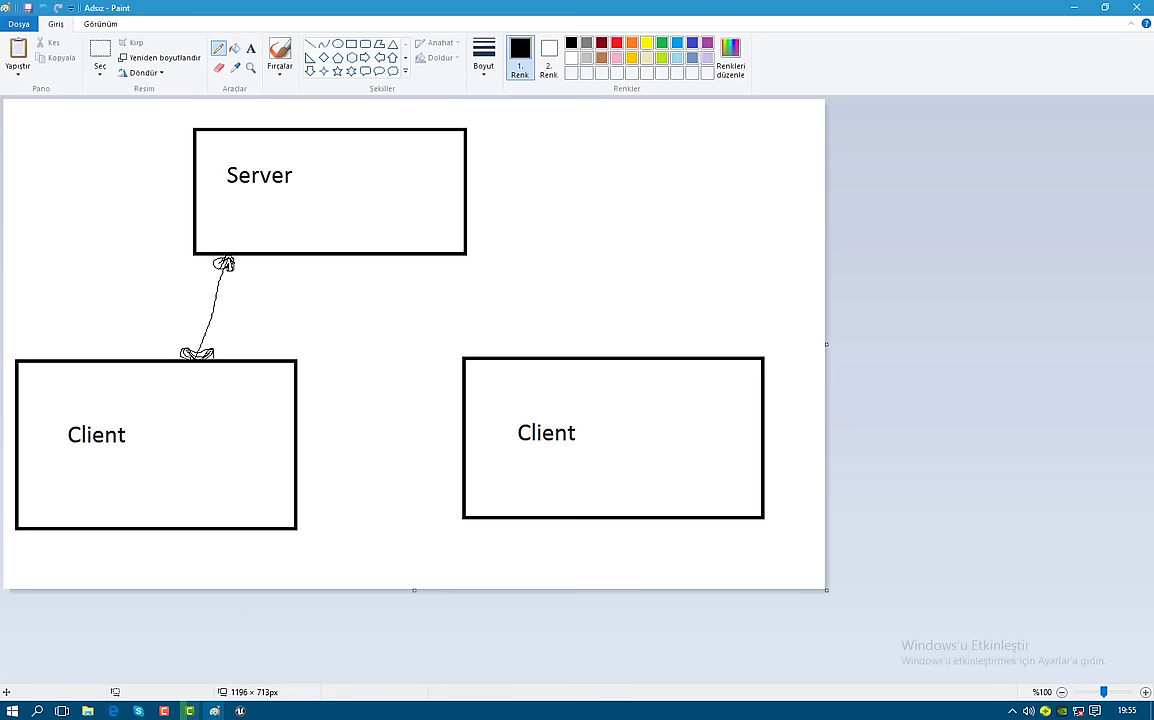
left_click(241, 711)
Open LobbyGameMode in the full Blueprint Editor from Unreal
left_click(150, 640)
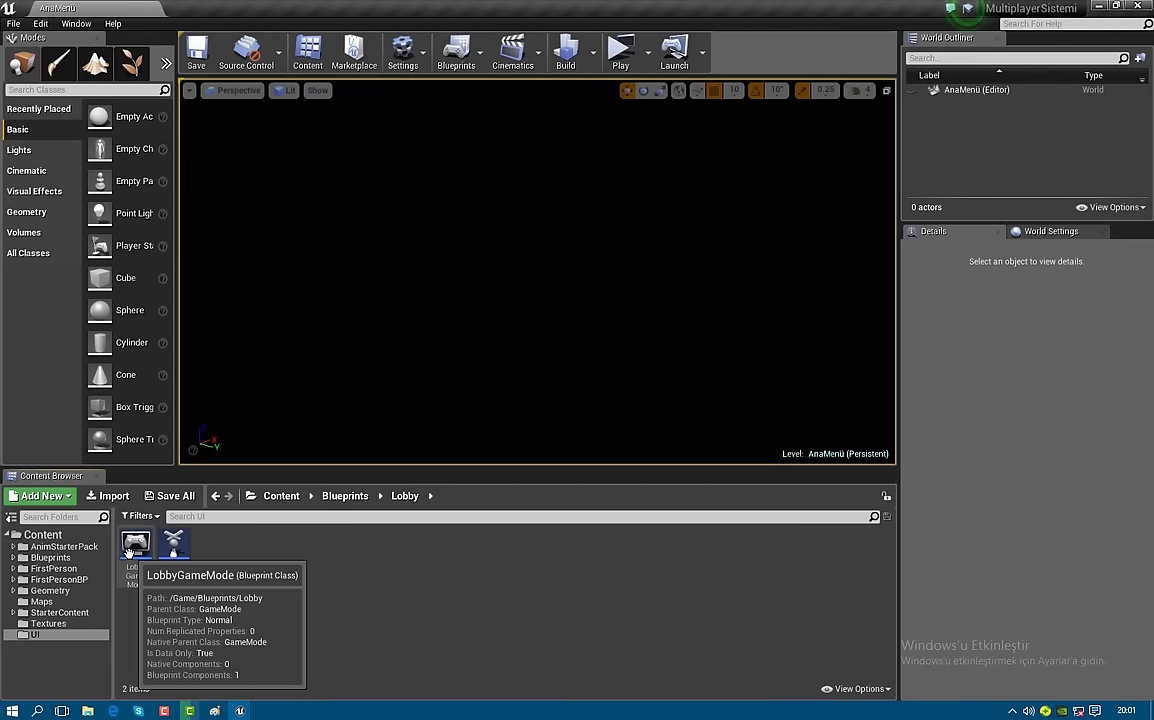
double_click(135, 568)
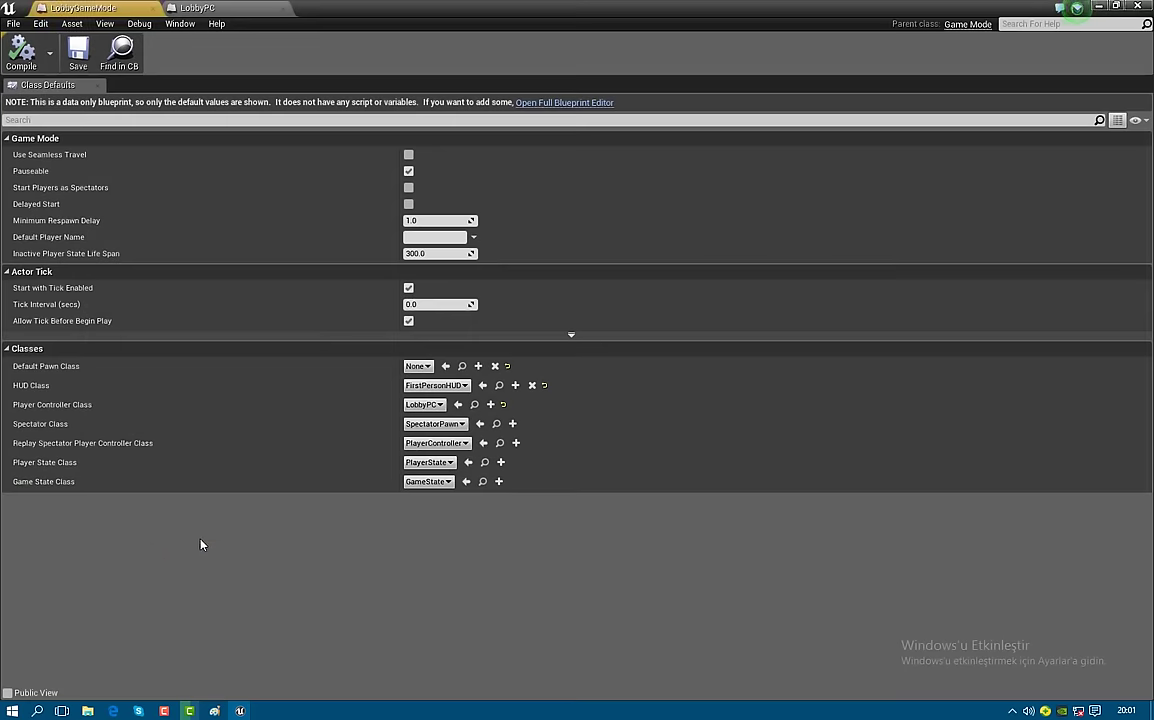
left_click(565, 106)
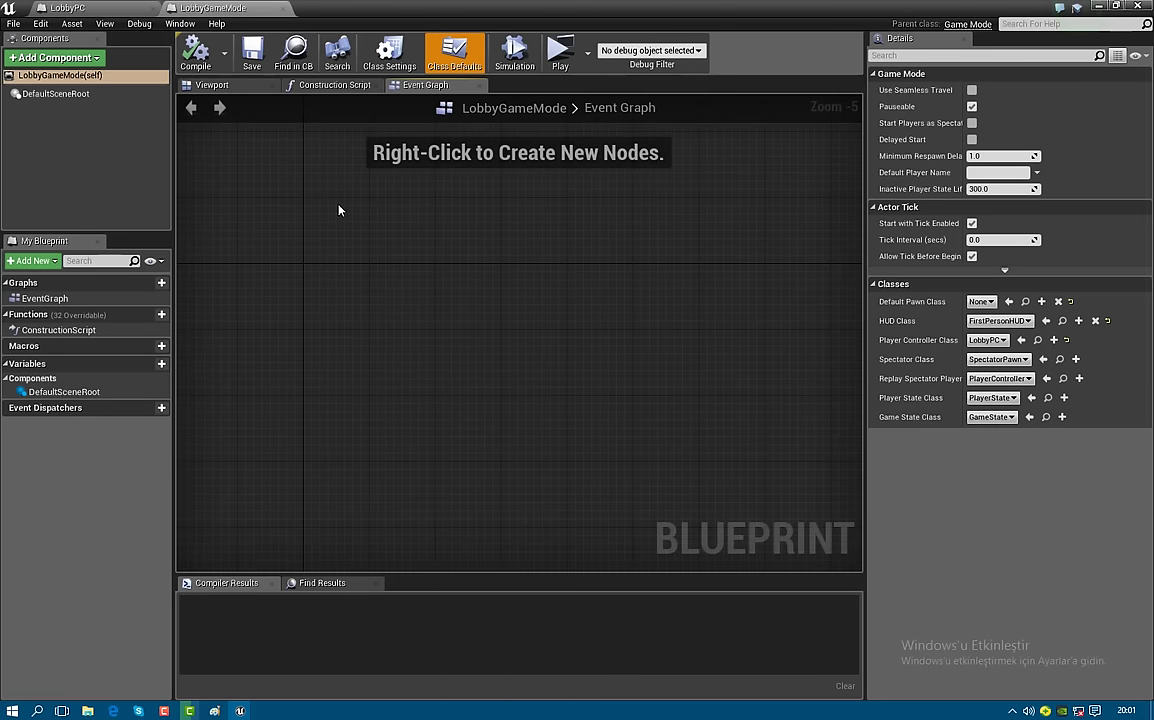
Add an Event OnPostLogin node to the Event Graph, searching 'event onpost'
right_click(339, 211)
type("event onpost")
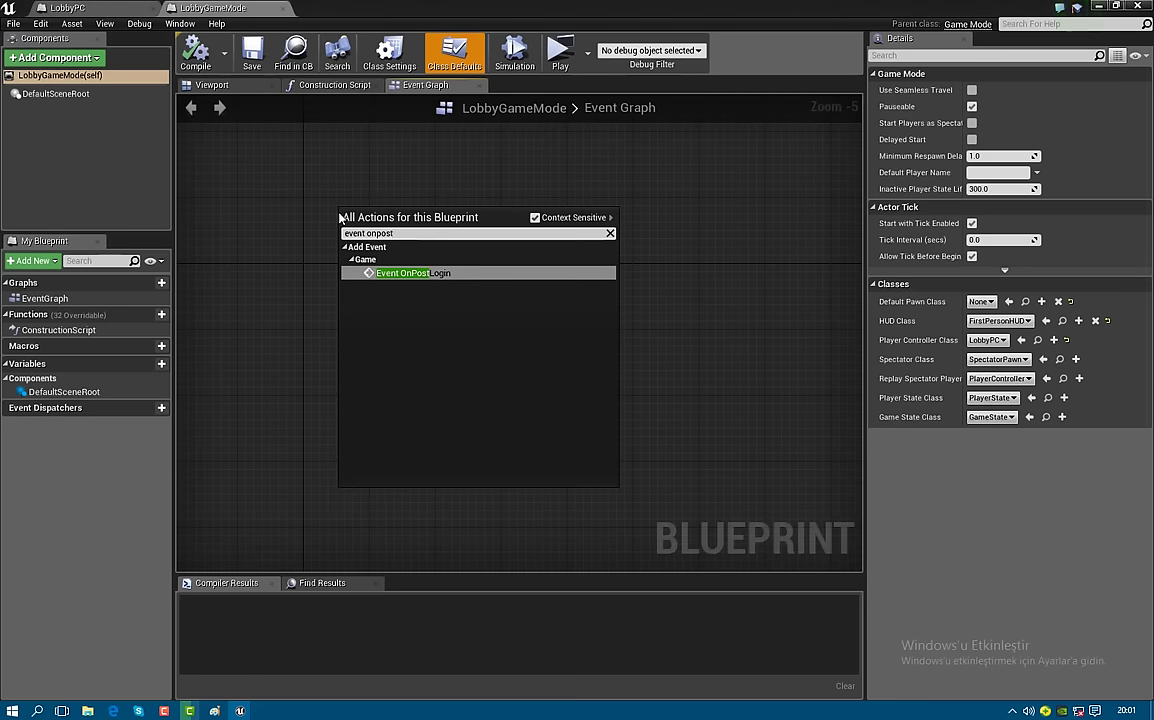
key("Return")
left_click_drag(361, 208, 325, 205)
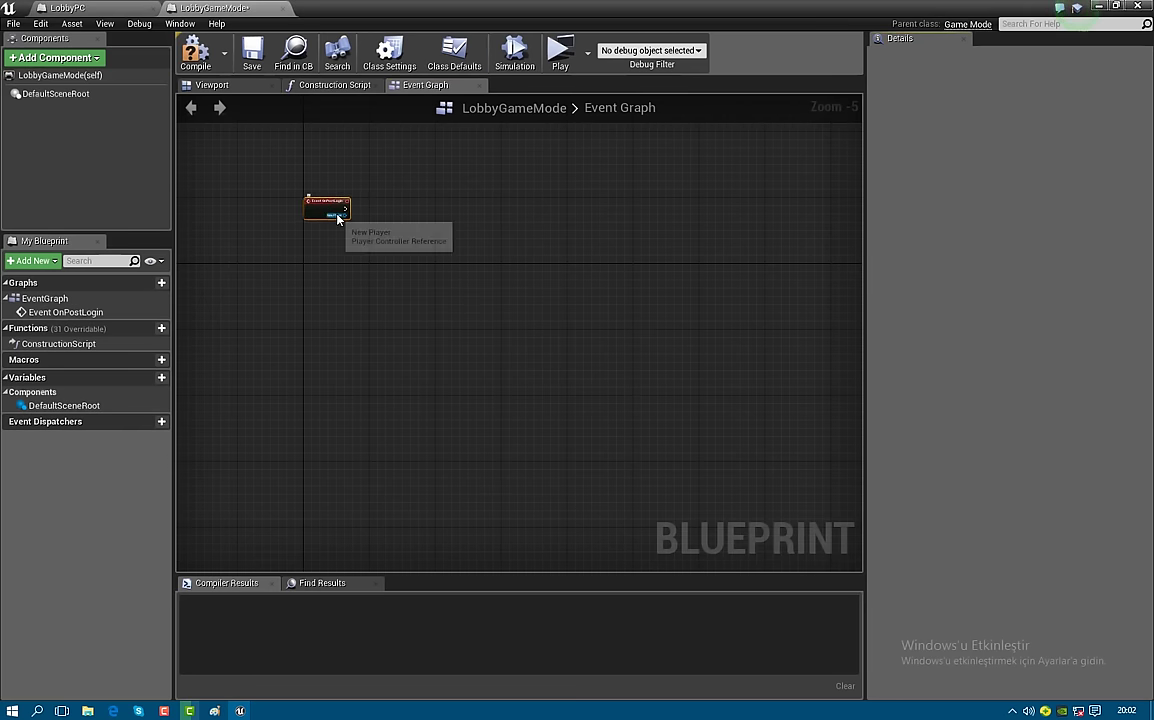
scroll(333, 214, "up", 5)
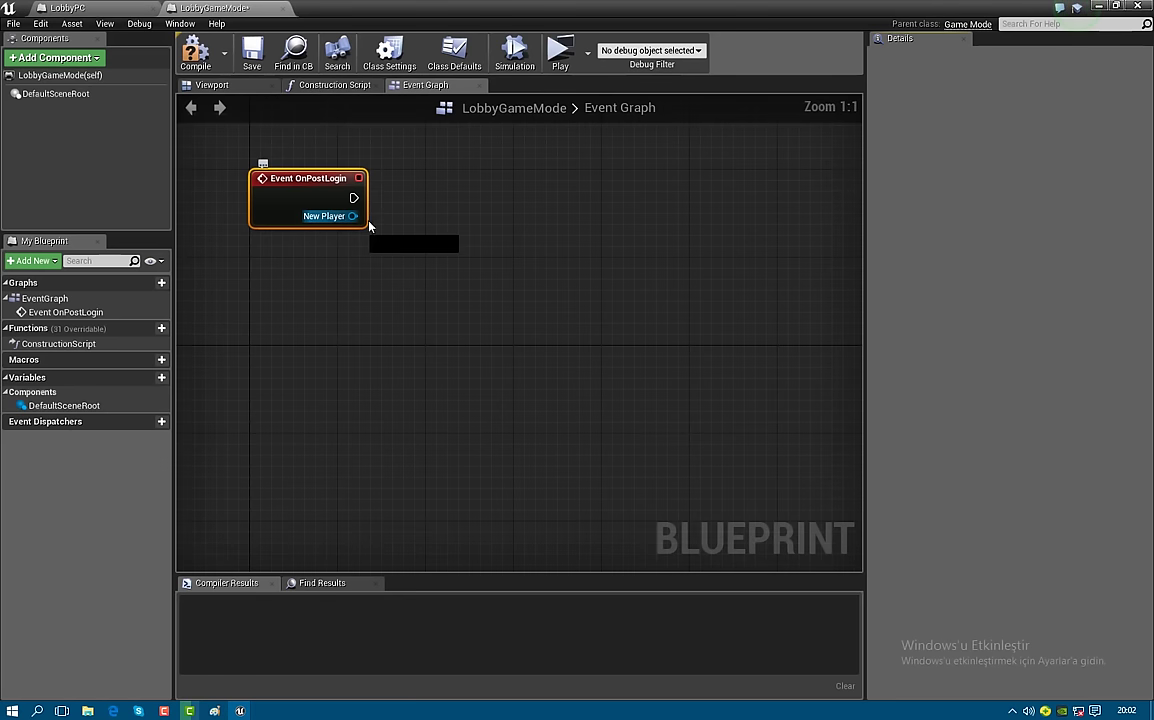
mouse_move(352, 216)
left_mouse_down()
mouse_move(376, 227)
mouse_move(351, 229)
mouse_move(353, 217)
left_mouse_up()
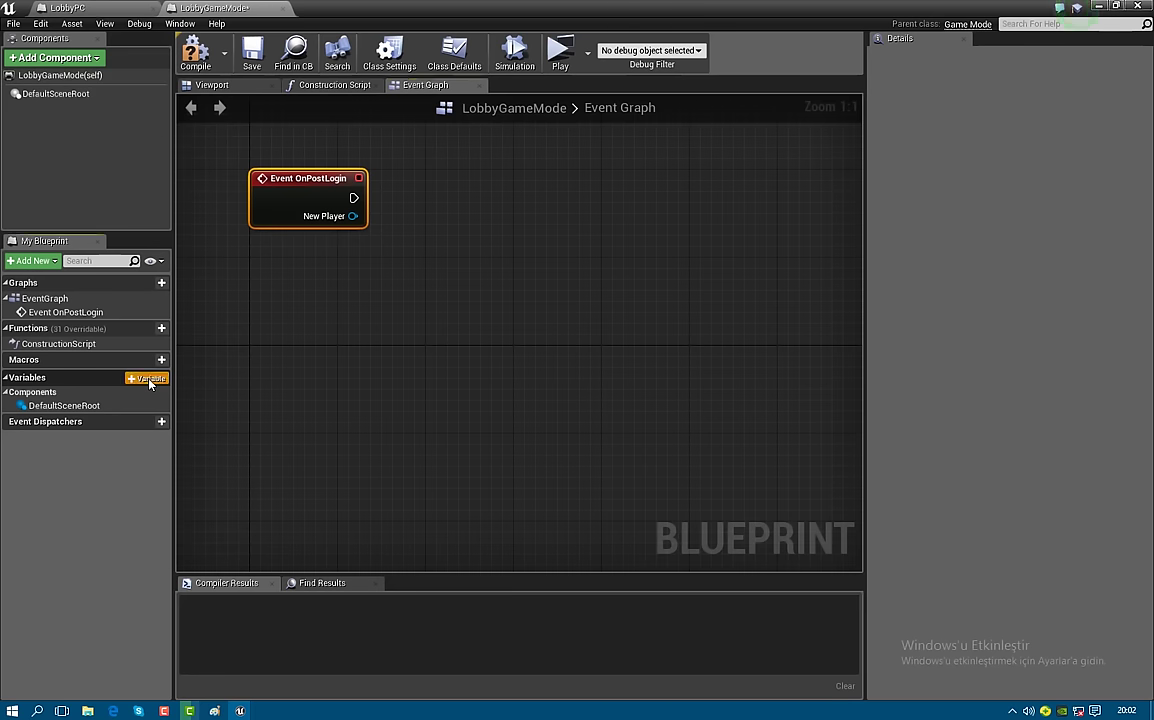
Add a new blueprint variable named TümOyuncuKontrolleri
left_click(150, 383)
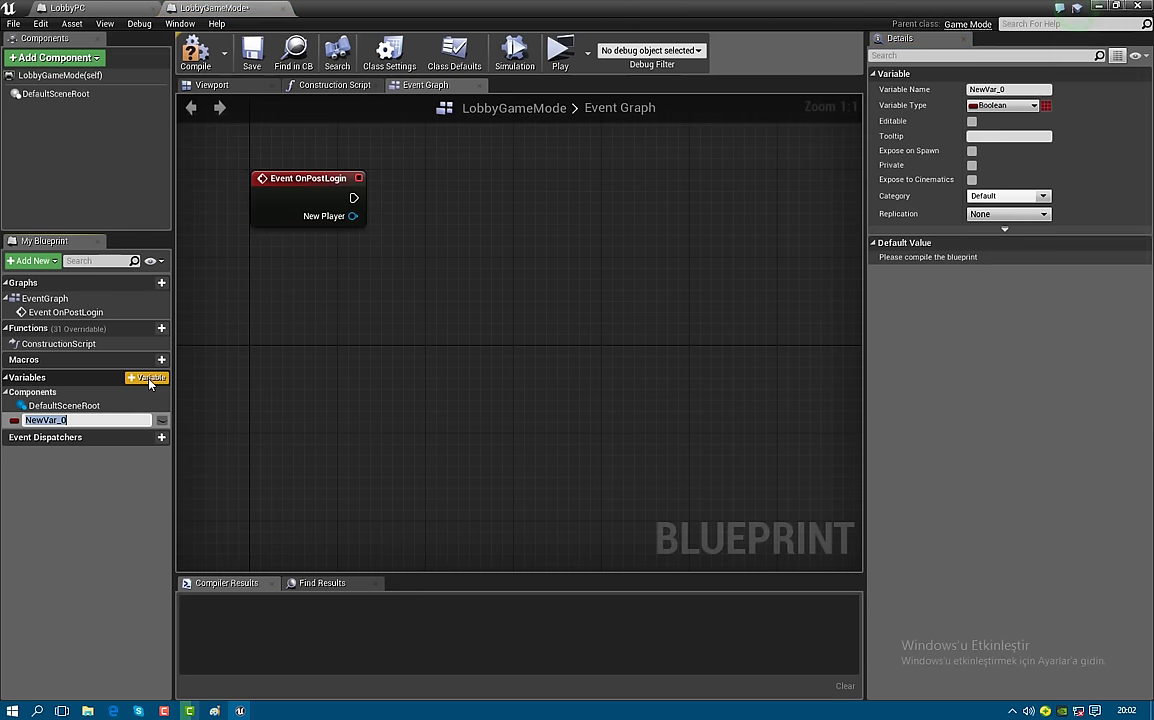
type("Tü")
type("mP")
key("BackSpace")
type("OyuncuKont")
type("rolleri")
key("Return")
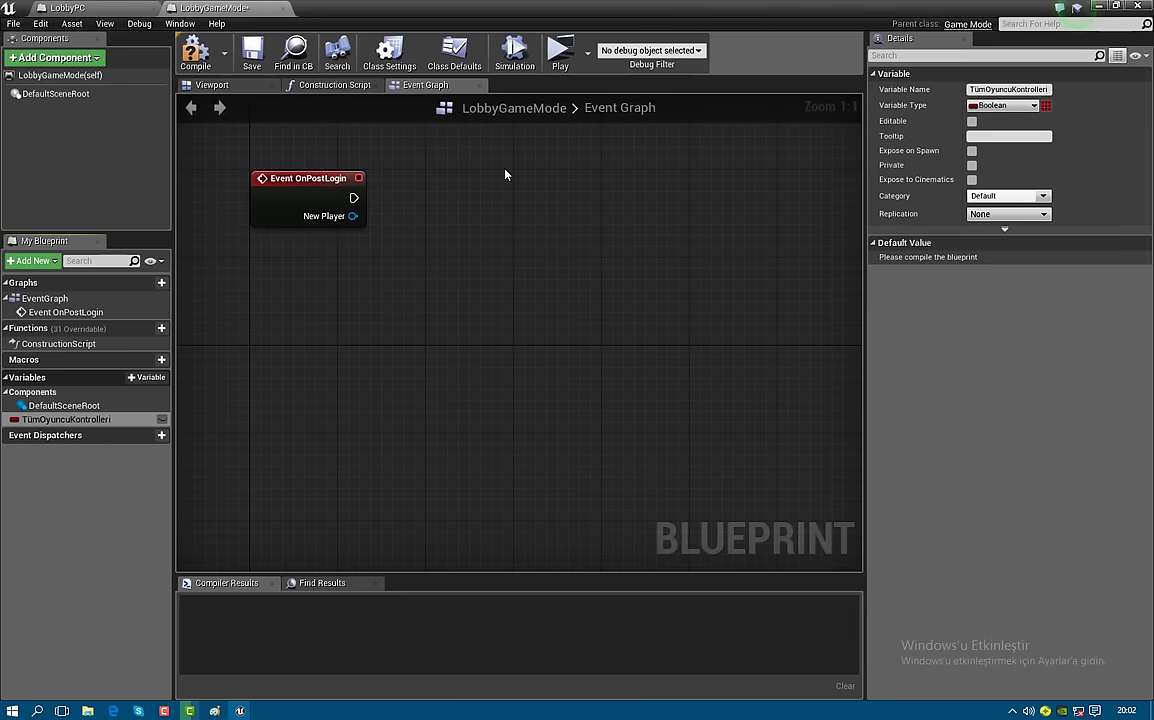
Make TümOyuncuKontrolleri a Player Controller array and place its getter in the graph
left_click(985, 110)
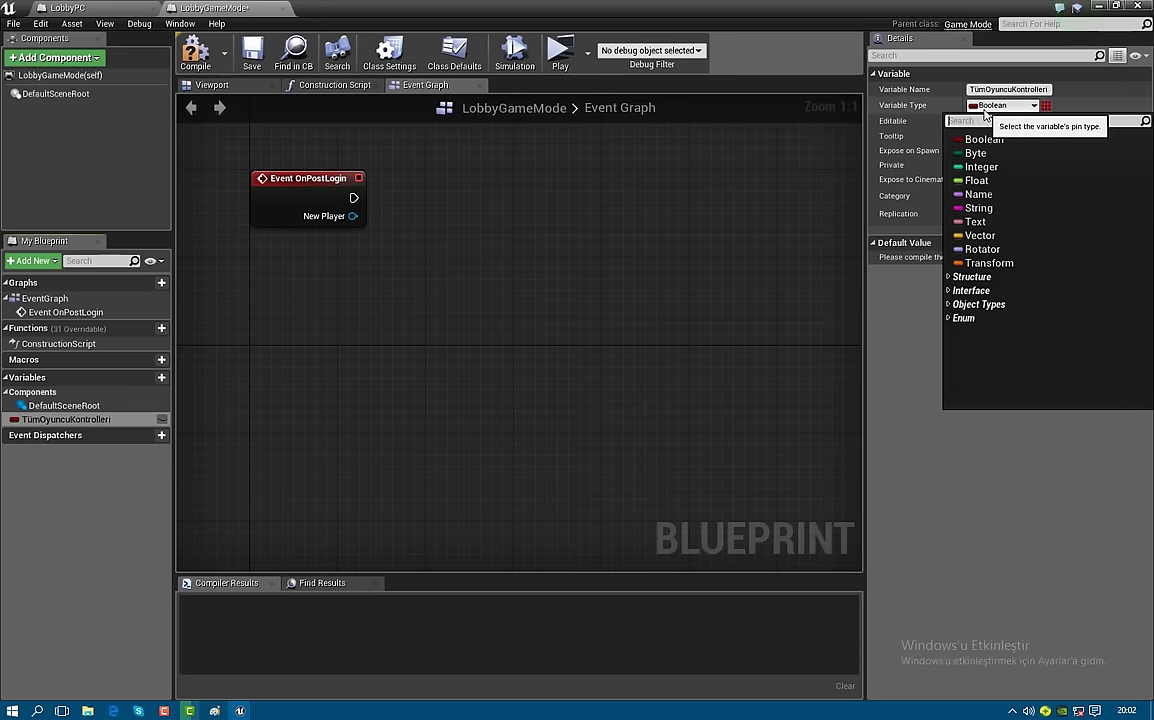
type("playerc")
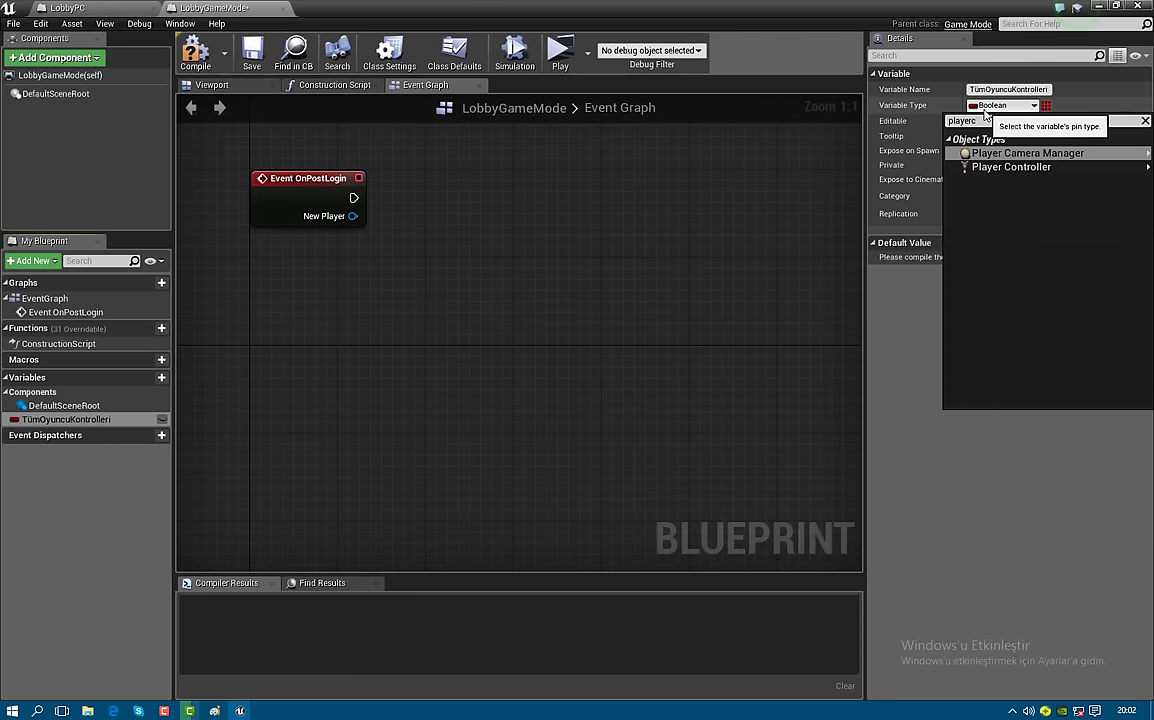
mouse_move(1010, 167)
left_click(900, 174)
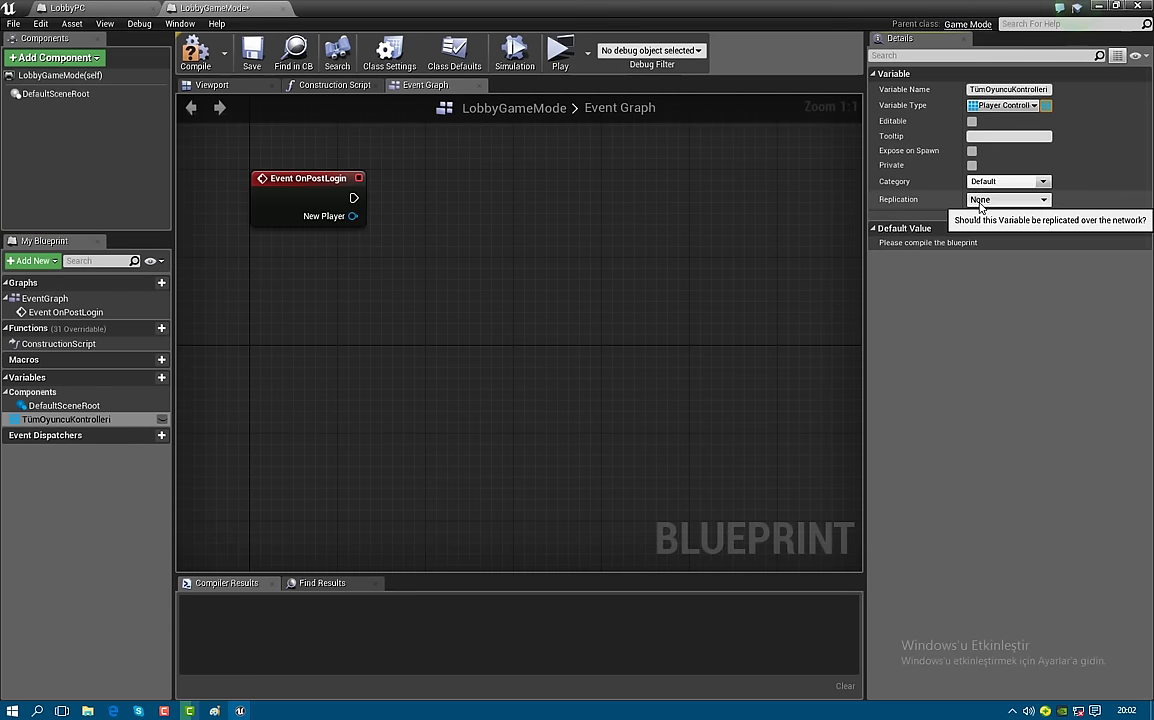
left_click_drag(95, 419, 312, 143)
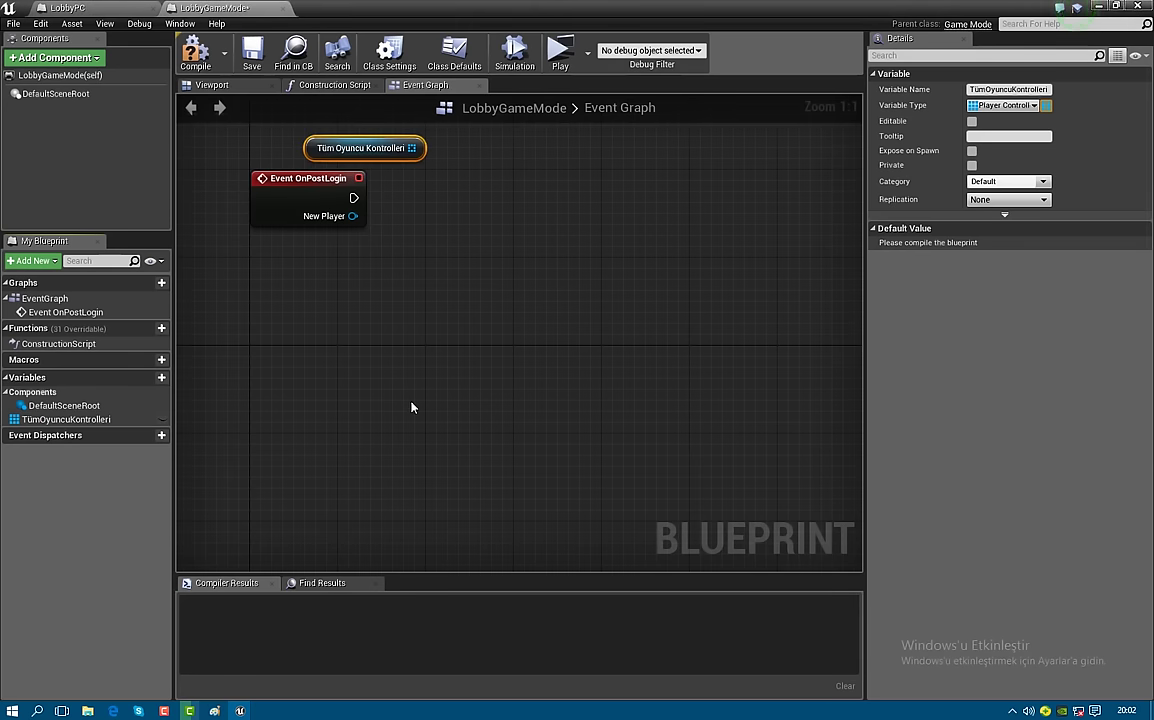
Add an array Add node on TümOyuncuKontrolleri, wired to OnPostLogin's exec and New Player
right_click(463, 165)
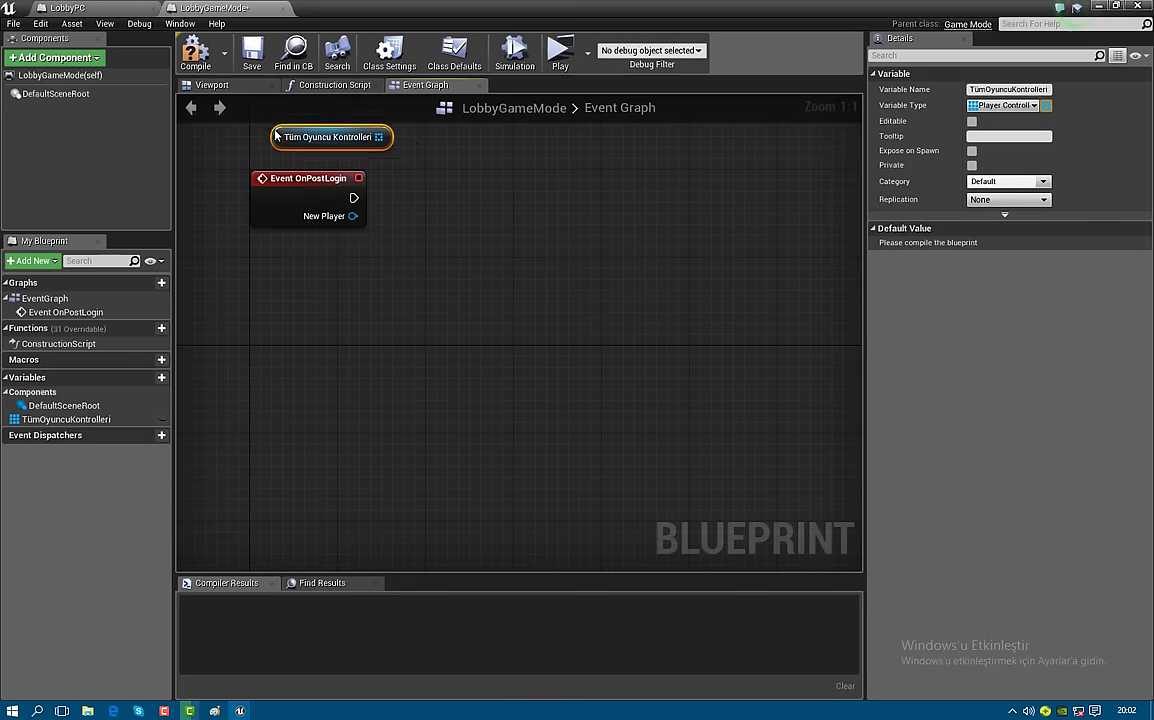
left_click_drag(340, 148, 306, 126)
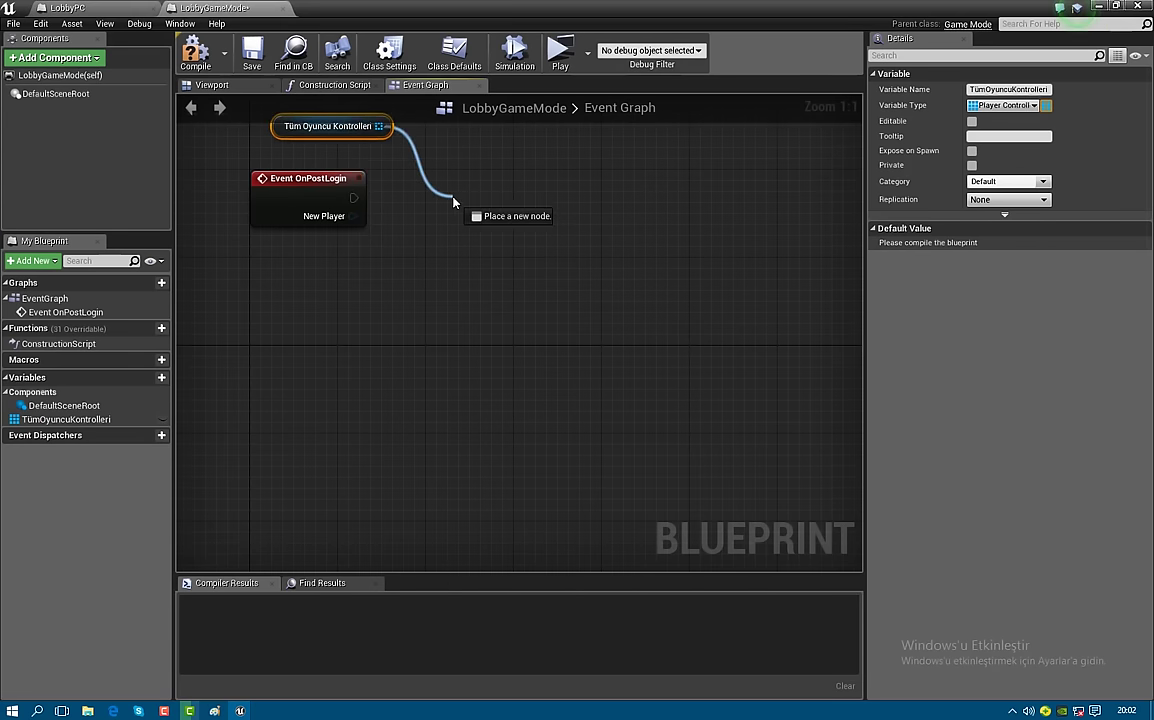
left_click_drag(379, 126, 453, 200)
type("add")
left_click(490, 343)
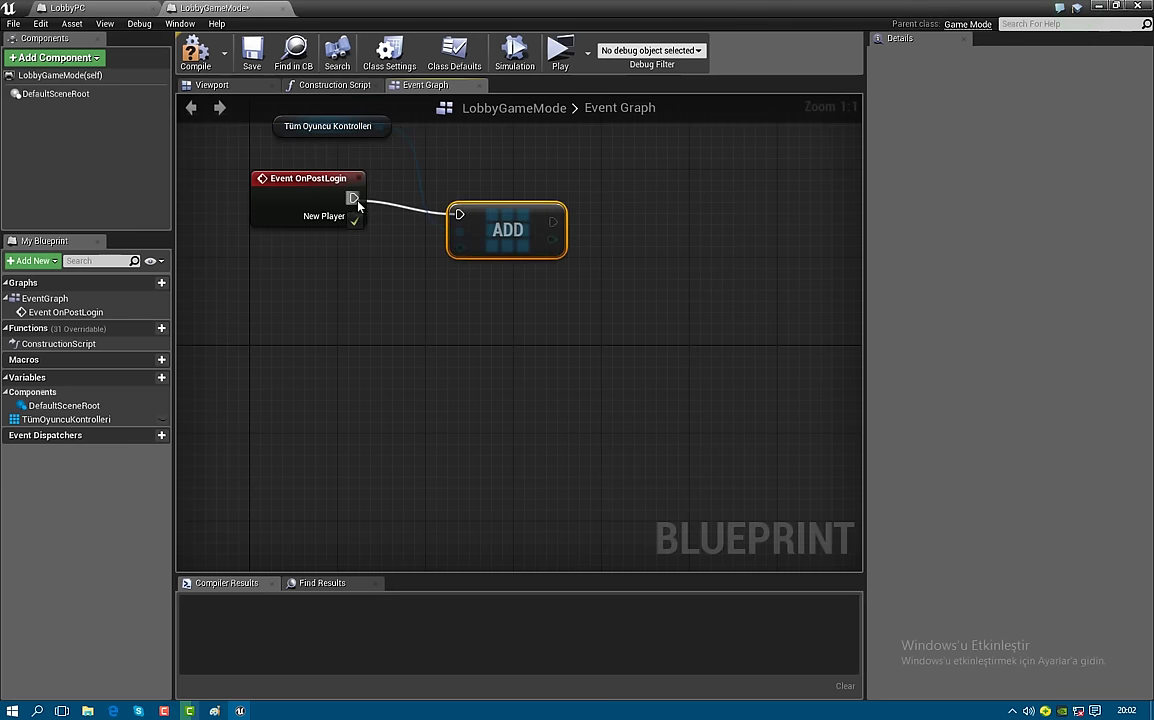
mouse_move(353, 198)
left_mouse_down()
mouse_move(459, 215)
mouse_move(429, 197)
left_mouse_up()
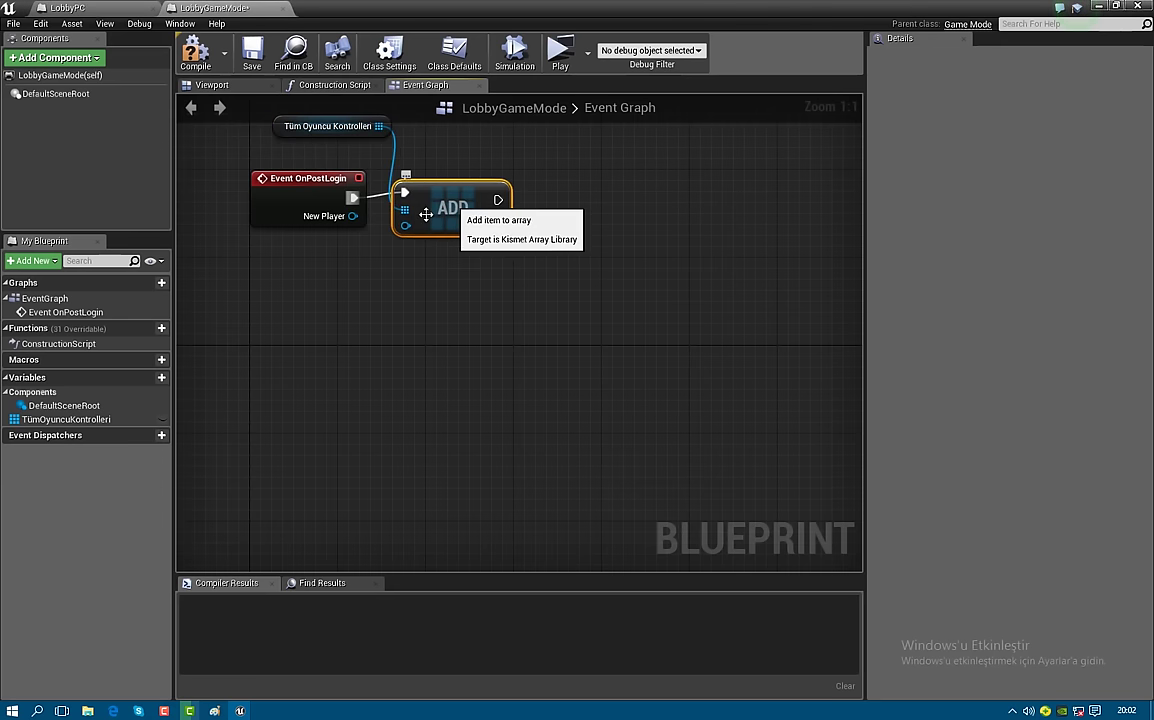
left_click_drag(352, 216, 405, 225)
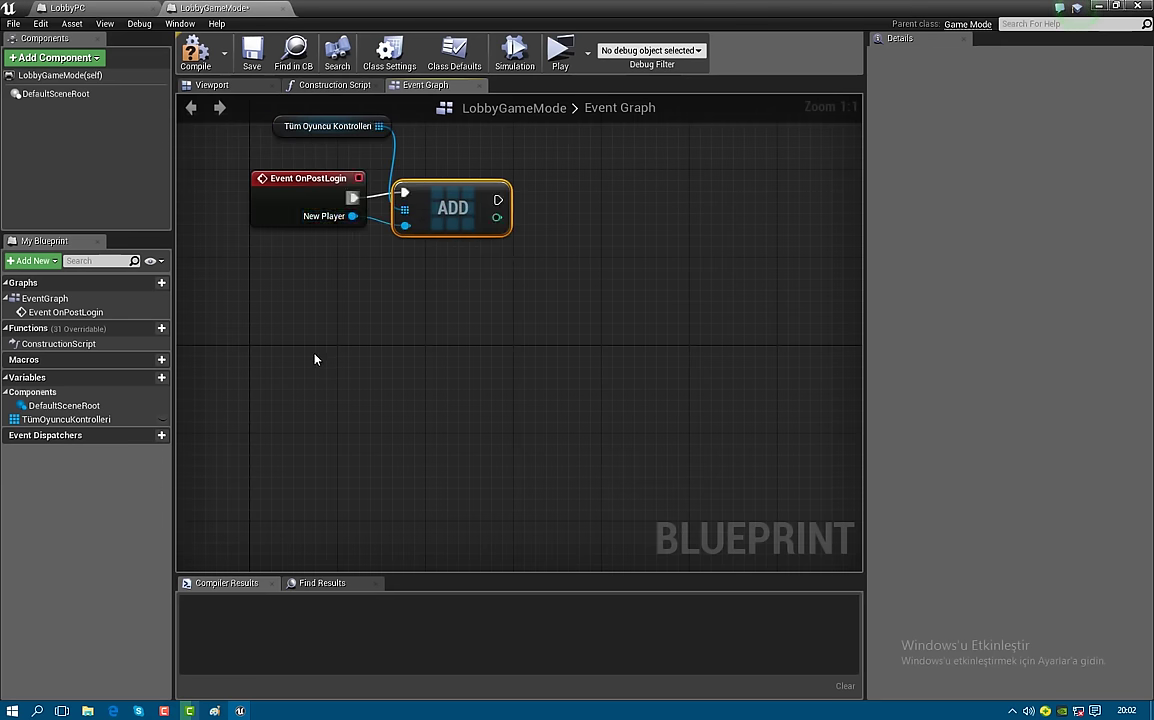
right_click_drag(308, 405, 258, 553)
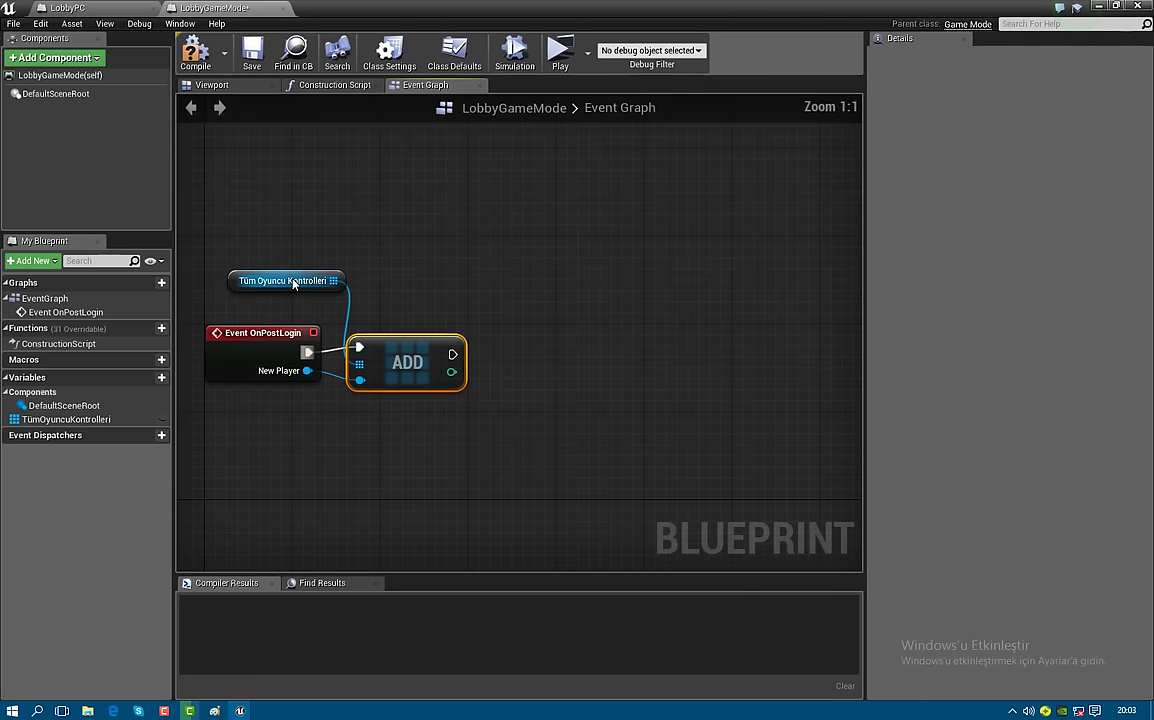
left_click_drag(298, 285, 273, 296)
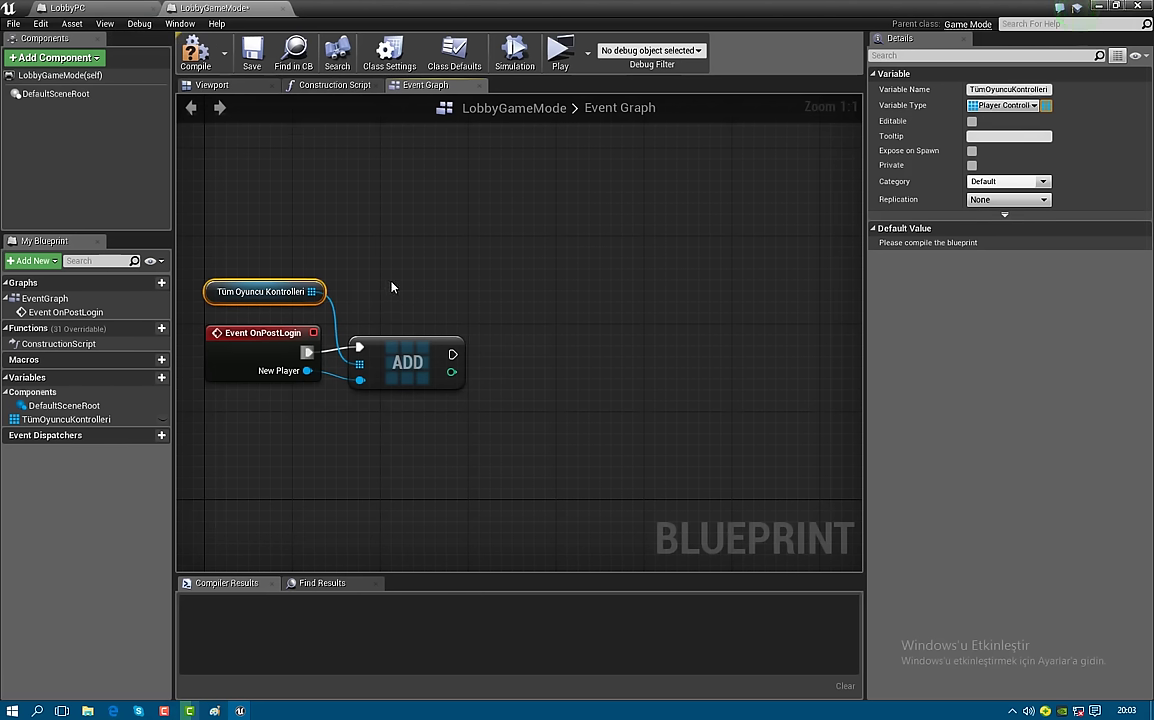
Open and dismiss the graph actions list, then pan to empty space
right_click(287, 232)
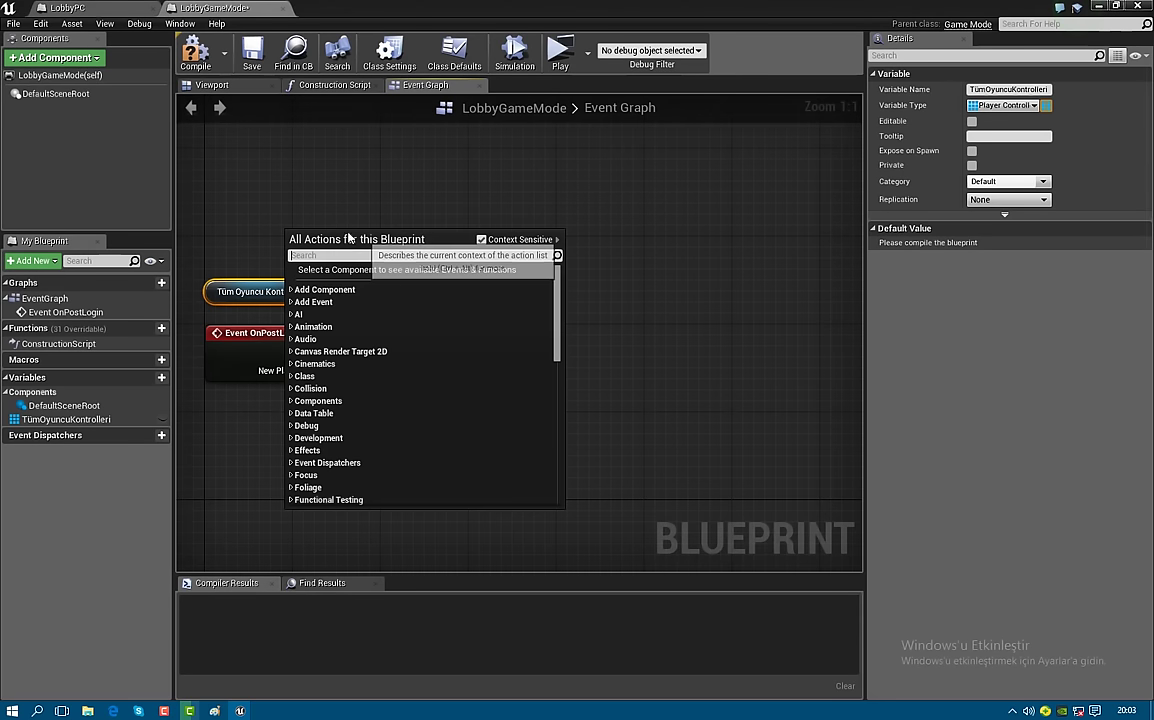
left_click(340, 214)
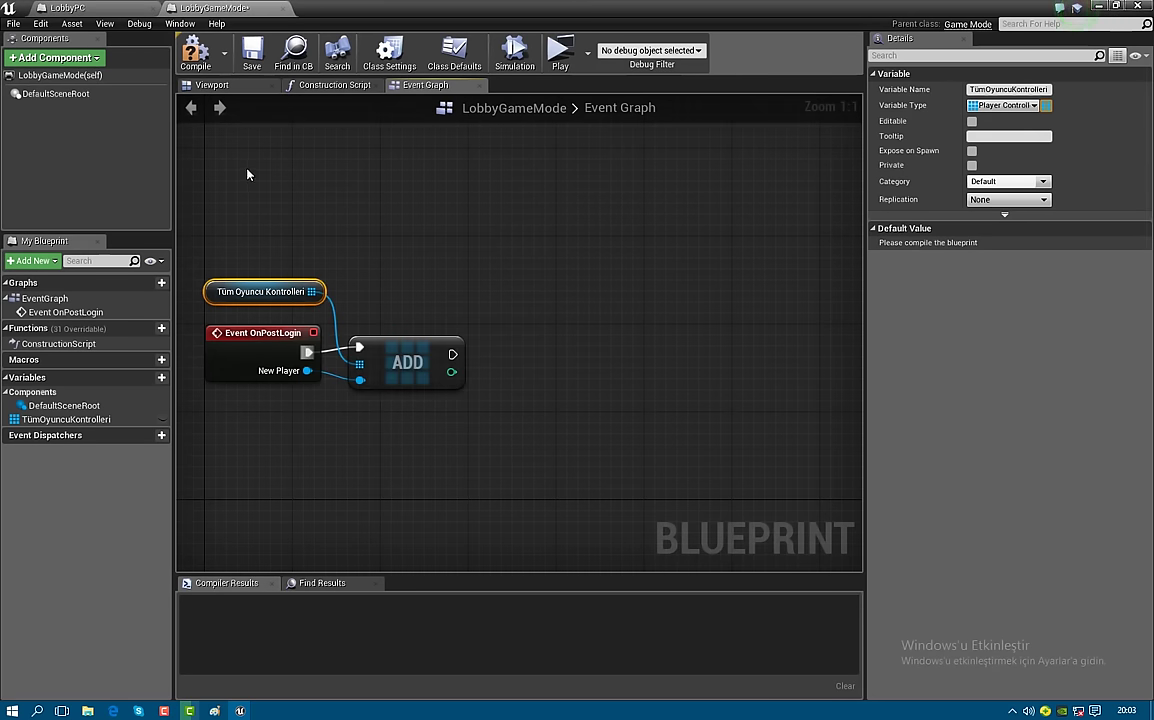
right_click(355, 215)
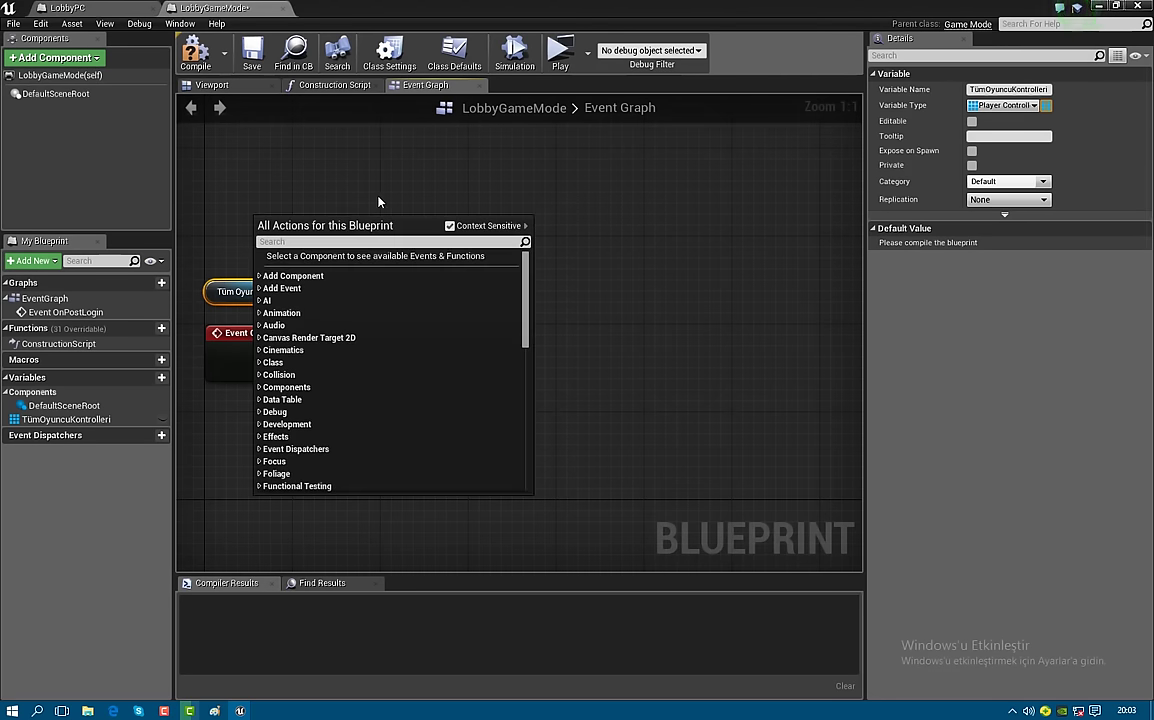
left_click(368, 197)
right_click_drag(371, 191, 262, 186)
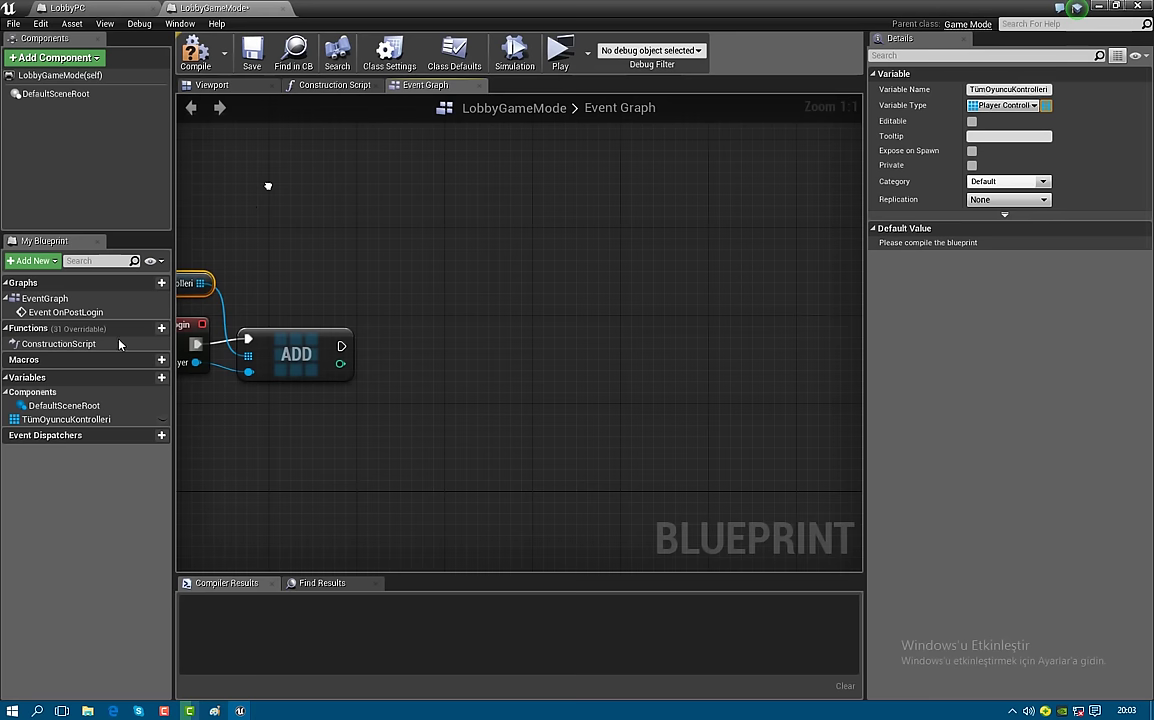
Add a variable named ServerAdı and set its type to Text
left_click(152, 379)
type("ServerAdi")
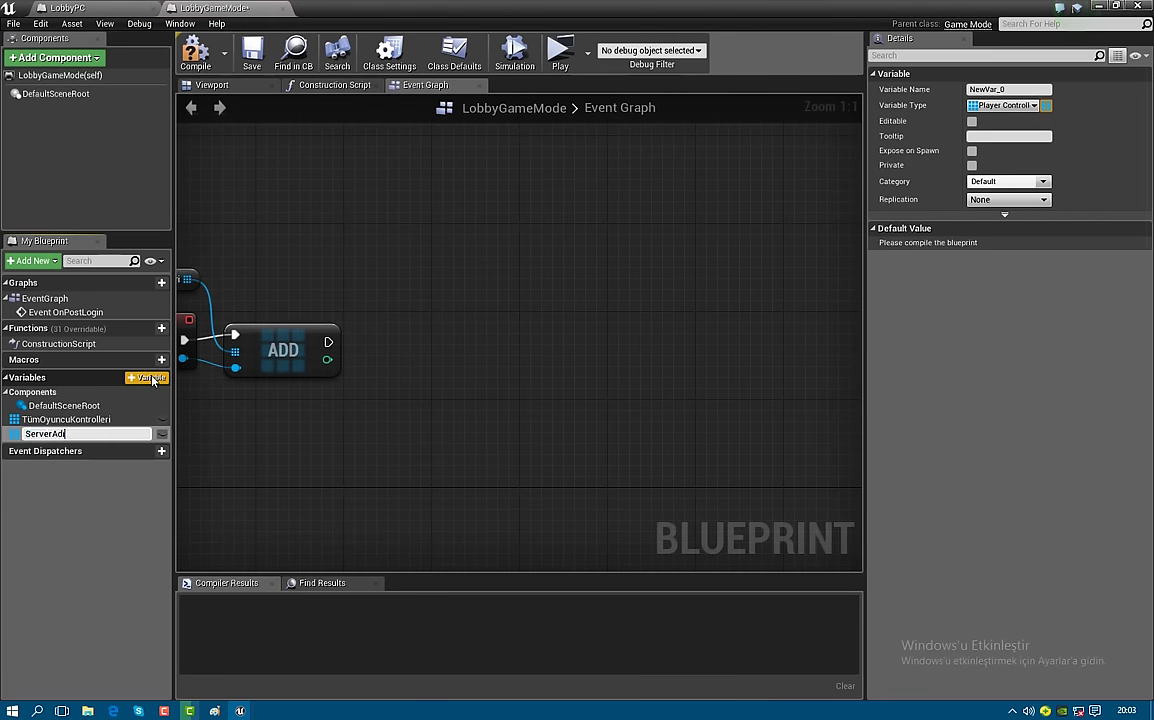
key("Return")
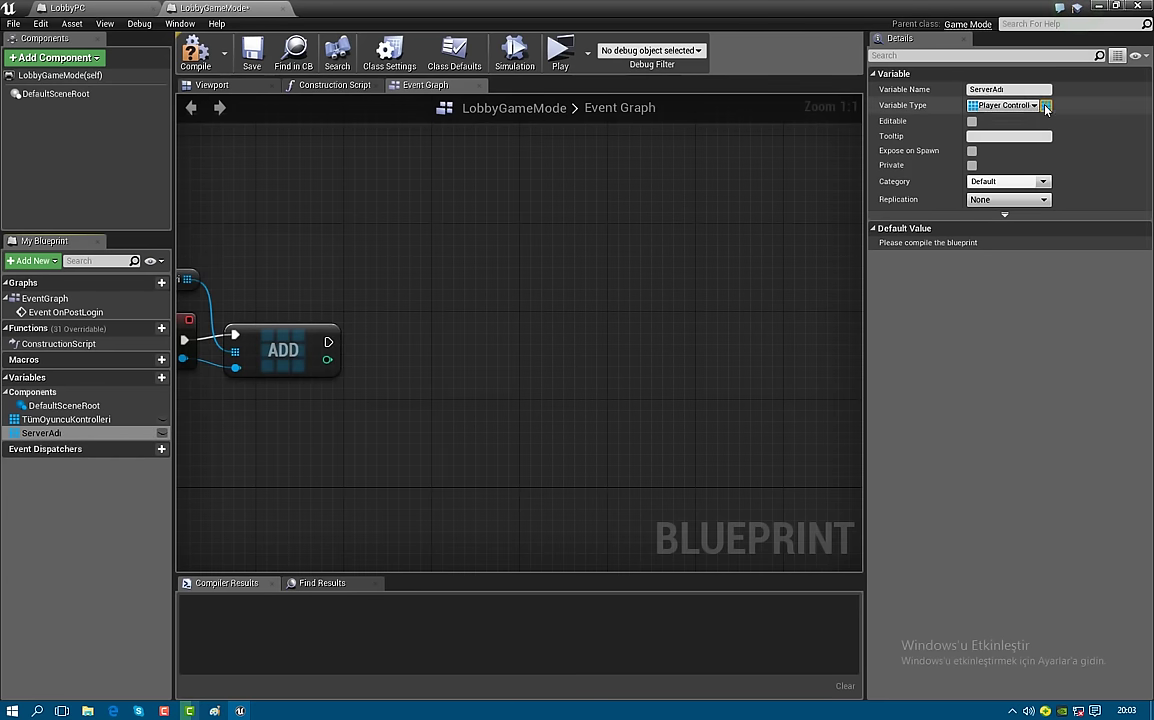
left_click(1005, 105)
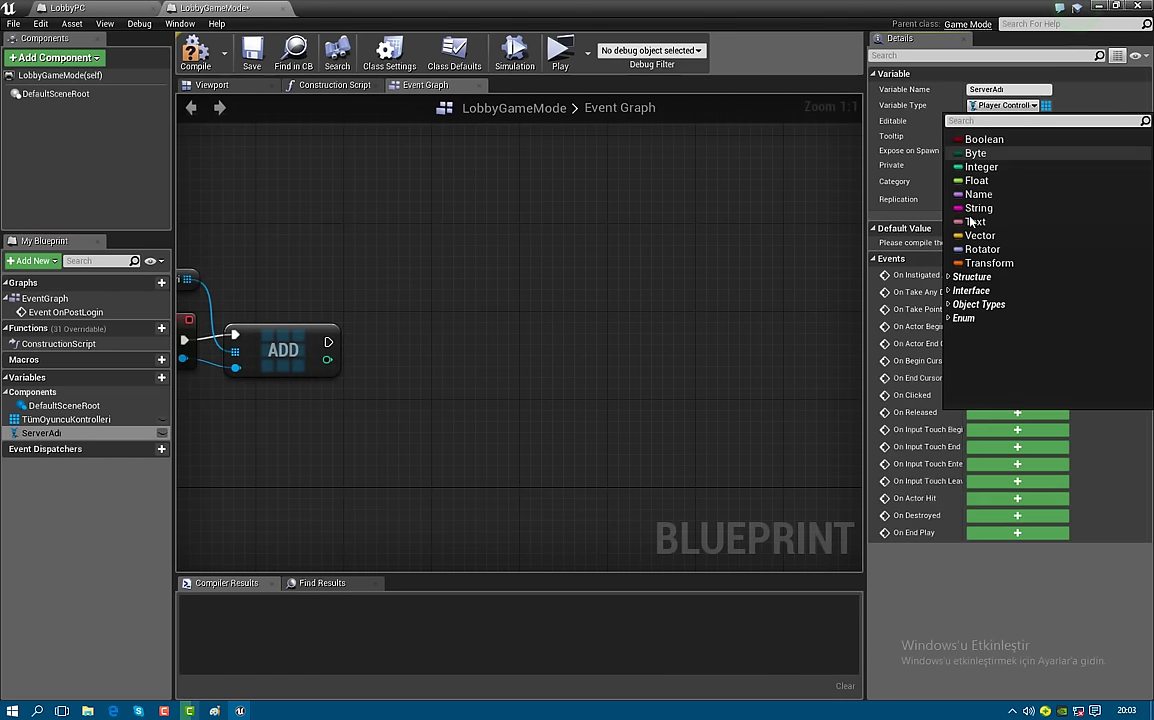
left_click(975, 221)
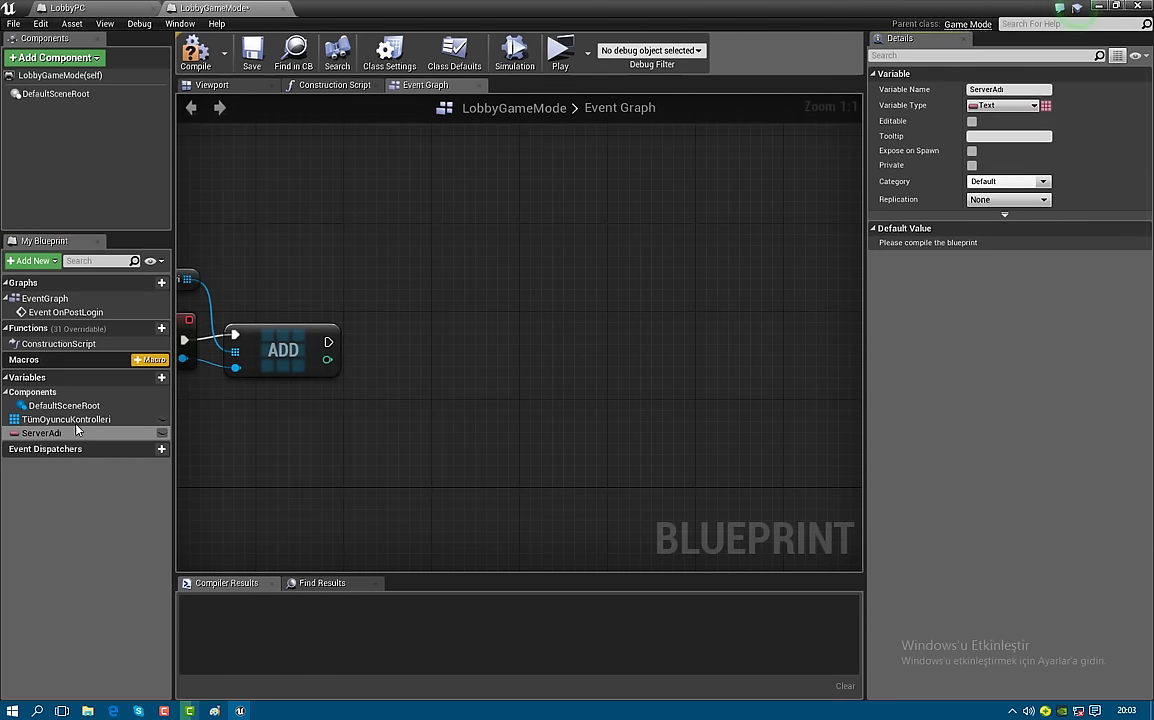
left_click_drag(328, 342, 394, 347)
Add a Cast To MPGameInstance node after the ADD node
type("casttoloby")
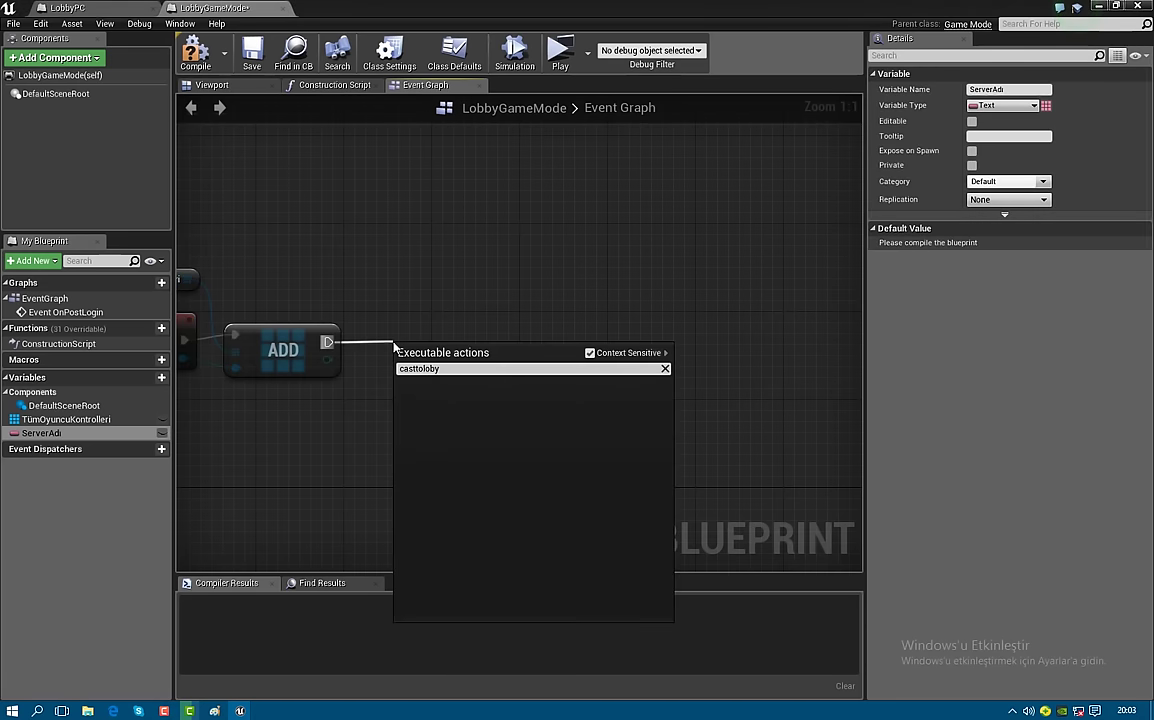
key("BackSpace")
key("BackSpace")
key("BackSpace")
key("BackSpace")
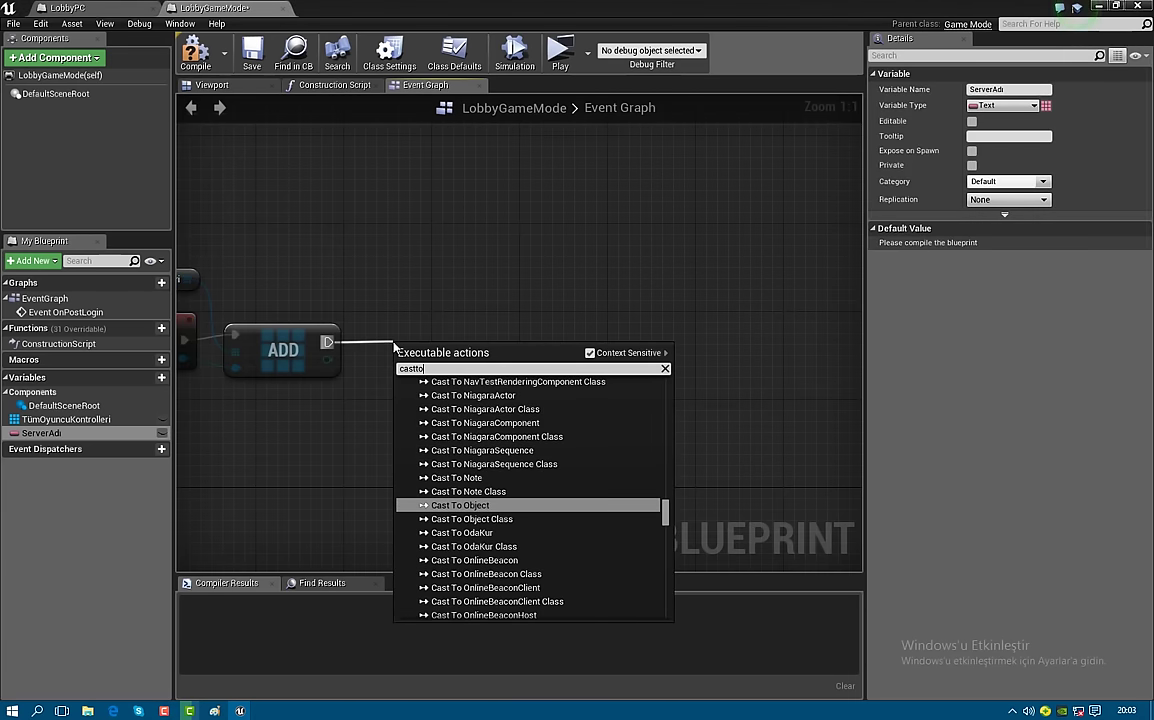
type("mp")
key("Up")
key("Up")
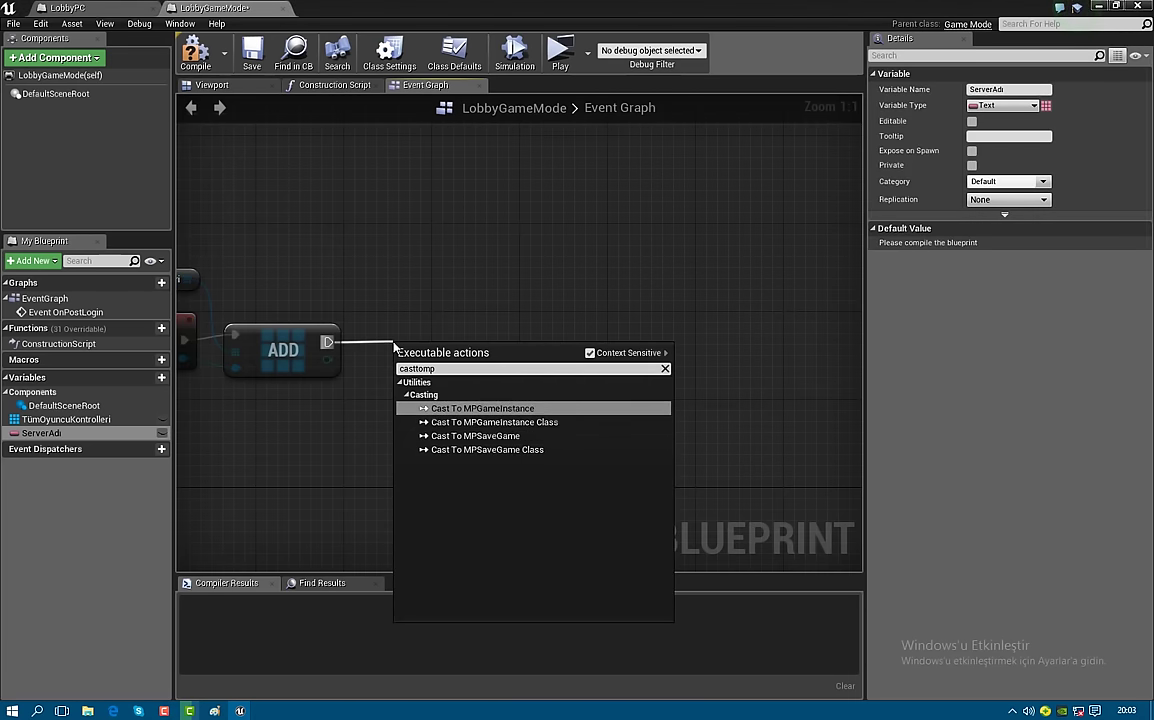
key("Return")
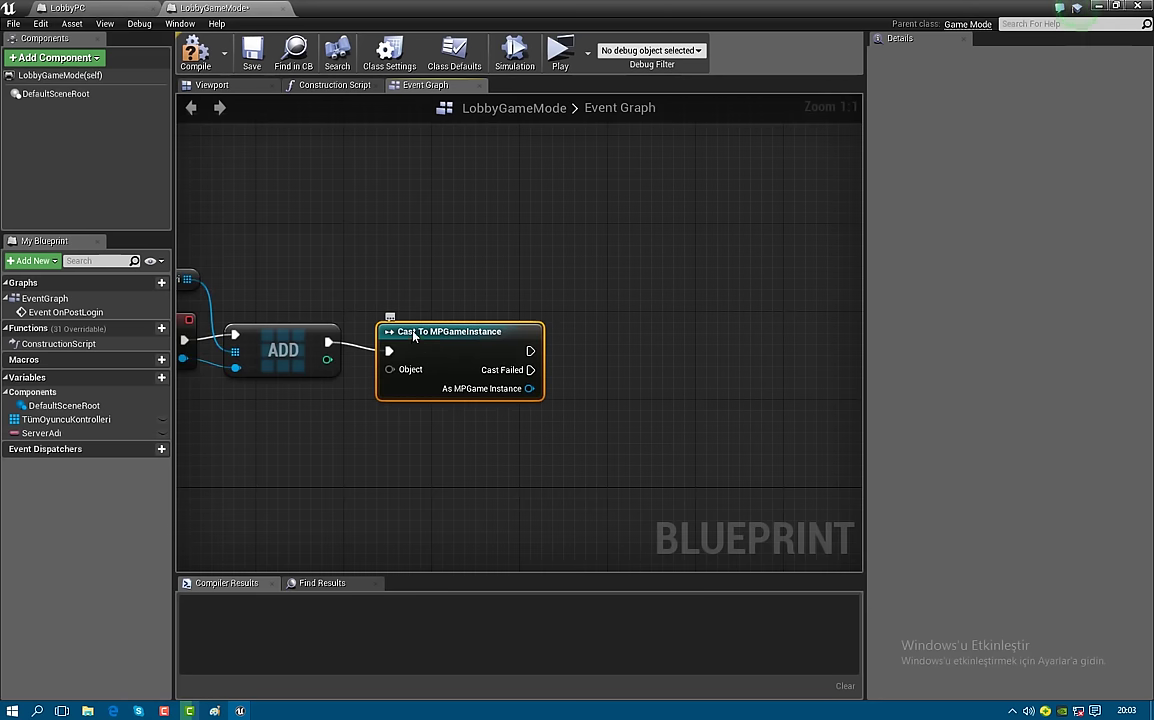
mouse_move(413, 341)
left_mouse_down()
mouse_move(424, 341)
mouse_move(338, 418)
left_mouse_up()
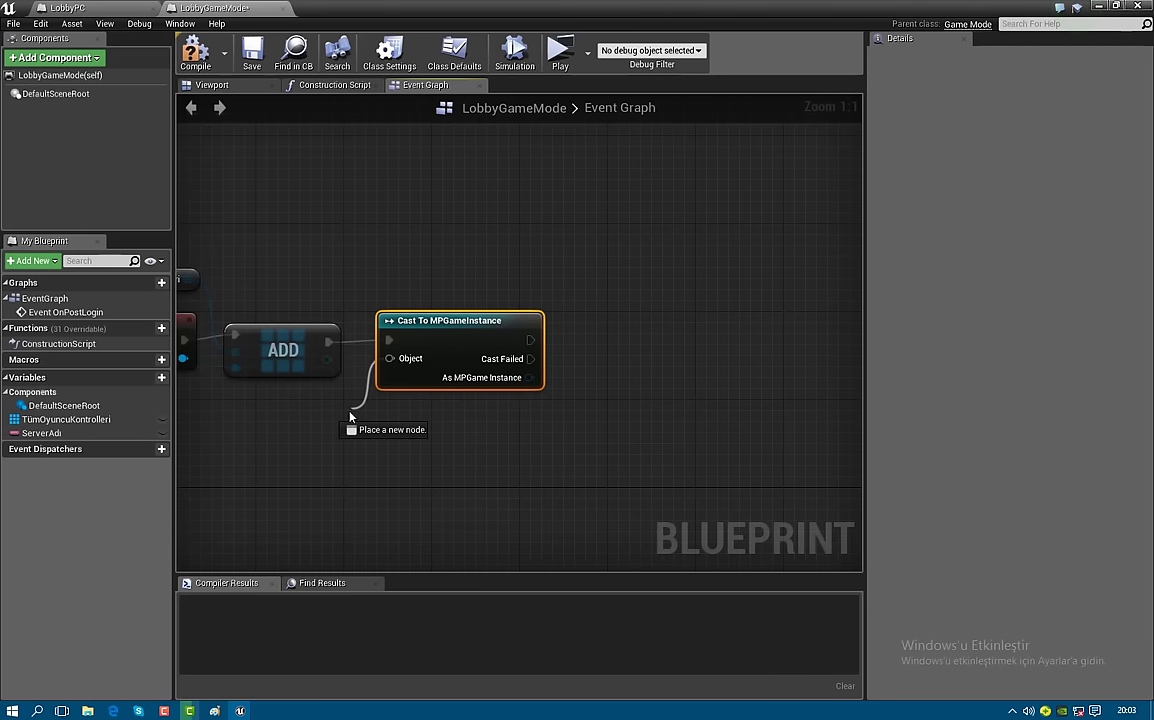
Feed the cast's Object pin with a Get Game Instance node
type("getgamei")
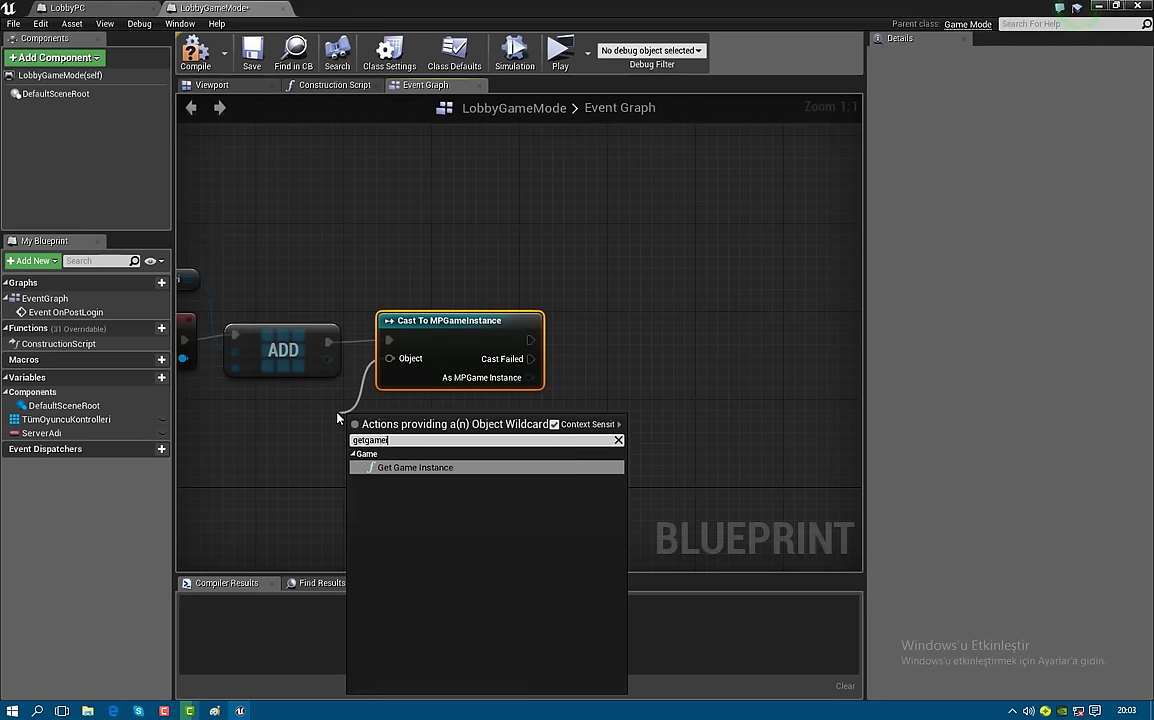
key("Return")
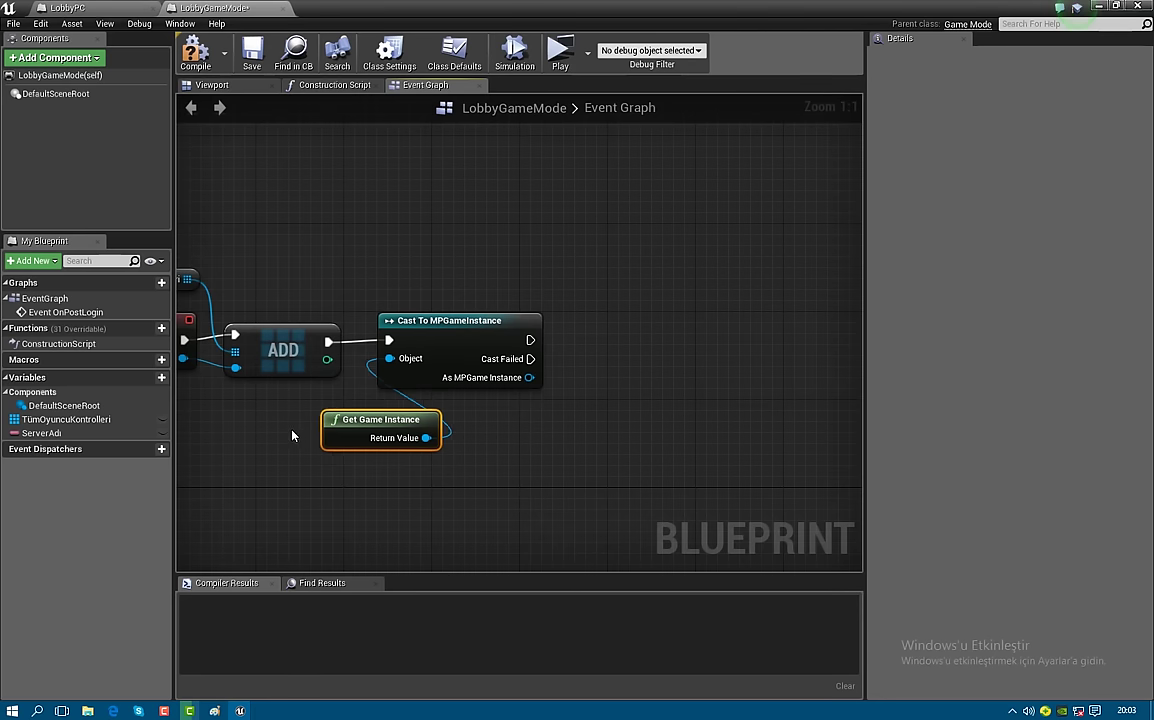
left_click_drag(344, 423, 289, 434)
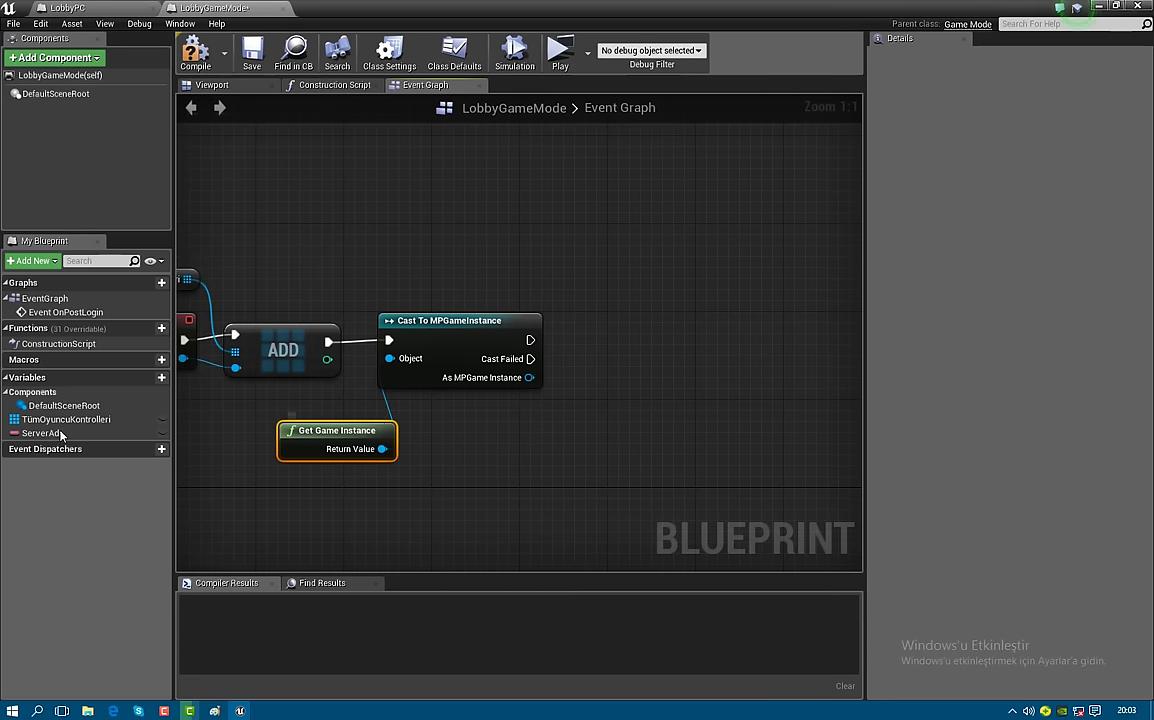
left_click_drag(60, 433, 605, 346)
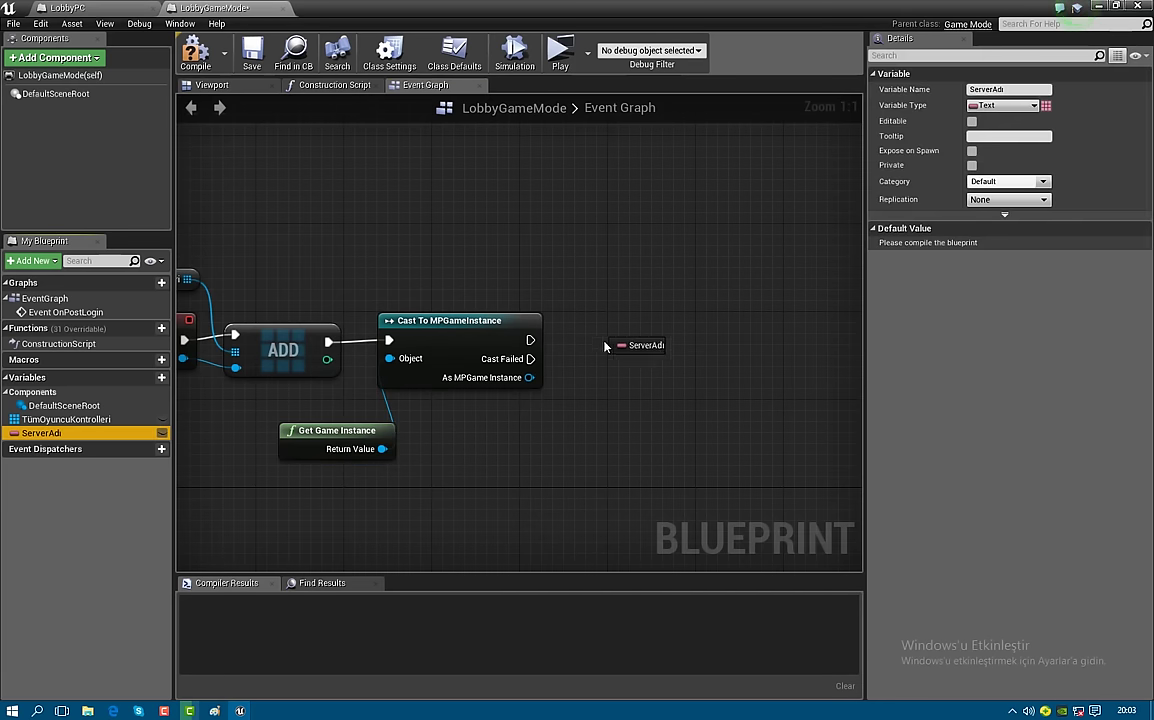
Create a SET ServerAdı node right after the MPGameInstance cast
left_click(612, 360)
left_click_drag(530, 340, 612, 343)
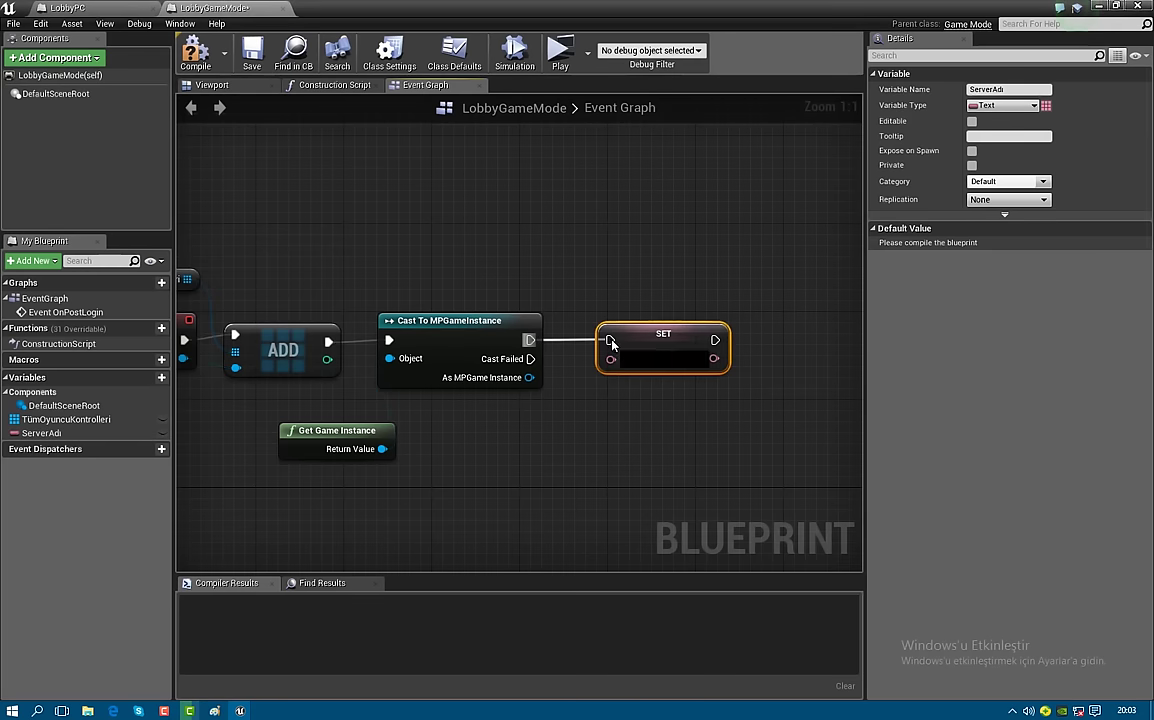
left_click_drag(529, 377, 539, 432)
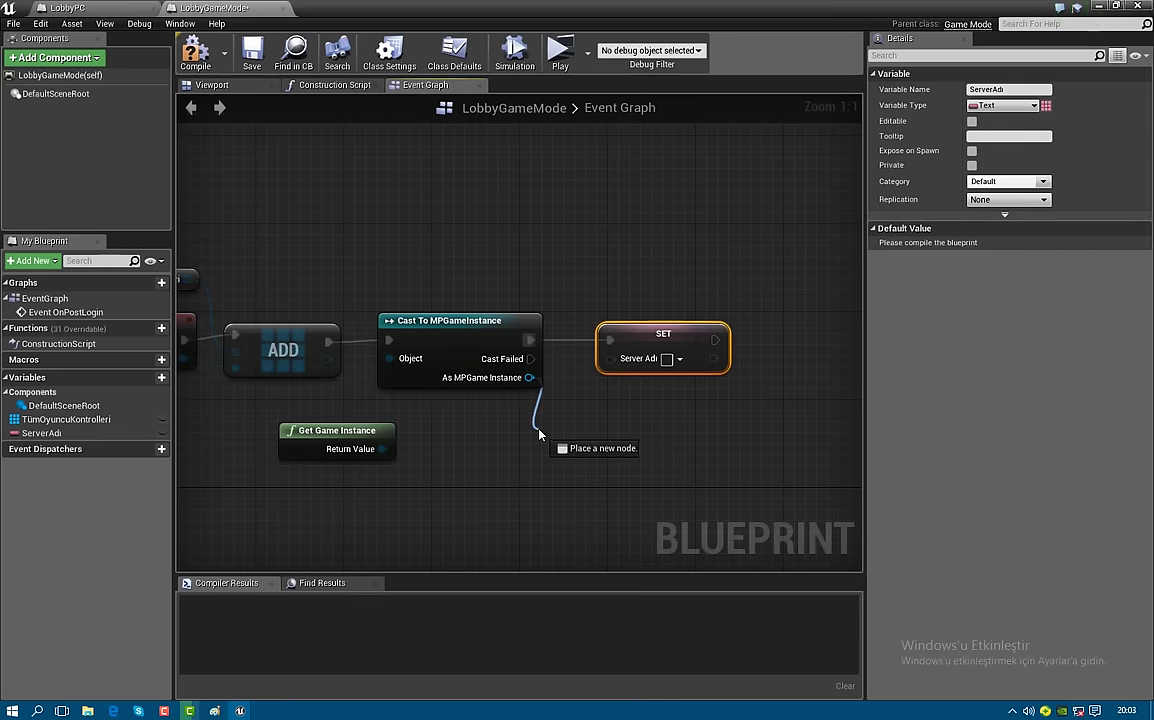
Compile LobbyGameMode with F7 and minimize it to return to the level editor
type("getser")
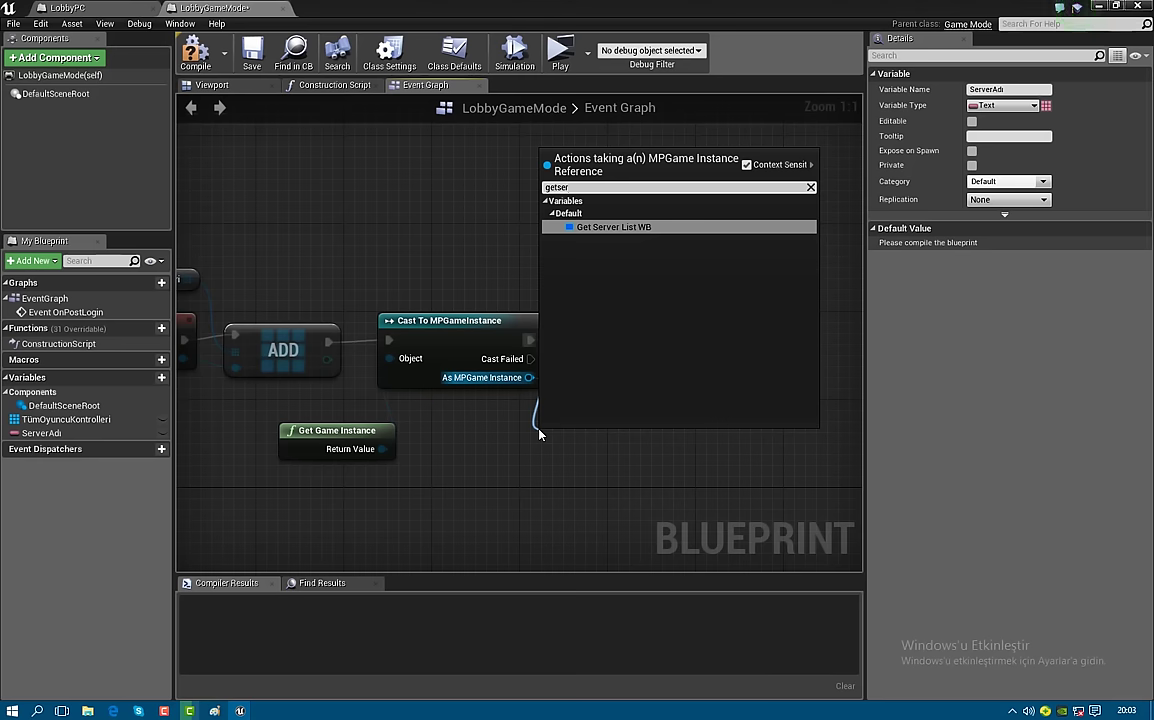
key("BackSpace")
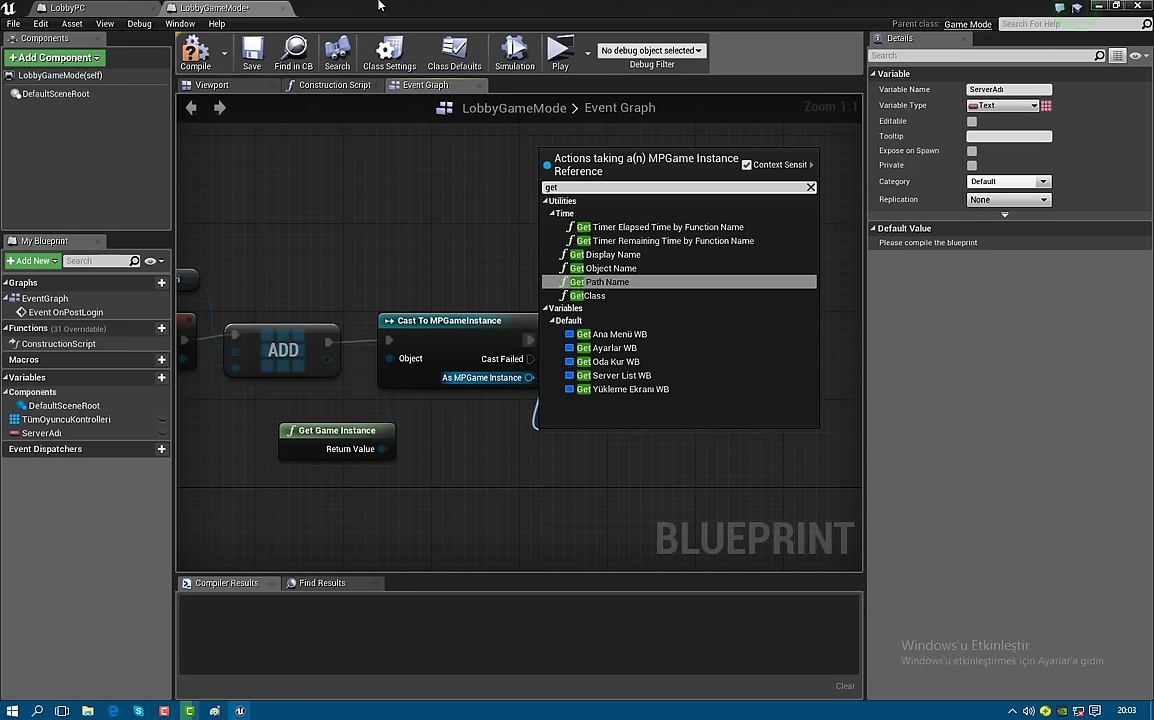
key("Escape")
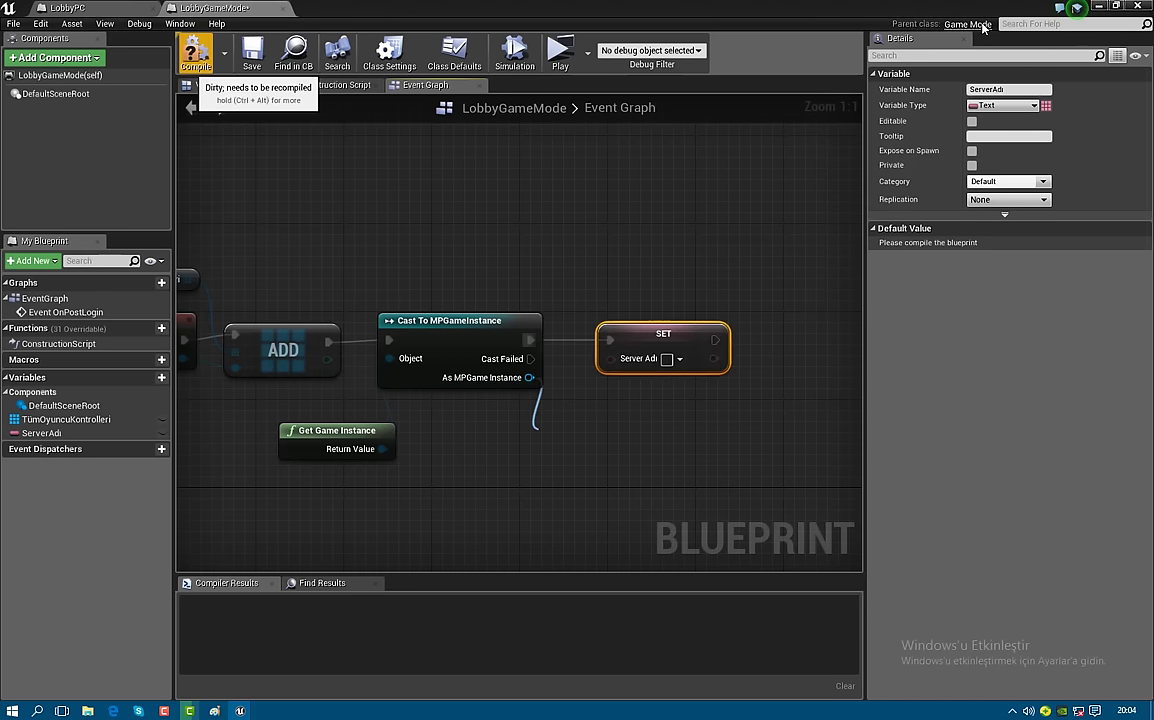
key("F7")
left_click(1098, 6)
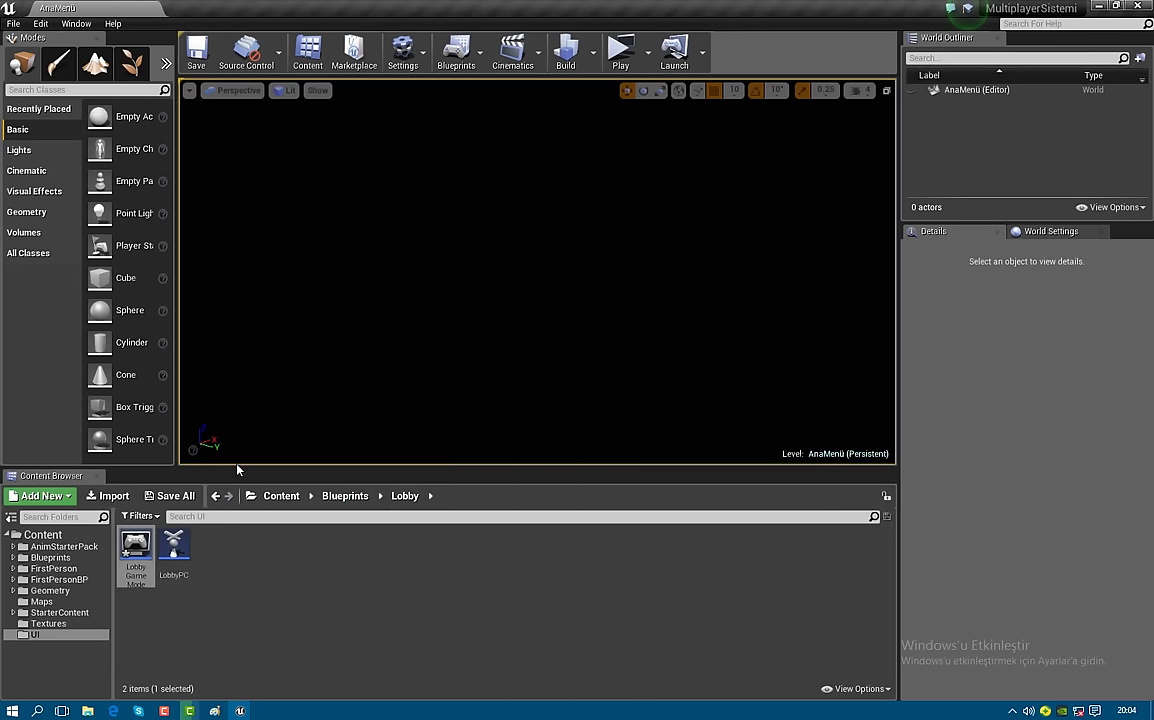
Open MPGameInstance from the Blueprints folder and show its session-creation nodes
left_click(344, 497)
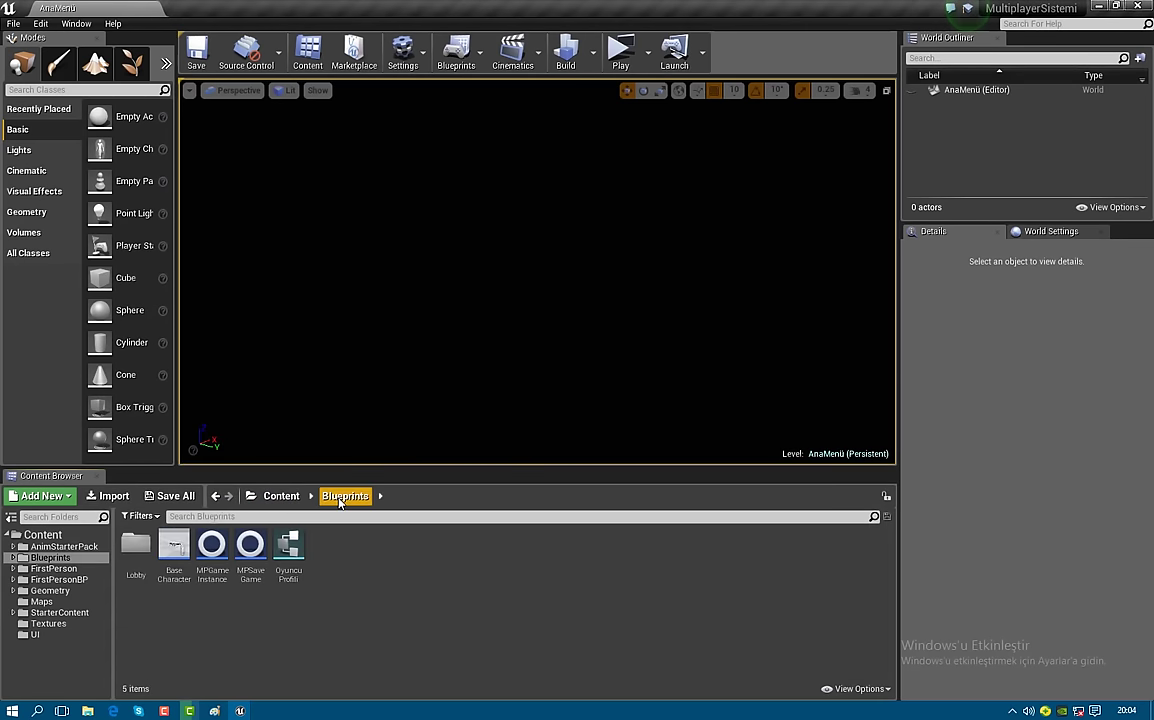
double_click(214, 556)
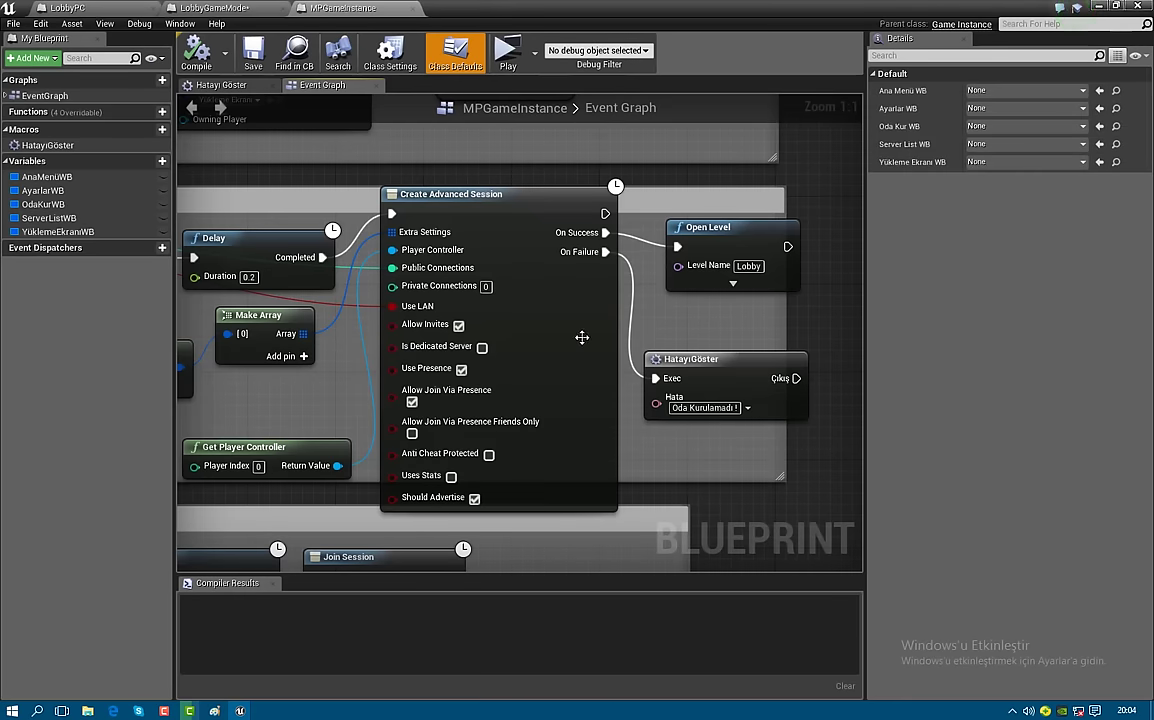
right_click_drag(581, 337, 403, 379)
left_click_drag(589, 285, 721, 287)
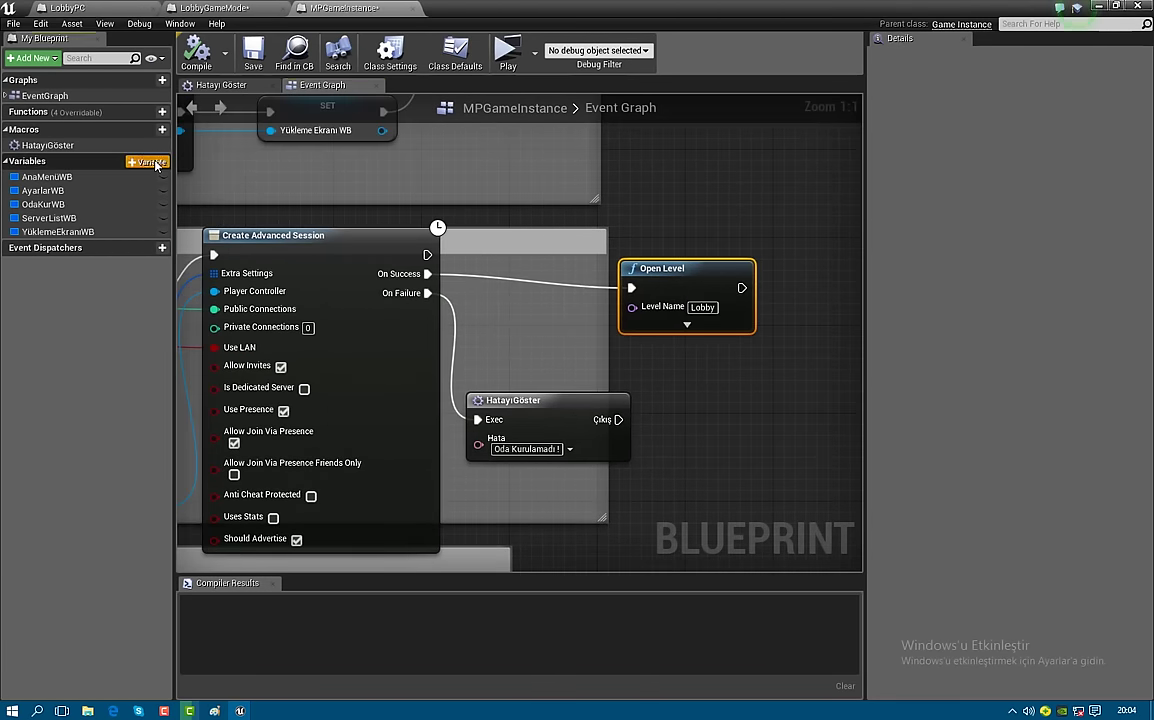
Add a Text variable named ServerAdı to MPGameInstance
left_click(150, 162)
type("Ser")
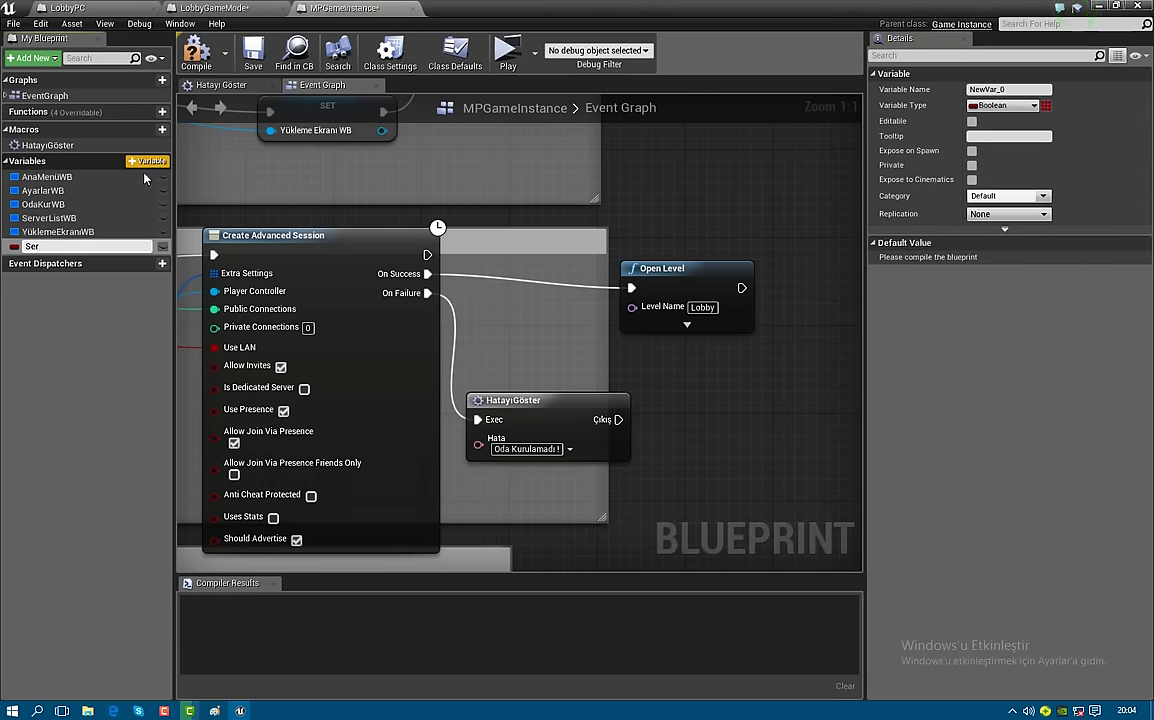
type("verAdı")
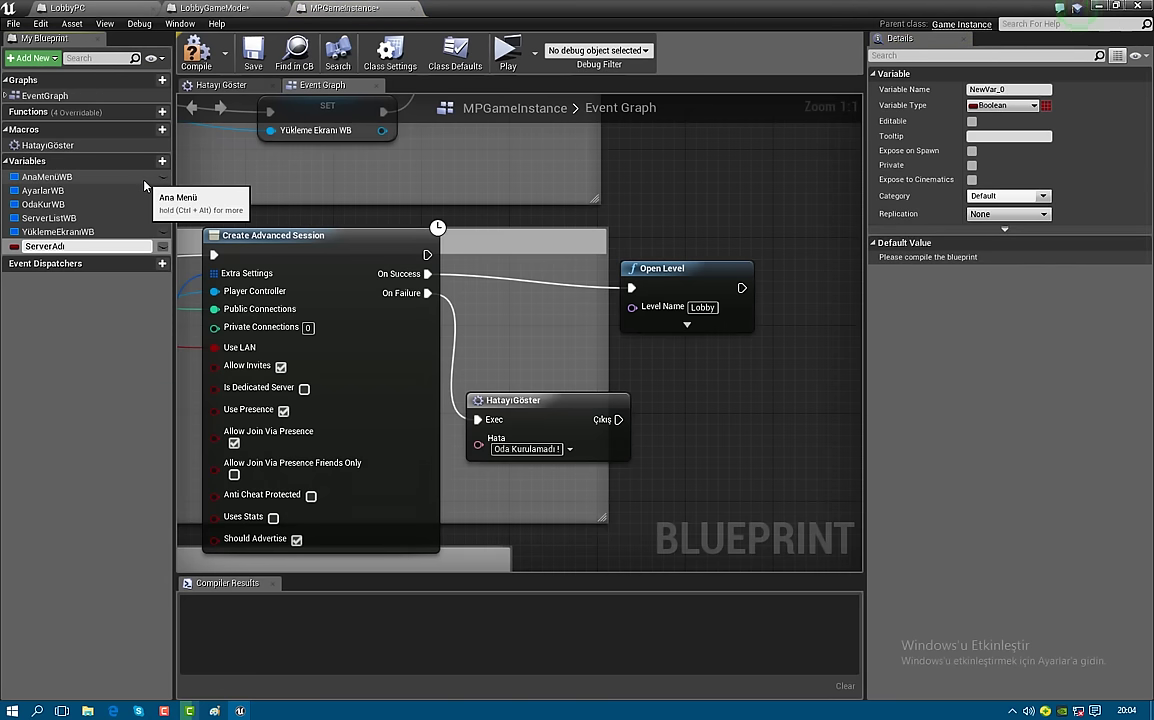
key("Return")
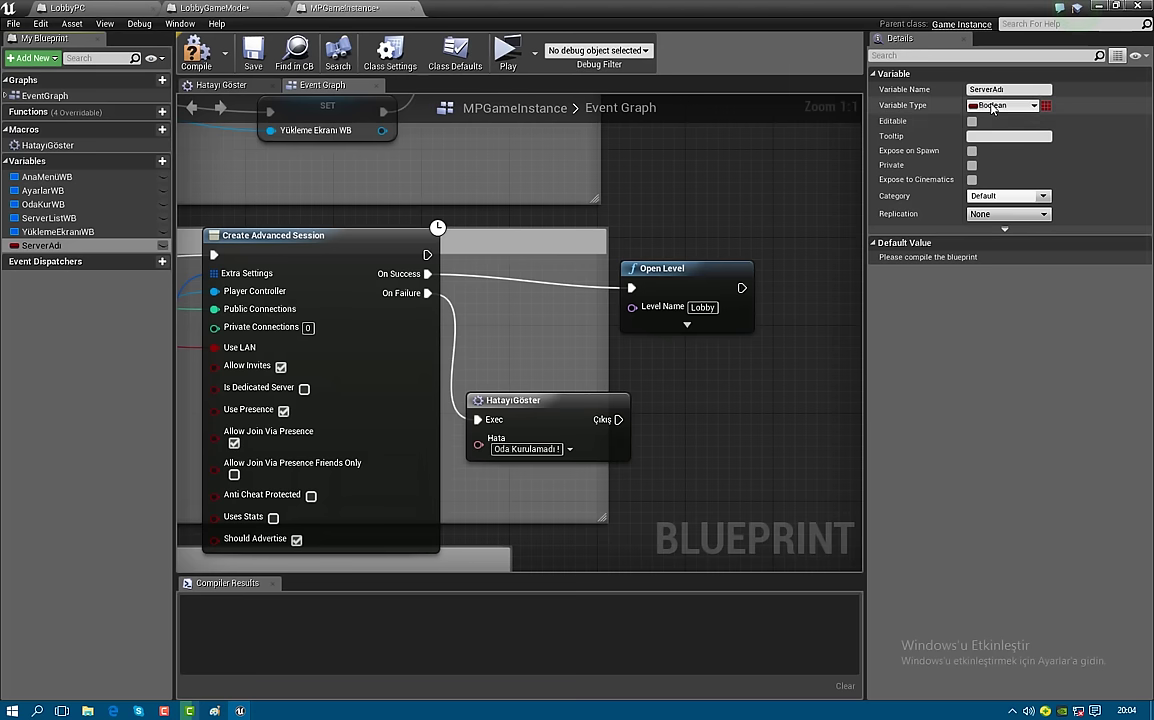
left_click(989, 110)
type("te")
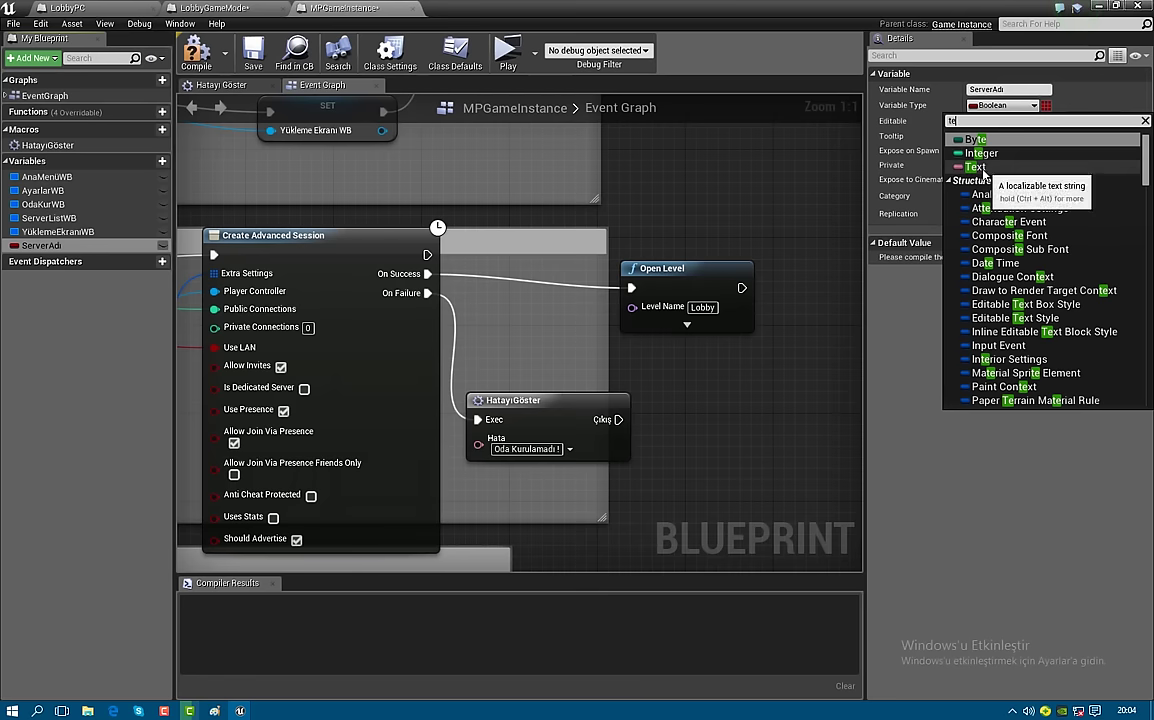
left_click(978, 167)
Place a SET ServerAdı node after Create Advanced Session's On Success
left_click_drag(693, 274, 758, 263)
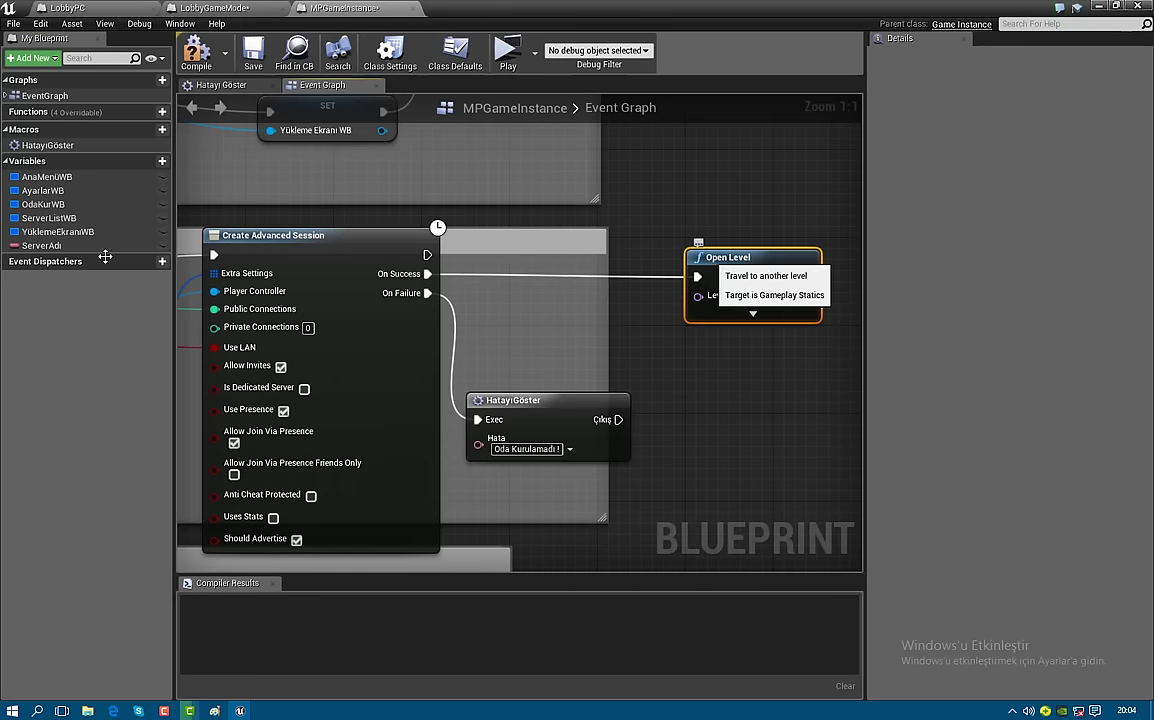
mouse_move(41, 245)
left_mouse_down("ctrl")
mouse_move(510, 265)
mouse_move(468, 278)
mouse_move(488, 293)
left_mouse_up("ctrl")
left_click(481, 305)
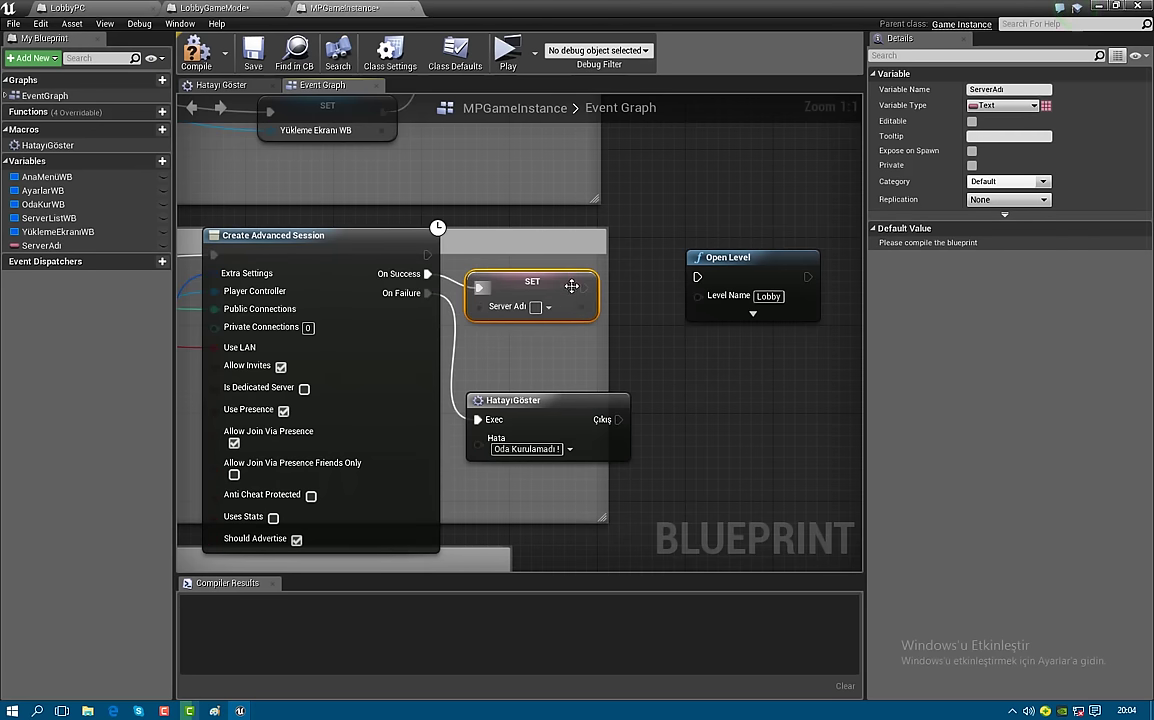
Wire the SET ServerAdı node into Open Level and tidy their positions
left_click_drag(584, 287, 698, 277)
left_click_drag(566, 281, 588, 270)
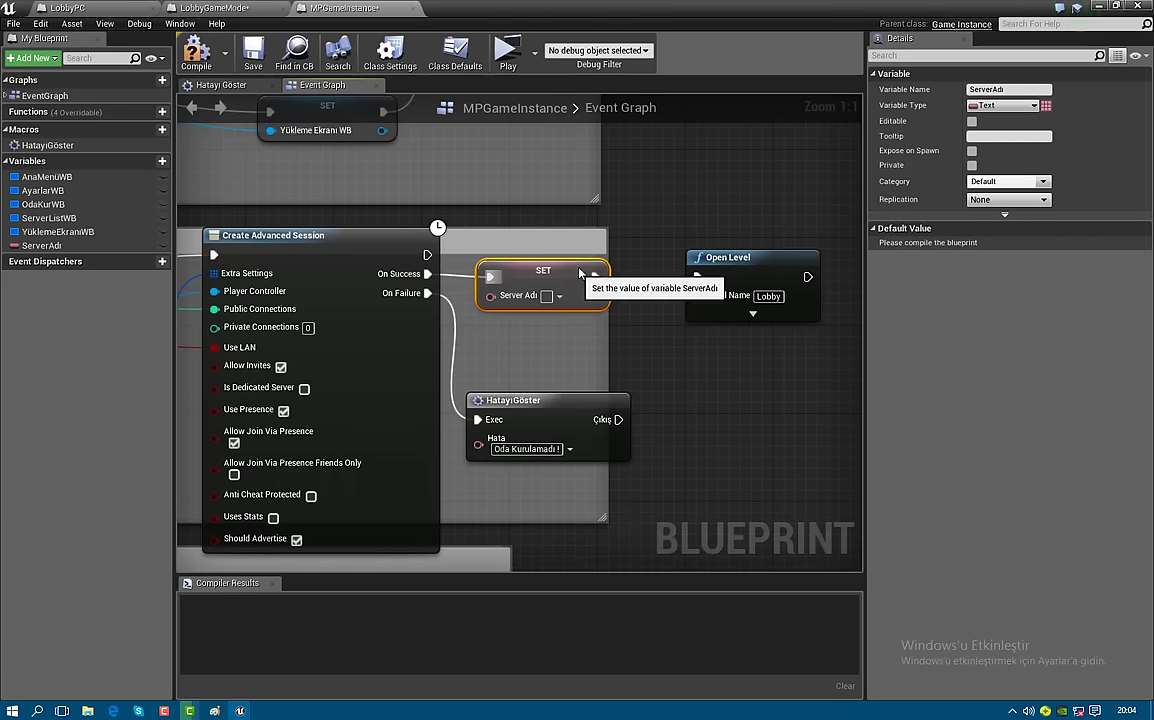
left_click_drag(719, 271, 686, 271)
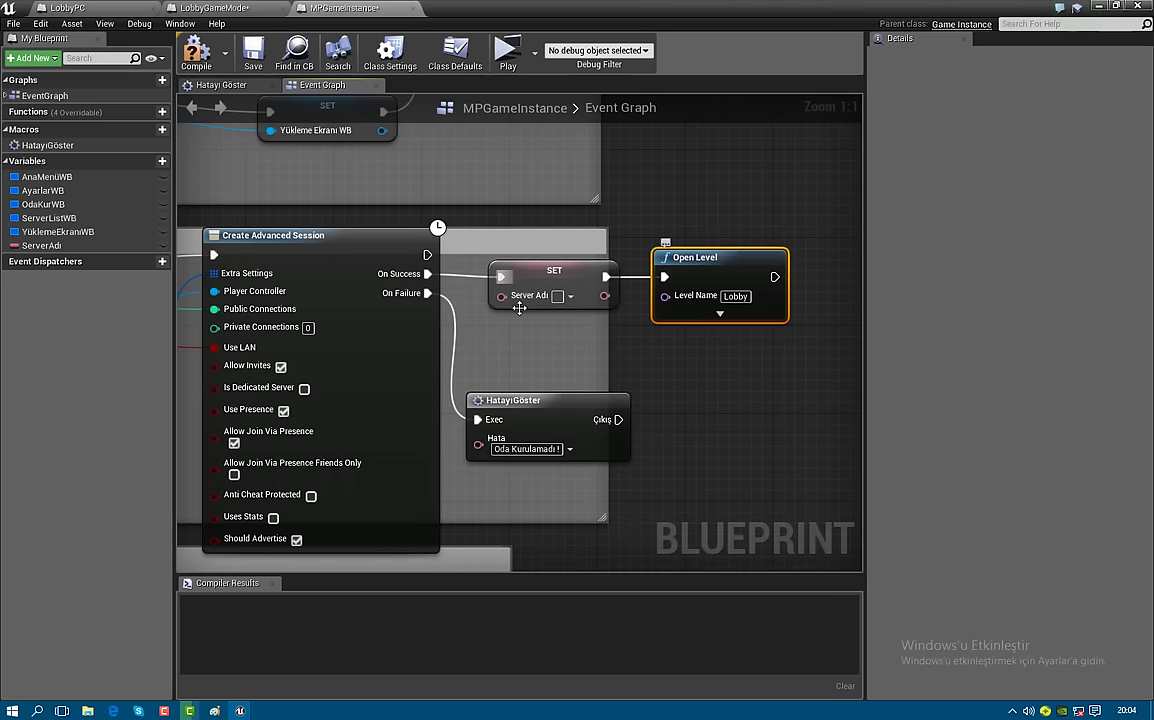
Connect OdaKur's Server Adı output to the SET node via a conversion, and save MPGameInstance
mouse_move(500, 295)
left_mouse_down()
mouse_move(134, 399)
mouse_move(235, 317)
left_mouse_up()
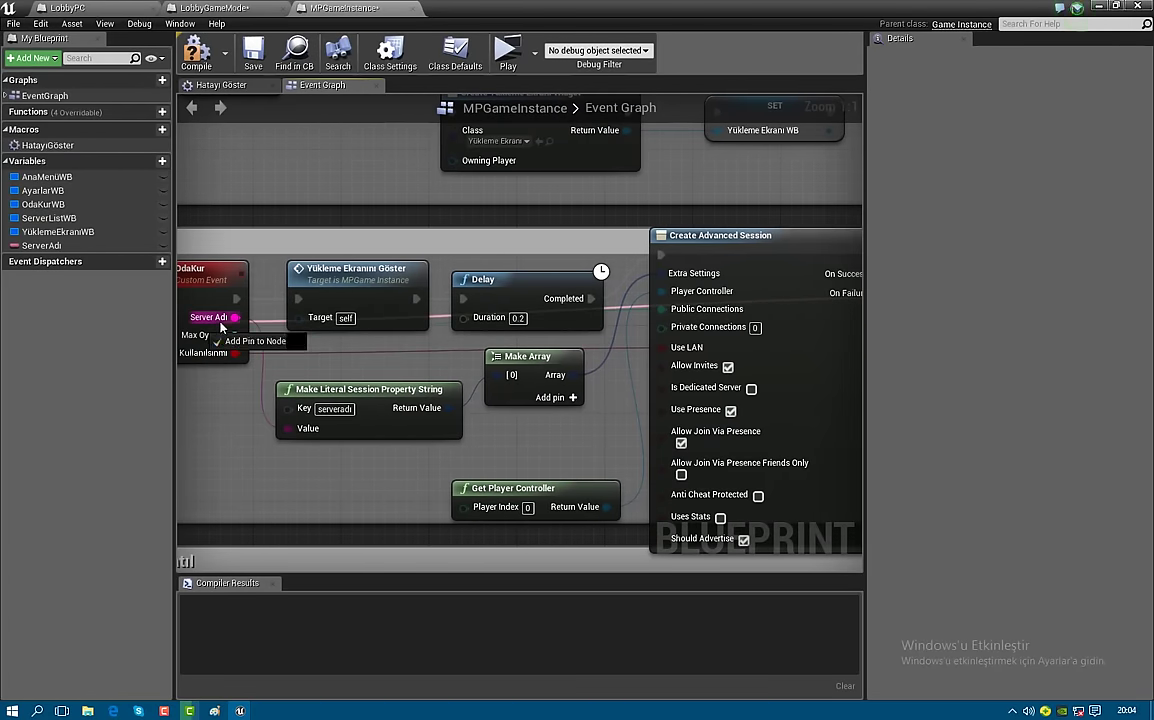
left_click(579, 267)
left_click_drag(579, 267, 576, 232)
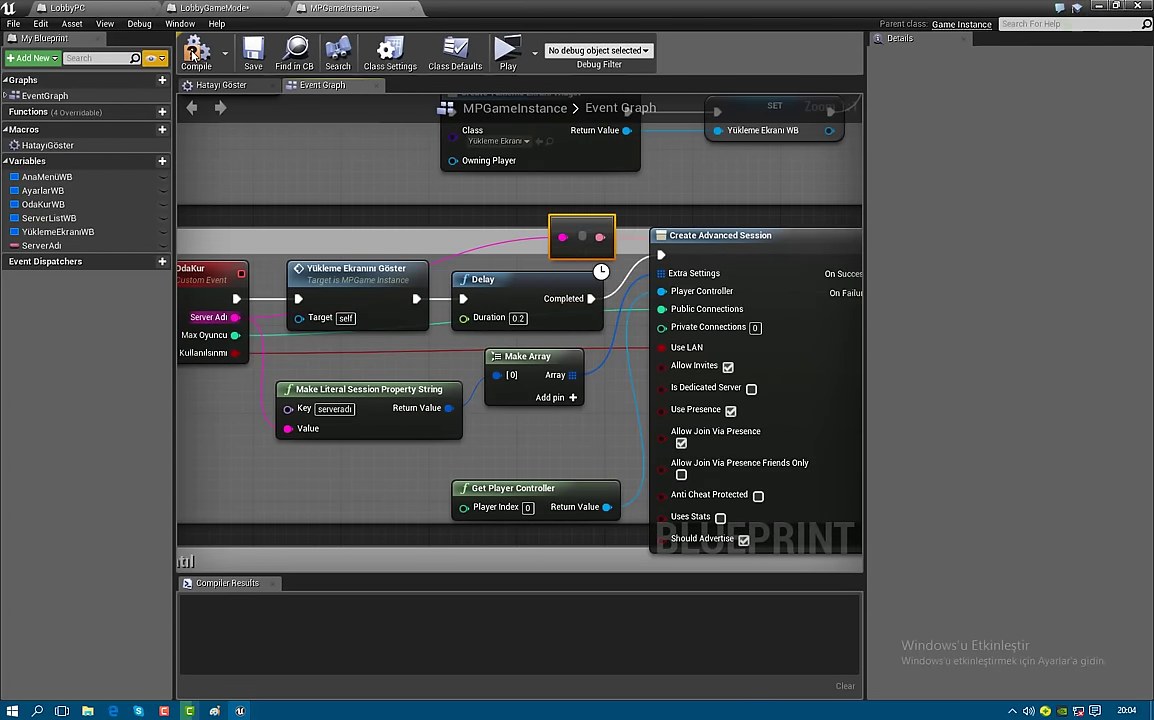
left_click(251, 53)
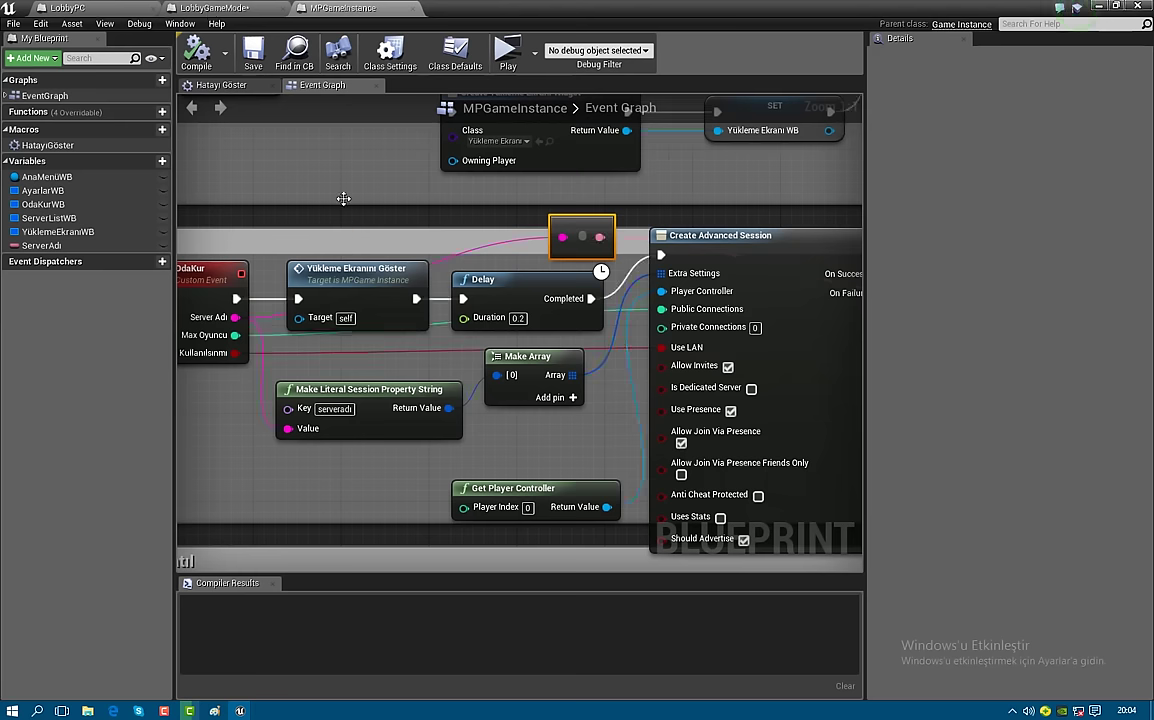
left_click(212, 8)
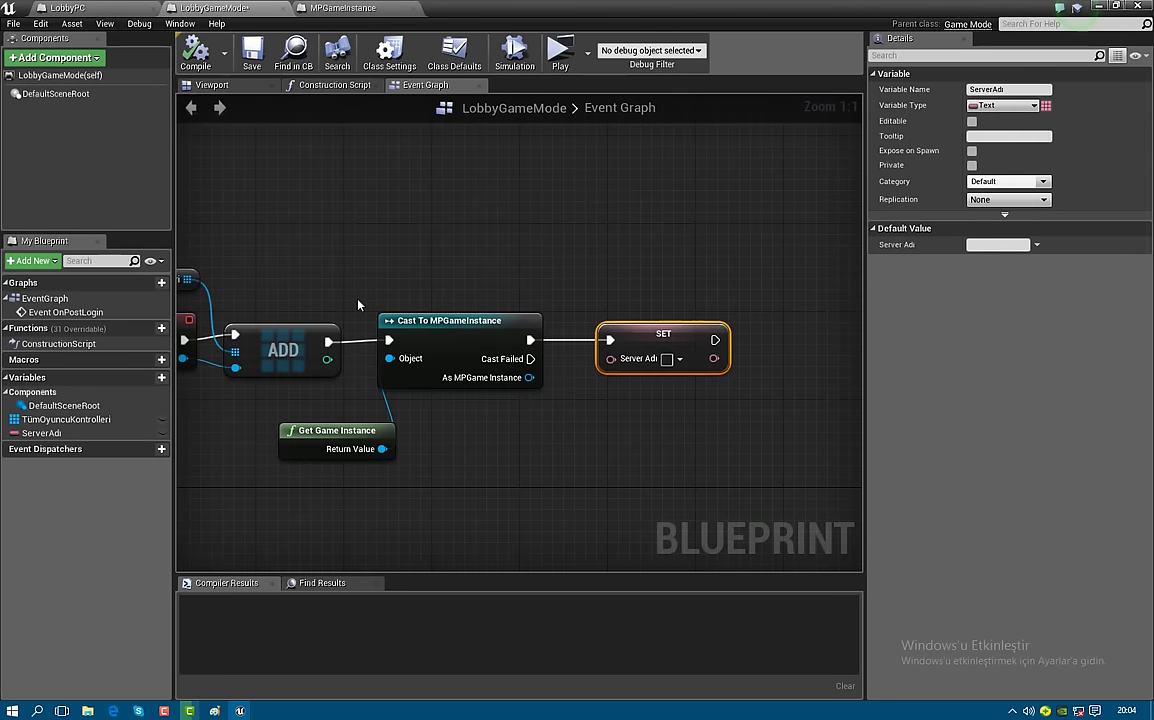
Add a Get Server Adı node from As MPGame Instance and wire it into SET ServerAdı
left_click_drag(529, 377, 520, 432)
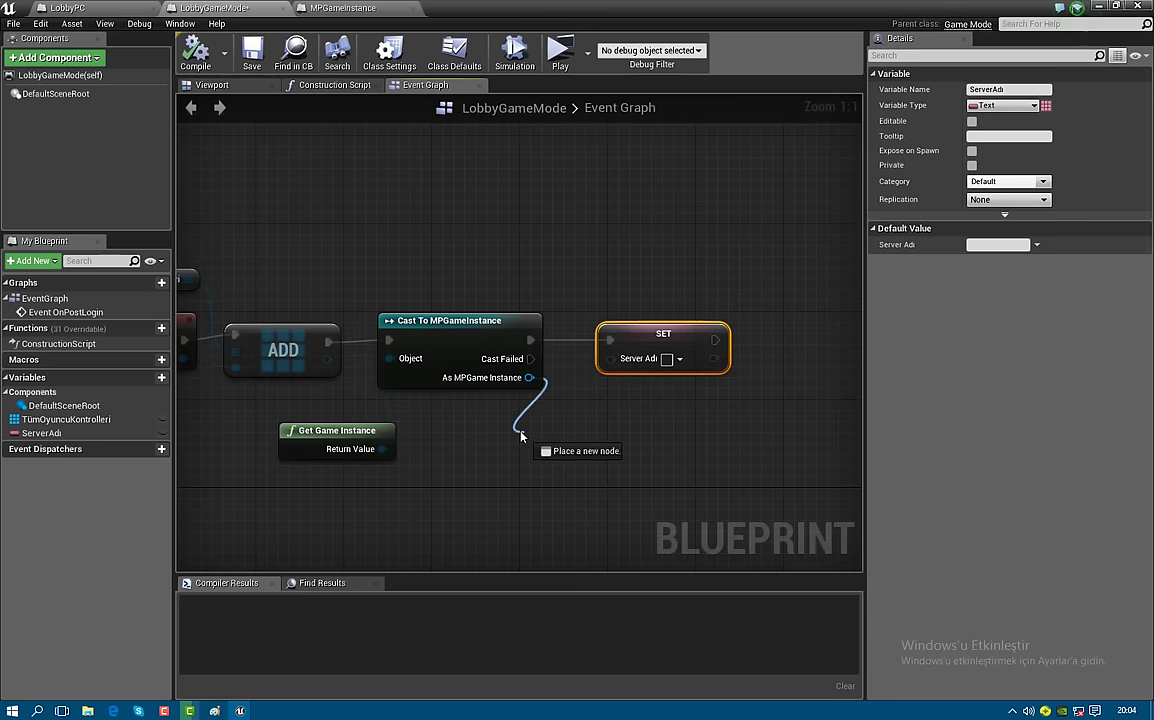
type("getg")
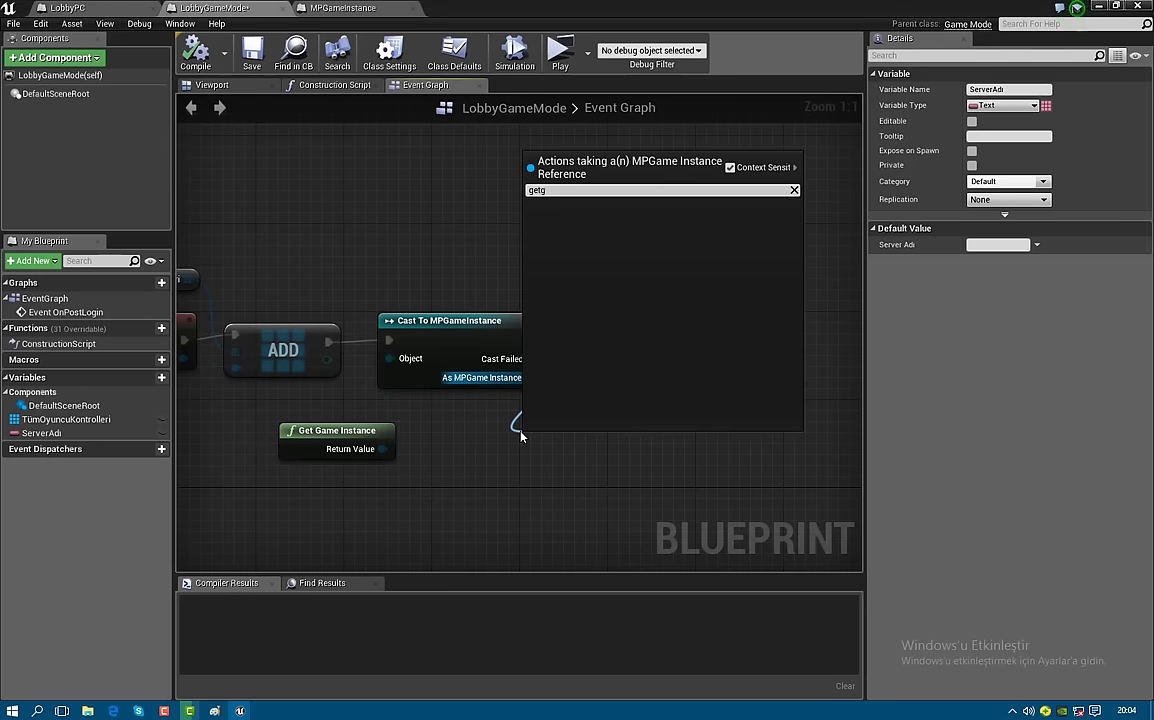
key("BackSpace")
type("se")
key("Up")
key("Return")
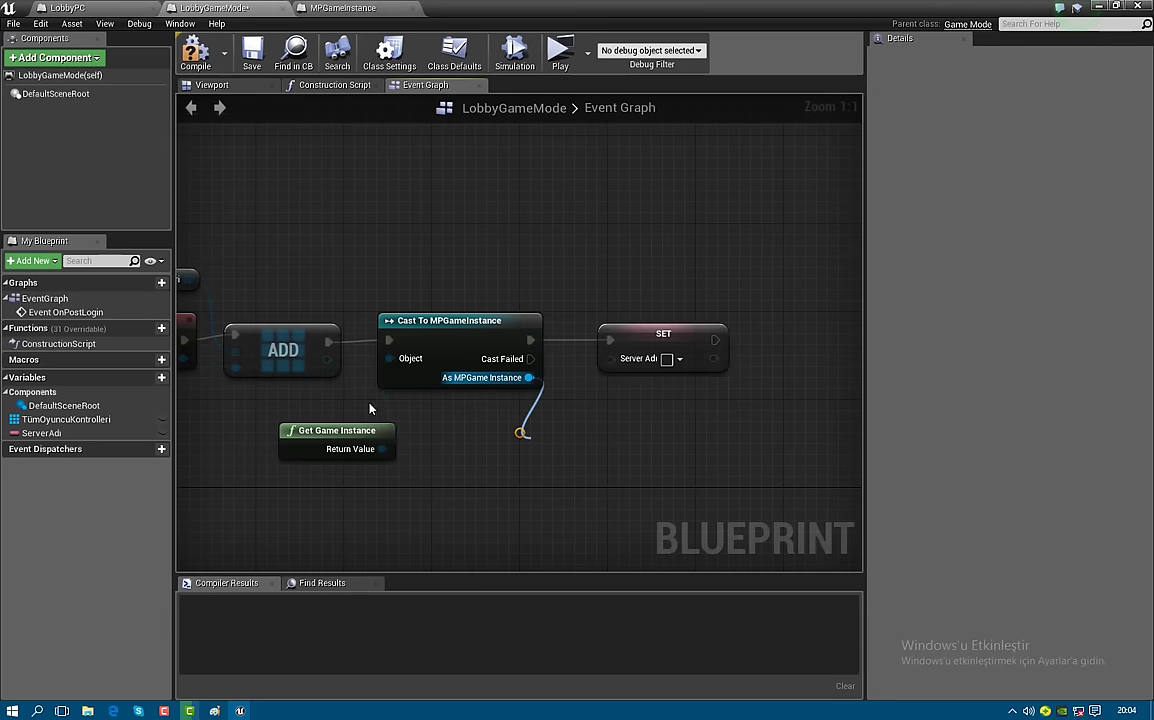
left_click_drag(632, 446, 611, 358)
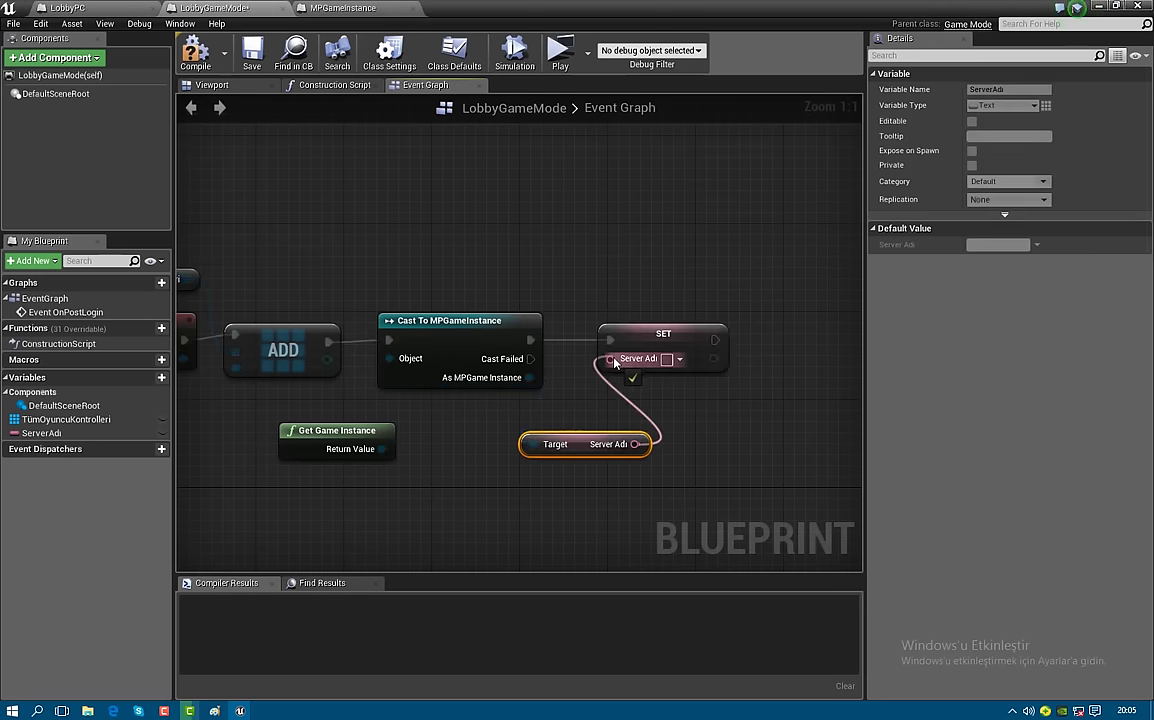
left_click_drag(581, 426, 581, 415)
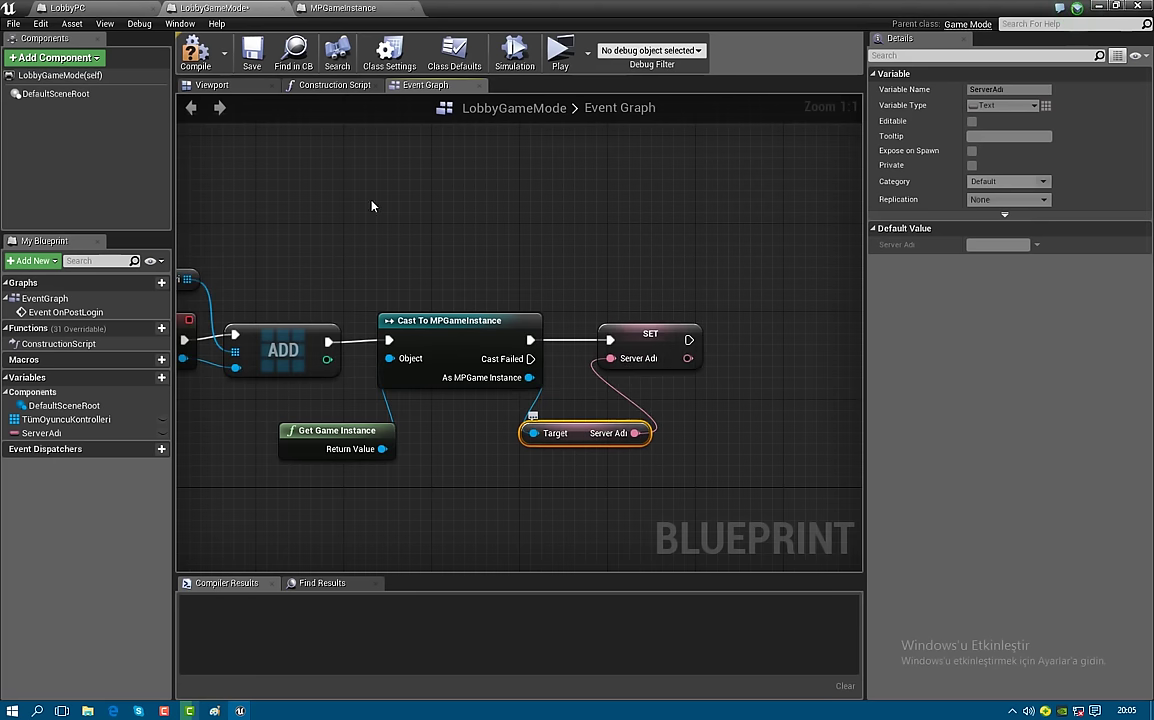
Set TümOyuncuKontrolleri's Replication to Replicated
left_click(258, 336)
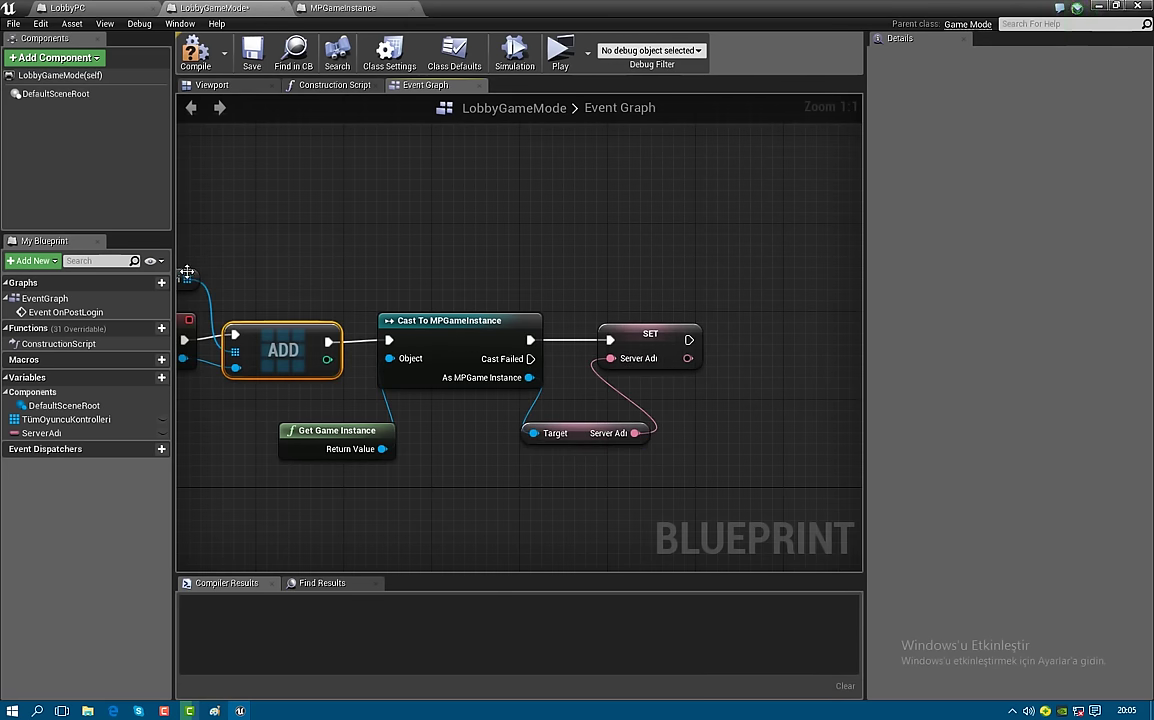
left_click(190, 278)
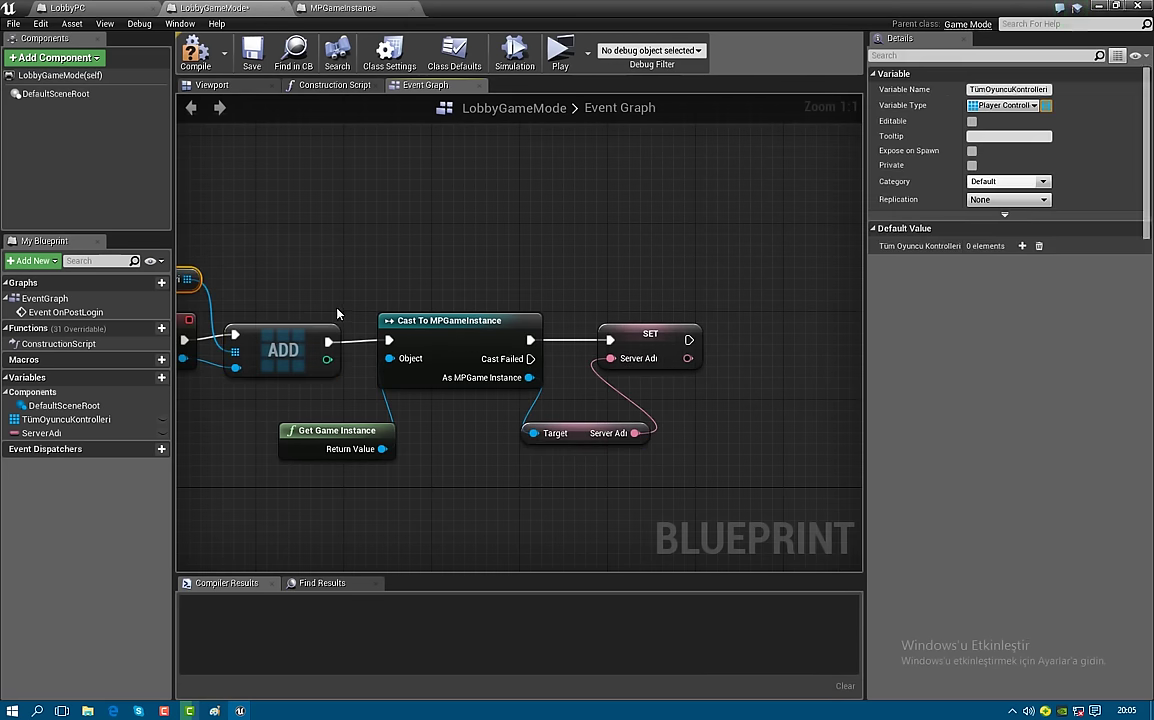
left_click(1008, 199)
left_click(1000, 226)
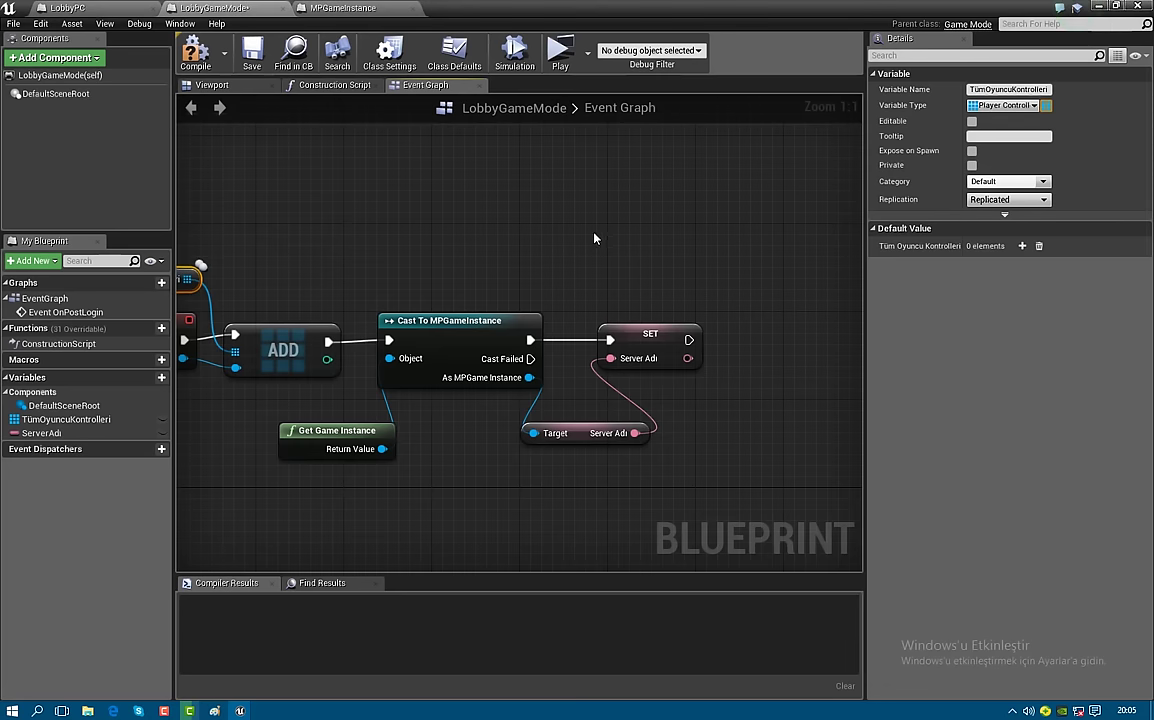
Set ServerAdı's Replication to Replicated
right_click_drag(532, 248, 507, 252)
right_click(499, 248)
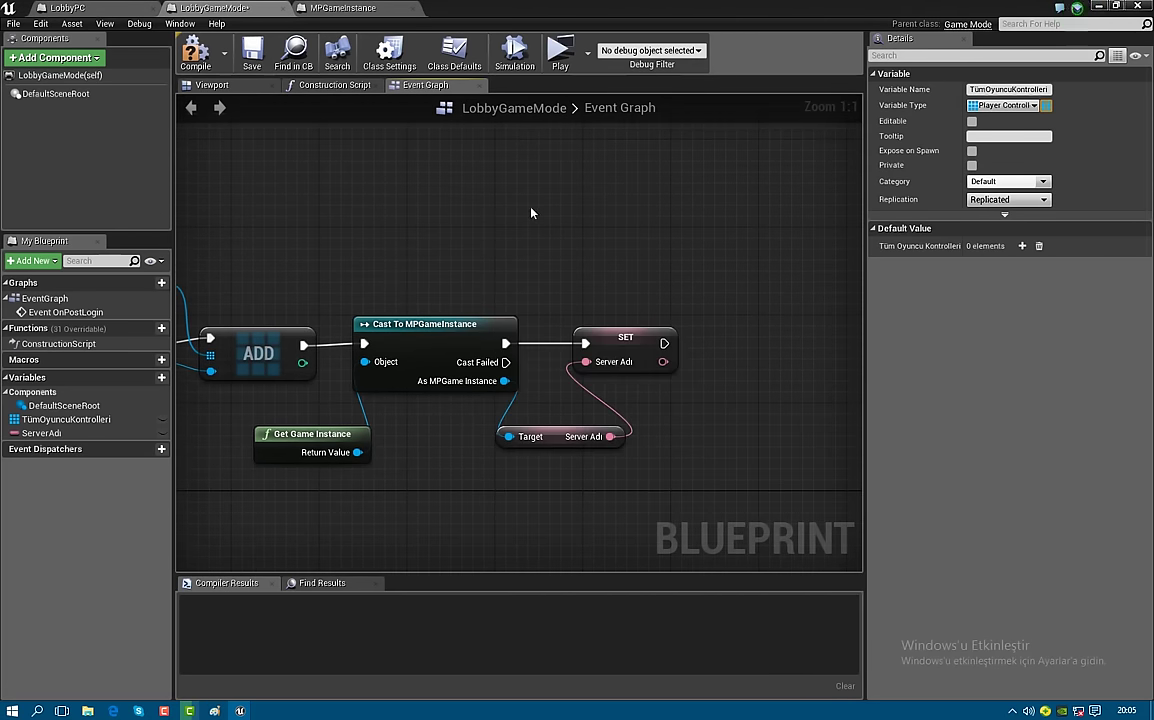
right_click(373, 227)
left_click(412, 209)
right_click_drag(375, 208, 214, 203)
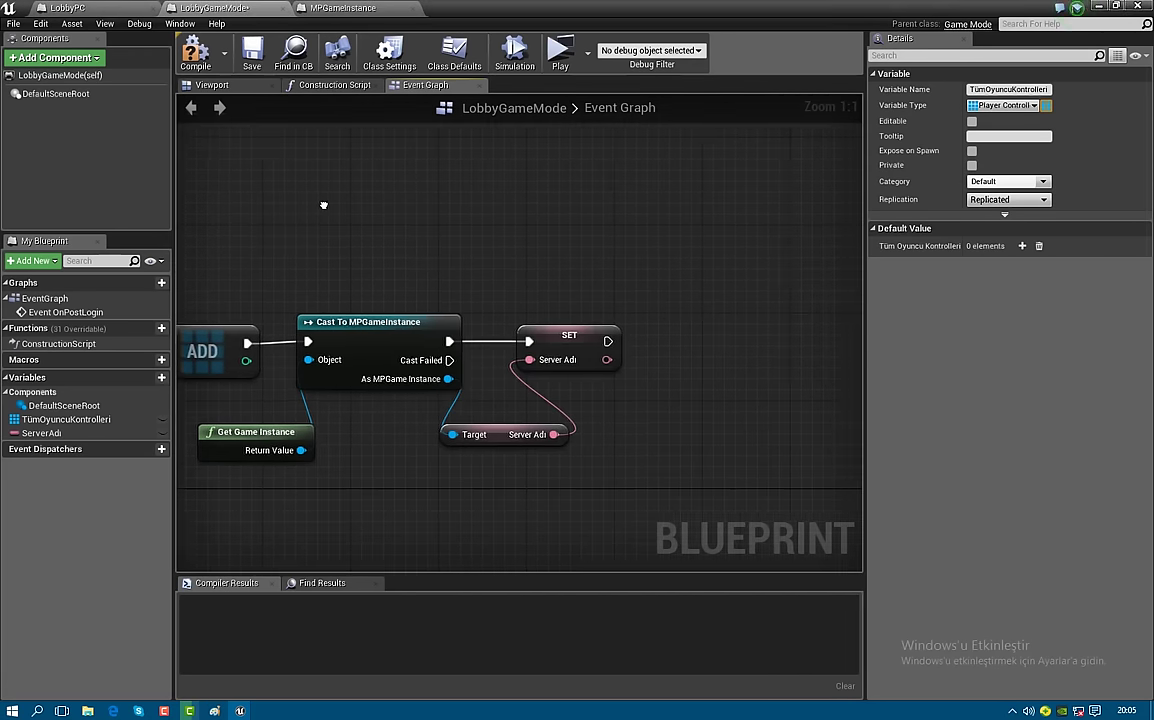
left_click(466, 336)
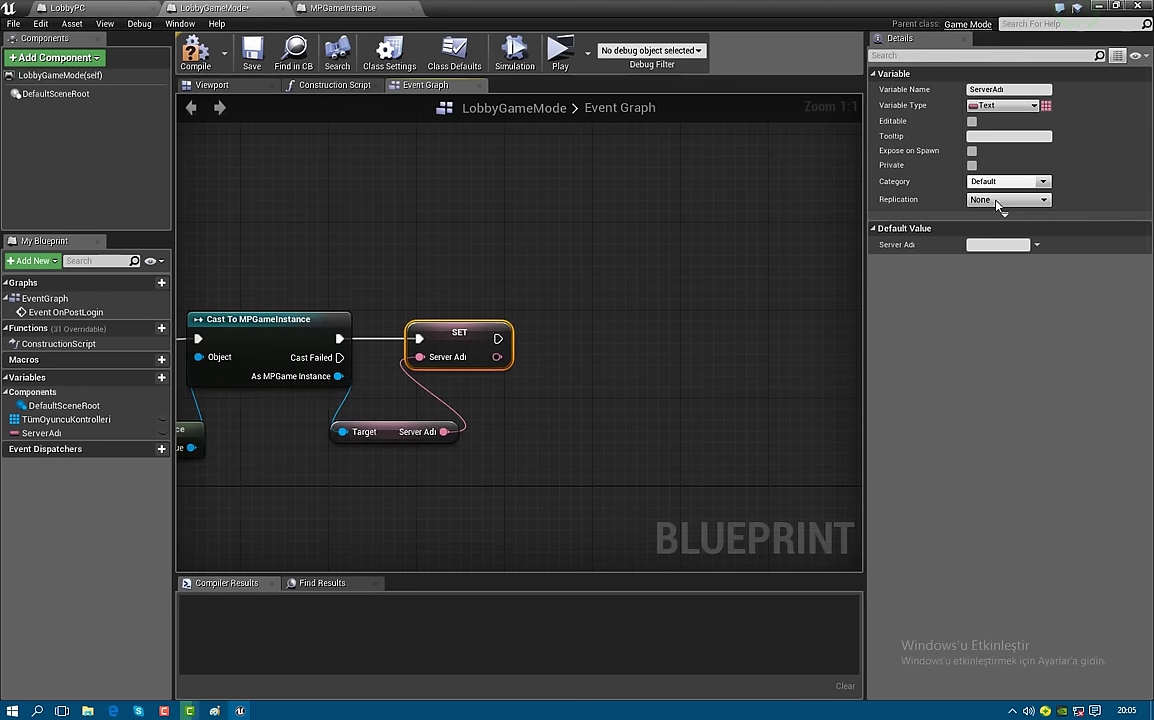
left_click(997, 203)
left_click(995, 224)
Add a Cast To LobbyPC node after the SET Server Adı node
left_click_drag(498, 339, 607, 343)
type("castto")
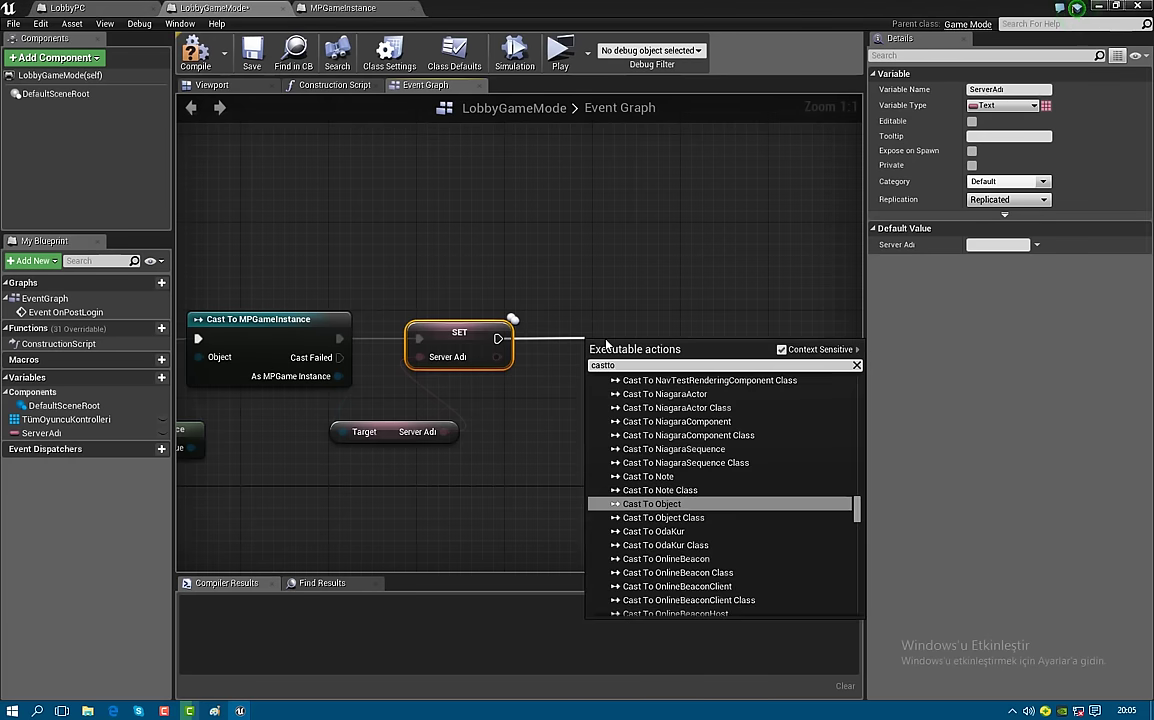
type("lobb")
key("Return")
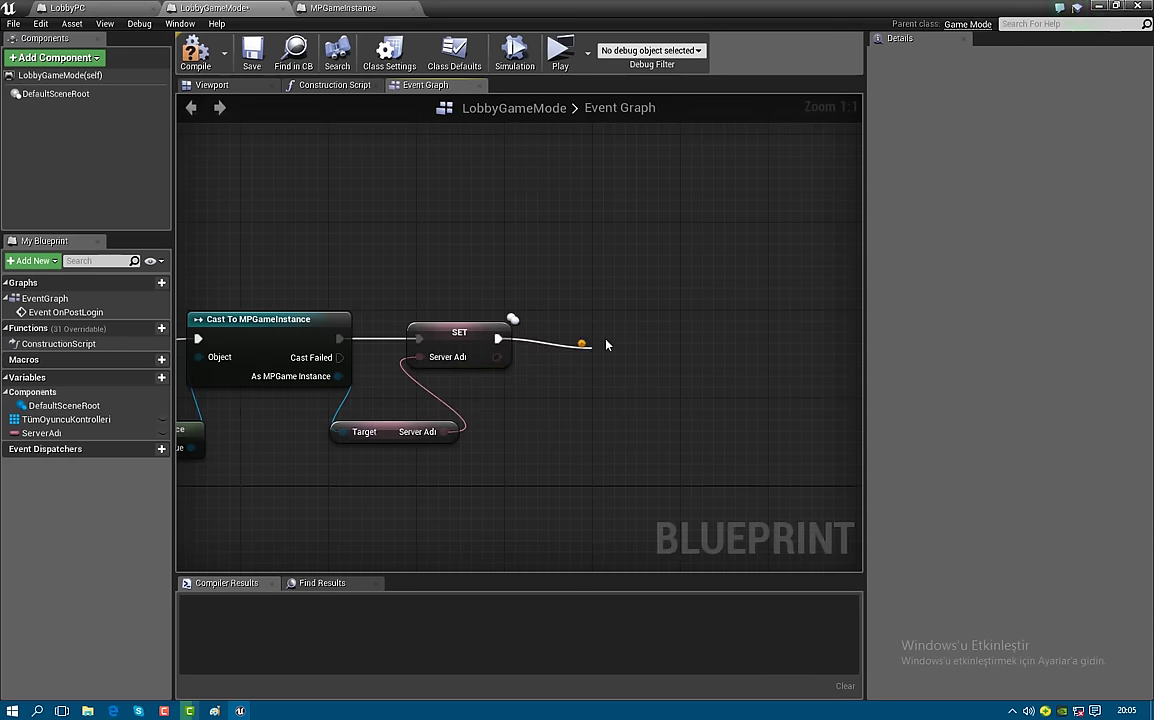
left_click_drag(629, 375, 607, 342)
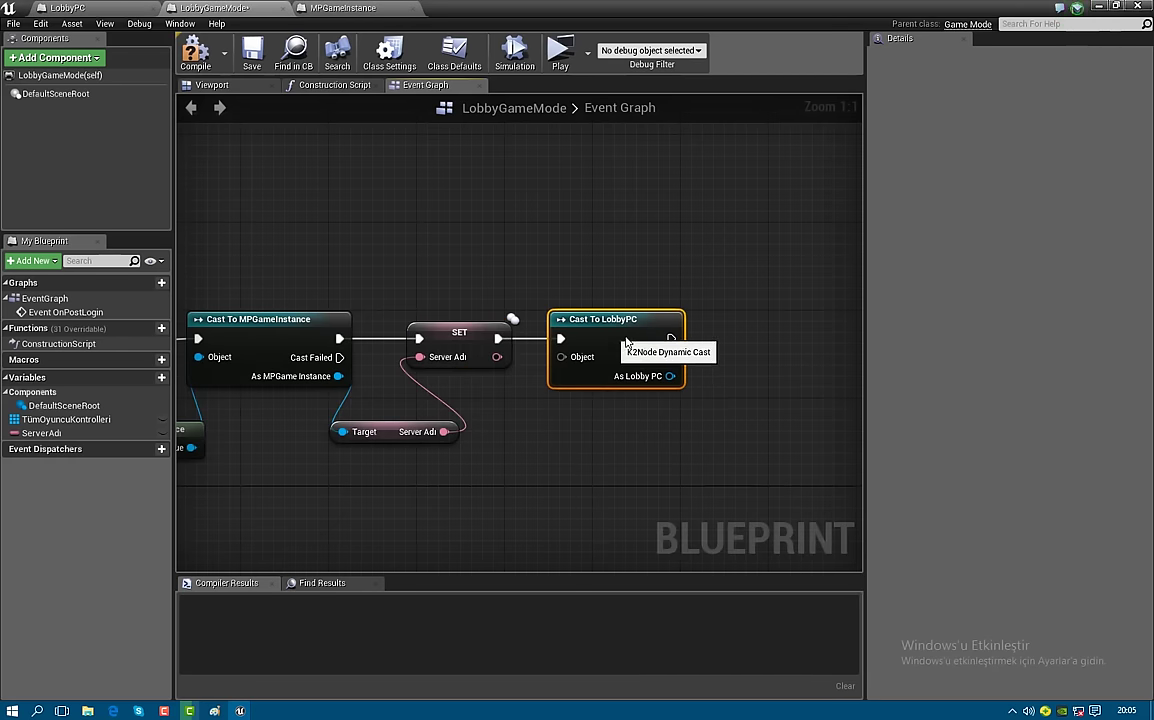
Wire New Player into the cast's Object through two reroute points, then open the LobbyPC blueprint
mouse_move(198, 357)
left_mouse_down()
mouse_move(259, 373)
mouse_move(272, 357)
left_mouse_up()
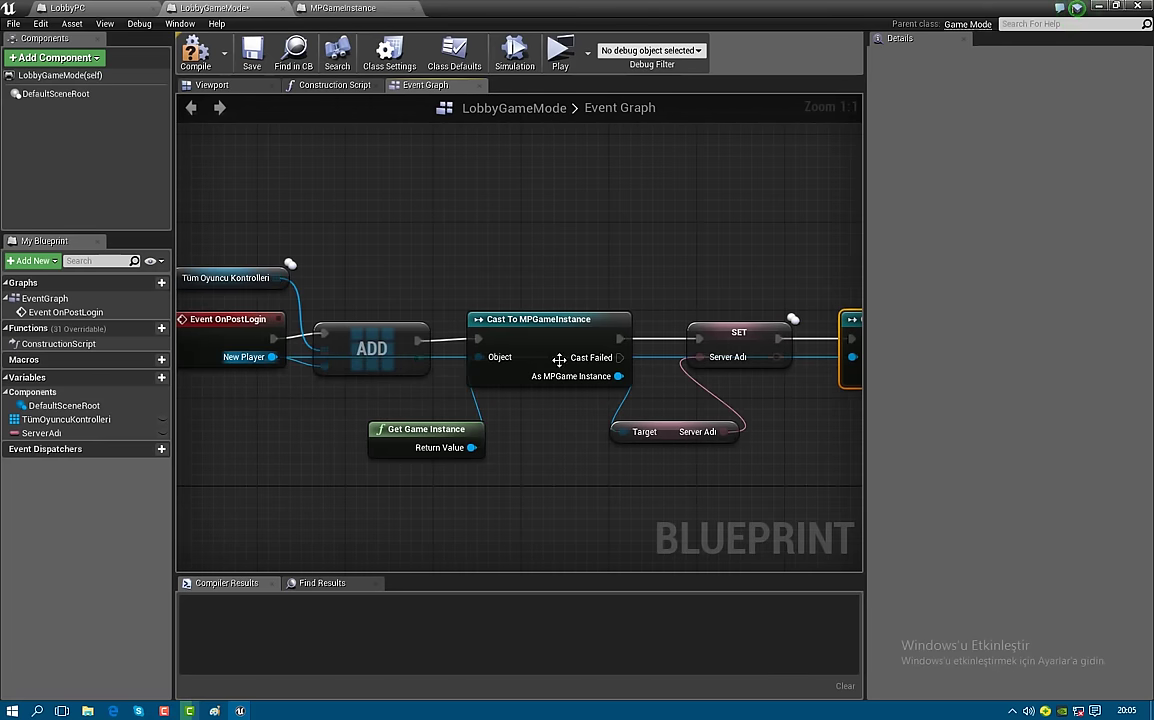
double_click(664, 362)
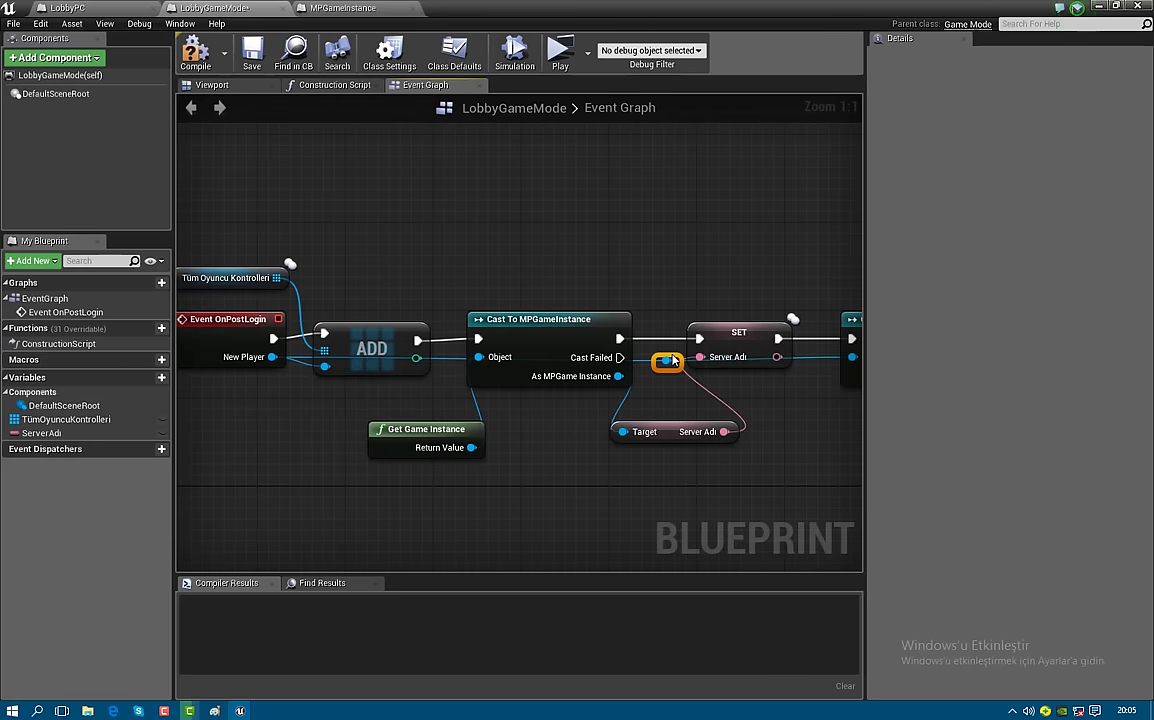
left_click_drag(673, 360, 708, 471)
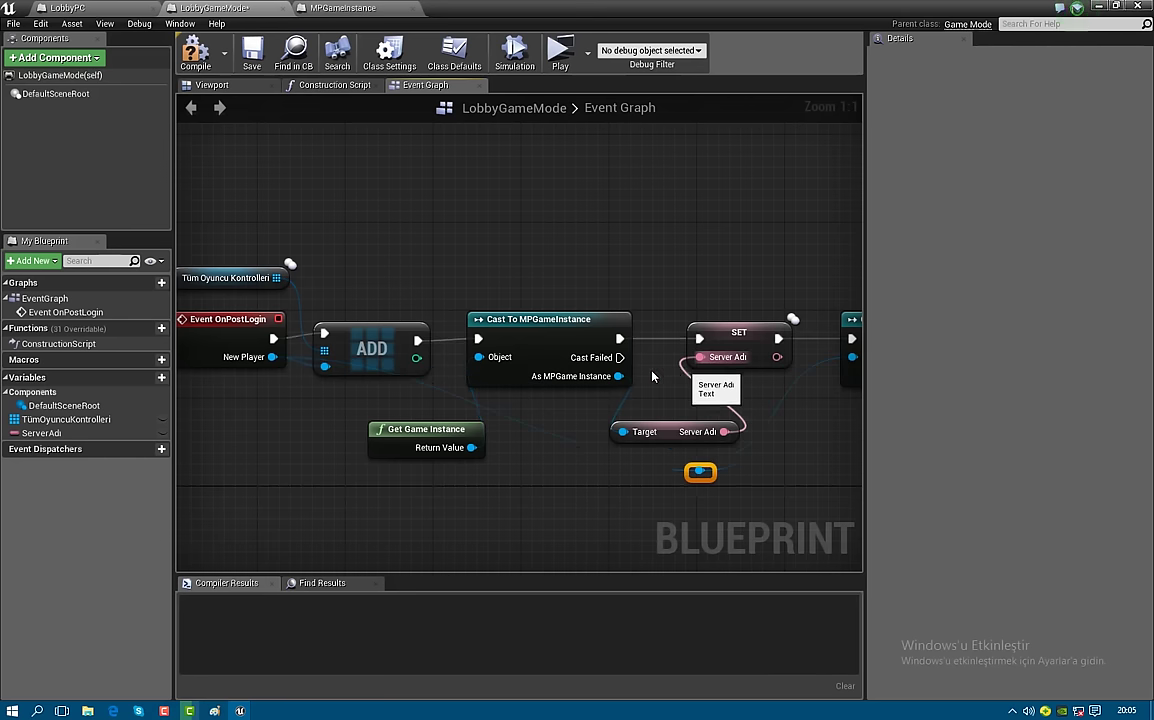
double_click(436, 394)
left_click_drag(436, 394, 358, 472)
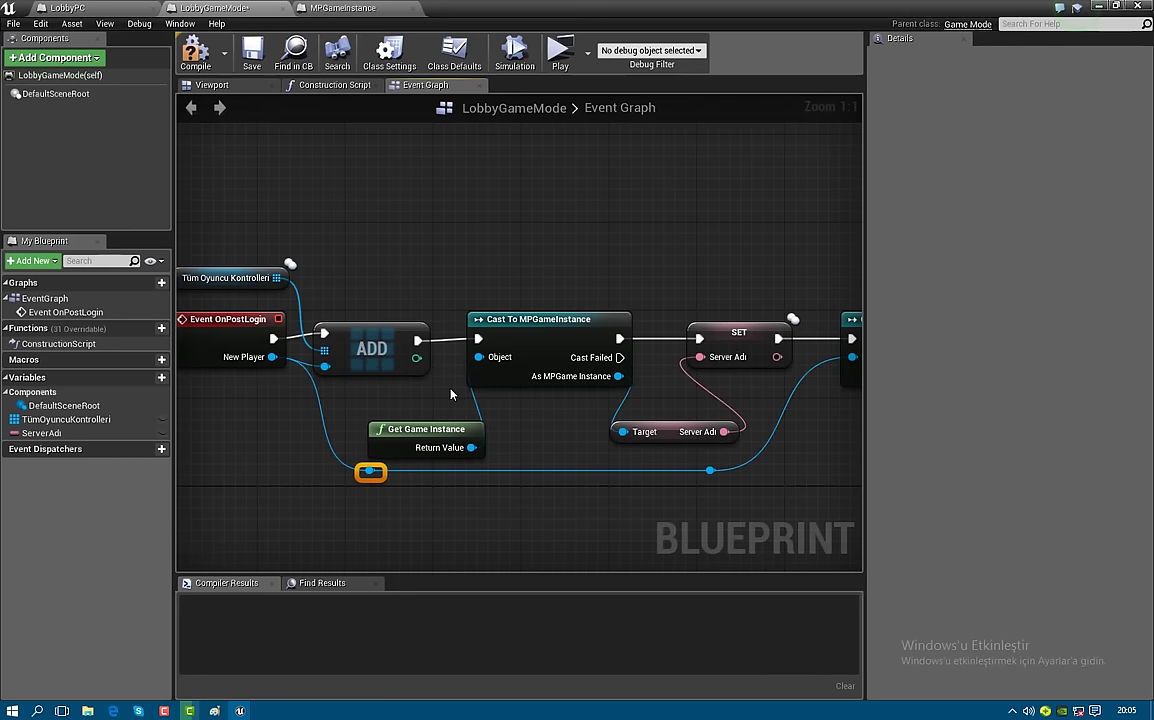
left_click_drag(710, 470, 733, 486)
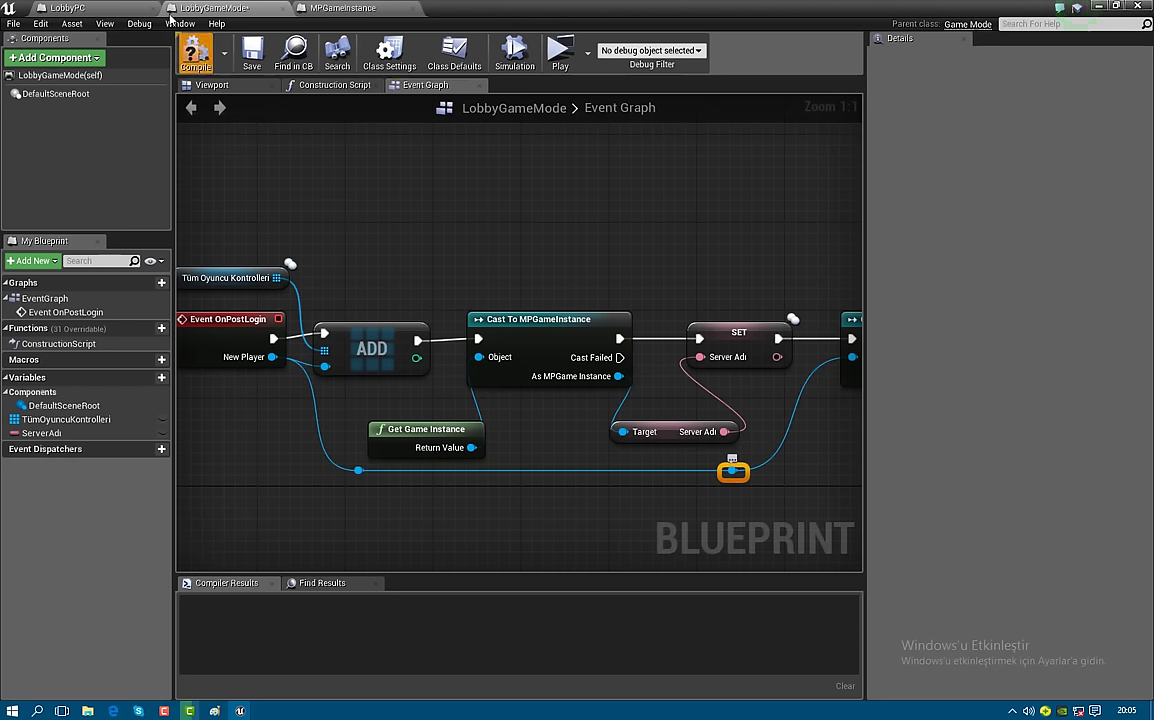
left_click(67, 8)
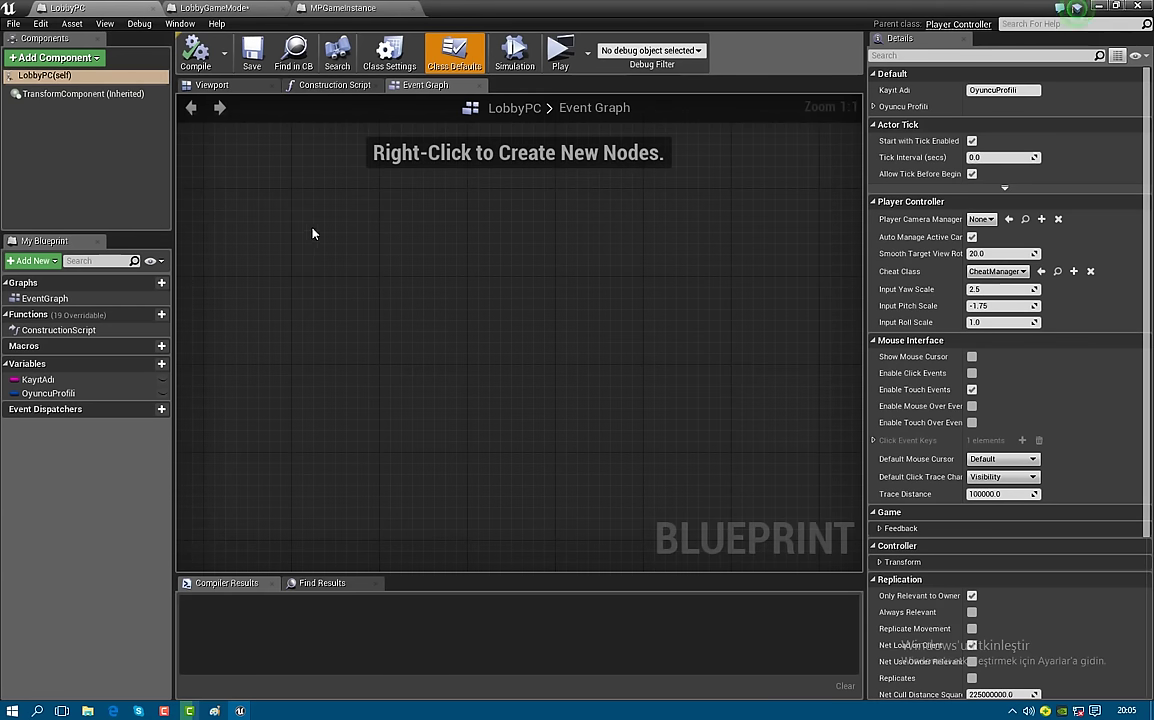
Add a custom event named KayıdıGetir to the LobbyPC Event Graph
right_click(319, 235)
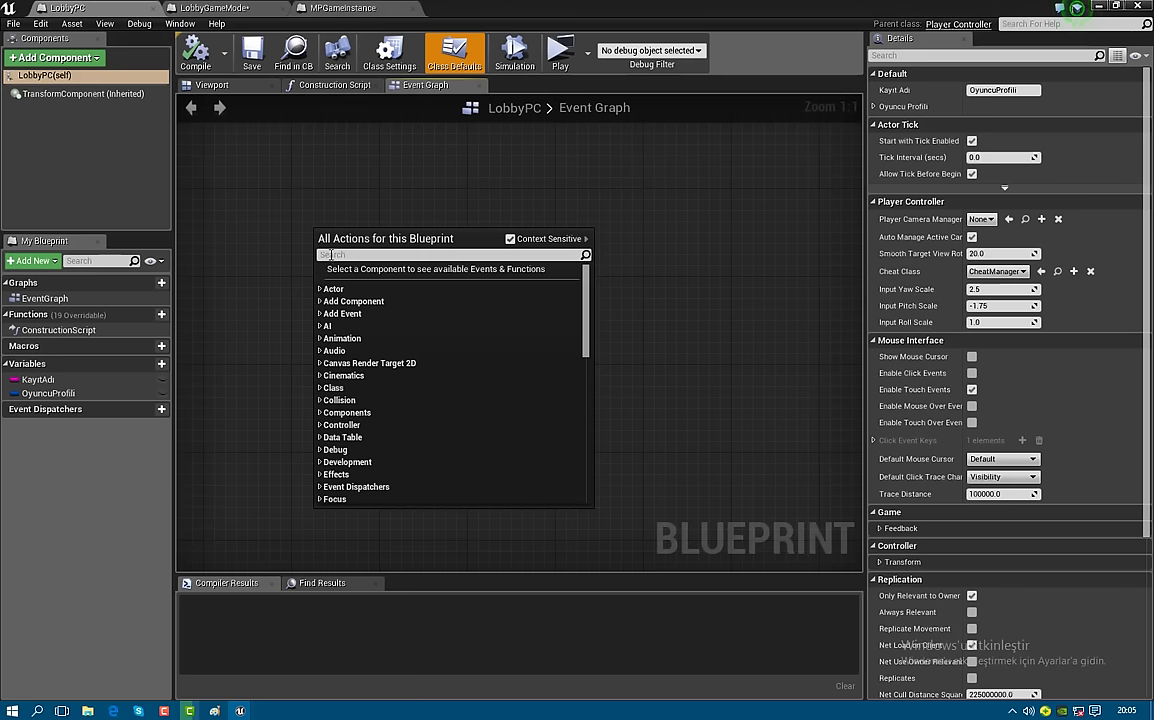
type("add custom")
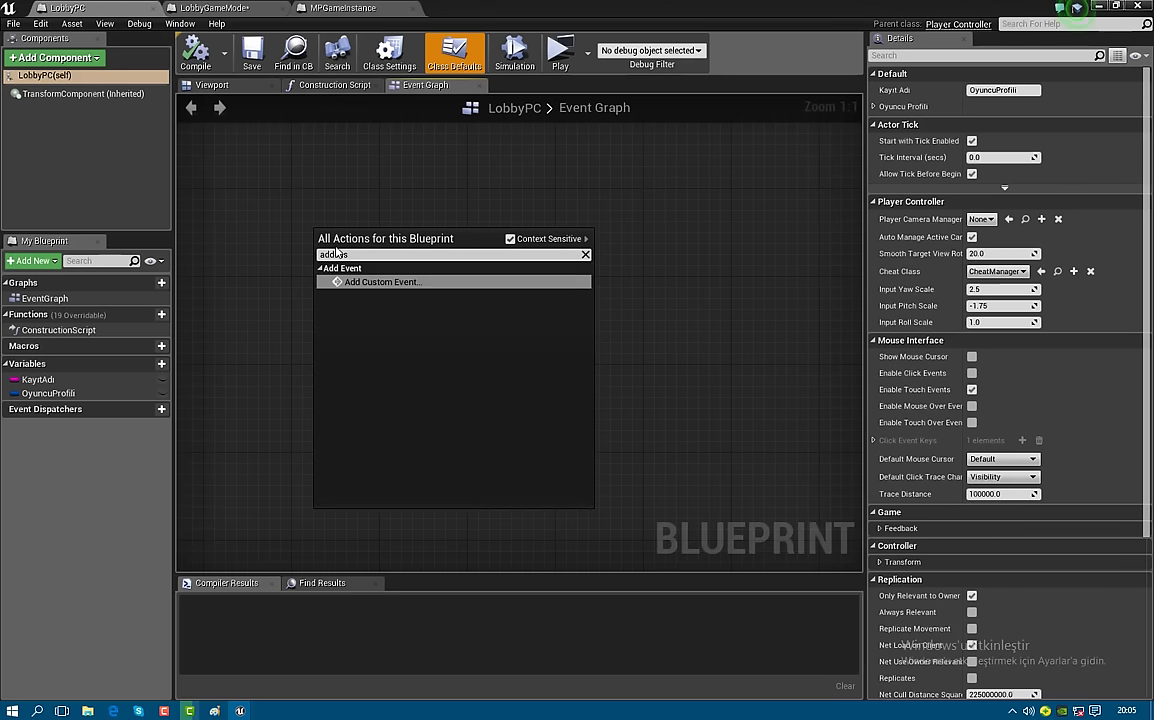
key("Return")
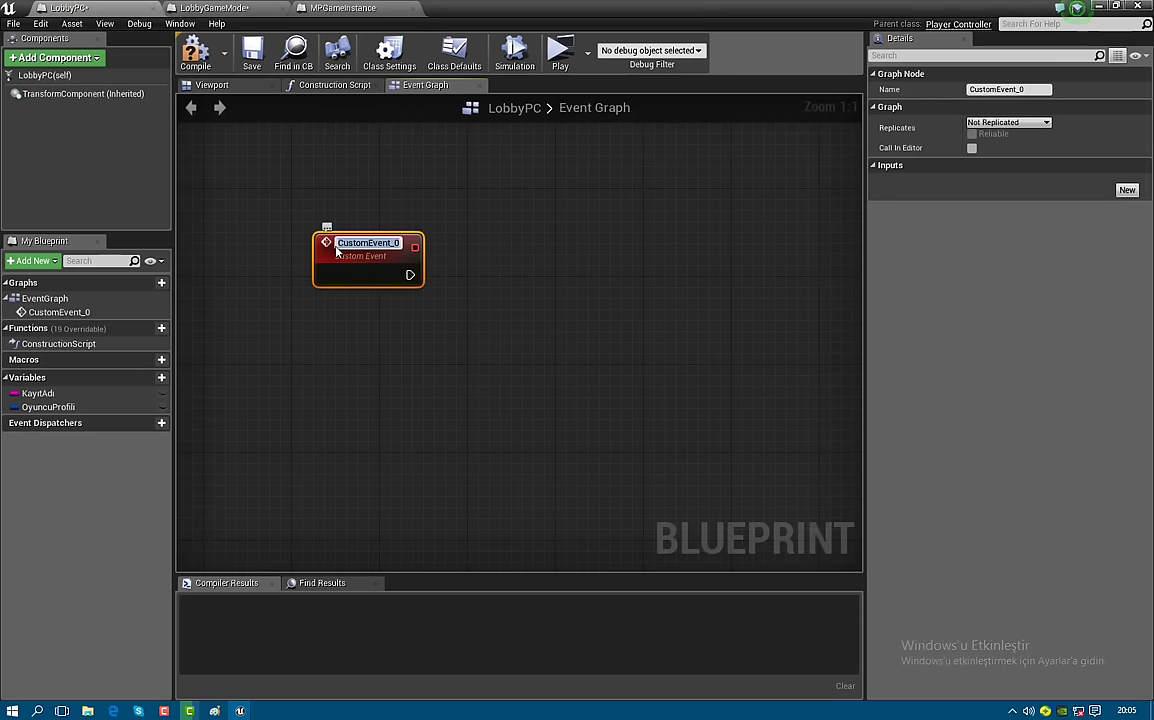
type("KayıdıG")
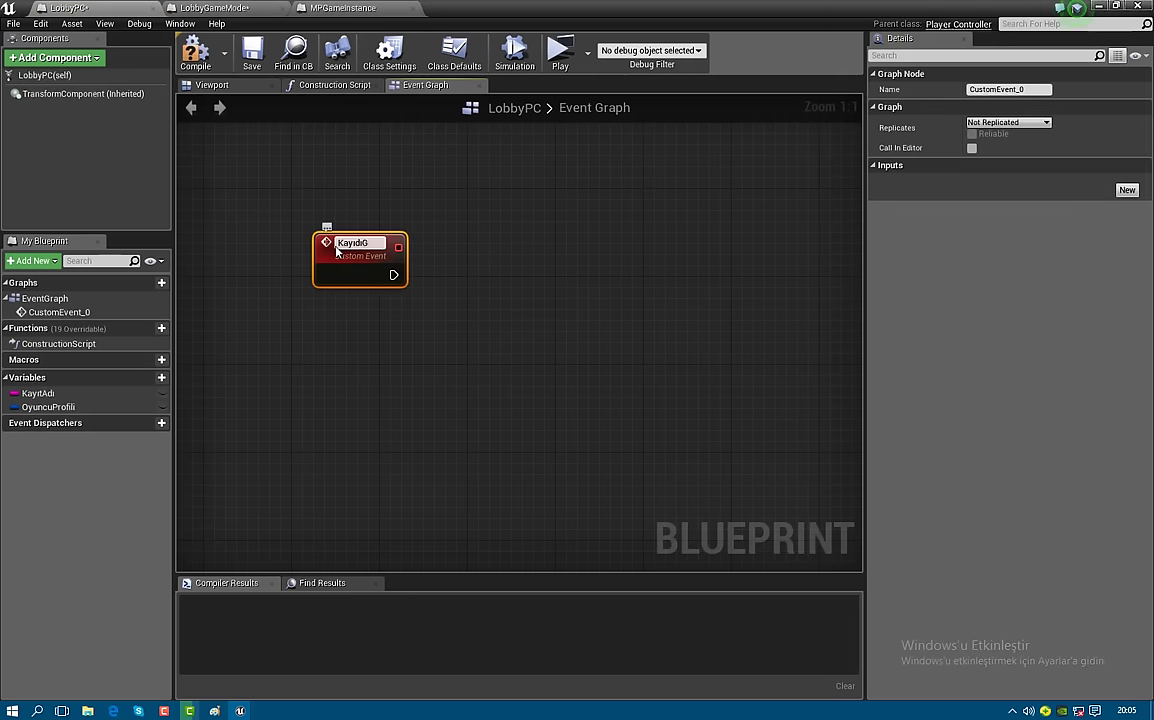
type("etir")
key("Return")
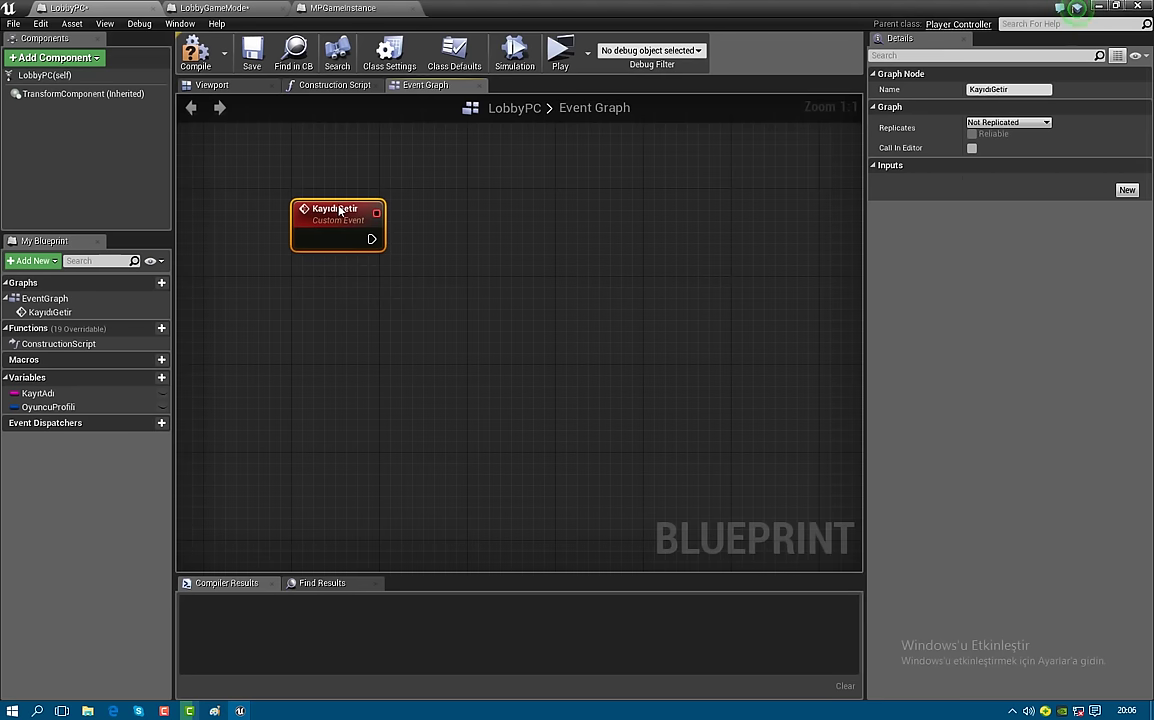
left_click_drag(370, 243, 348, 199)
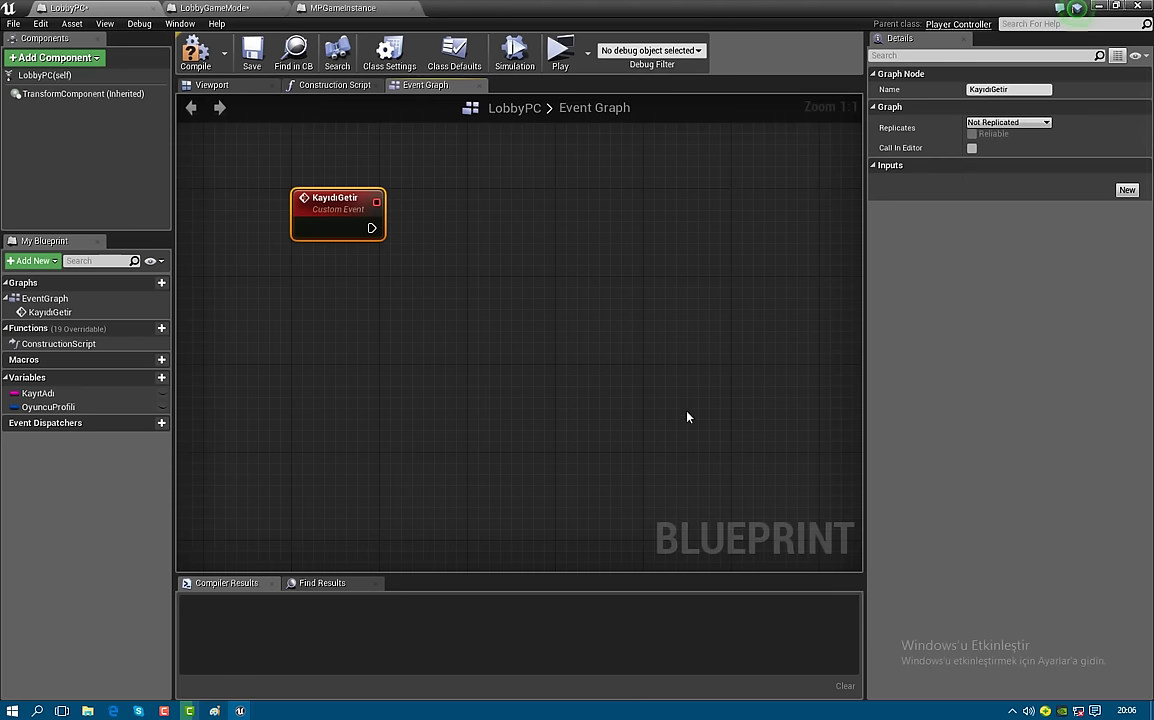
Set KayıdıGetir's replication to Run on owning Client and pull a wire from its exec pin
left_click(989, 122)
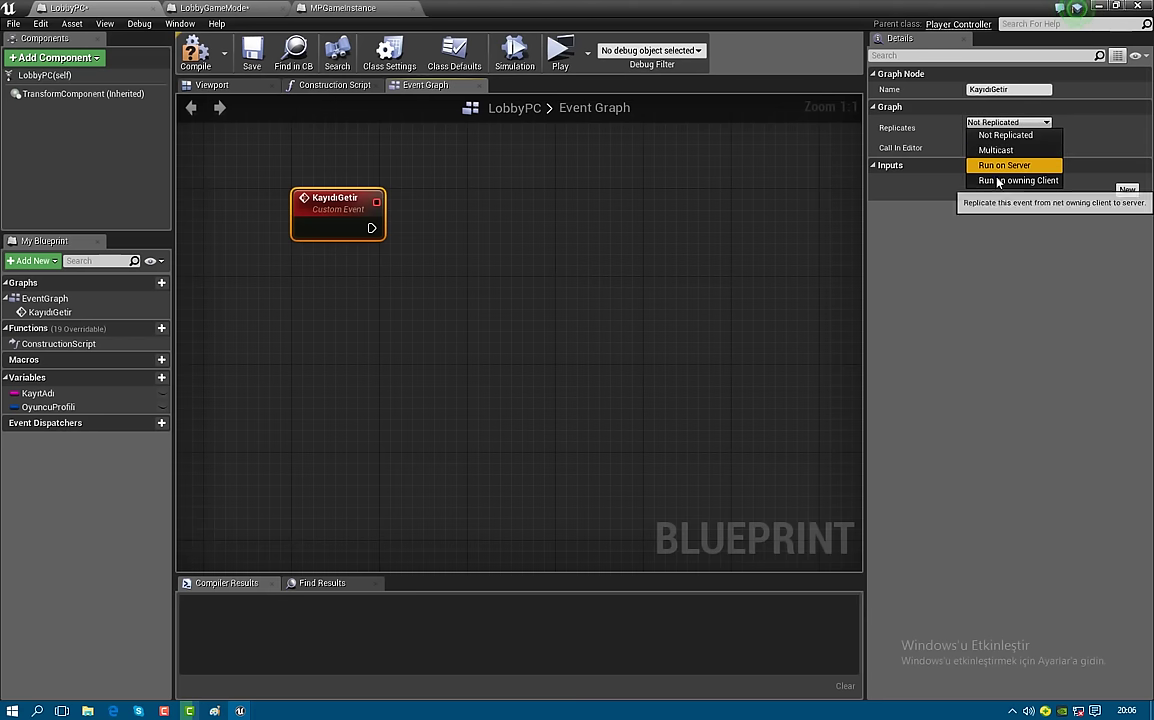
left_click(1010, 180)
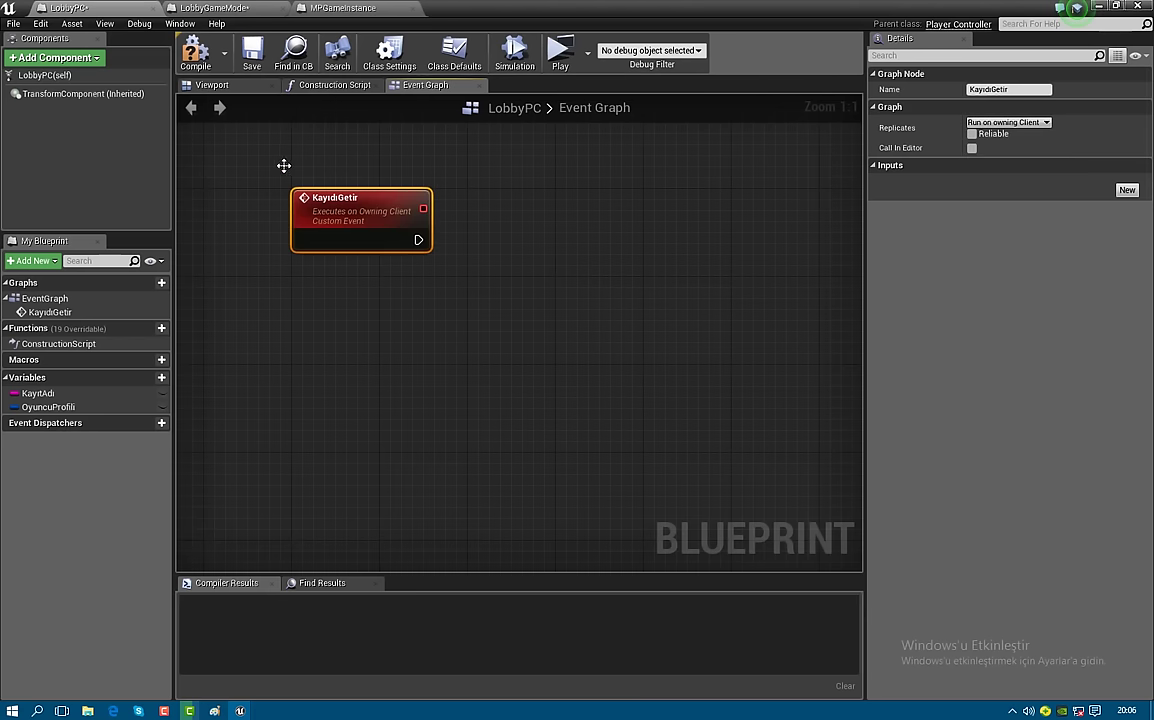
mouse_move(286, 165)
right_mouse_down()
mouse_move(366, 209)
mouse_move(354, 154)
right_mouse_up()
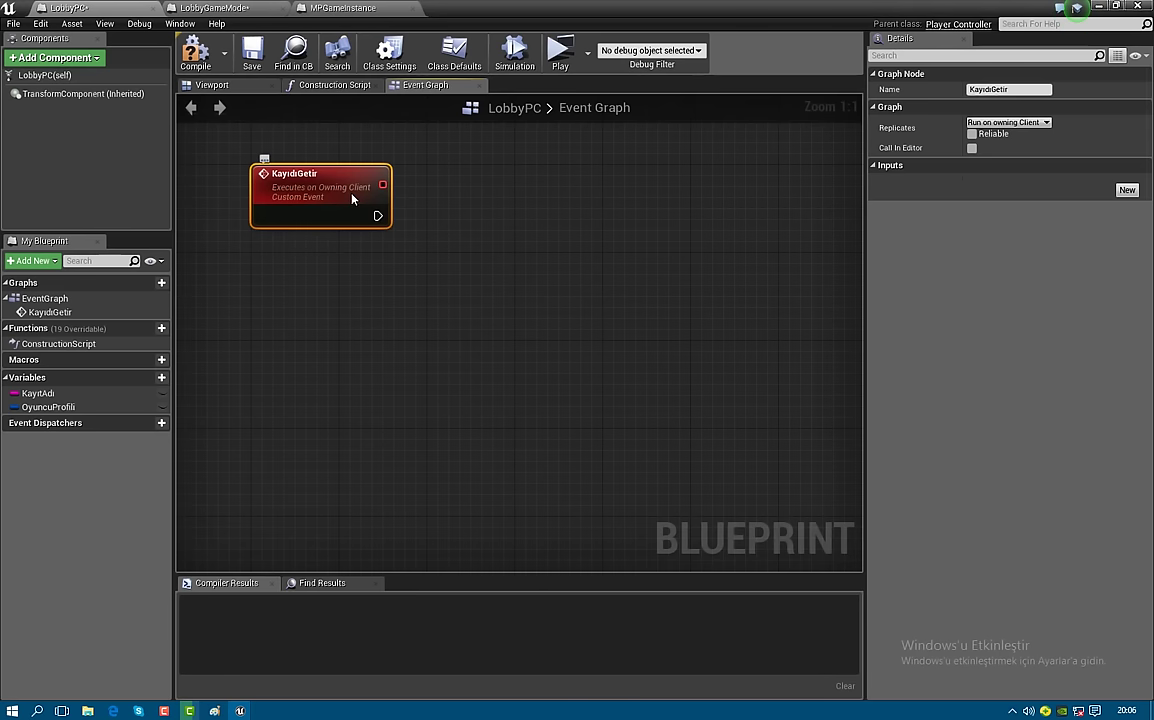
right_click_drag(312, 172, 316, 183)
right_click_drag(410, 254, 326, 355)
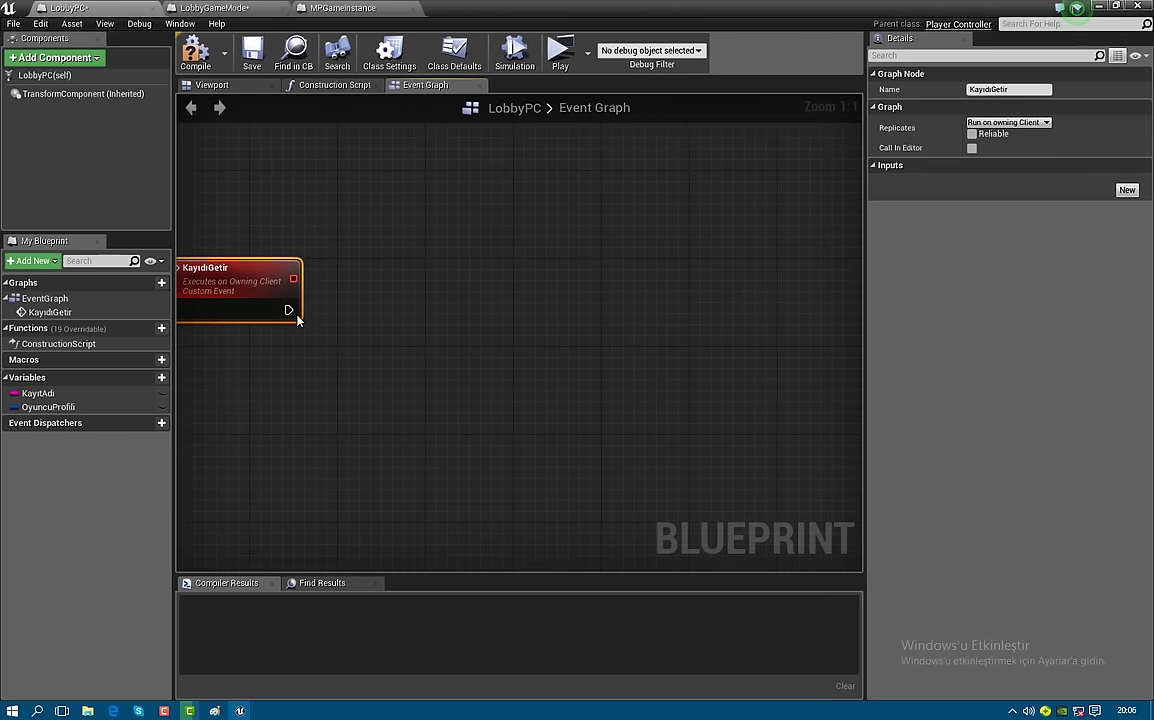
mouse_move(288, 310)
left_mouse_down()
mouse_move(373, 318)
mouse_move(348, 313)
left_mouse_up()
Add a Create Save Game Object node after KayıdıGetir with class MPSave Game
type("cre")
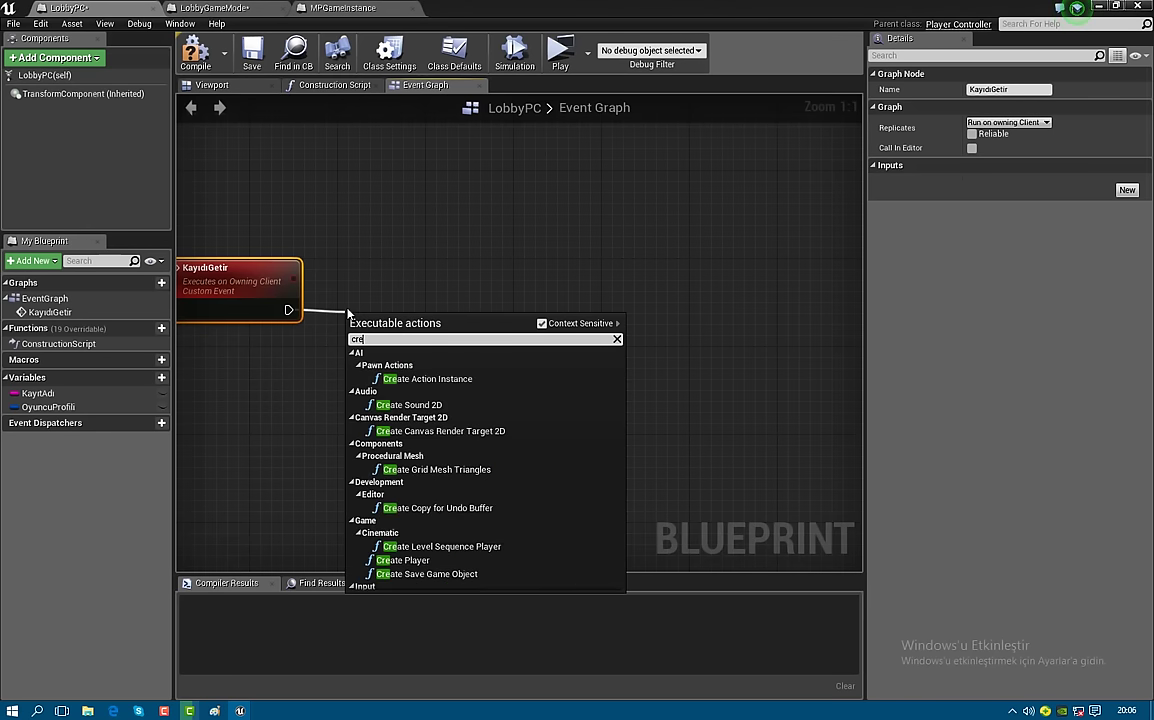
key("BackSpace")
key("BackSpace")
key("BackSpace")
type("sav")
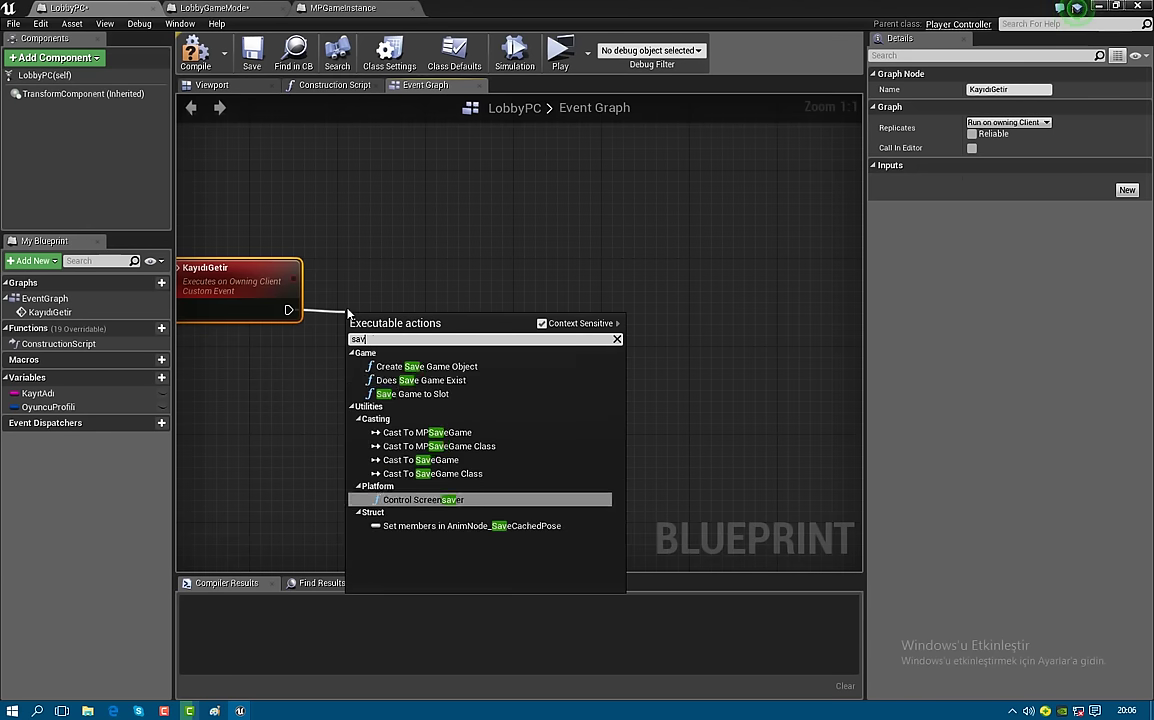
type("e")
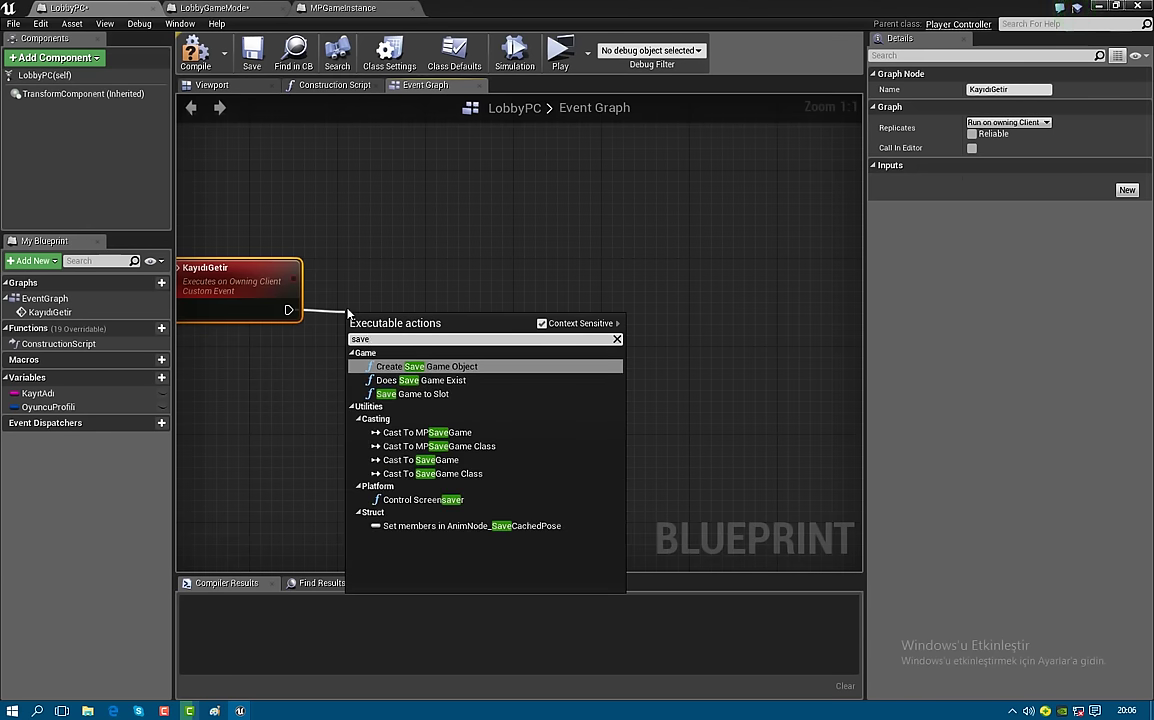
key("Return")
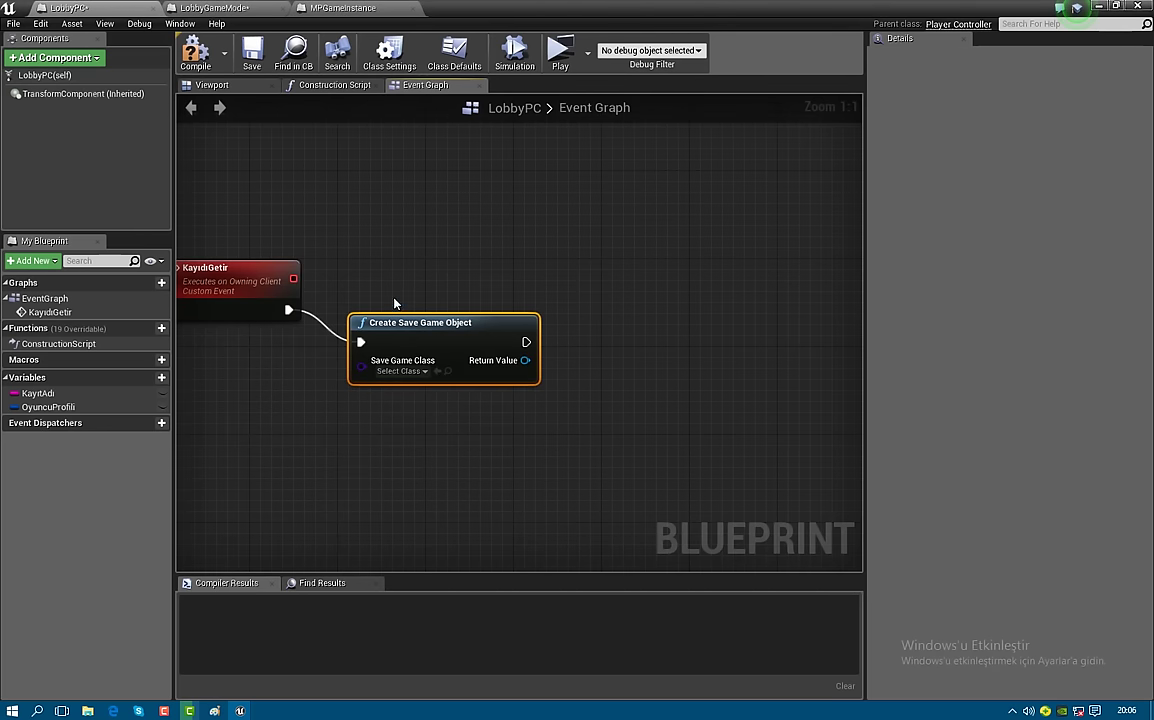
mouse_move(395, 320)
left_mouse_down()
mouse_move(329, 254)
mouse_move(414, 305)
left_mouse_up()
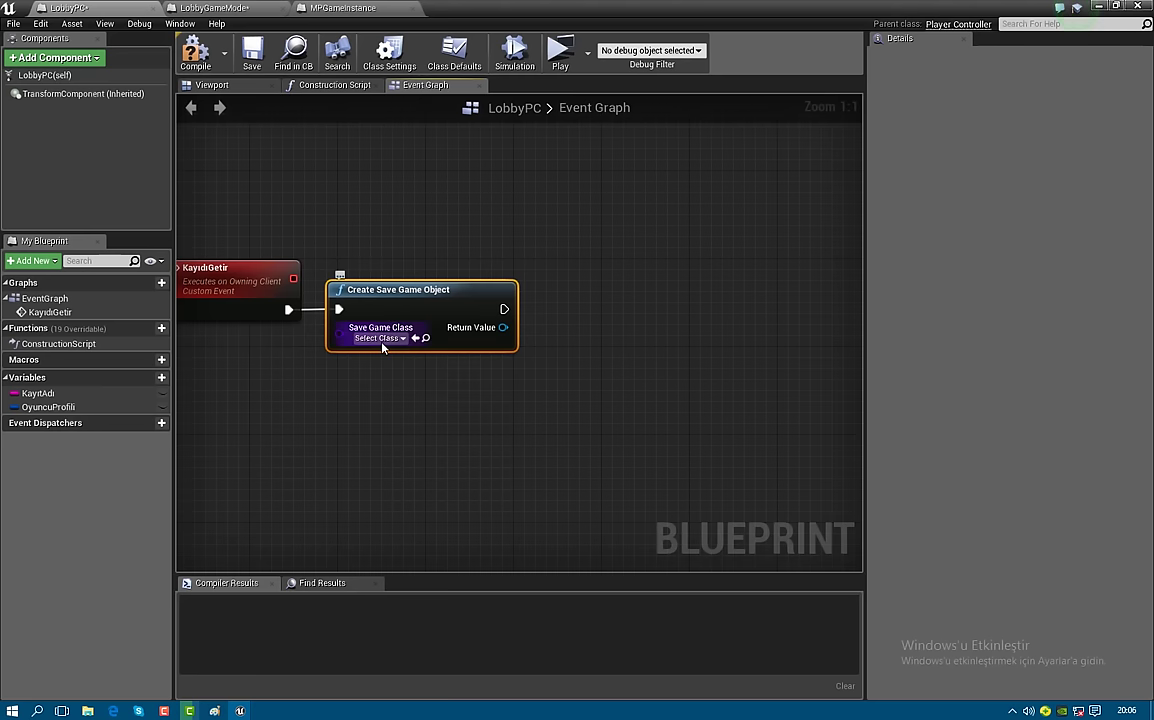
left_click(382, 340)
left_click(405, 381)
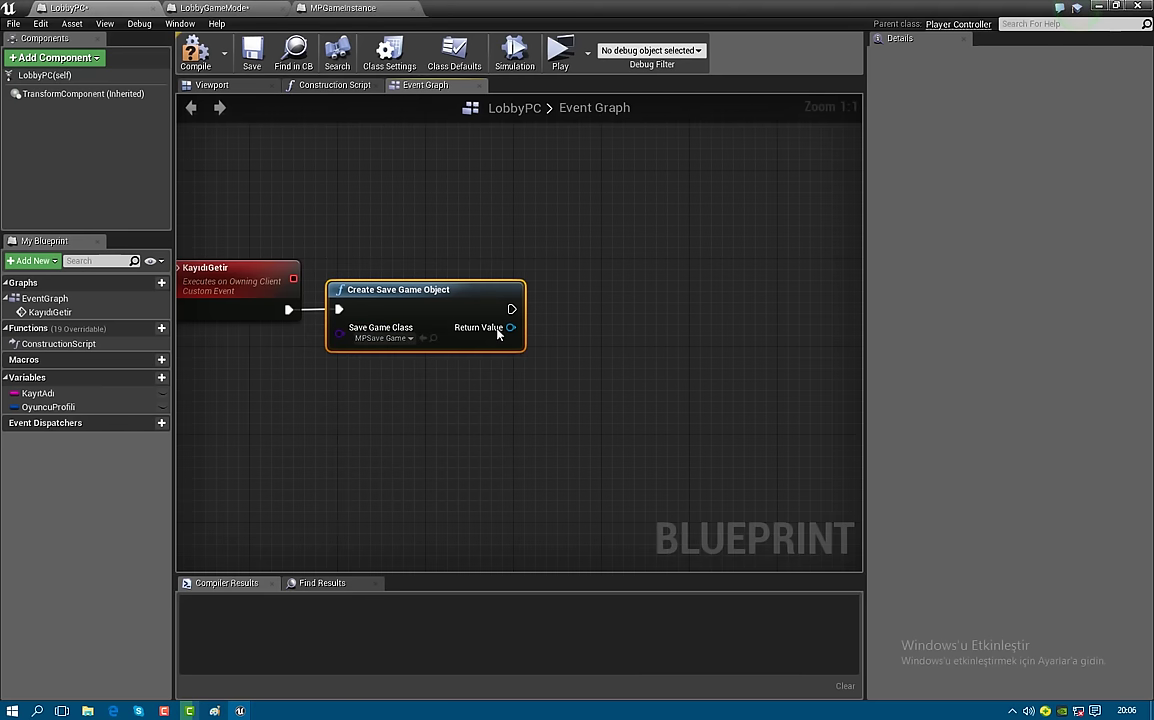
Cast the created save object with a Cast To MPSaveGame node
left_click_drag(497, 333, 567, 336)
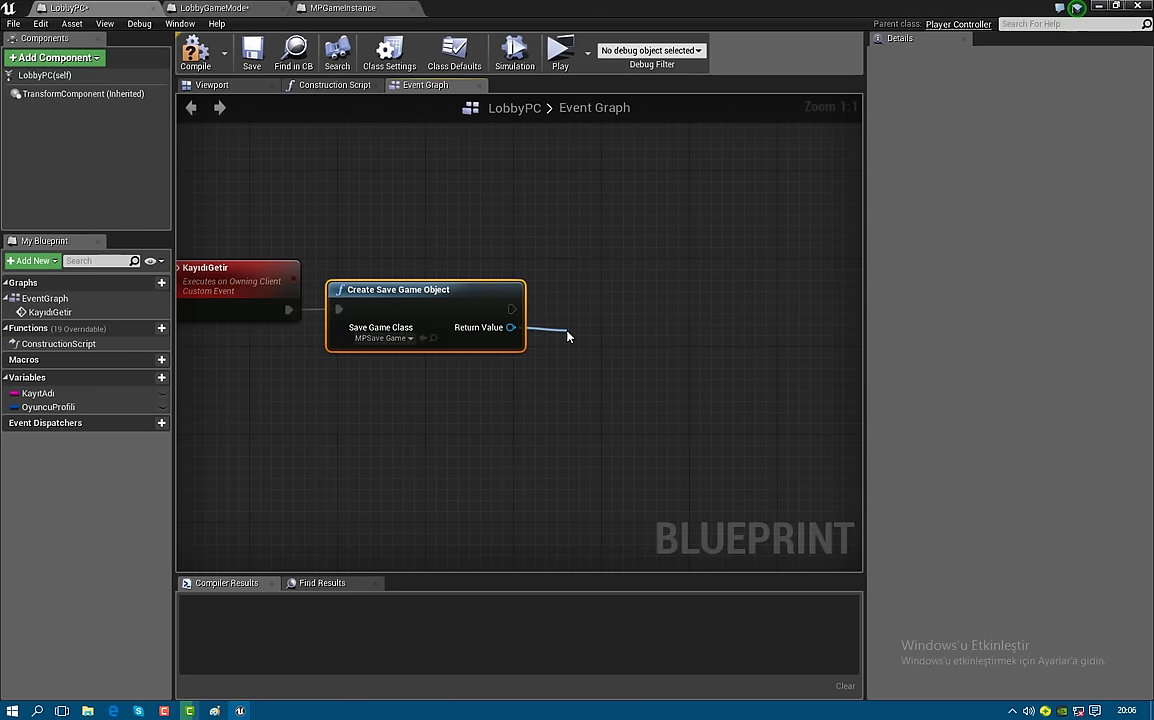
type("castto")
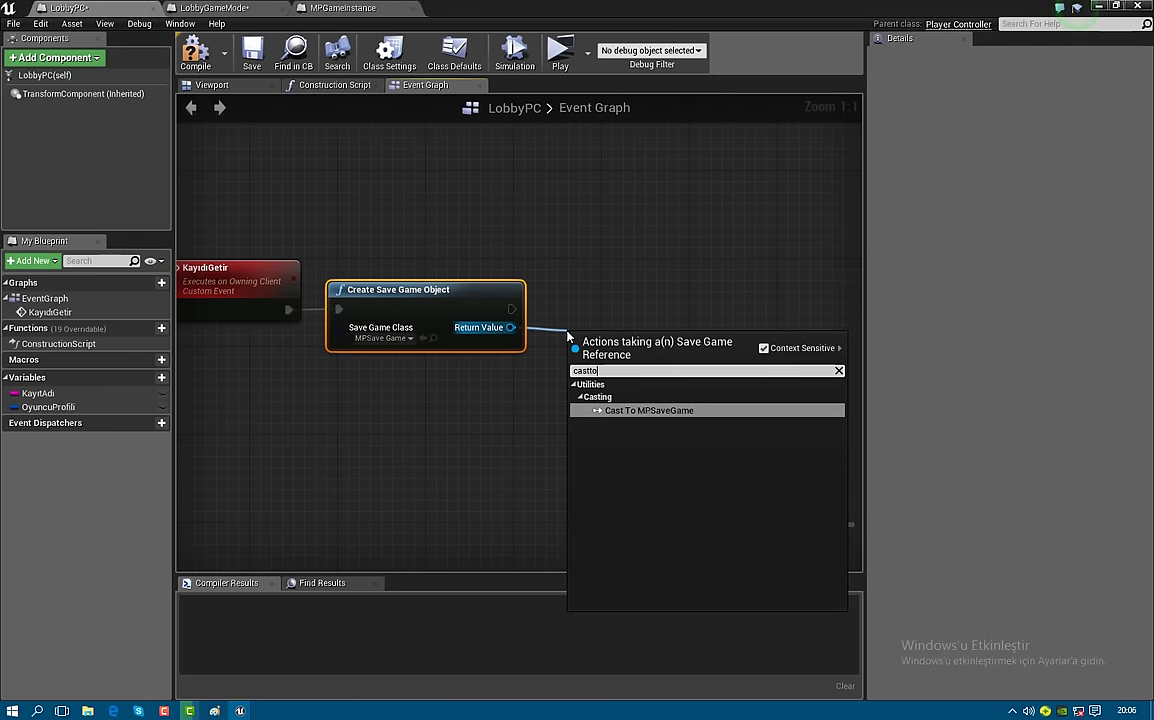
key("Return")
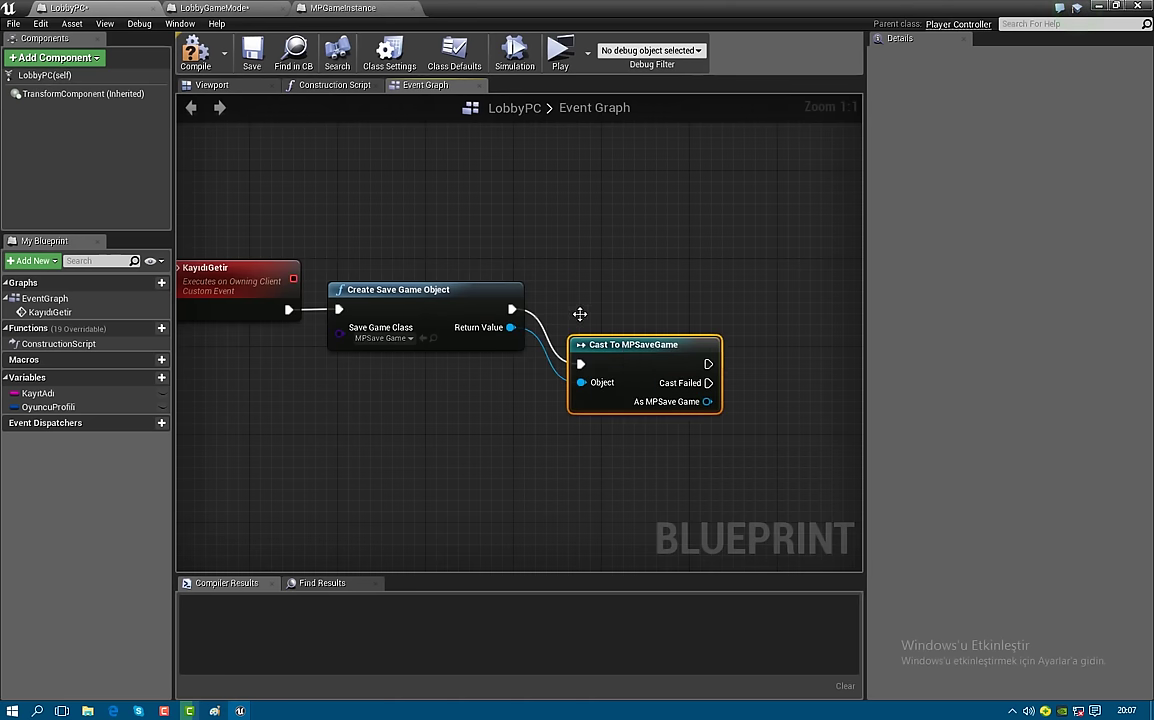
left_click_drag(630, 346, 608, 302)
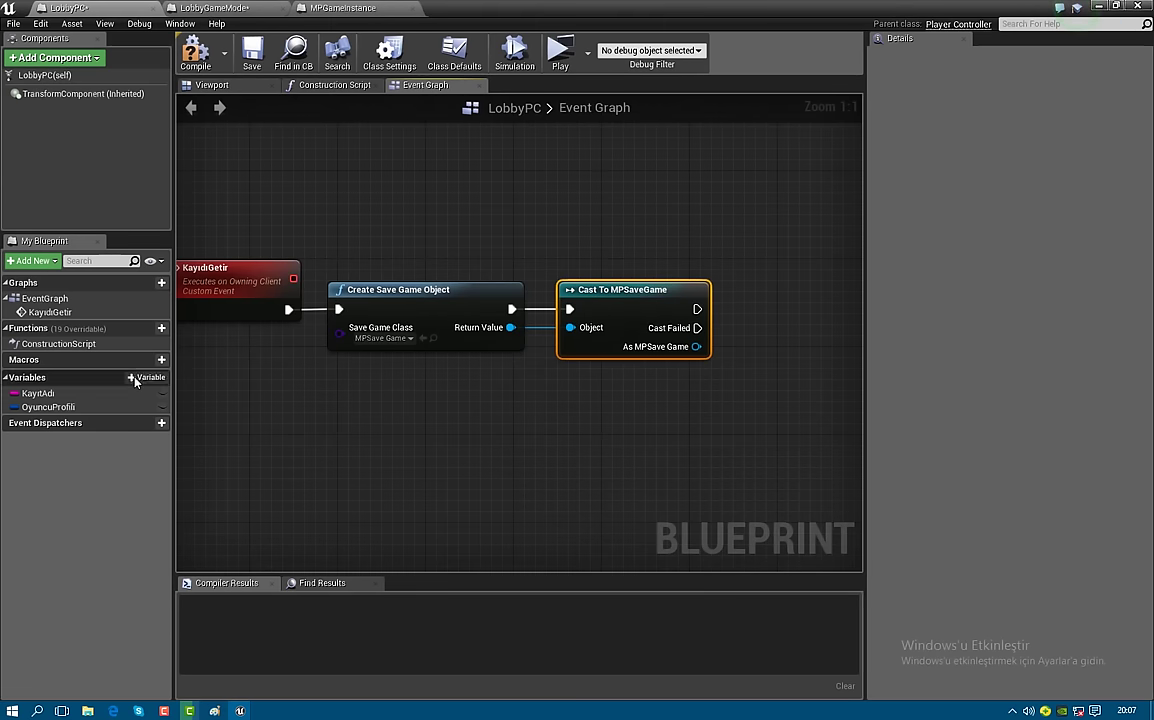
Add a SET Oyuncu Profili node that runs after the successful MPSaveGame cast
left_click(110, 407)
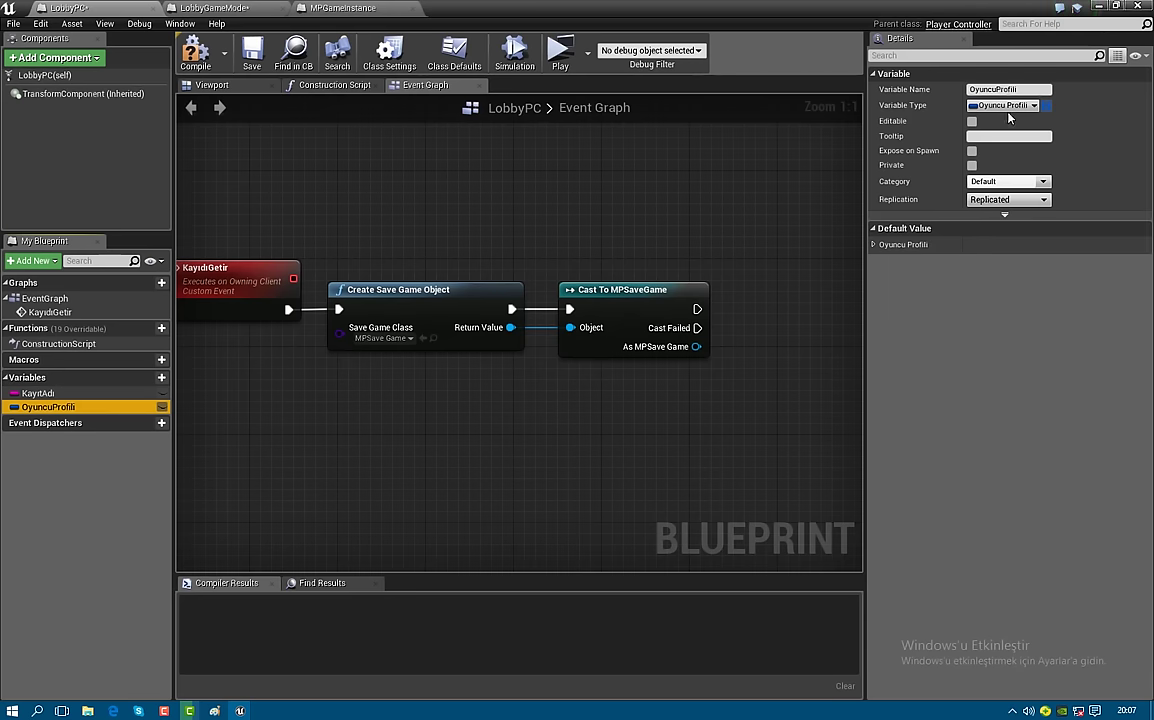
right_click_drag(667, 300, 383, 309)
left_click(298, 390)
left_click_drag(48, 407, 482, 312)
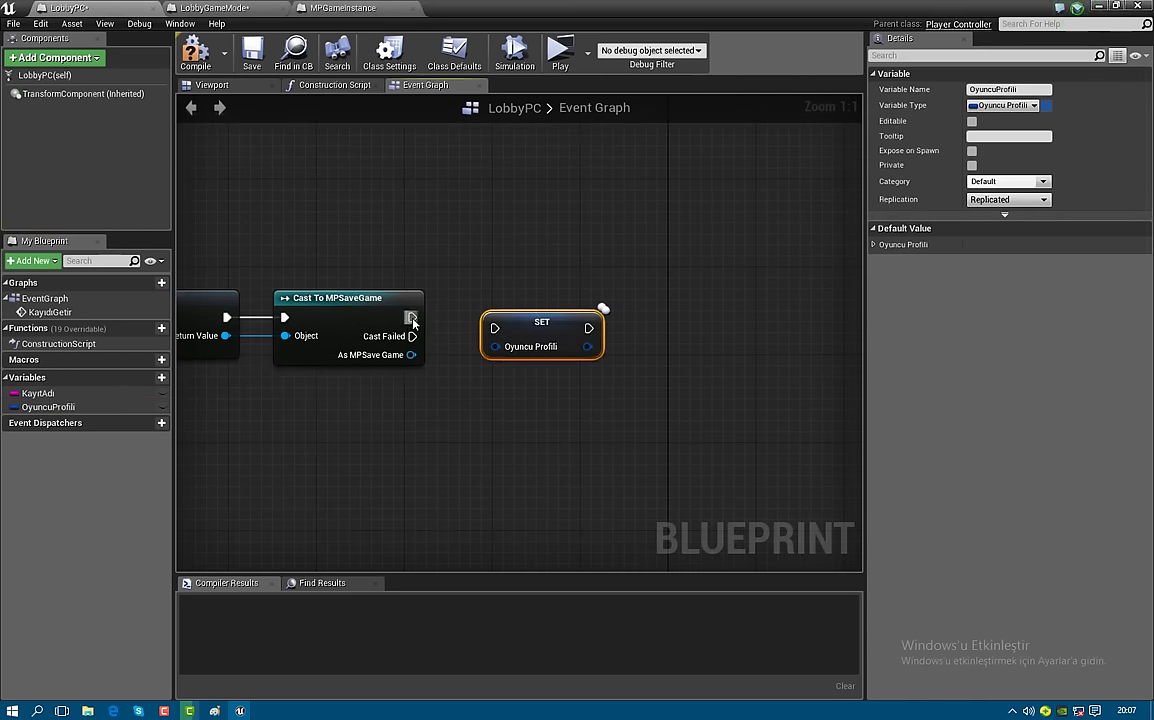
left_click_drag(411, 317, 524, 317)
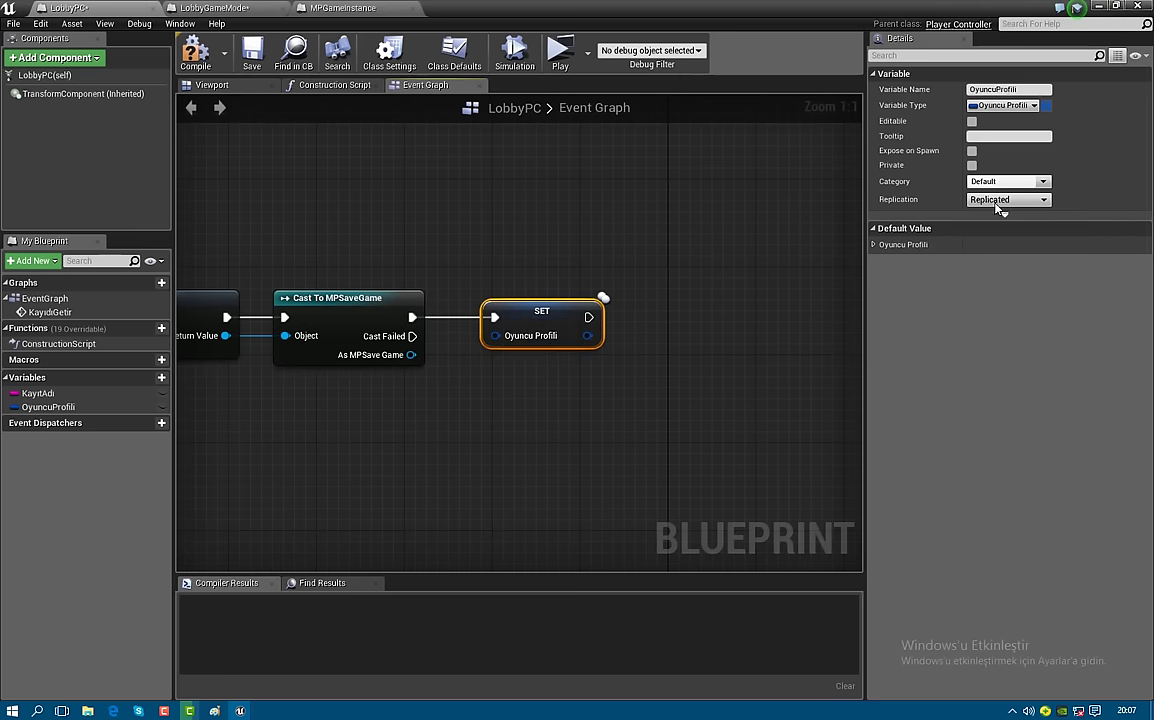
left_click_drag(541, 320, 596, 311)
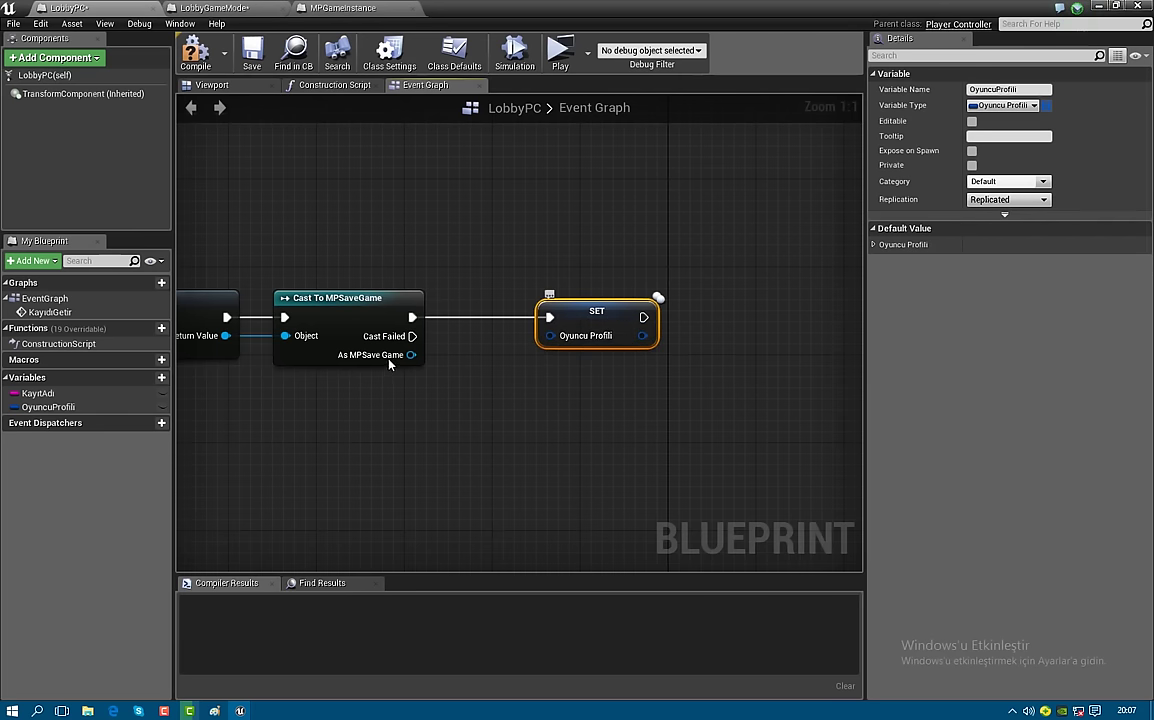
Feed the save game's Get Oyuncu Profili value into the SET node
left_click_drag(411, 355, 400, 407)
type("get")
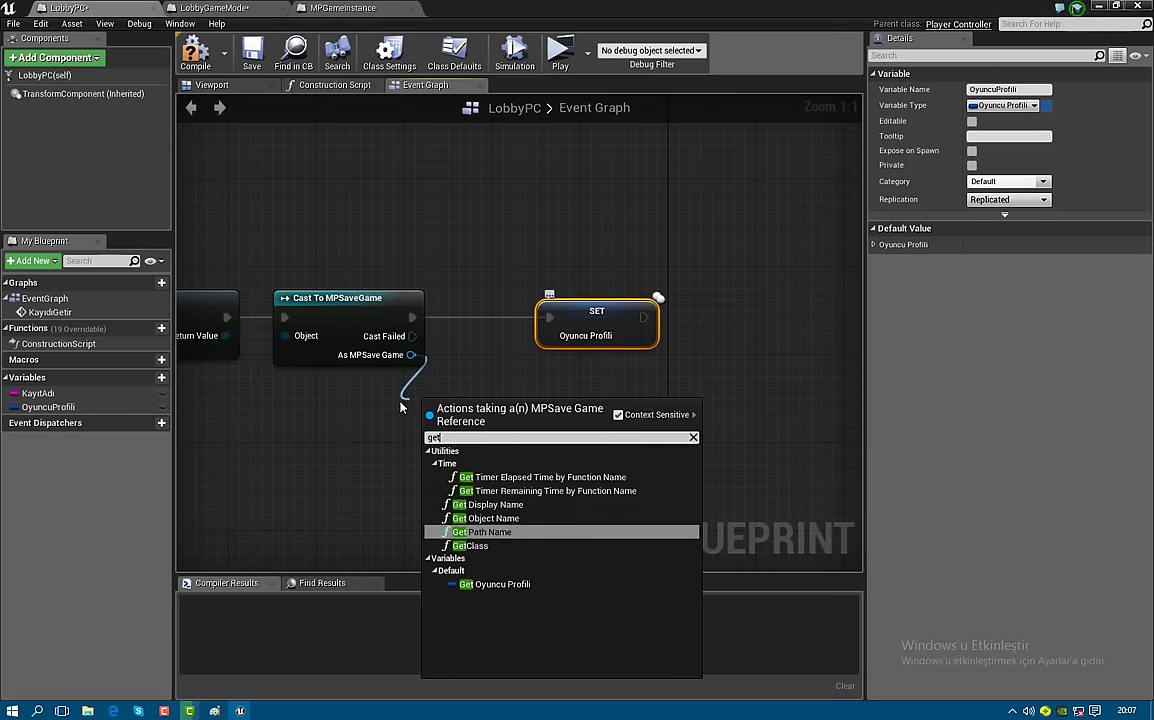
type("oyuncu")
key("Return")
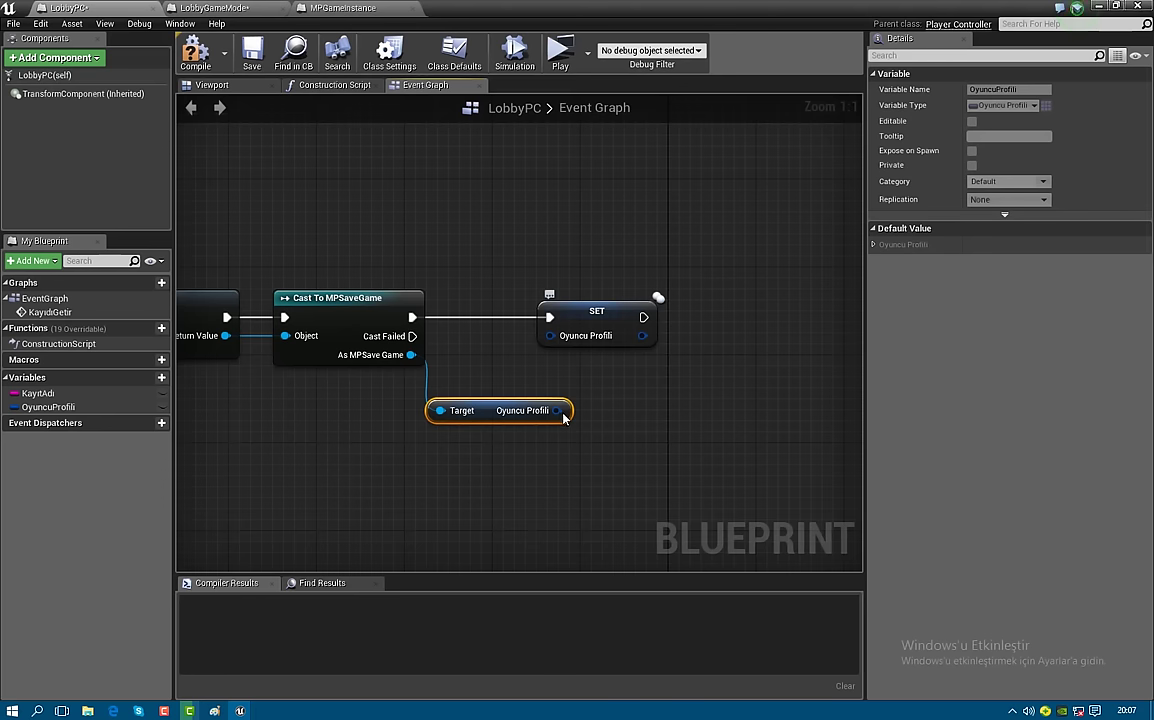
left_click_drag(558, 411, 550, 336)
mouse_move(497, 415)
left_mouse_down()
mouse_move(486, 425)
mouse_move(575, 354)
left_mouse_up()
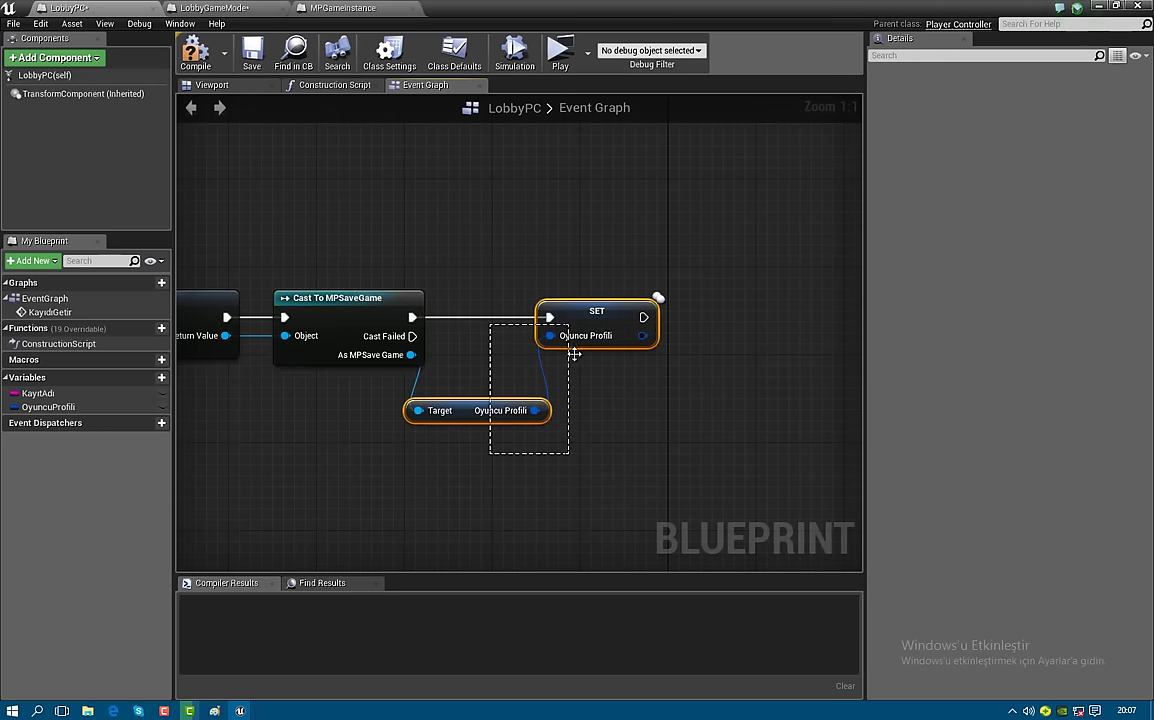
right_click_drag(536, 410, 434, 427)
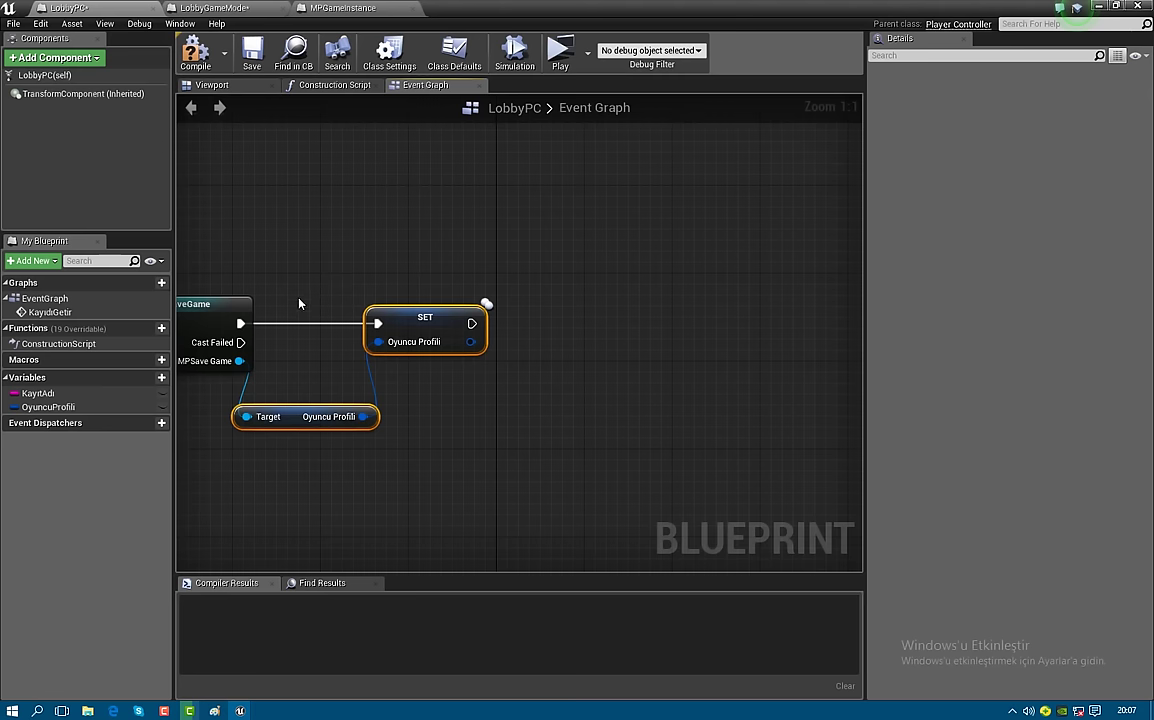
Delete the Create Save Game Object node
right_click(329, 320)
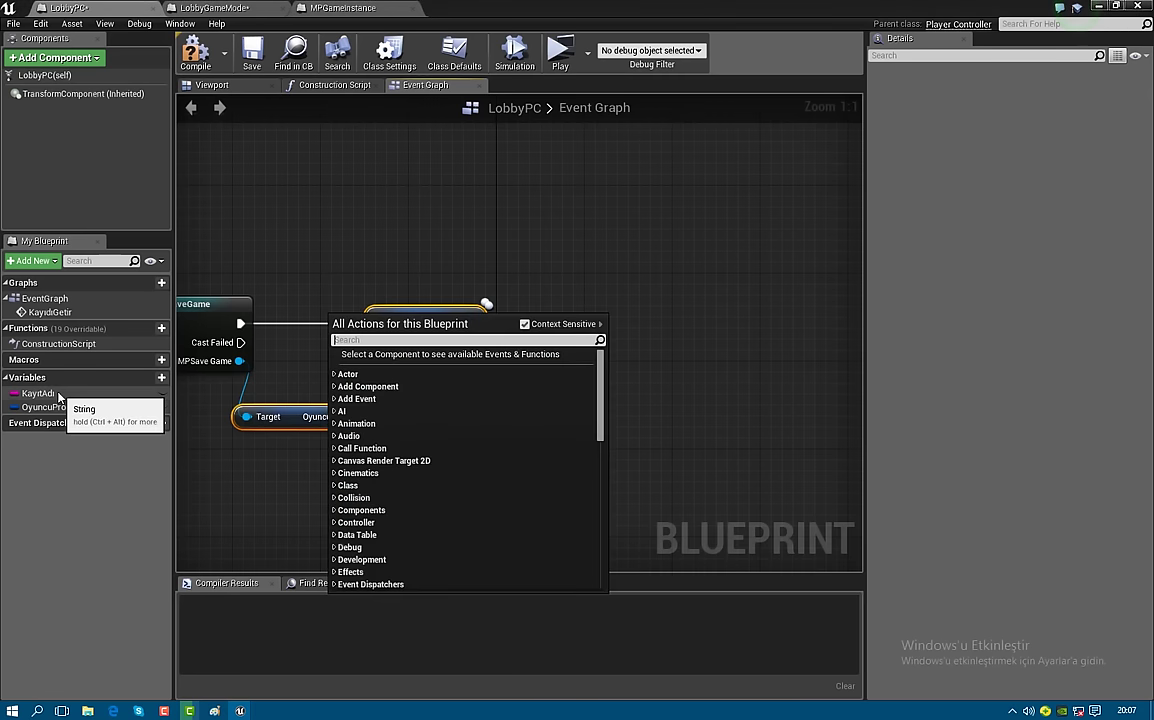
left_click(40, 393)
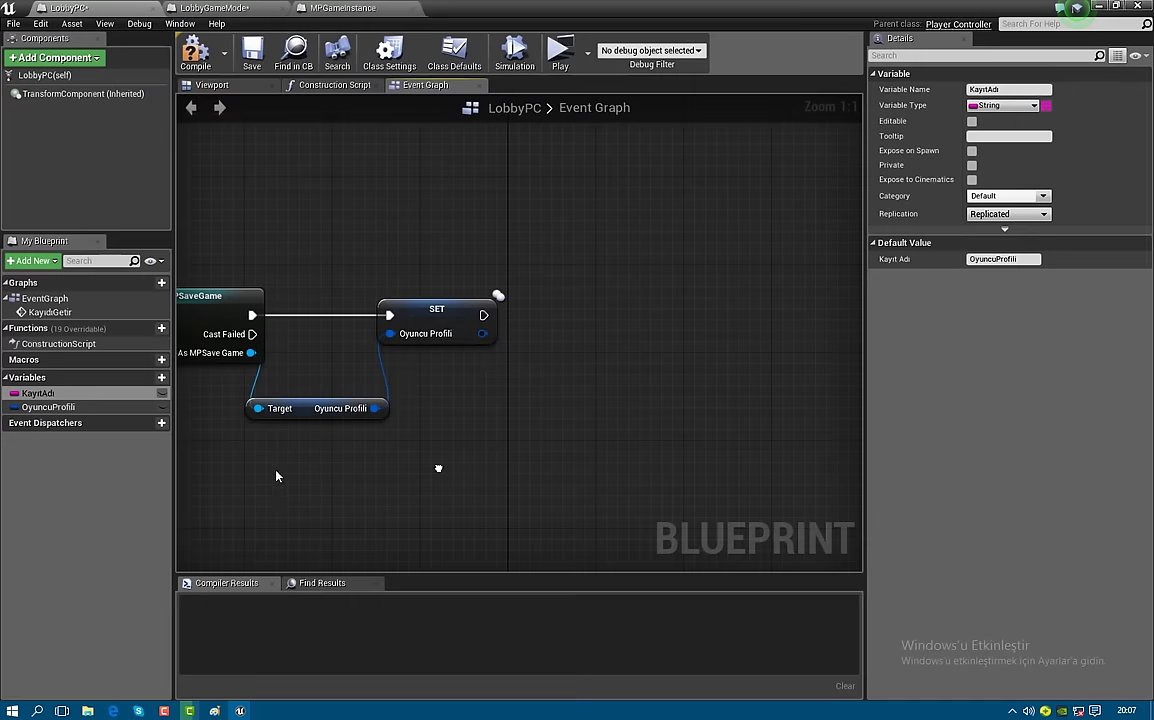
right_click_drag(290, 477, 485, 476)
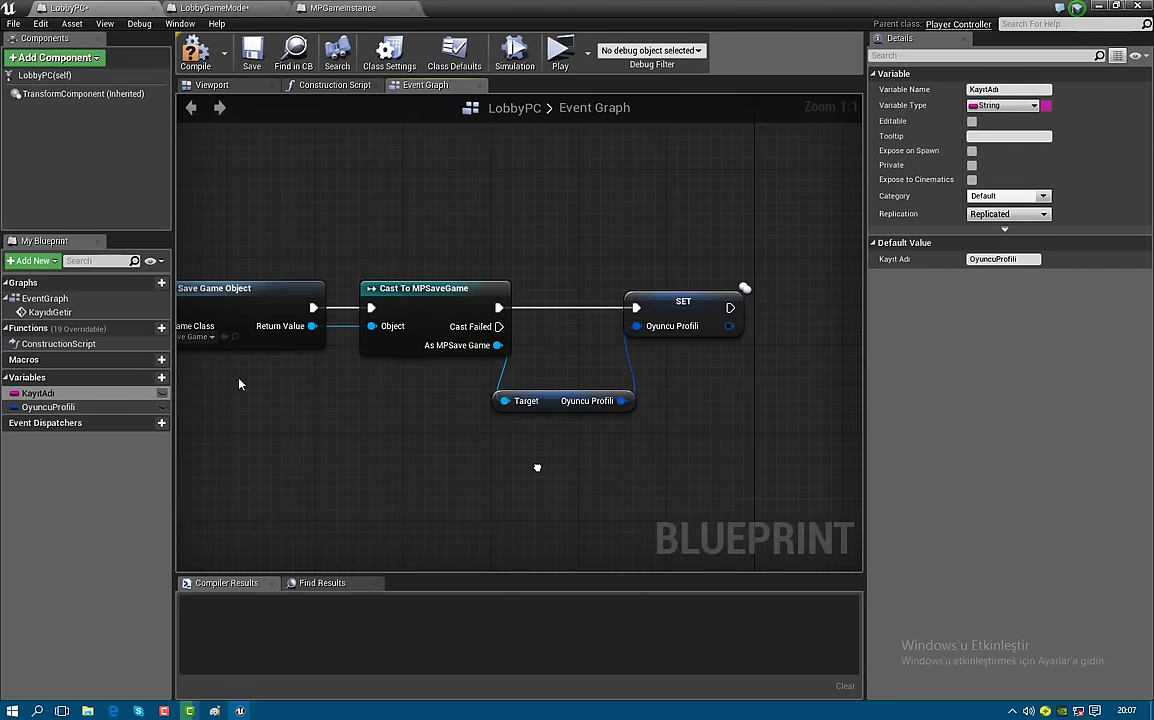
left_click_drag(220, 296, 322, 392)
key("Delete")
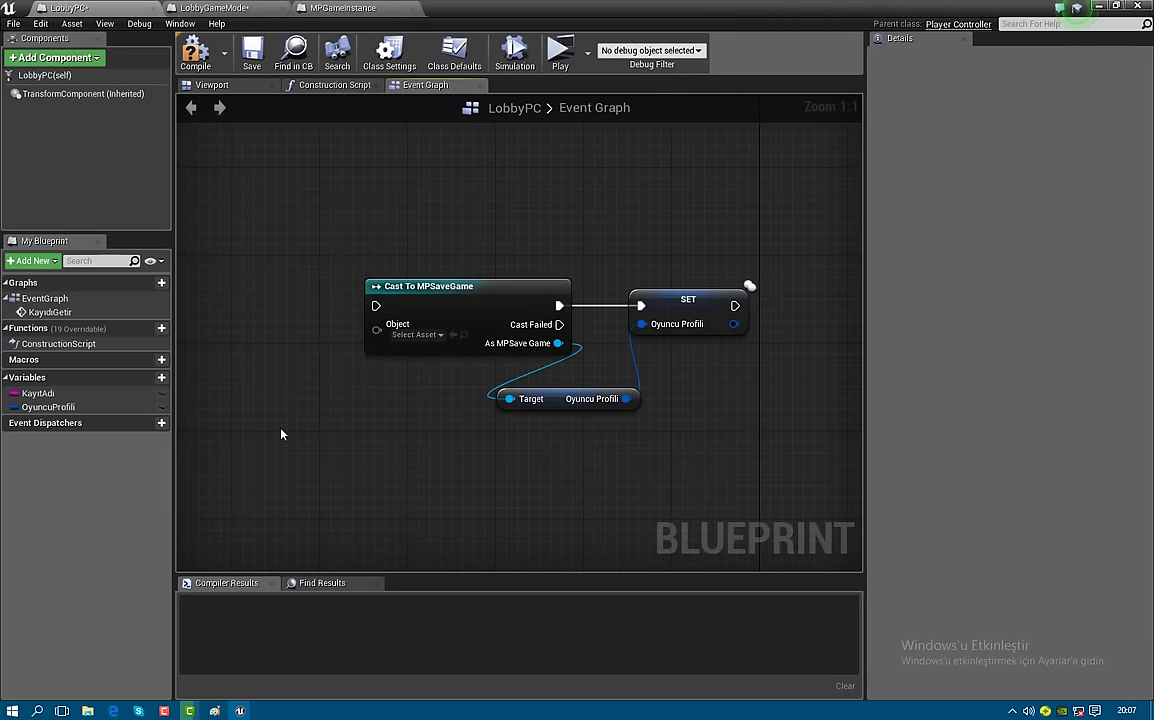
Add a Load Game from Slot node after the KayıdıGetir event
mouse_move(281, 430)
right_mouse_down()
mouse_move(265, 411)
mouse_move(555, 442)
right_mouse_up()
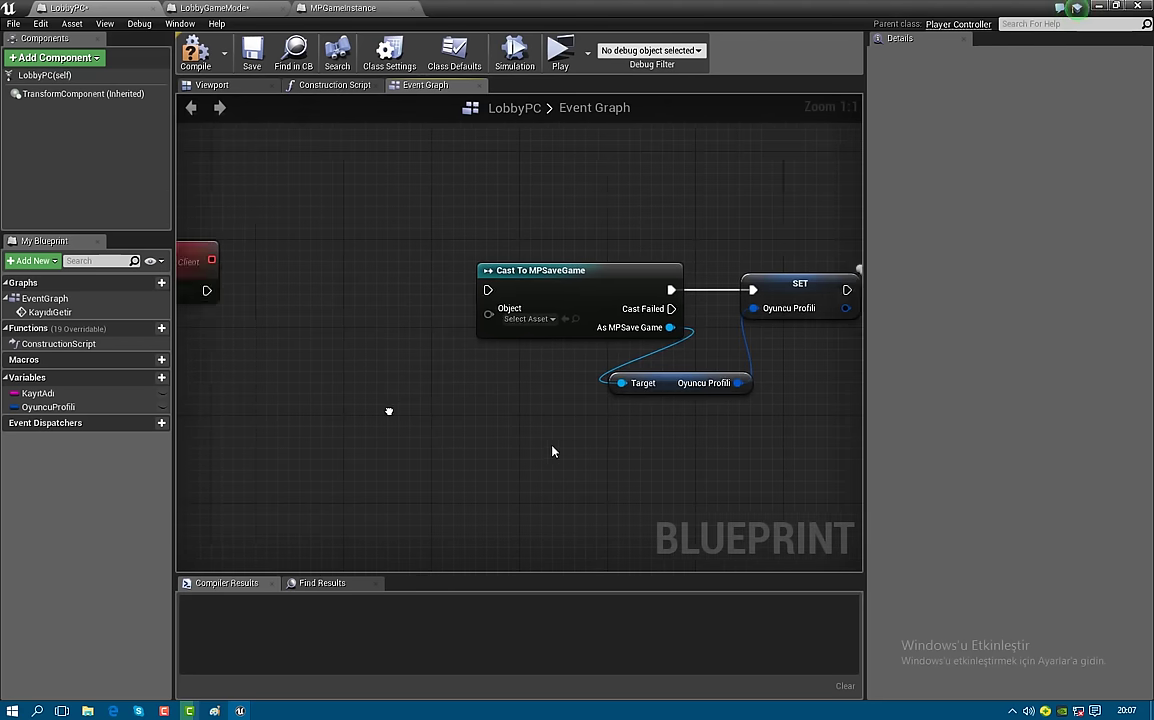
left_click_drag(367, 322, 424, 331)
type("load")
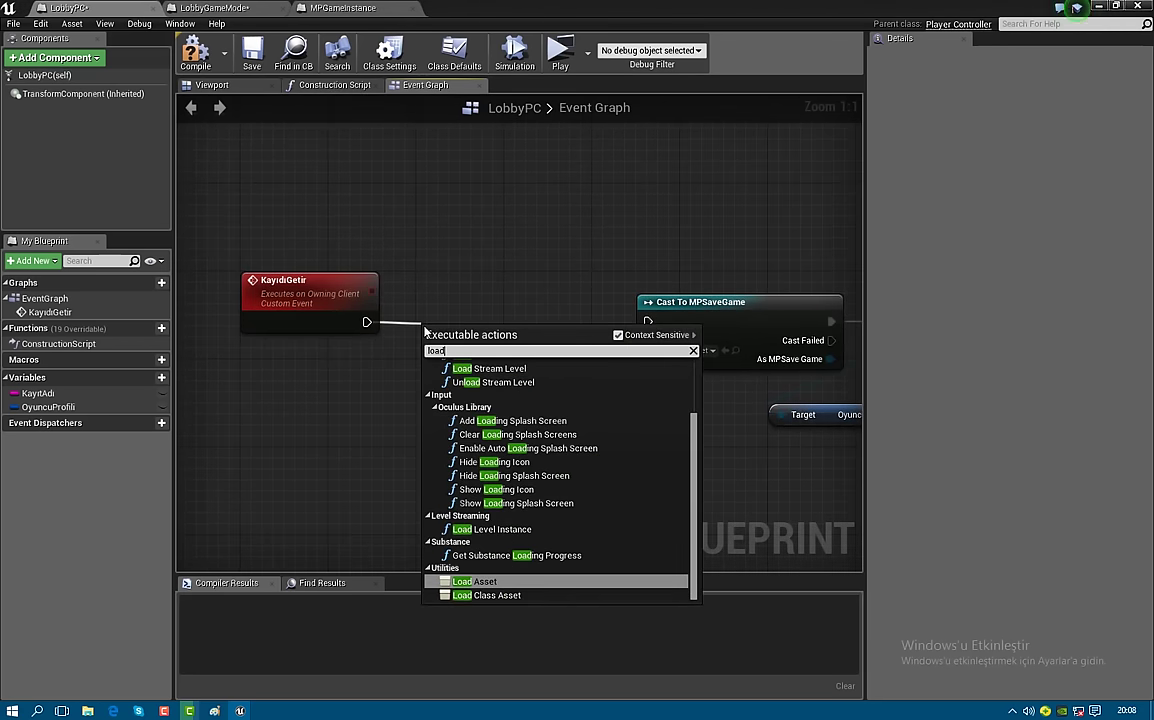
type(" game")
key("Return")
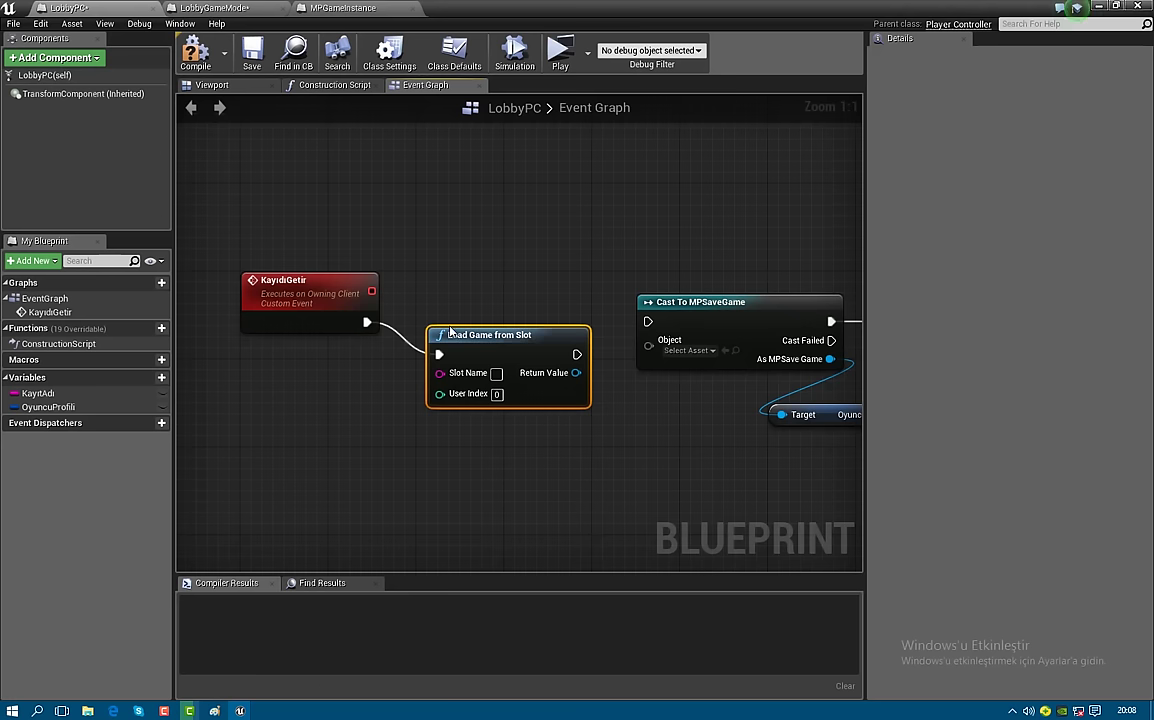
left_click_drag(508, 338, 486, 305)
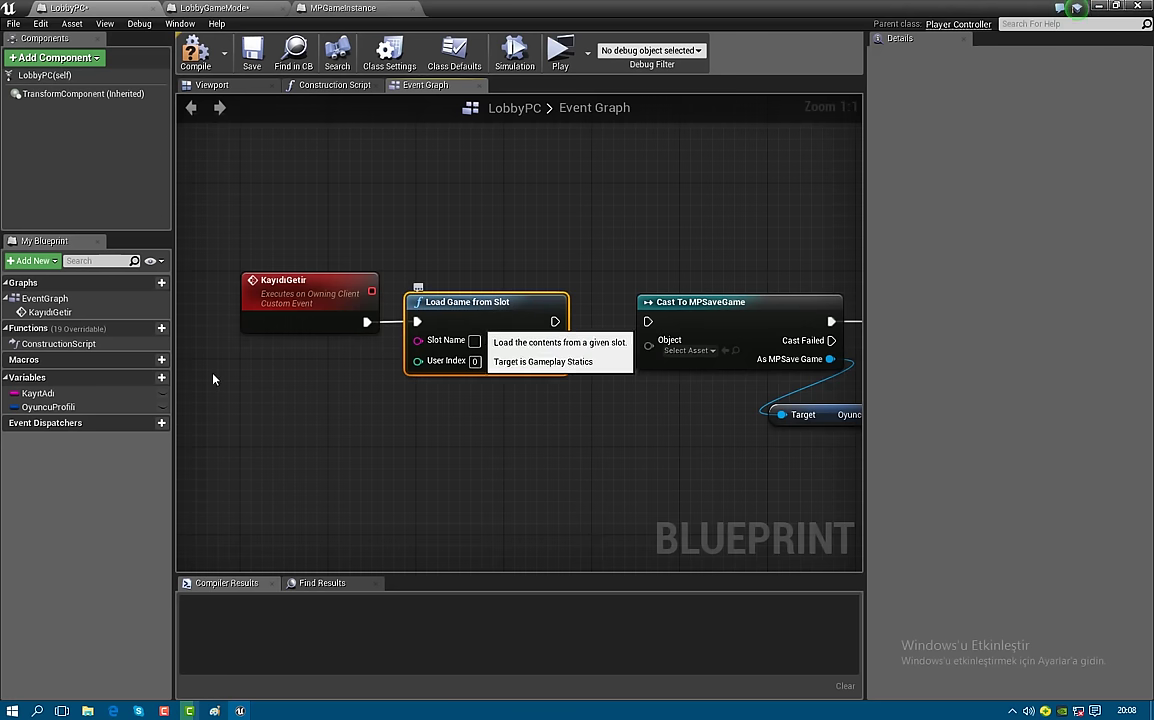
Use KayıtAdı as the slot name and feed the loaded game into the cast's Object
left_click(89, 396)
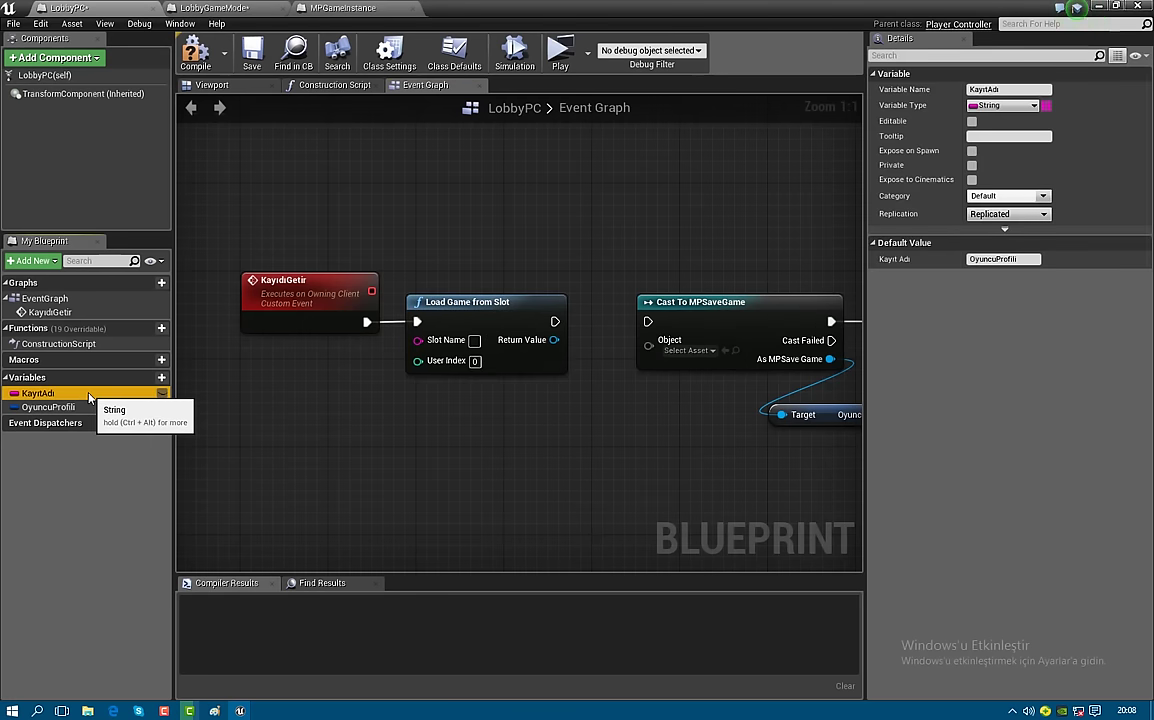
mouse_move(89, 397)
left_mouse_down()
mouse_move(352, 345)
mouse_move(298, 358)
left_mouse_up()
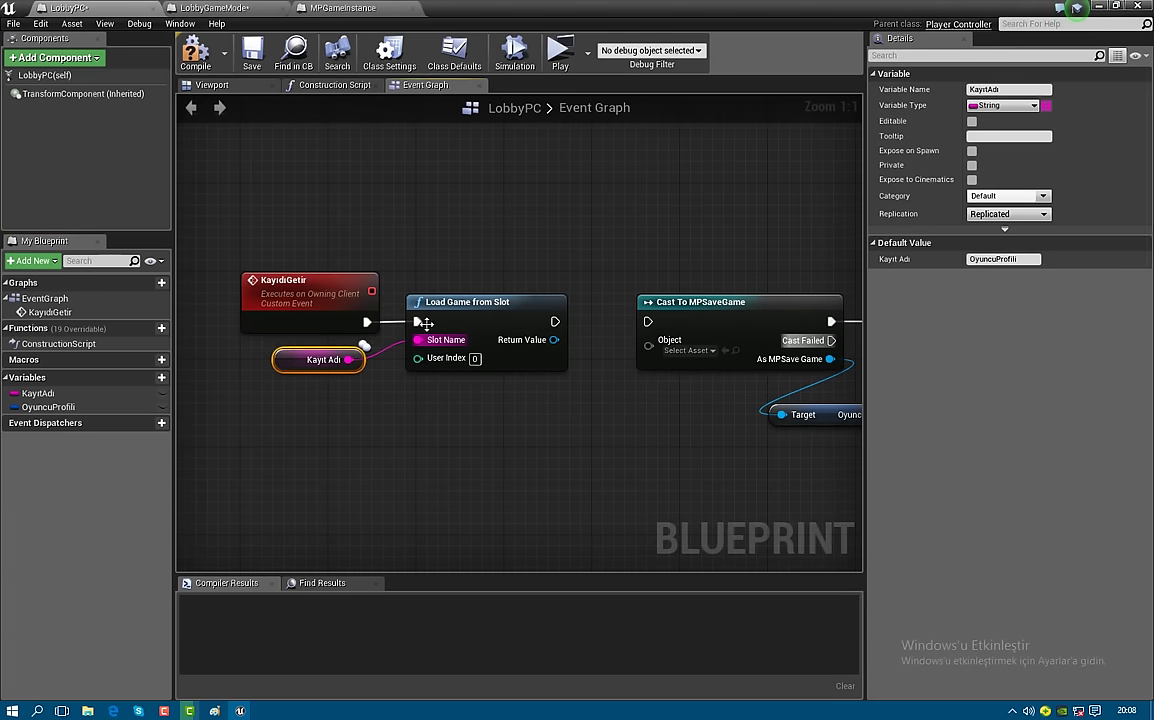
mouse_move(553, 340)
left_mouse_down()
mouse_move(648, 345)
mouse_move(557, 327)
left_mouse_up()
right_click_drag(591, 401, 225, 391)
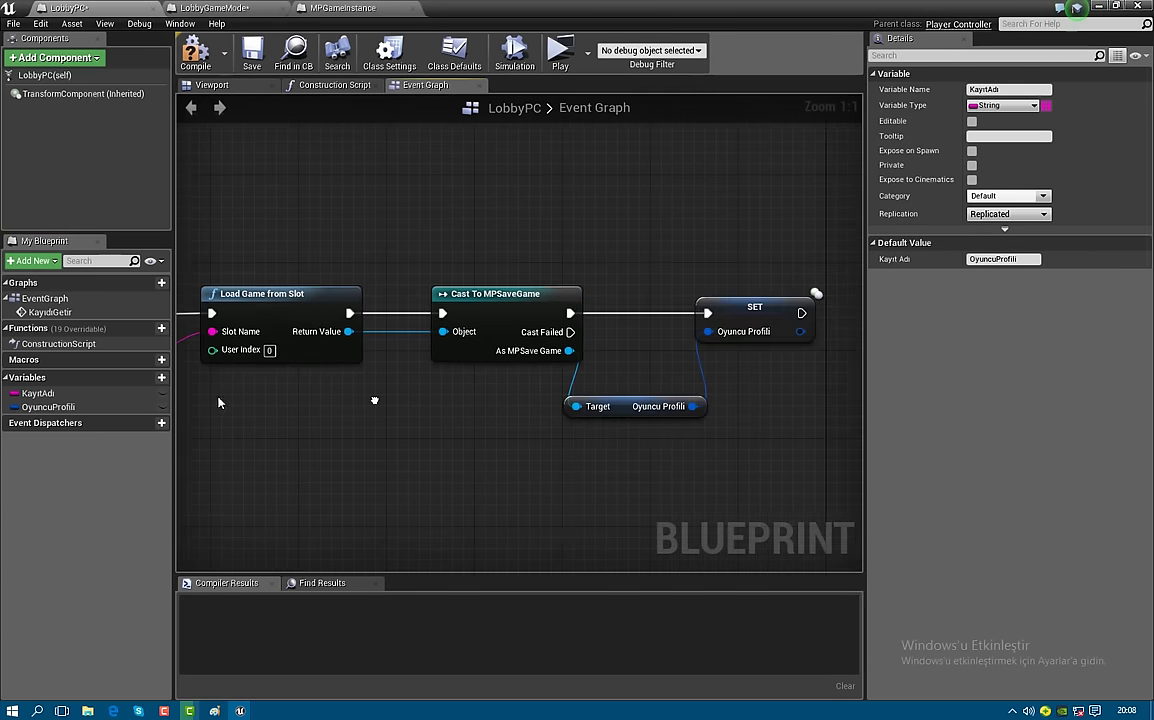
left_click_drag(306, 238, 700, 470)
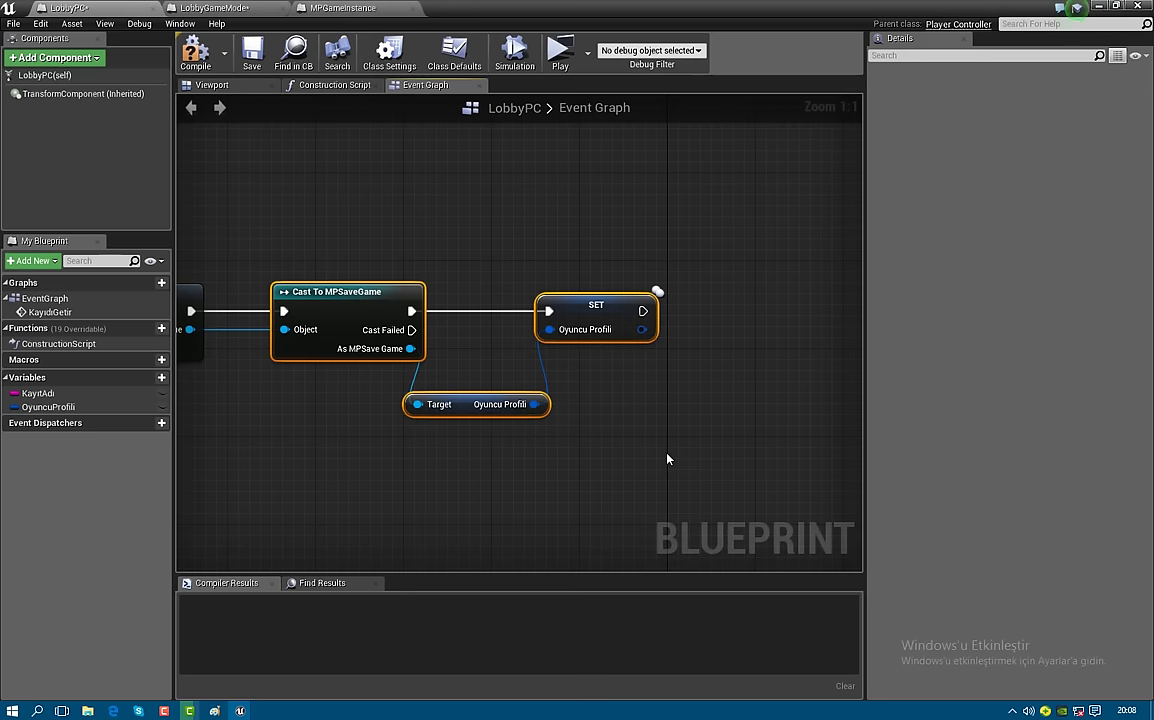
left_click_drag(520, 405, 498, 405)
scroll(531, 470, "down", 4)
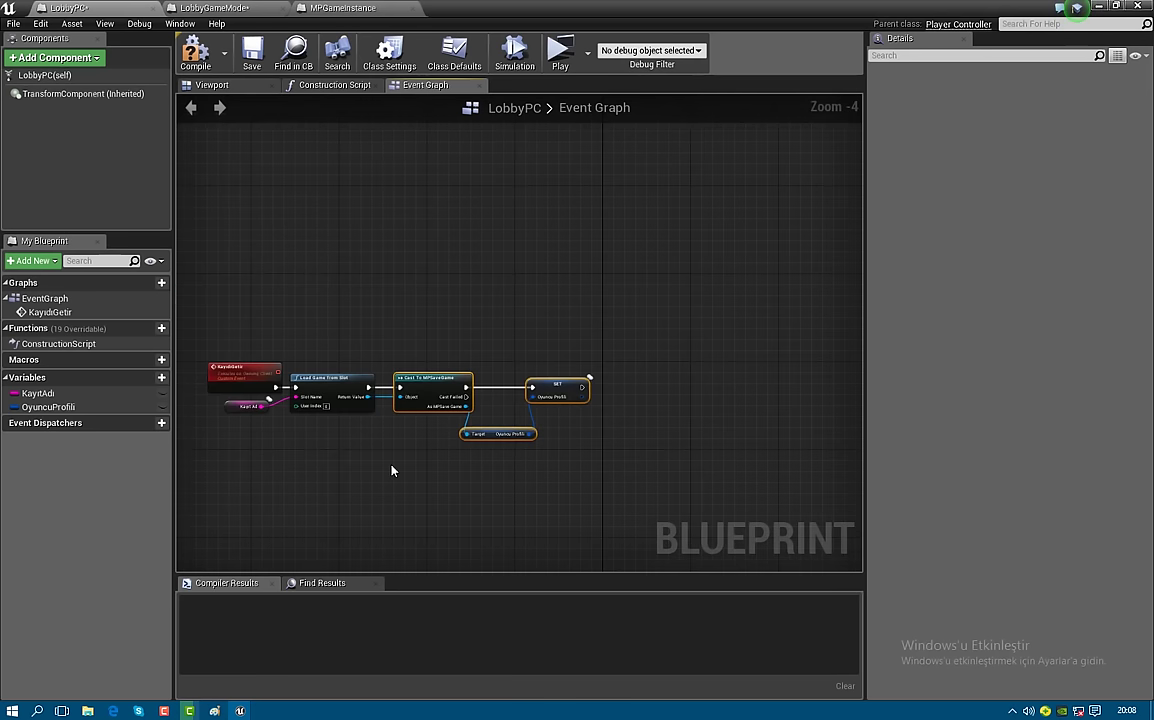
left_click_drag(237, 323, 701, 479)
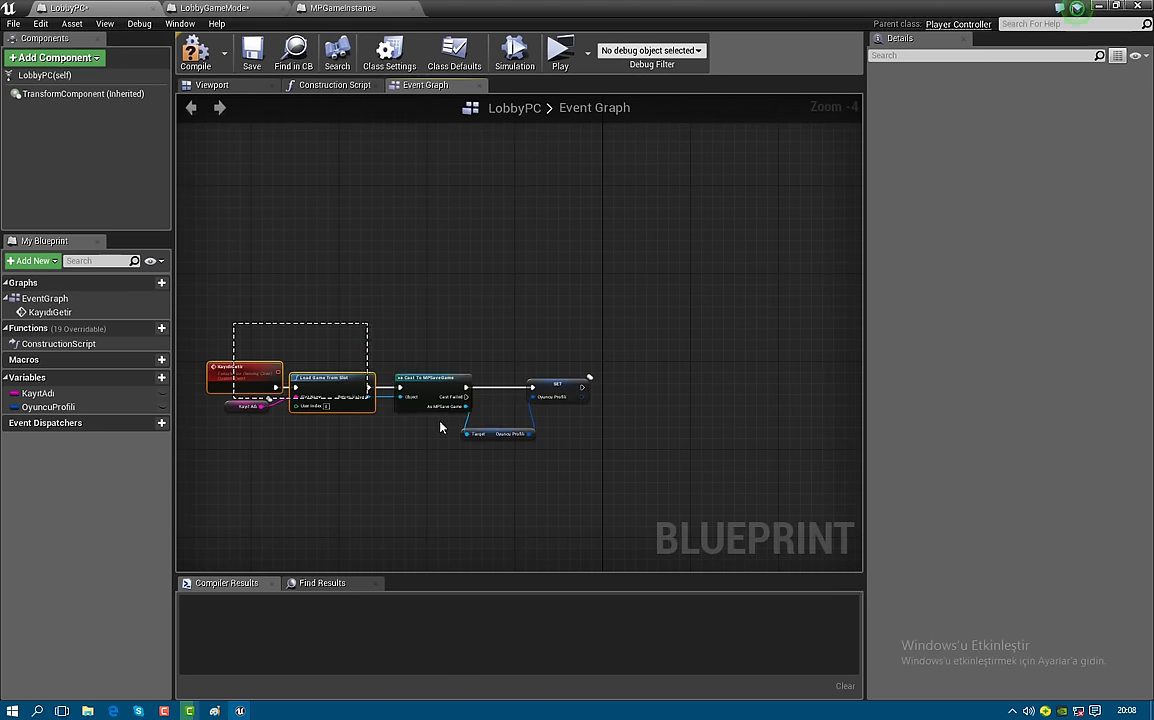
key("Delete")
key("c")
type("Kayıdı Getir")
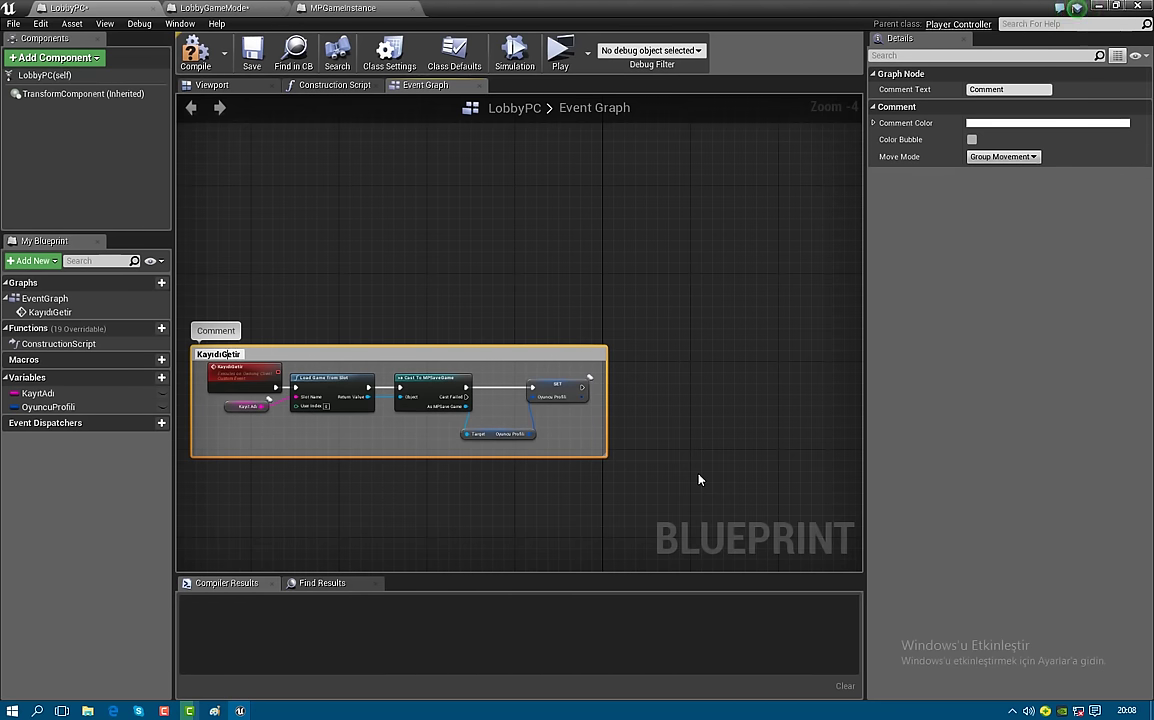
key("Return")
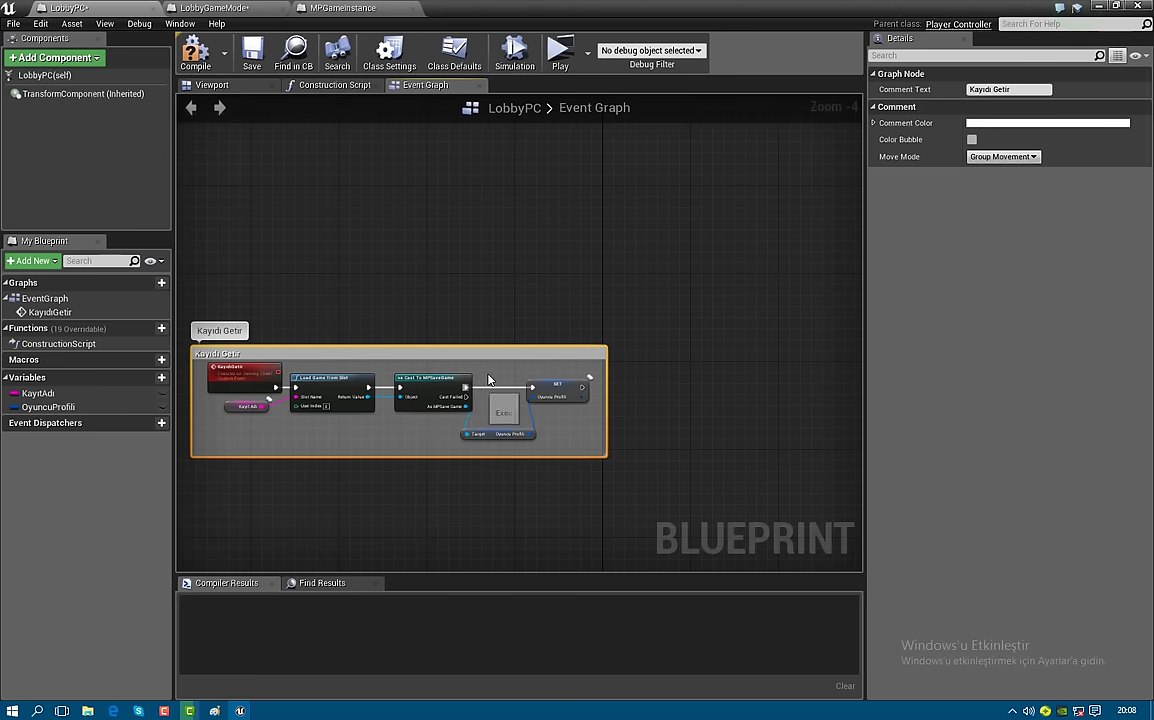
left_click_drag(494, 366, 543, 433)
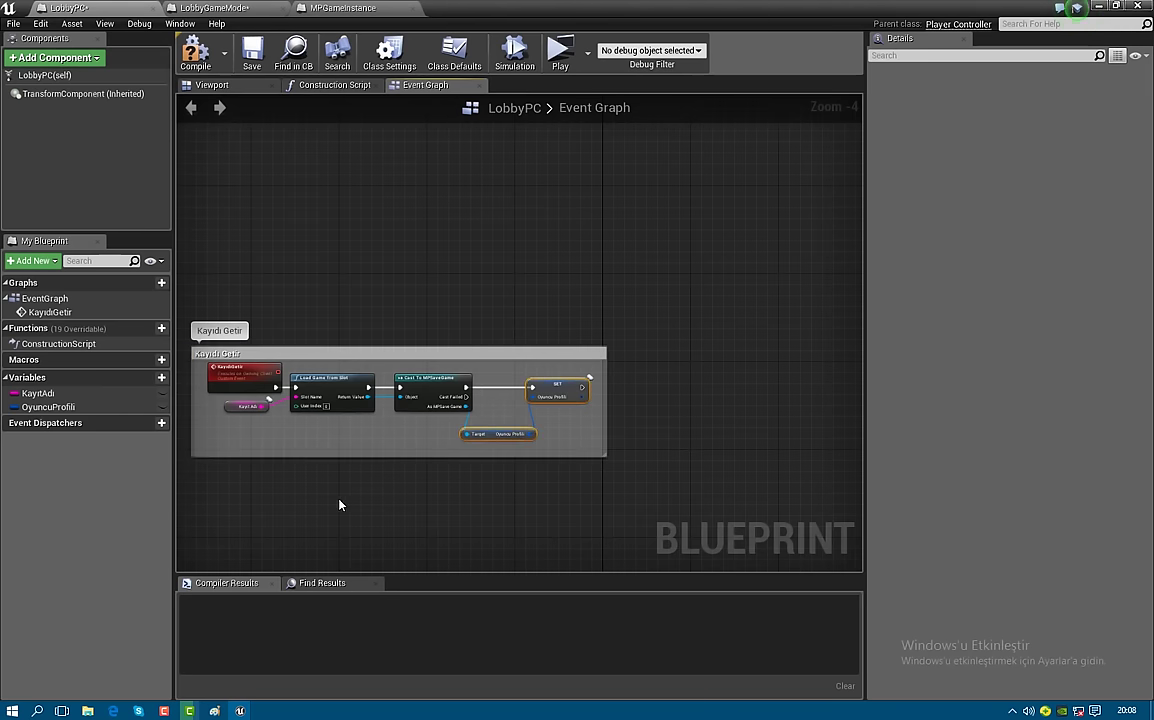
right_click_drag(338, 500, 448, 373)
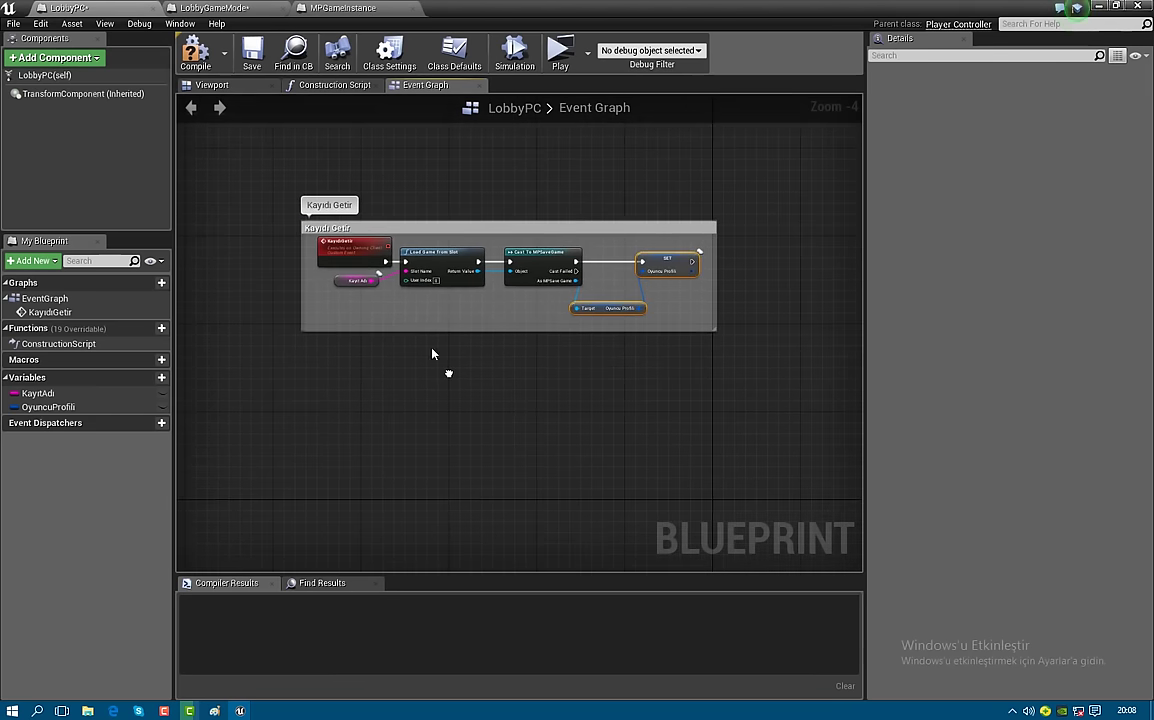
left_click(357, 264)
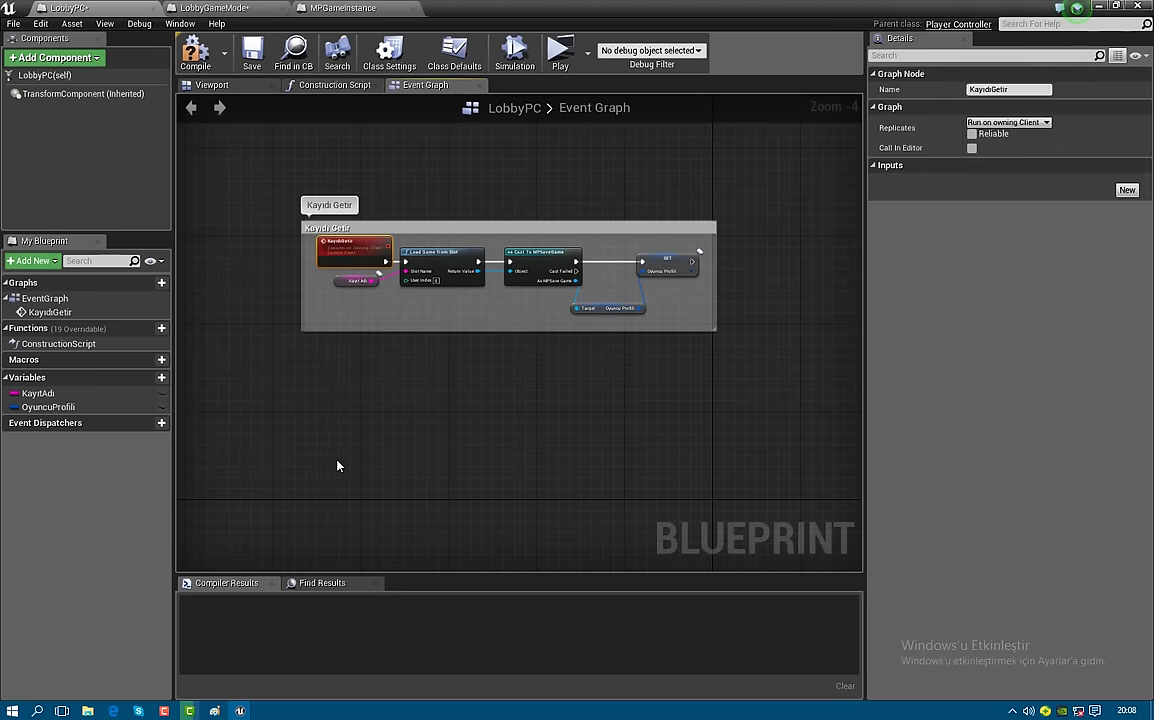
left_click(307, 462)
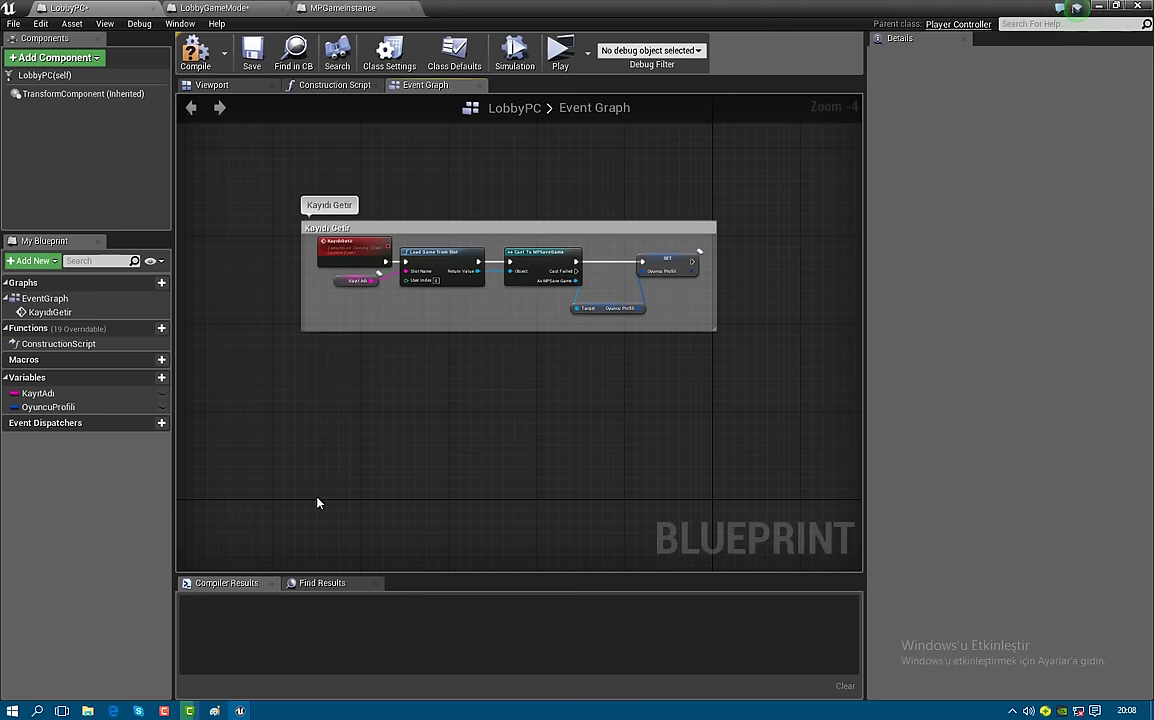
Add a custom event HerkeseGöster set to Run on Server
right_click(312, 504)
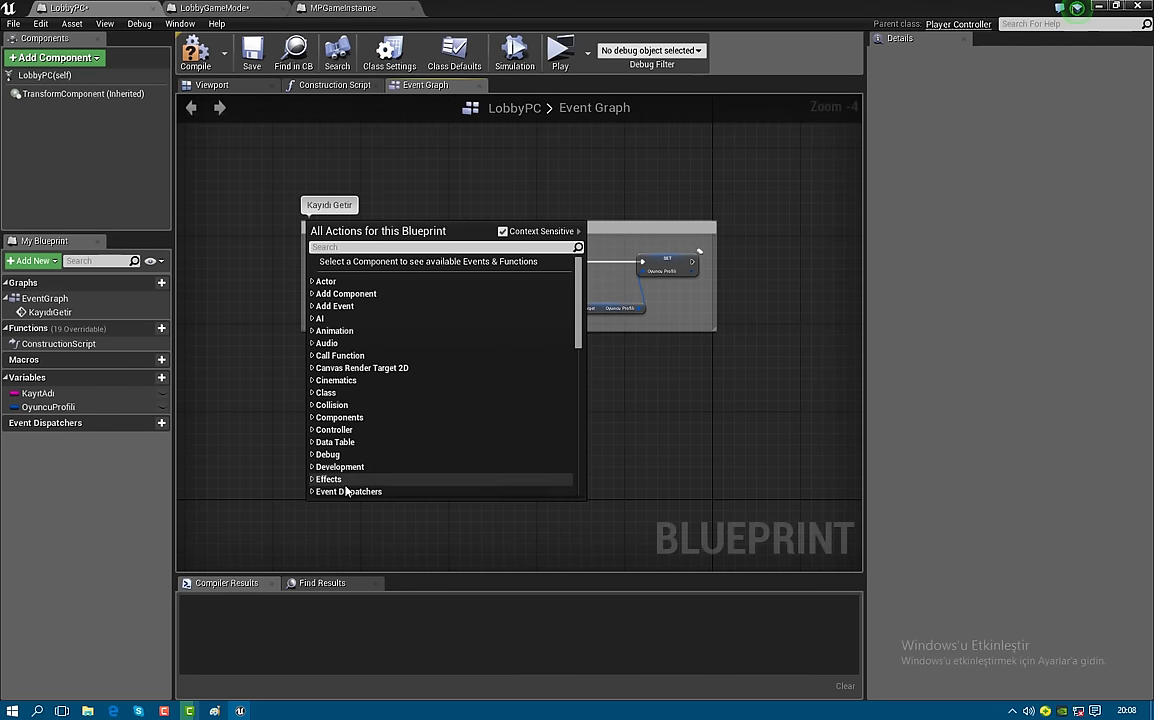
type("addcus")
key("Return")
type("HerkeseGöster")
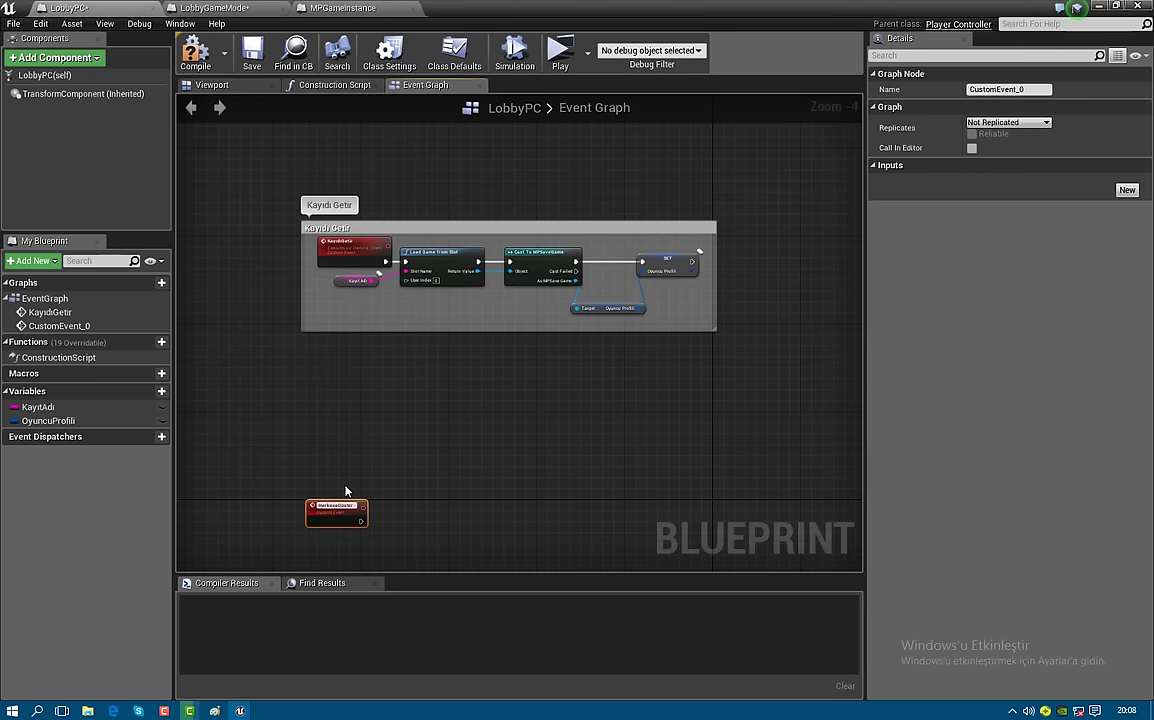
key("Return")
left_click(1008, 122)
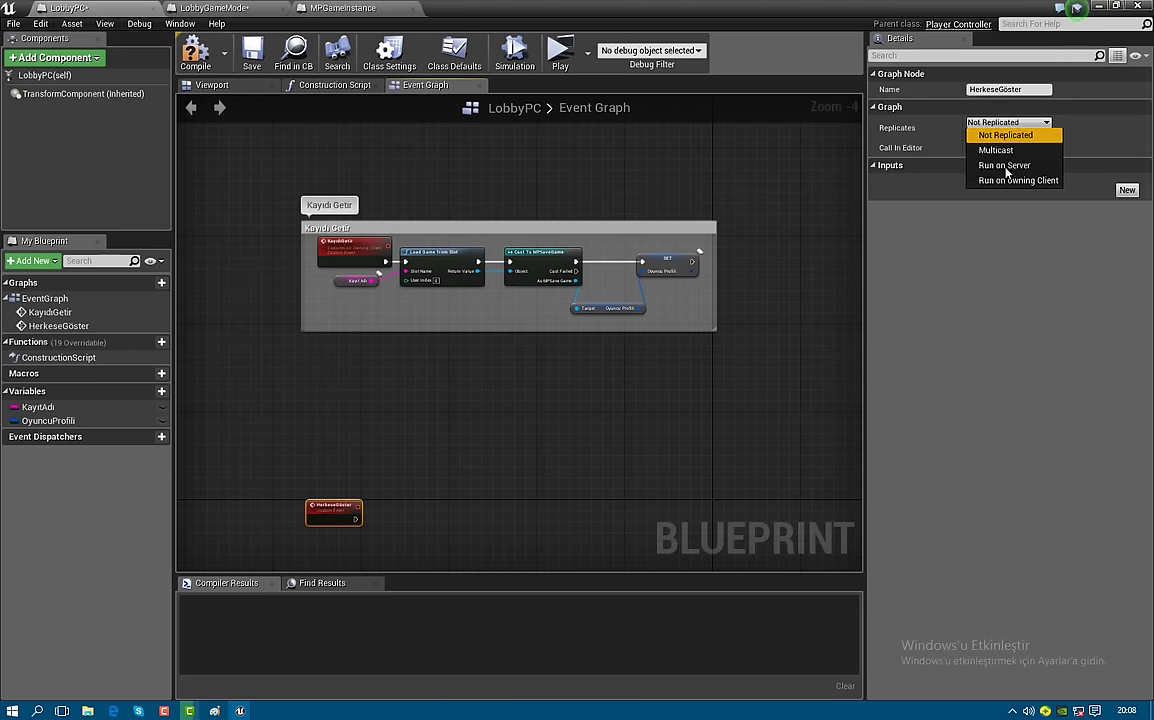
left_click(1004, 165)
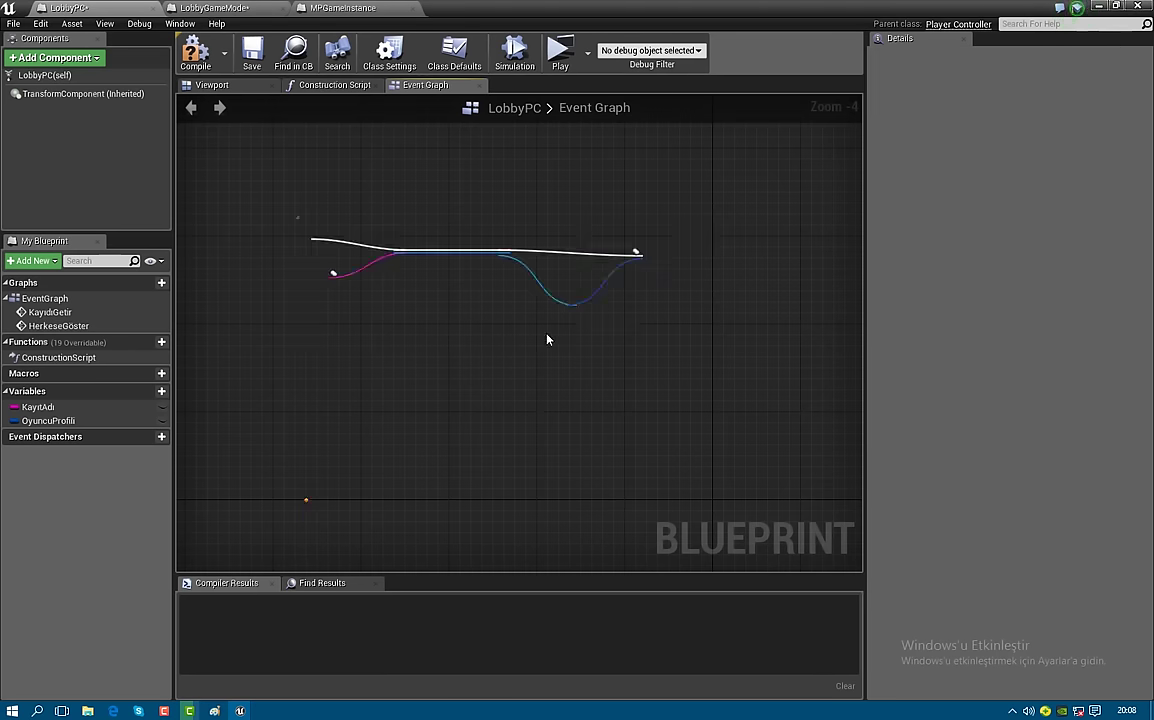
Give HerkeseGöster an OyuncuProfili input of the Oyuncu Profili structure type
left_click(1127, 190)
type("OyuncuProfili")
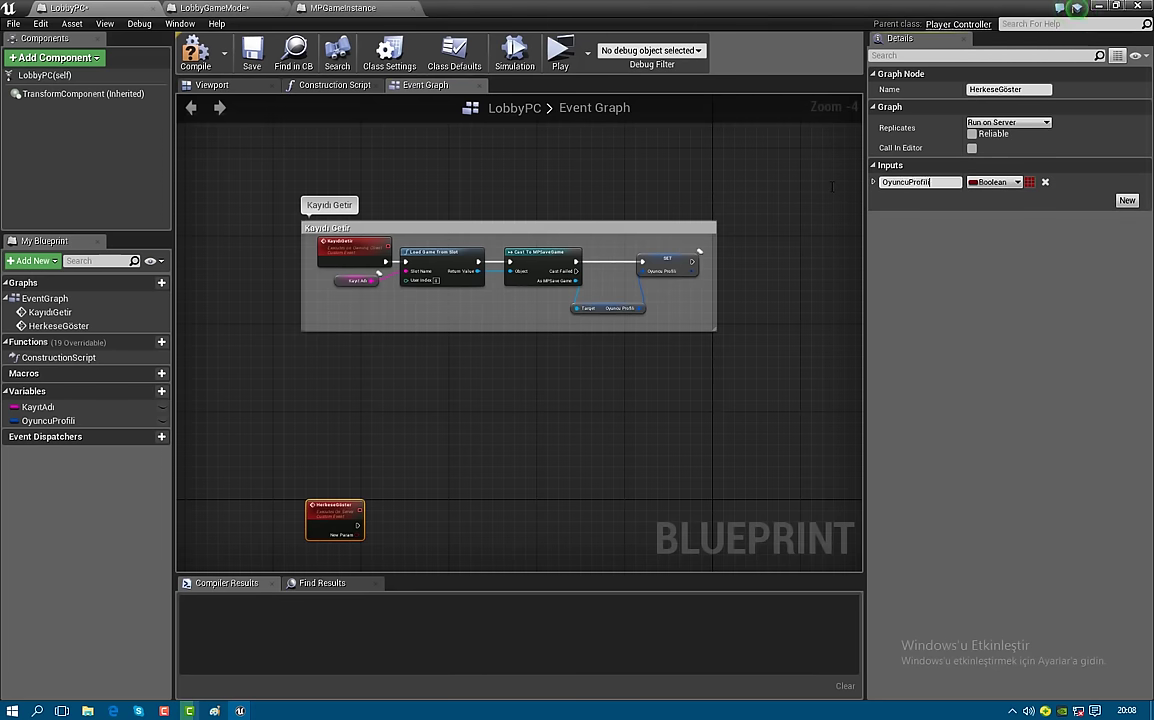
left_click(1012, 182)
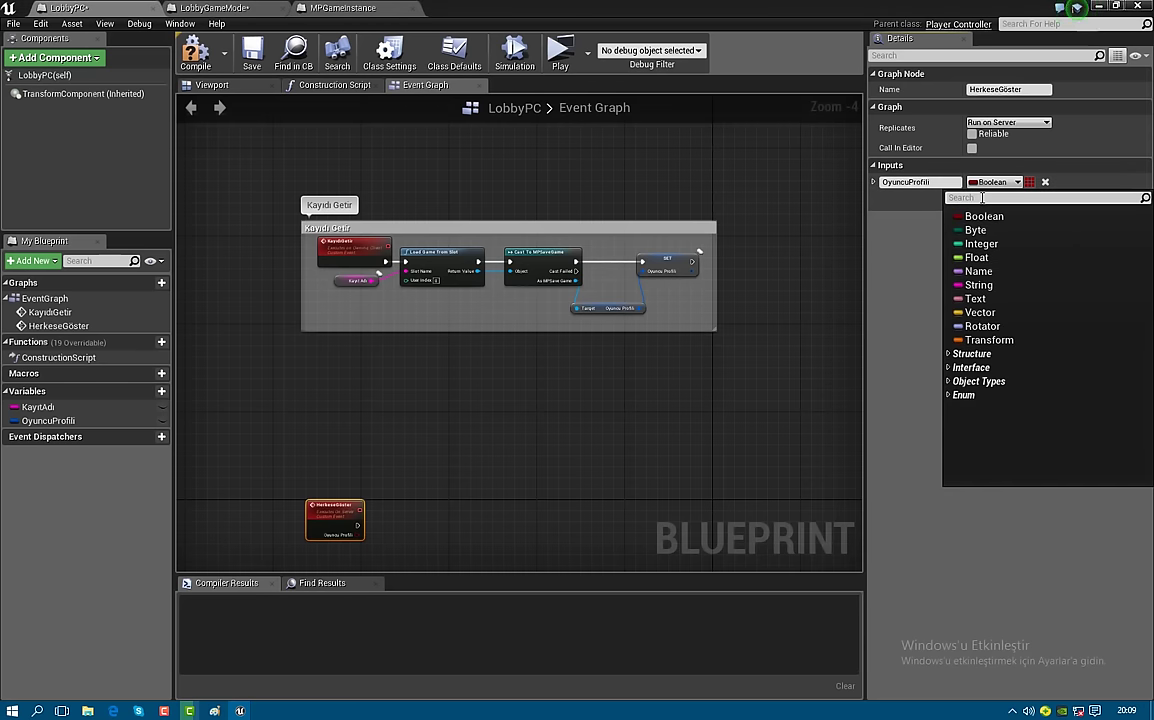
type("oyuncu")
key("Return")
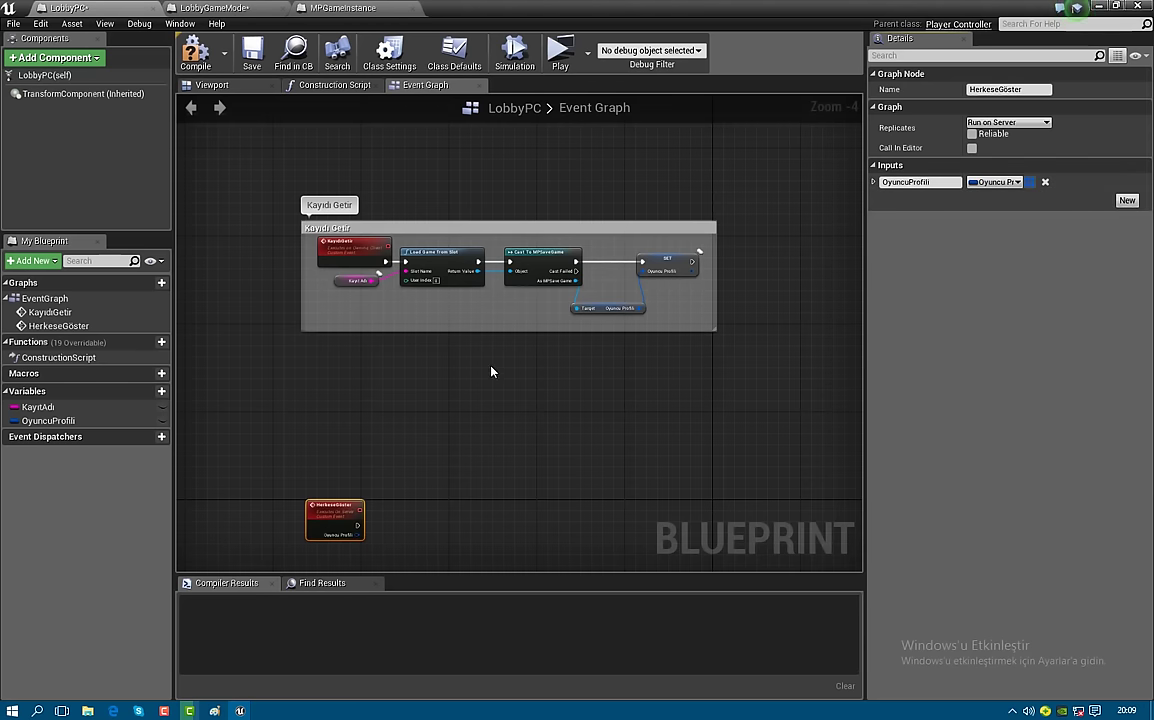
Widen the Kayıdı Getir comment, then call Herkese Göster after SET with the OyuncuProfili getter as input
scroll(750, 257, "up", 4)
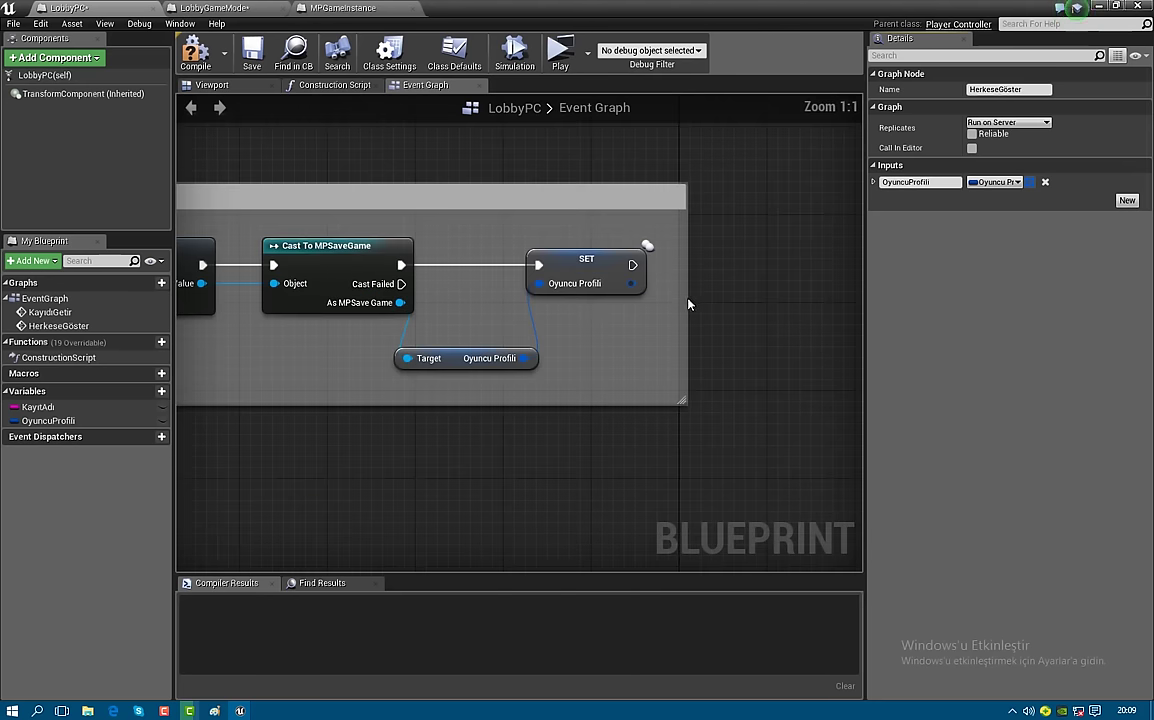
left_click_drag(685, 298, 901, 308)
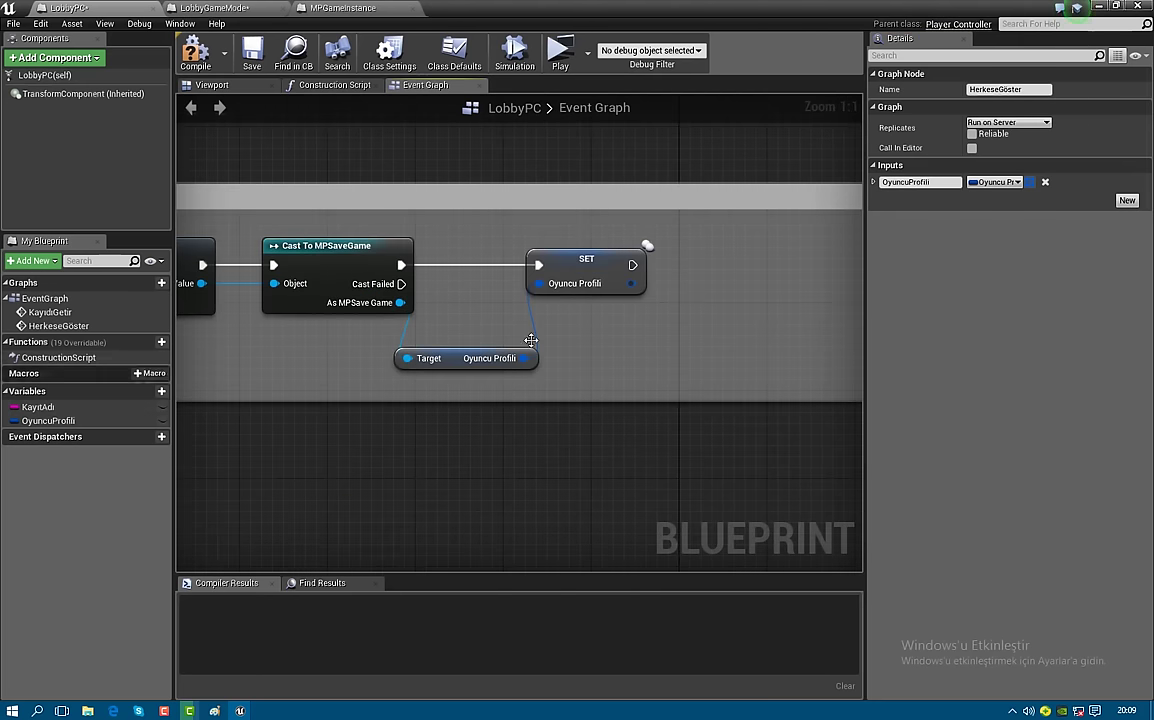
left_click_drag(632, 265, 688, 275)
type("herk")
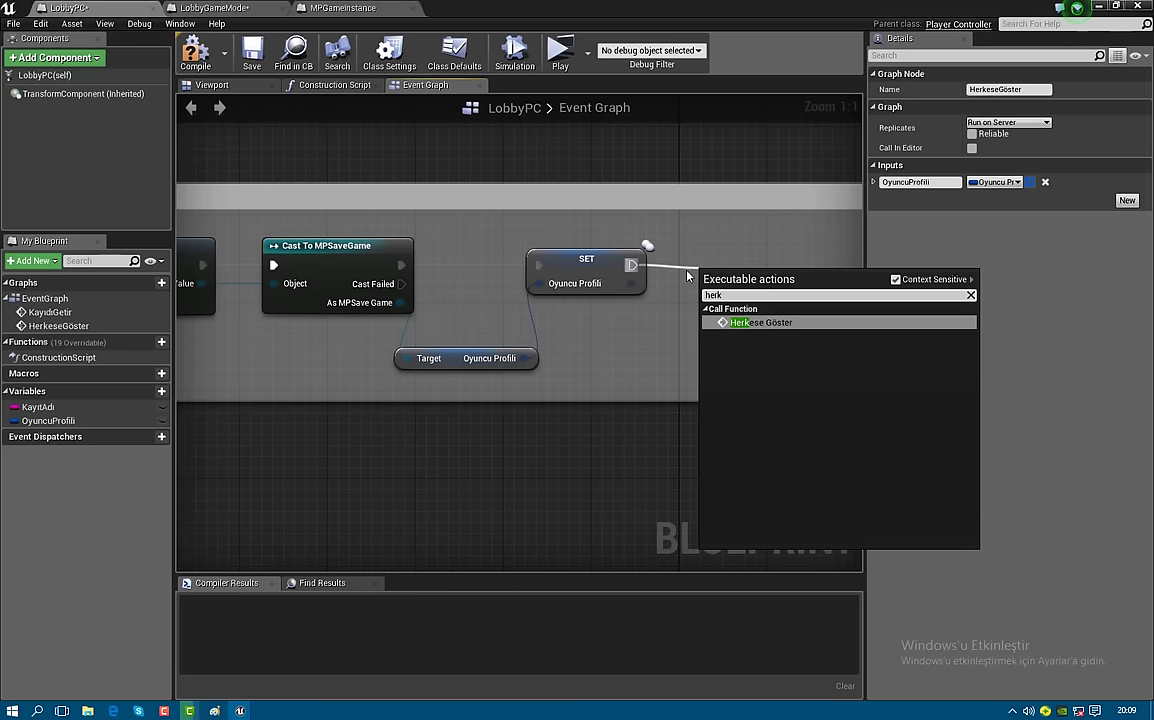
key("Return")
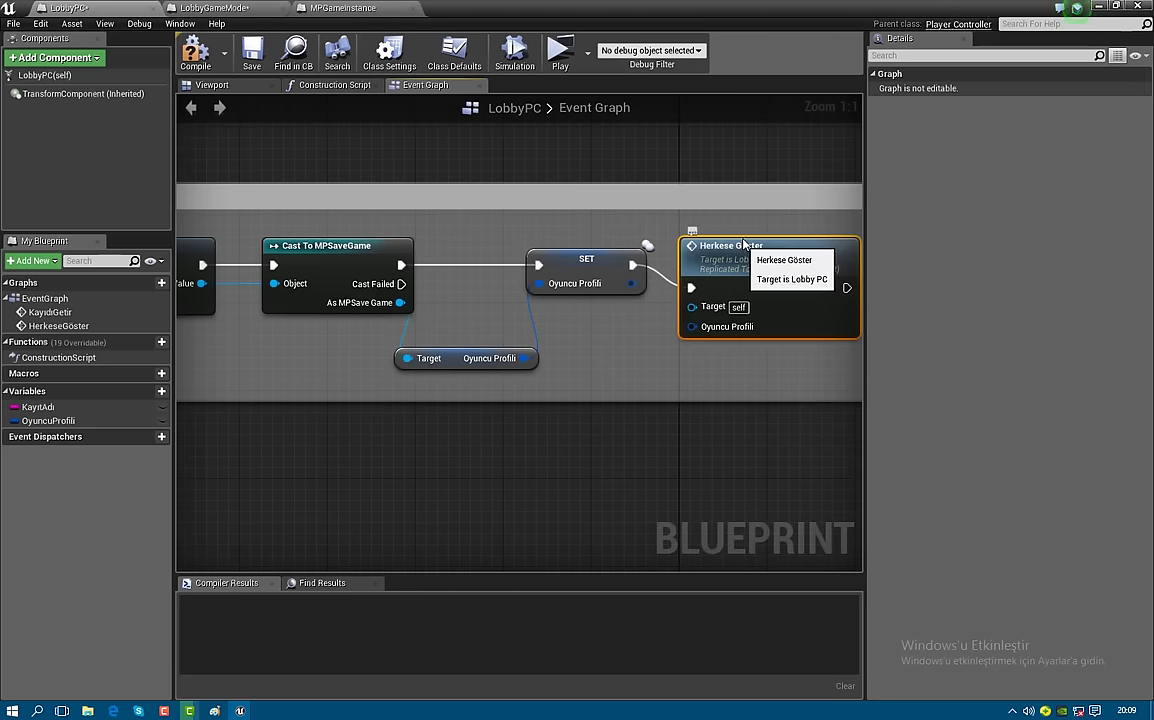
left_click_drag(747, 231, 747, 220)
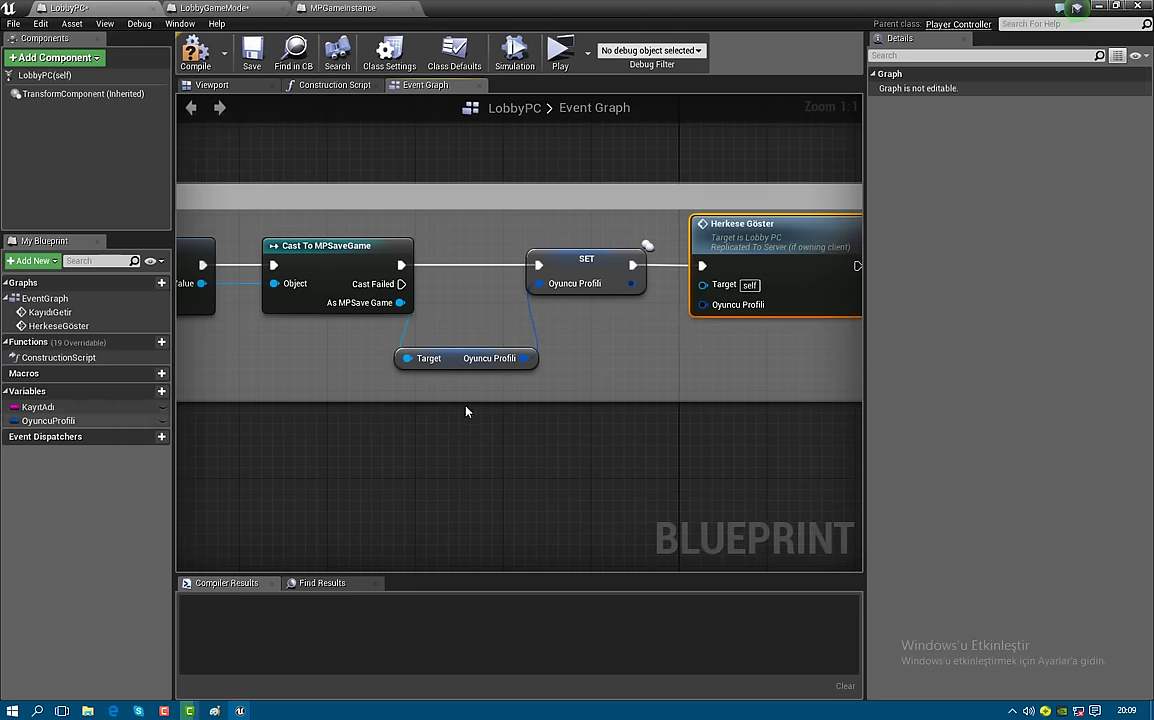
mouse_move(48, 420)
left_mouse_down("ctrl")
mouse_move(690, 352)
mouse_move(703, 304)
left_mouse_up("ctrl")
mouse_move(717, 354)
left_mouse_down()
mouse_move(627, 313)
mouse_move(655, 353)
left_mouse_up()
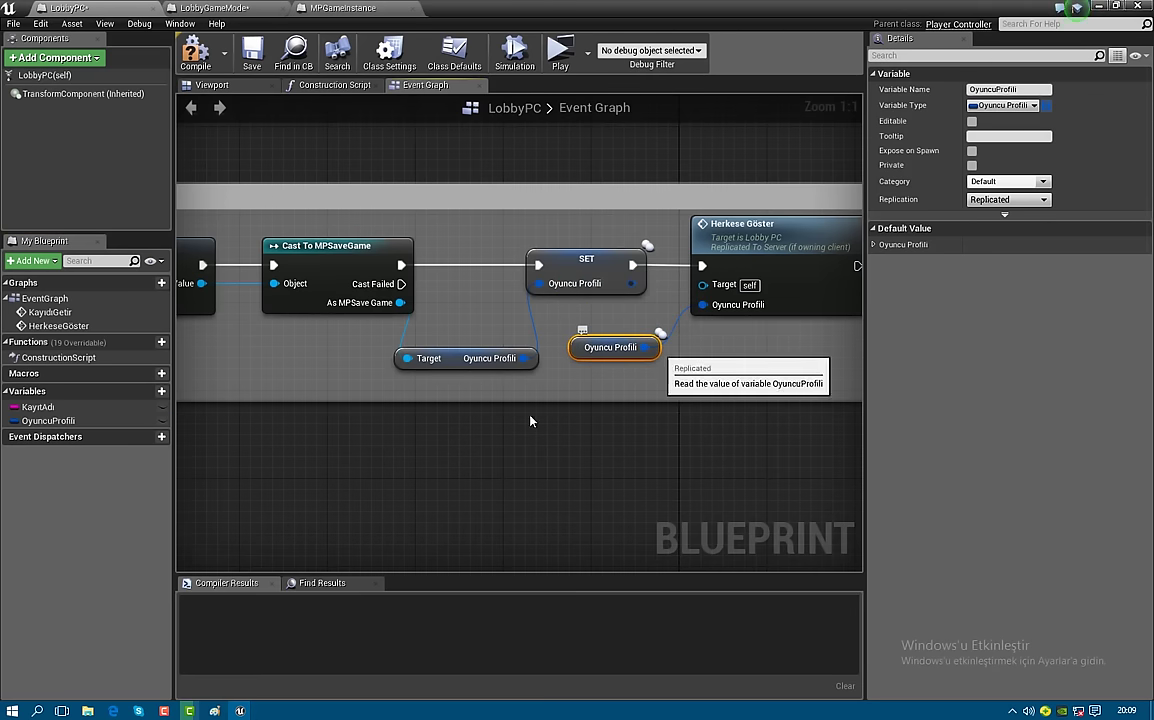
Drop OyuncuProfili onto HerkeseGöster's Oyuncu Profili pin to create a connected SET node
scroll(505, 412, "down", 4)
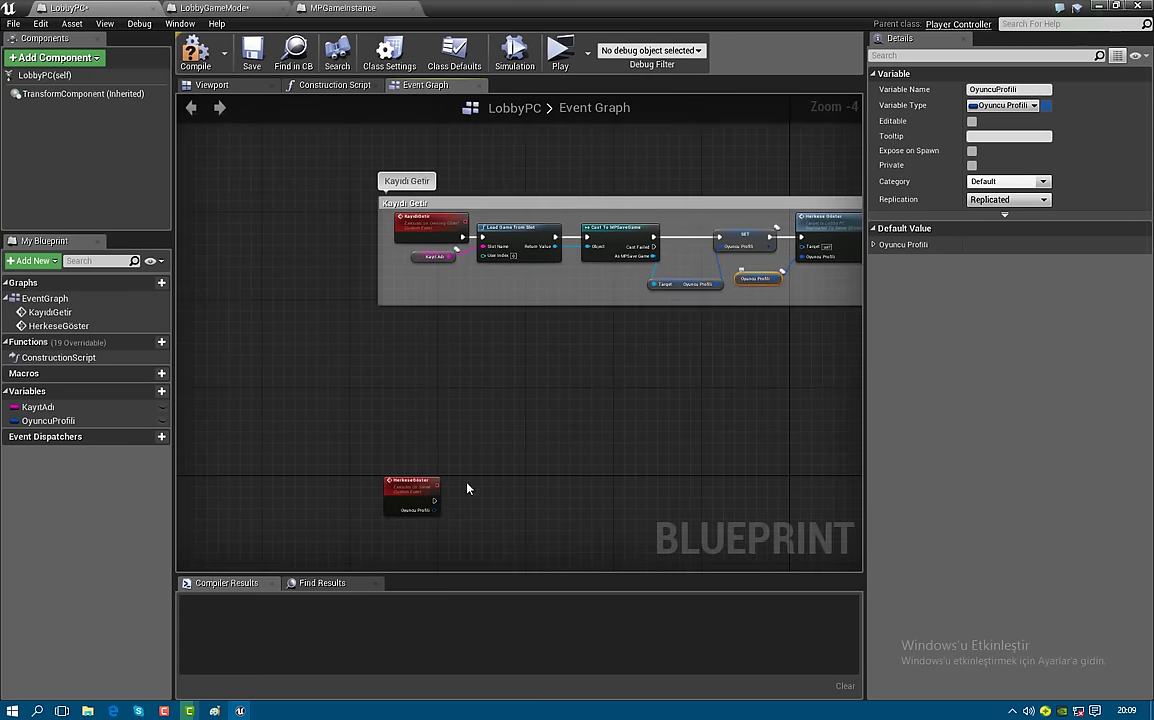
scroll(467, 488, "up", 4)
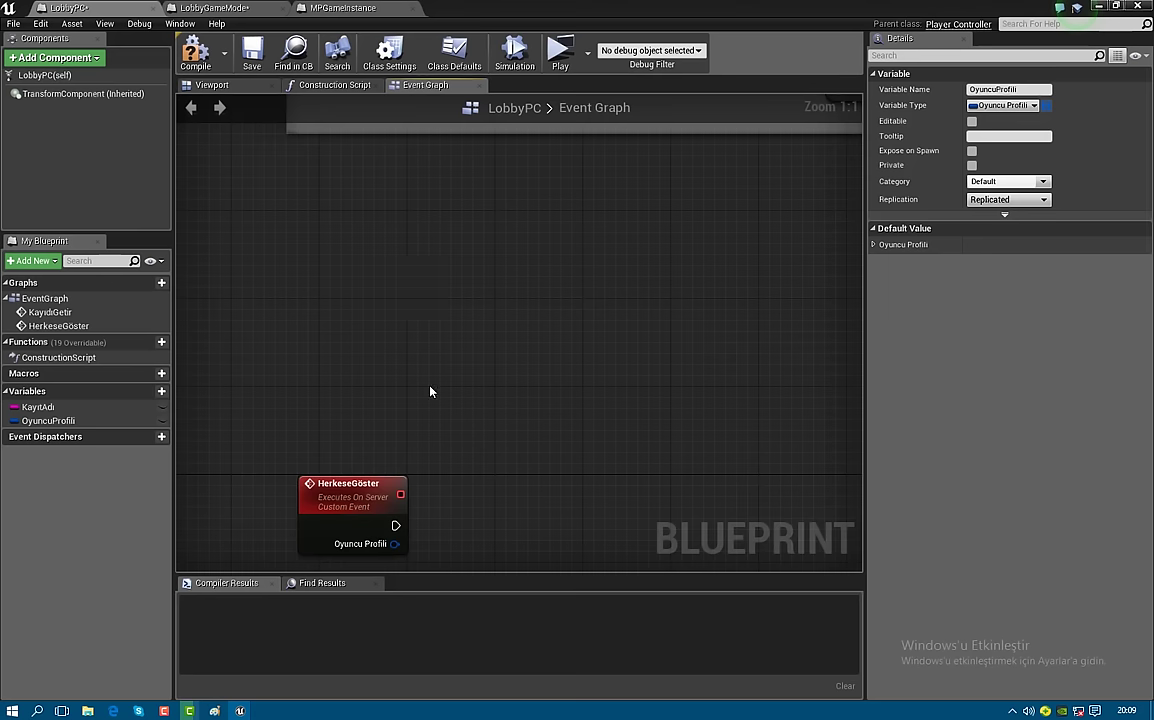
right_click_drag(361, 430, 381, 283)
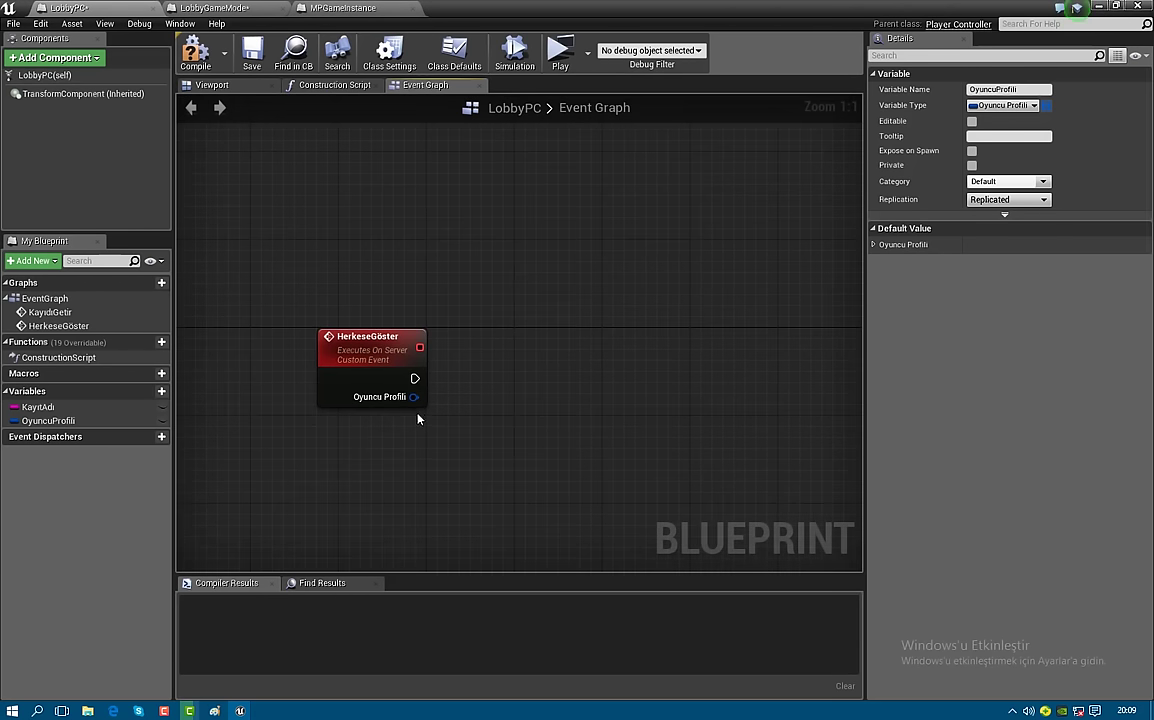
left_click_drag(48, 420, 404, 401)
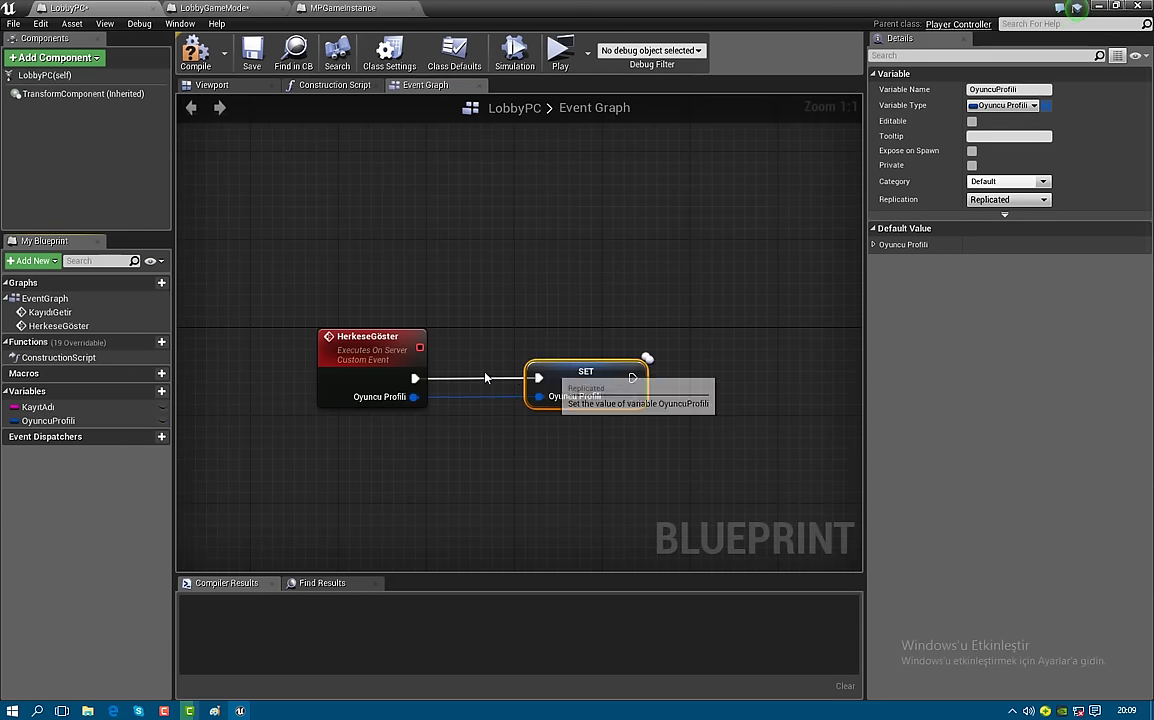
left_click_drag(557, 377, 476, 377)
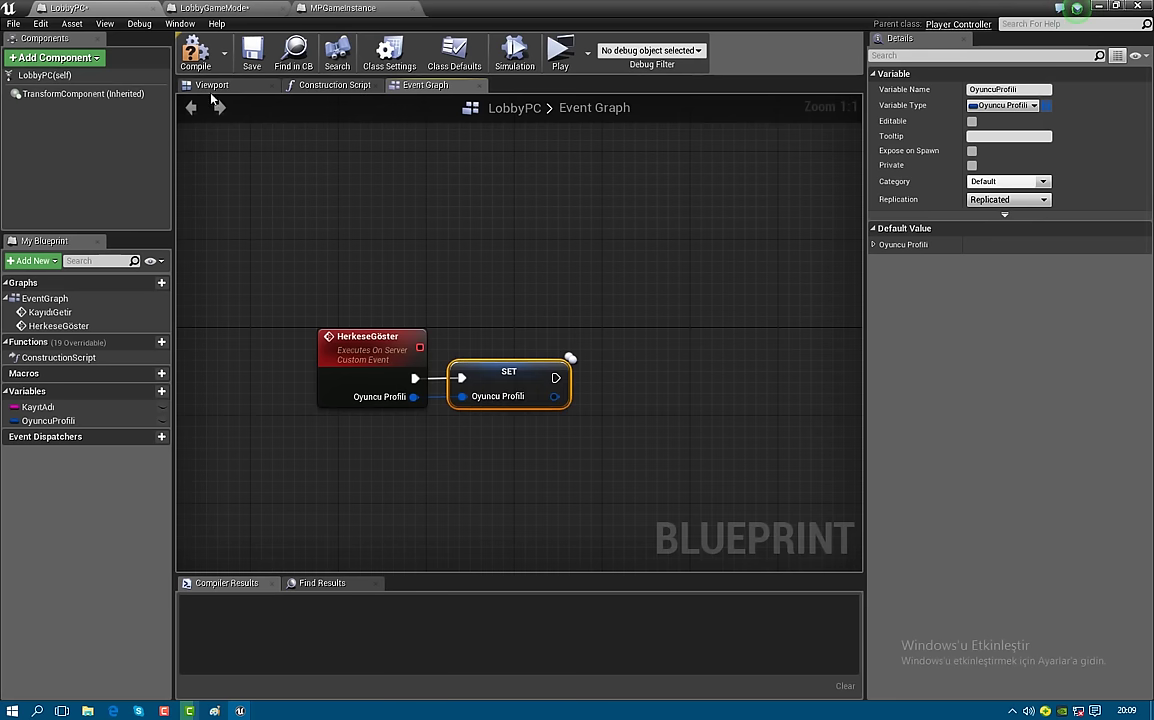
Add a custom event named HerkesiGüncelle in the LobbyGameMode graph
left_click(220, 9)
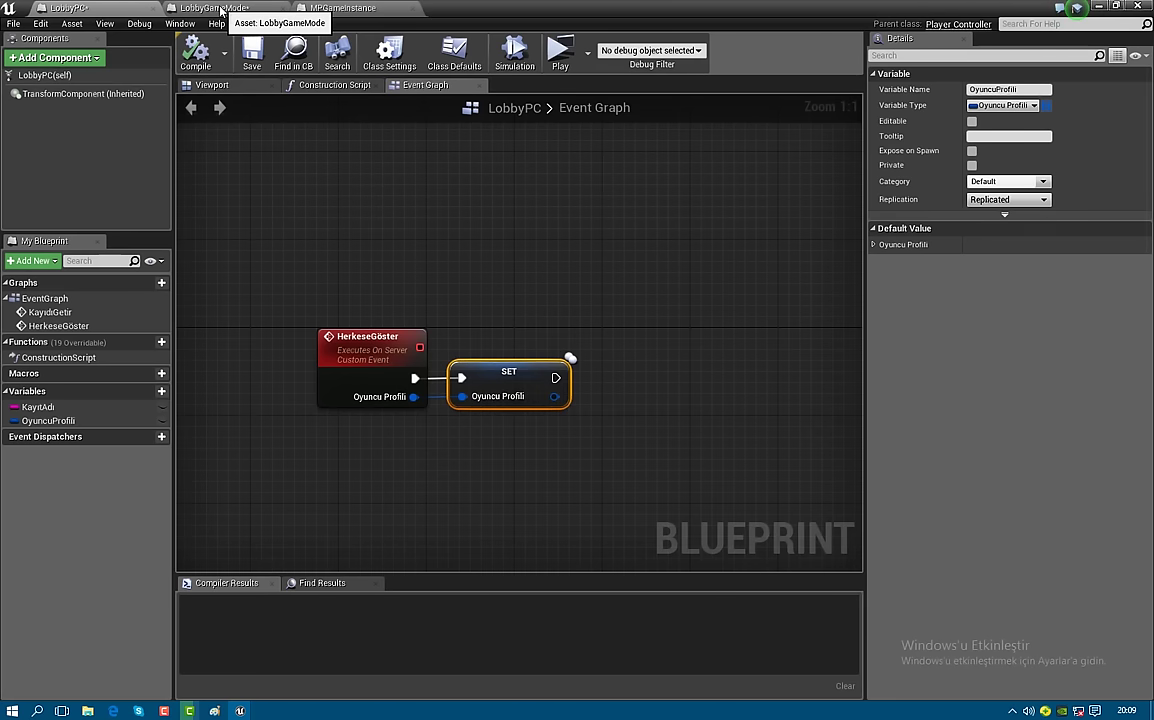
scroll(346, 244, "down", 2)
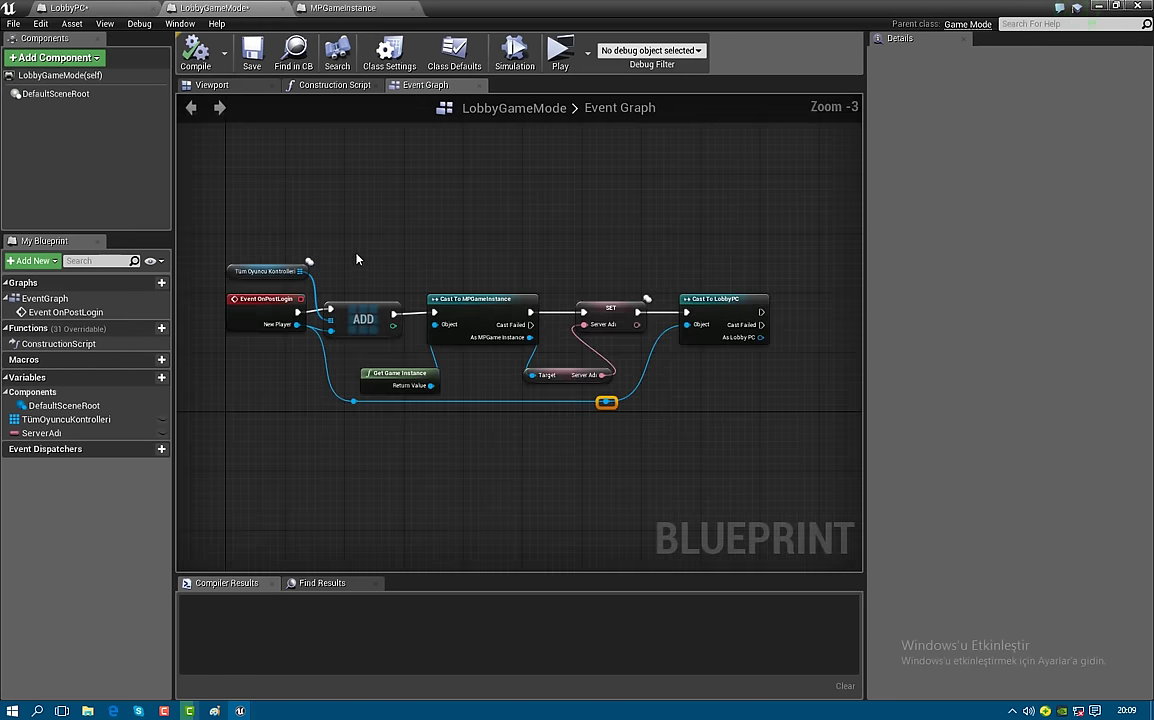
right_click_drag(283, 433, 357, 348)
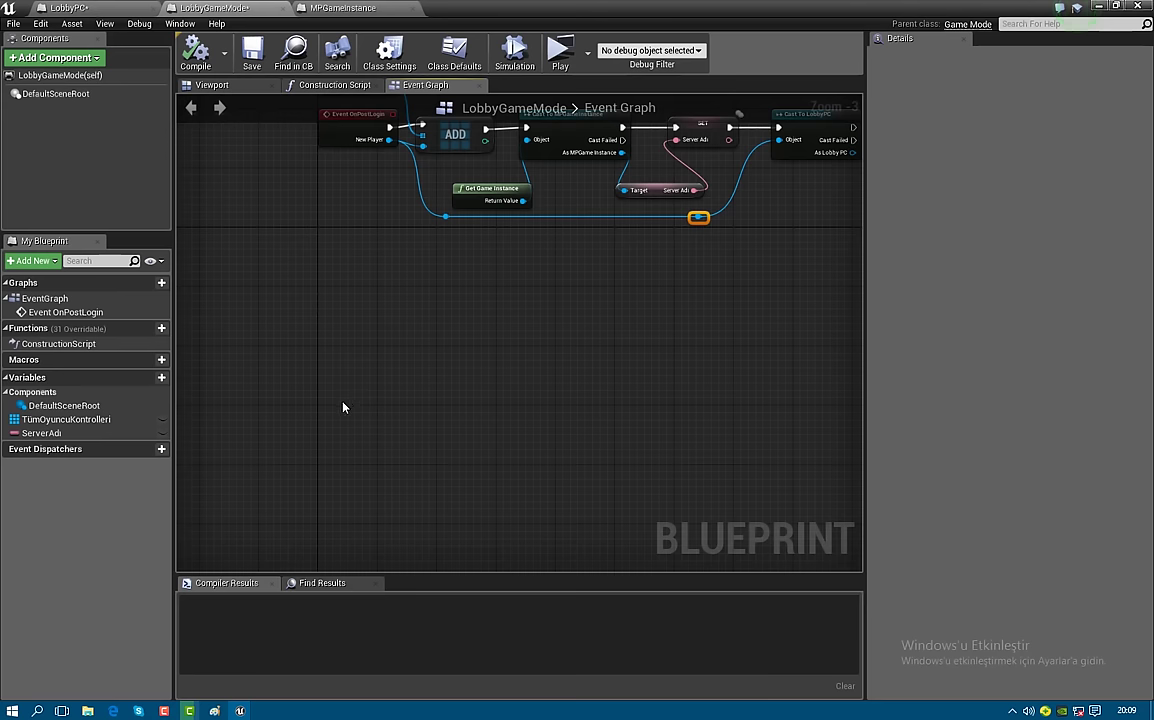
right_click(343, 407)
type("addc")
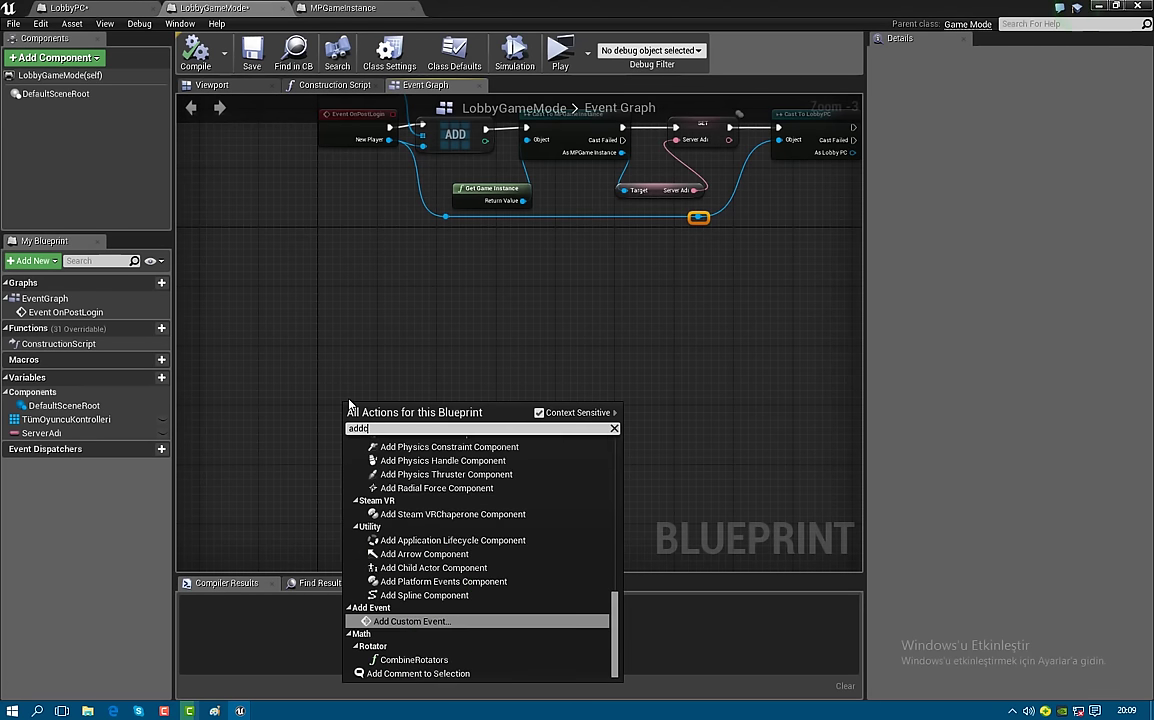
type("us")
key("Return")
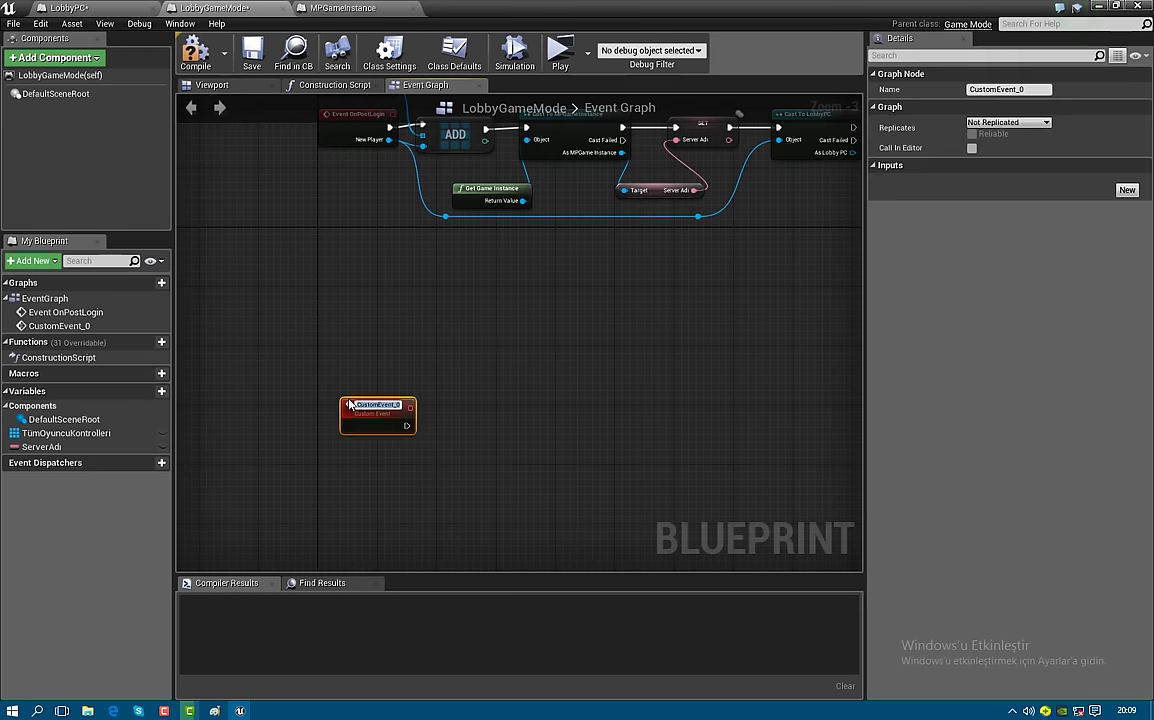
type("Hel")
type("le")
key("Return")
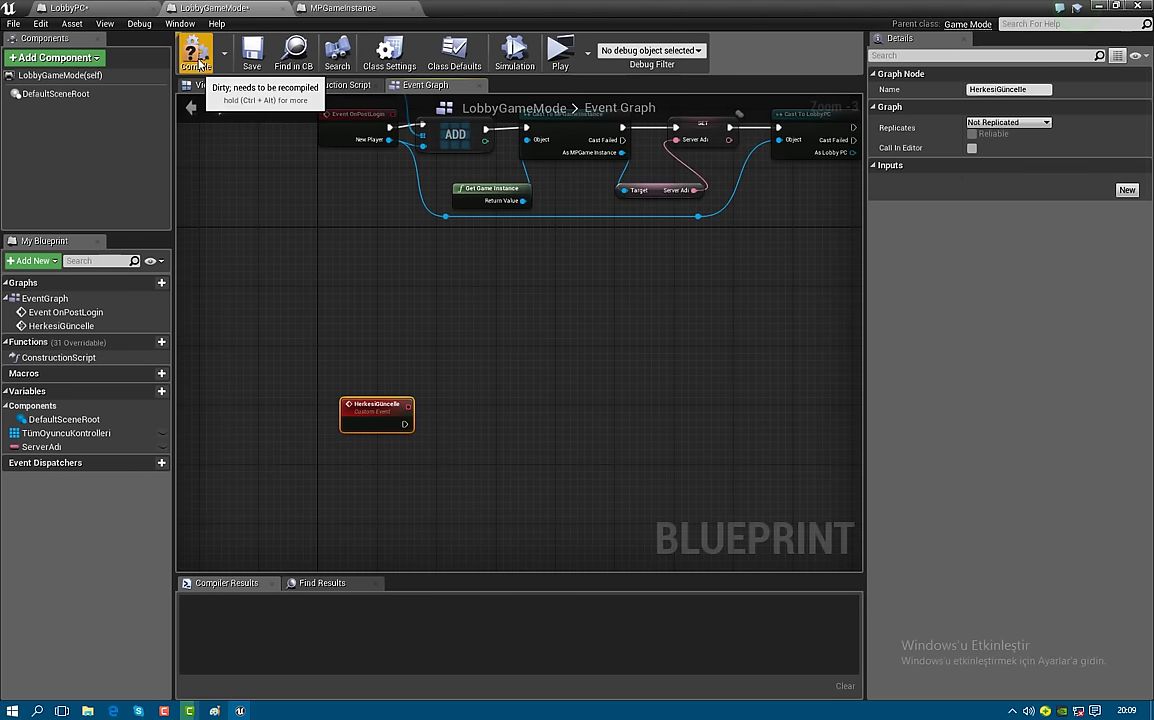
Compile LobbyGameMode, set HerkesiGüncelle to Run on Server, and switch to MPGameInstance
left_click(200, 63)
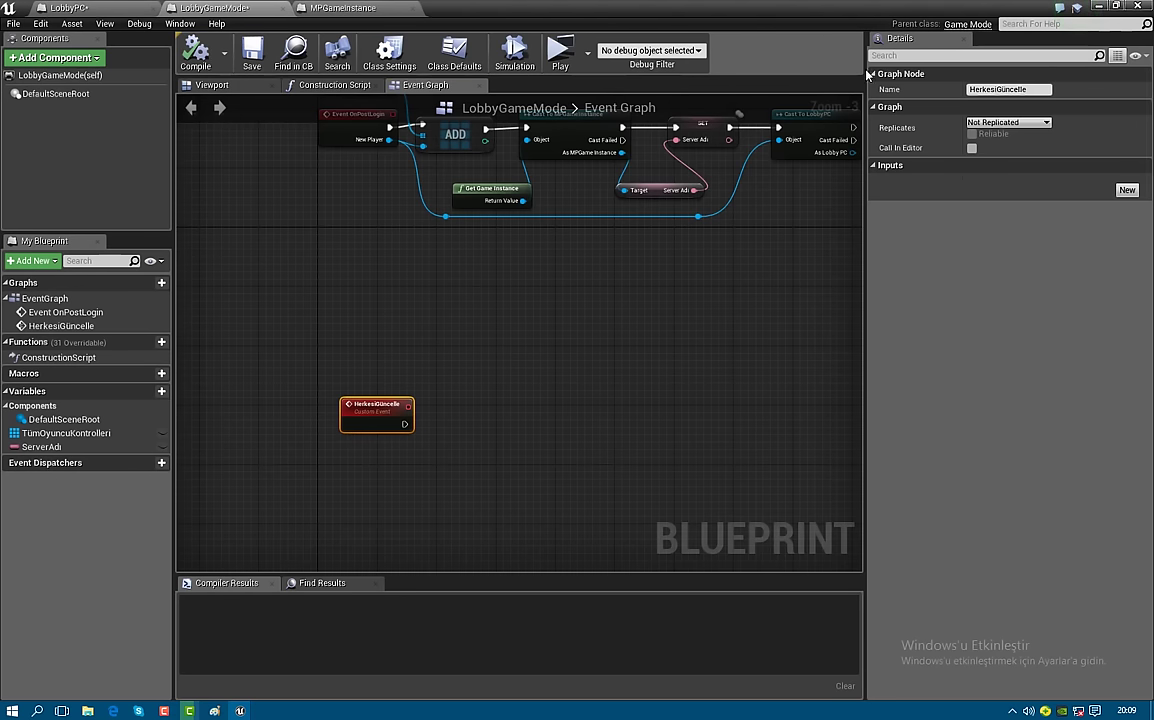
left_click(1008, 122)
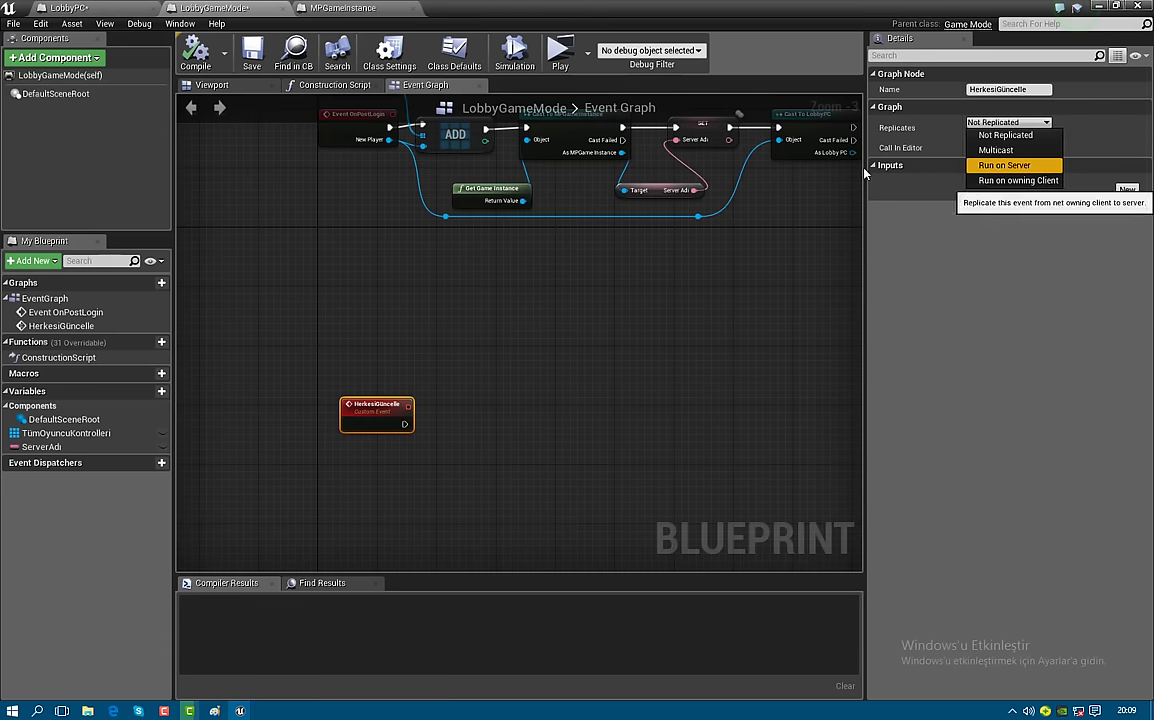
left_click(1004, 165)
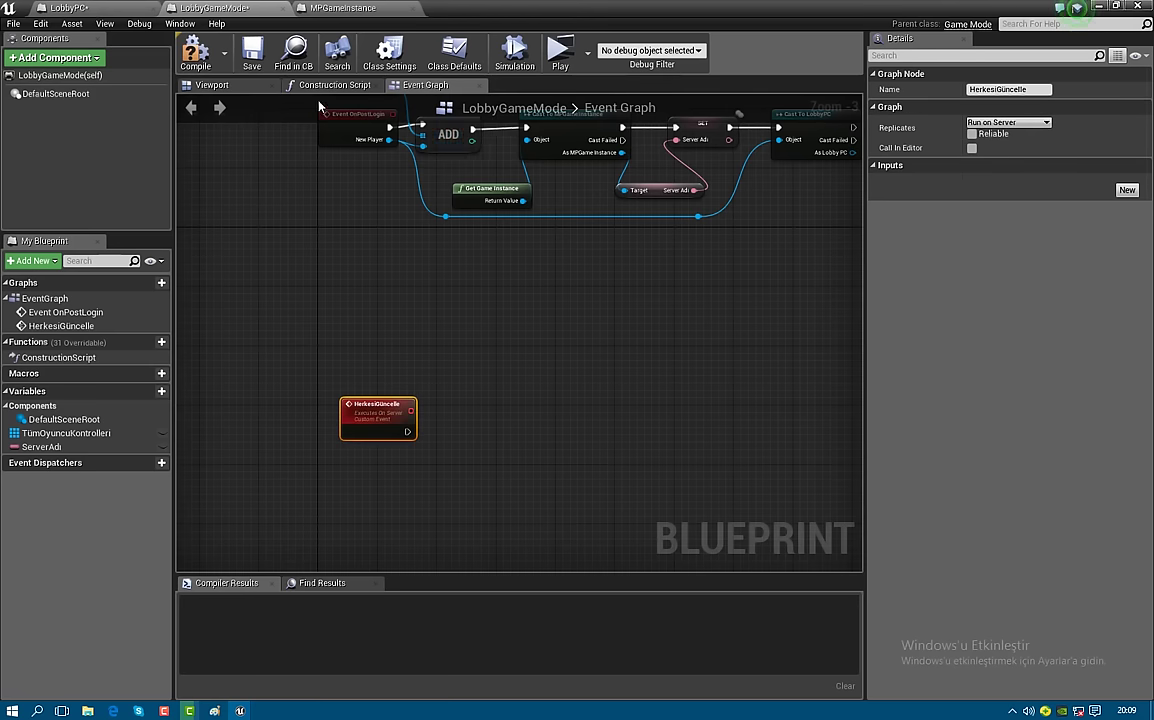
left_click(325, 9)
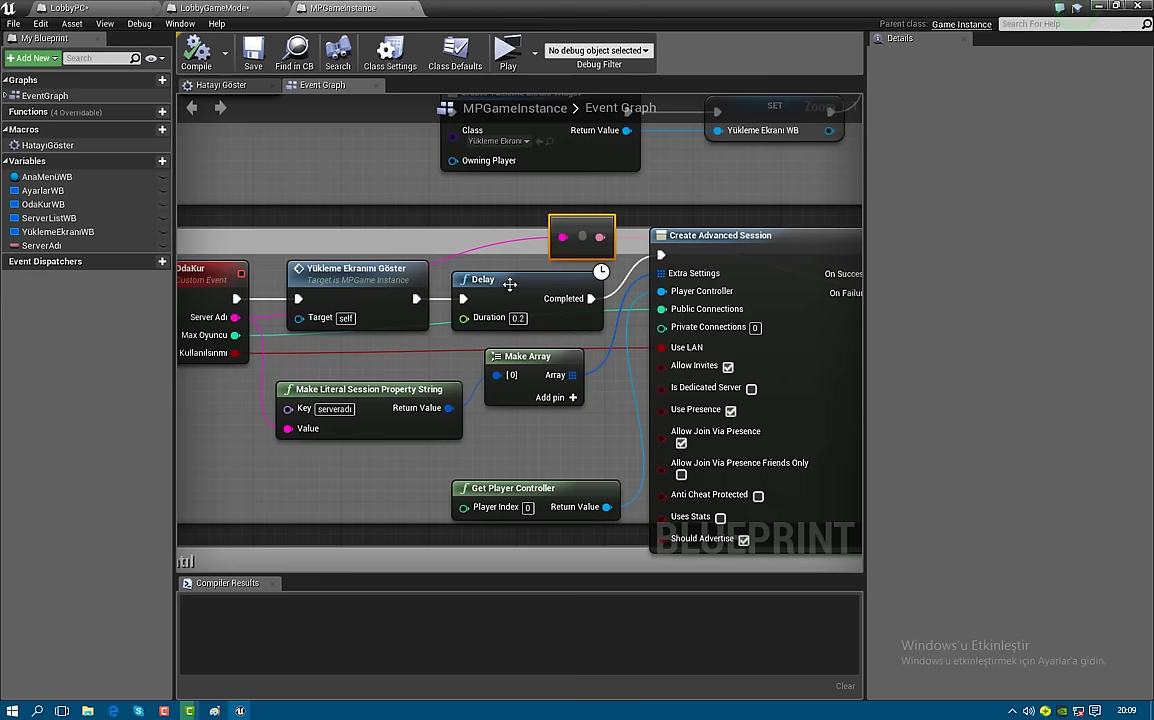
In LobbyPC, add a Cast To LobbyGameMode node after the SET node
left_click(100, 12)
left_click_drag(555, 378, 627, 381)
type("castto")
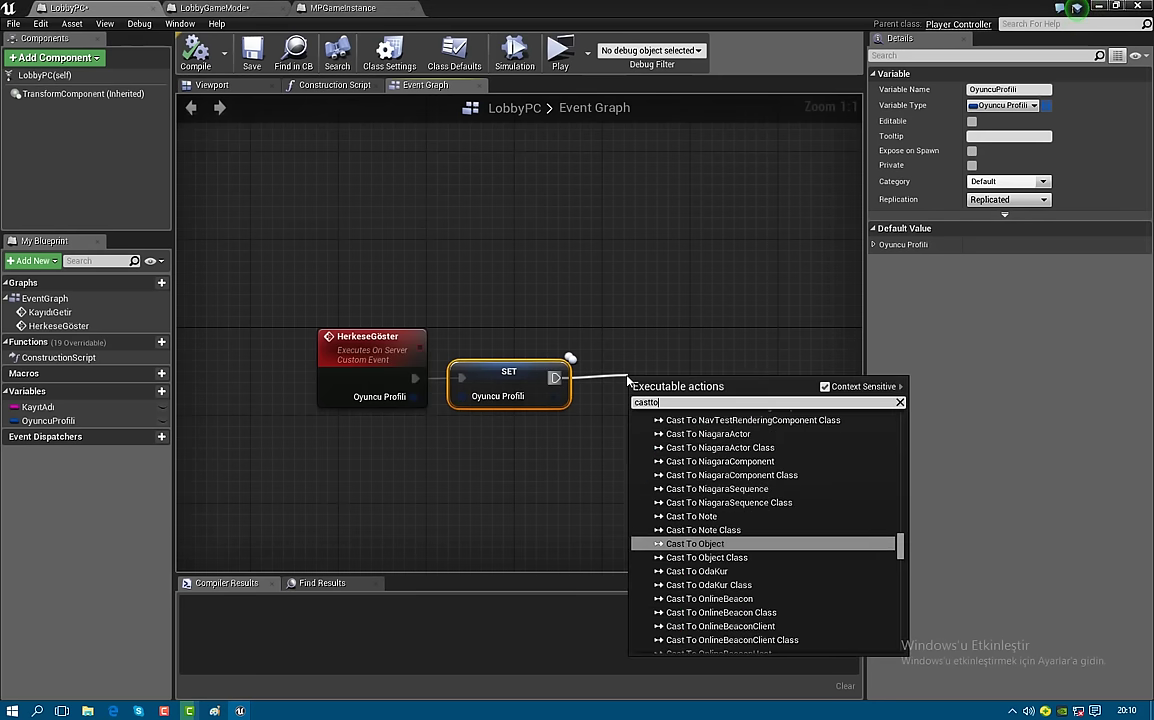
type("lob")
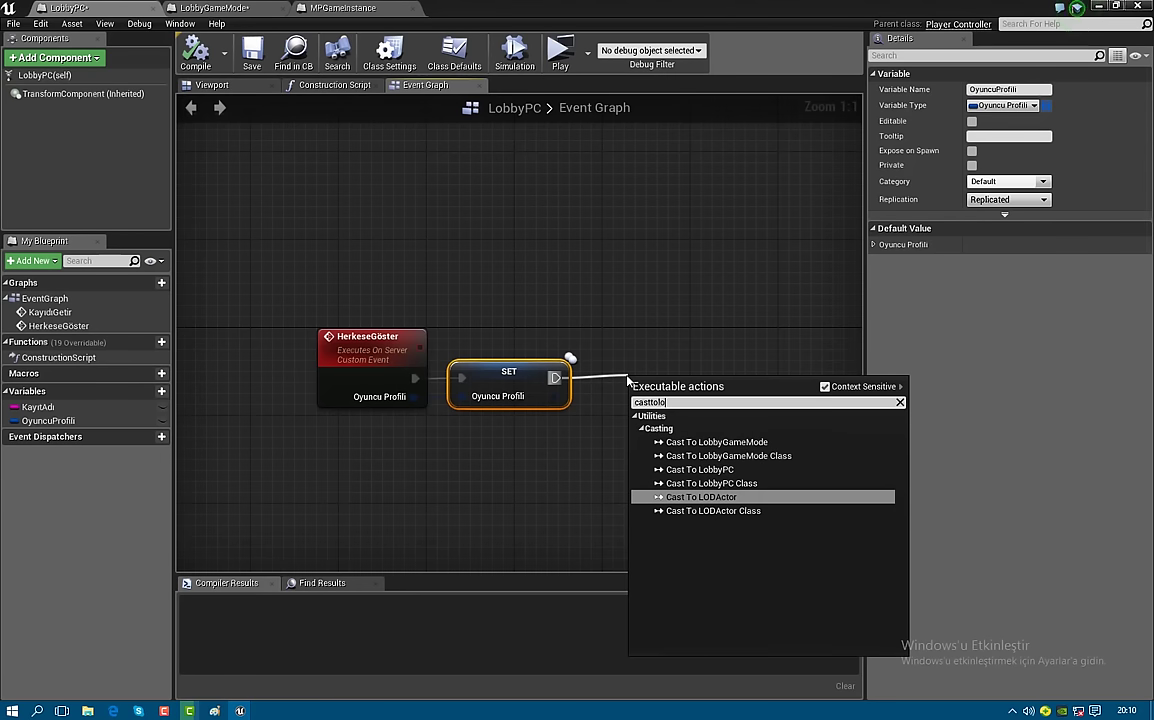
key("Up")
key("Up")
key("Return")
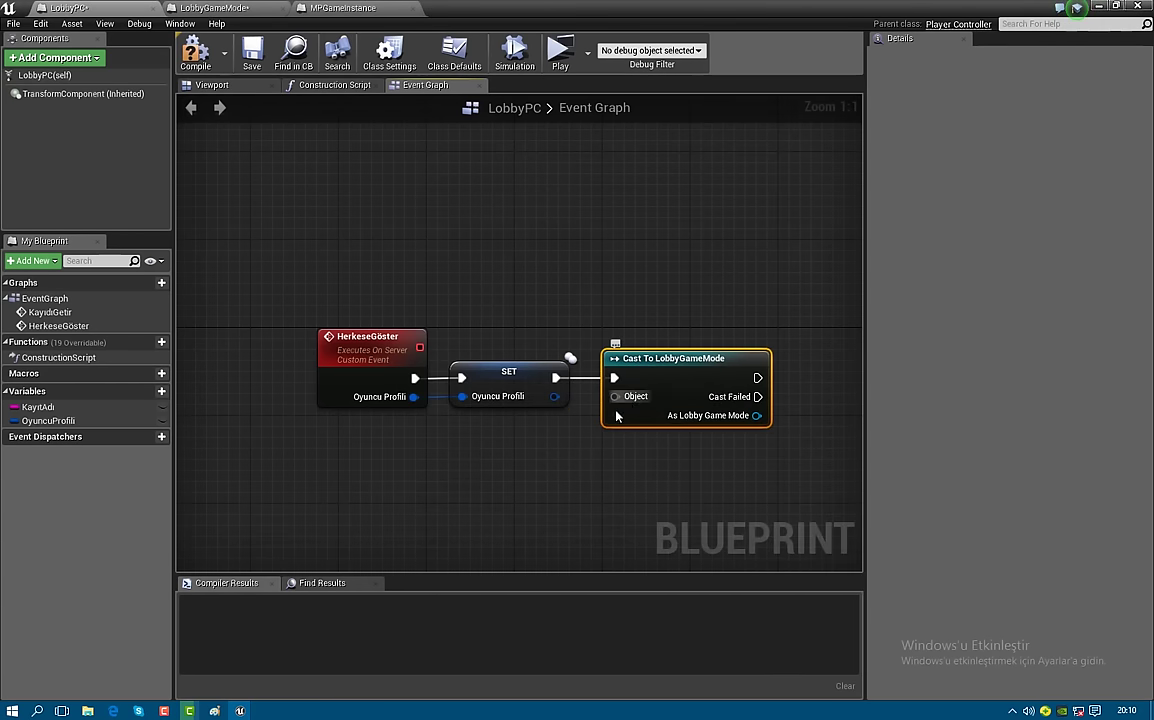
Feed a Get Game Mode node into the cast's Object input
left_click_drag(614, 396, 573, 476)
type("getgam")
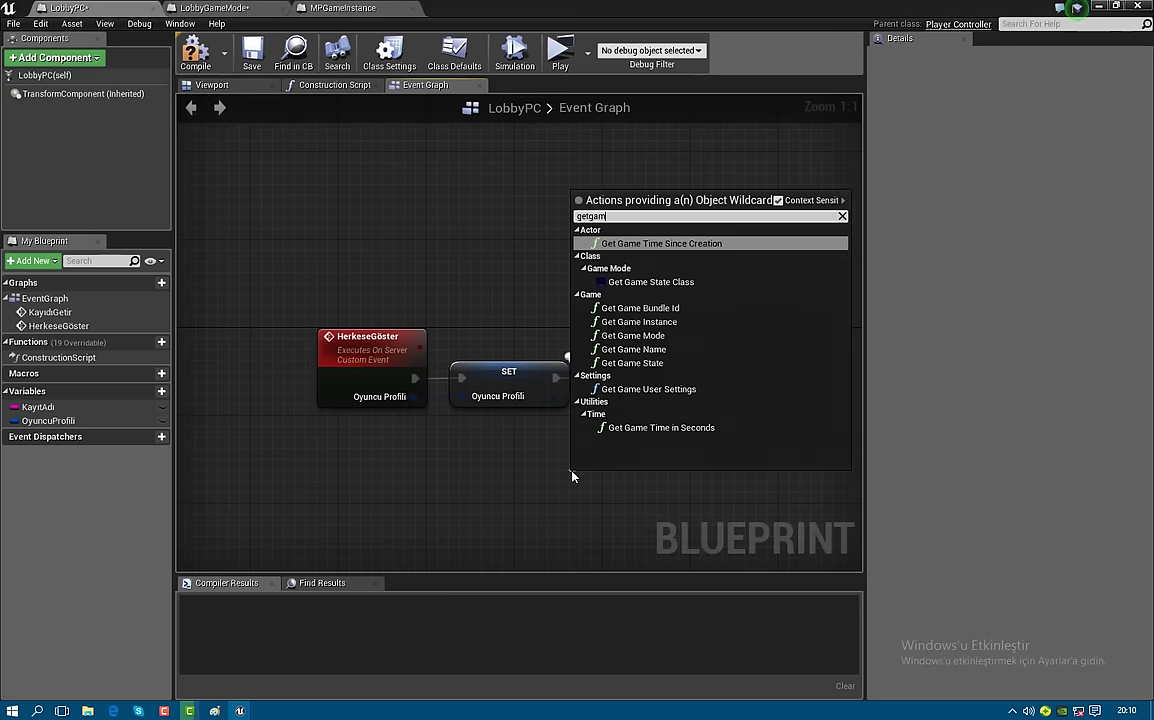
key("Down")
key("Down")
key("Down")
key("Down")
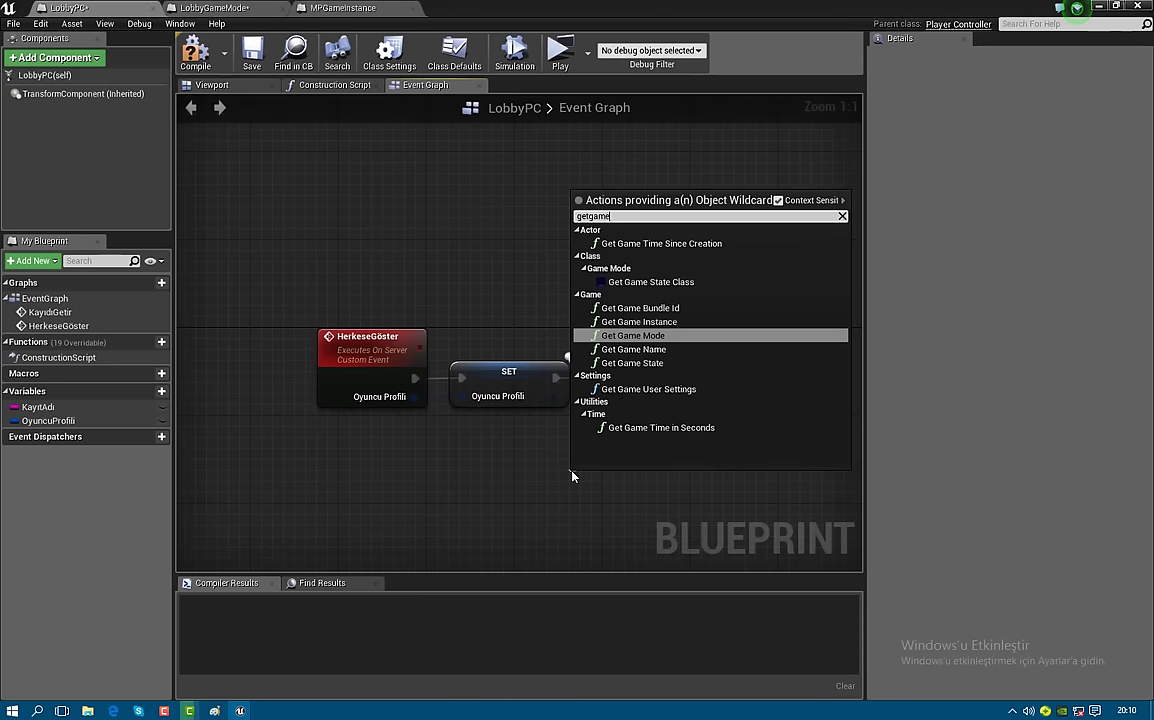
key("Return")
left_click_drag(613, 481, 547, 470)
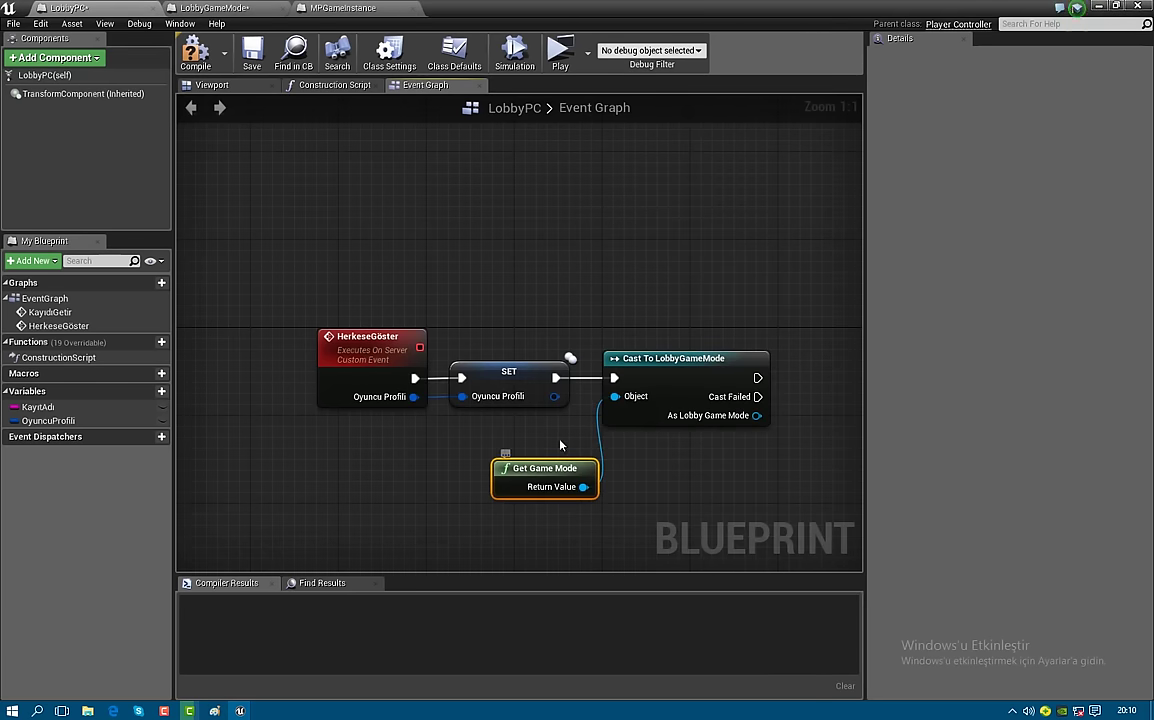
Call Herkesi Güncelle on the As Lobby Game Mode output
right_click_drag(512, 443, 471, 416)
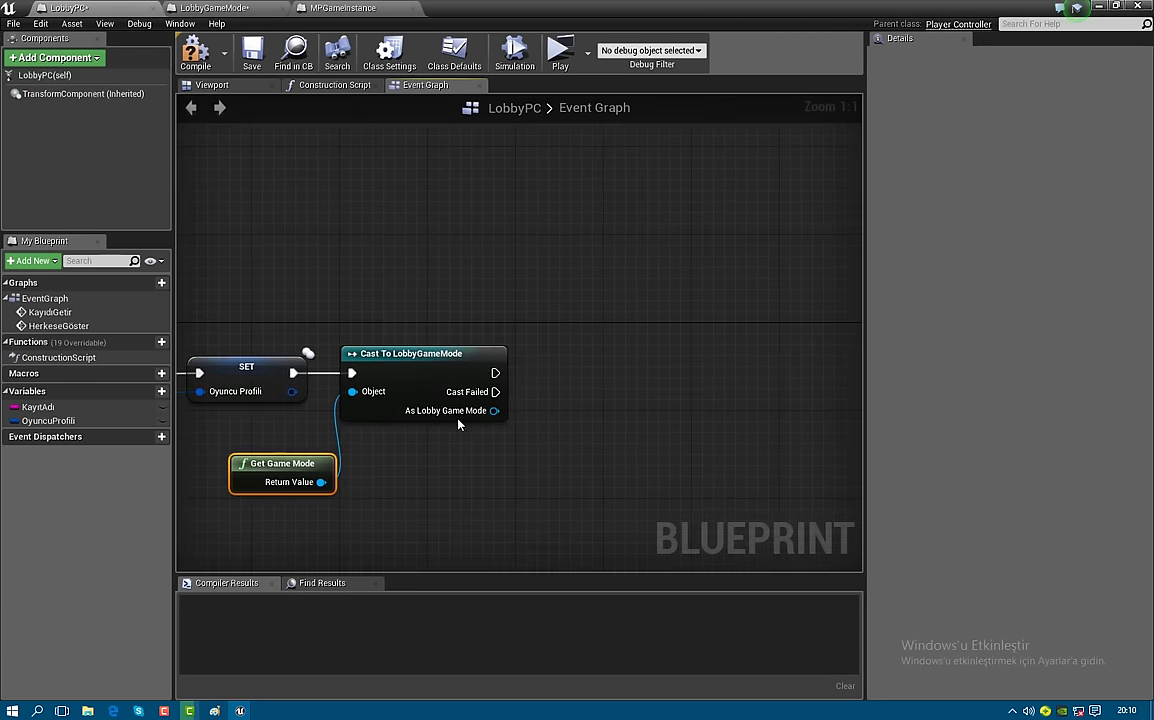
left_click_drag(471, 416, 571, 403)
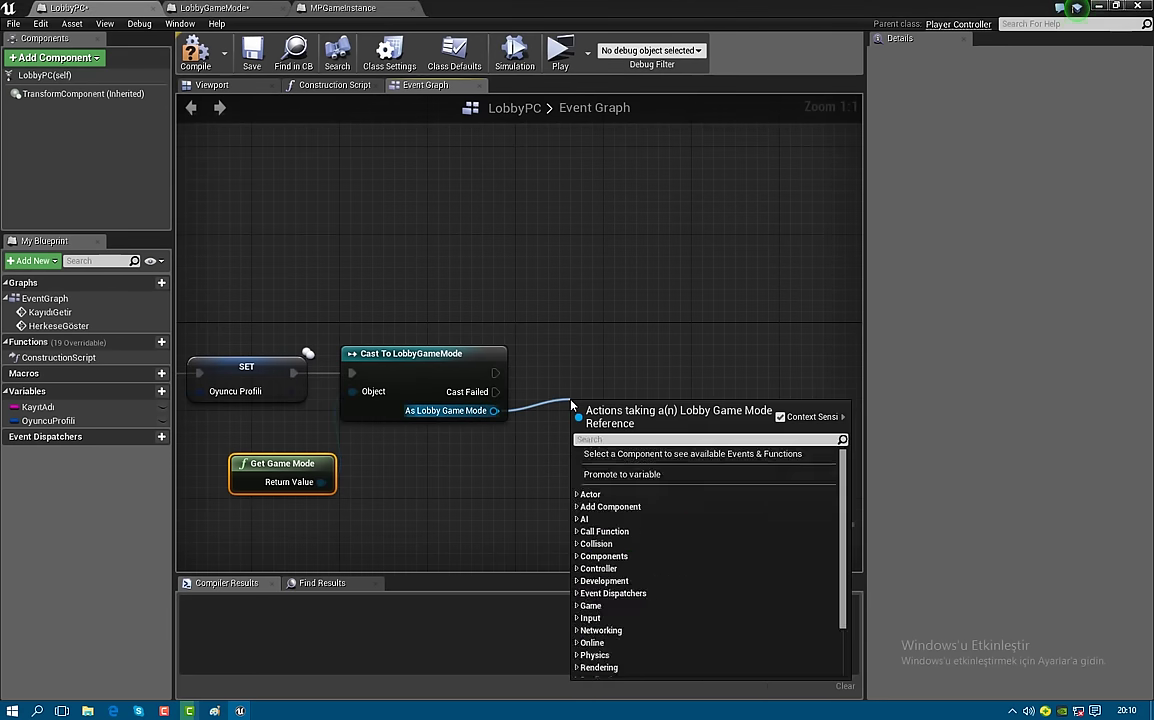
type("herkes")
key("Return")
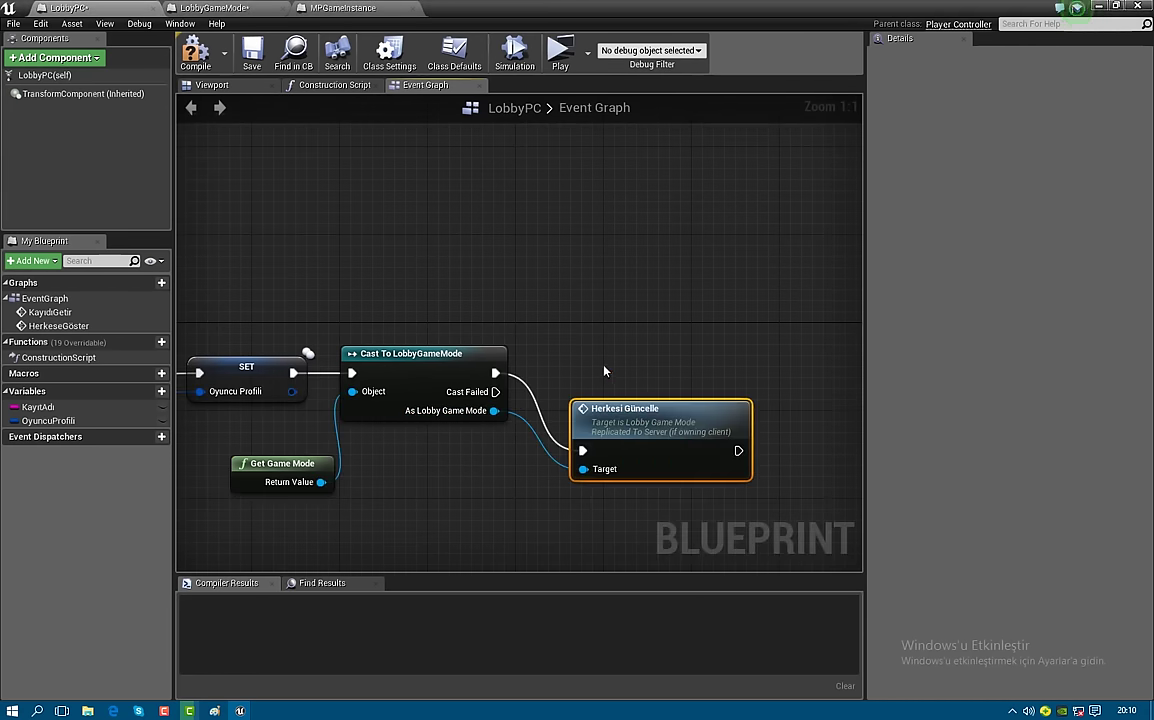
left_click_drag(593, 349, 593, 338)
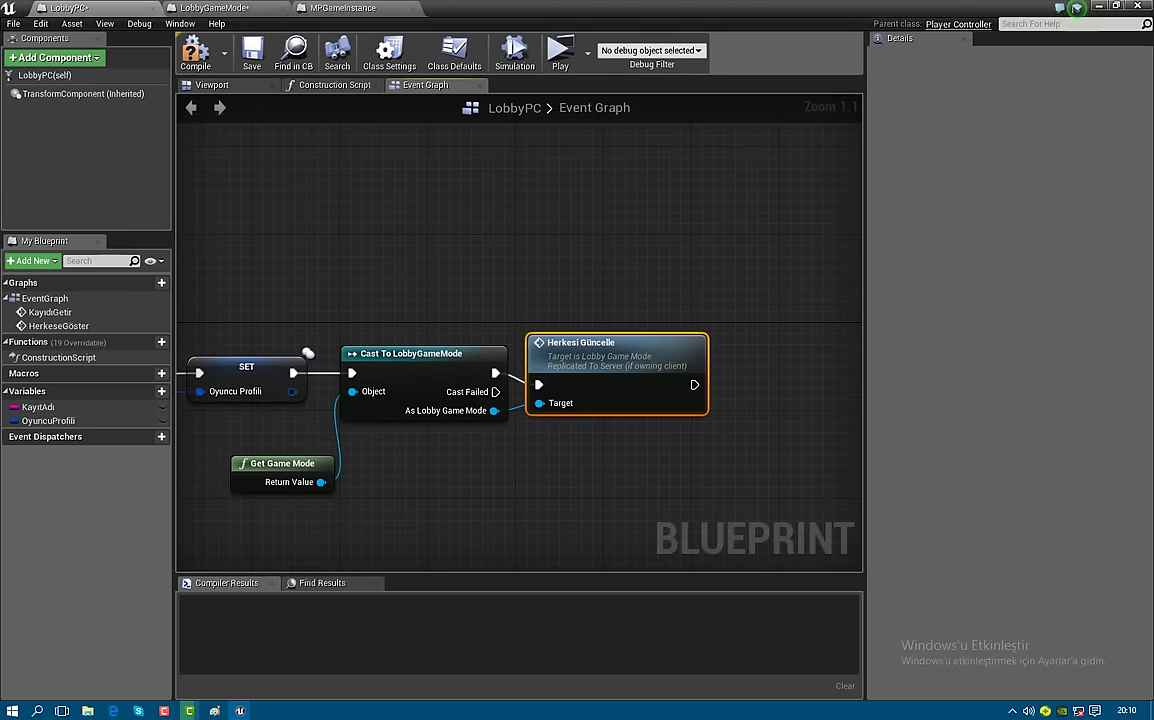
scroll(641, 363, "down", 4)
Wrap the five HerkeseGöster chain nodes in a 'Herkese Göster' comment, then open HerkesiGüncelle in LobbyGameMode
mouse_move(644, 464)
left_mouse_down()
mouse_move(395, 350)
mouse_move(421, 393)
left_mouse_up()
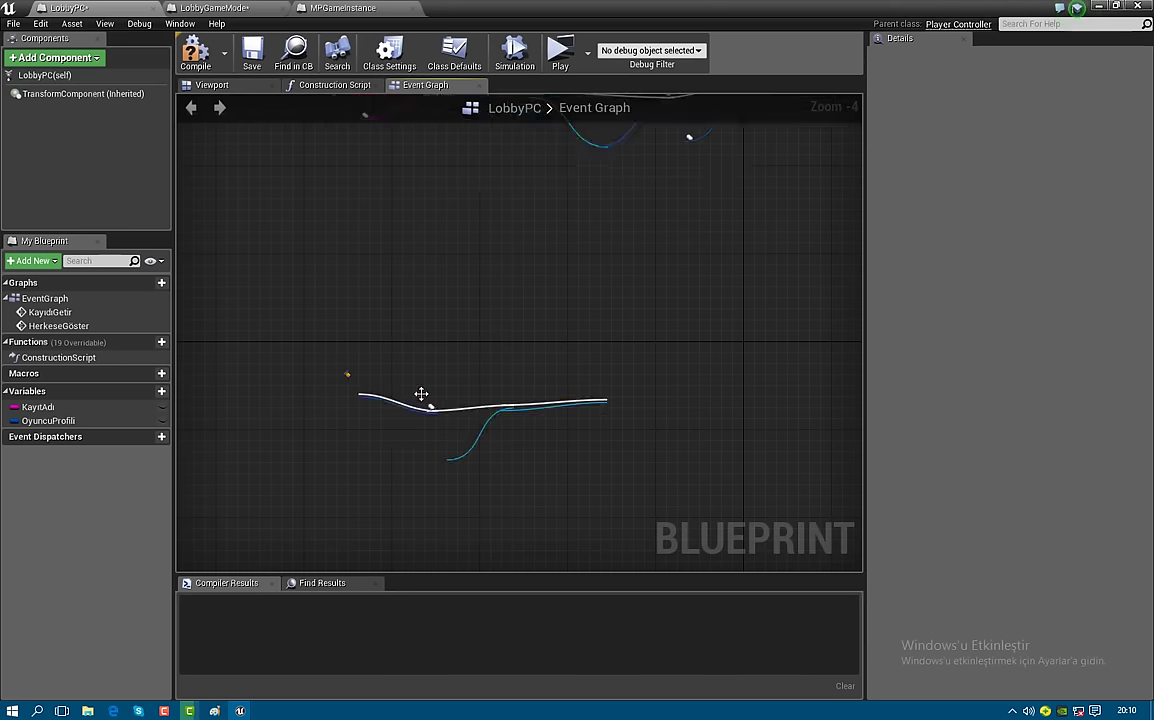
key("c")
type("Herkese Göste")
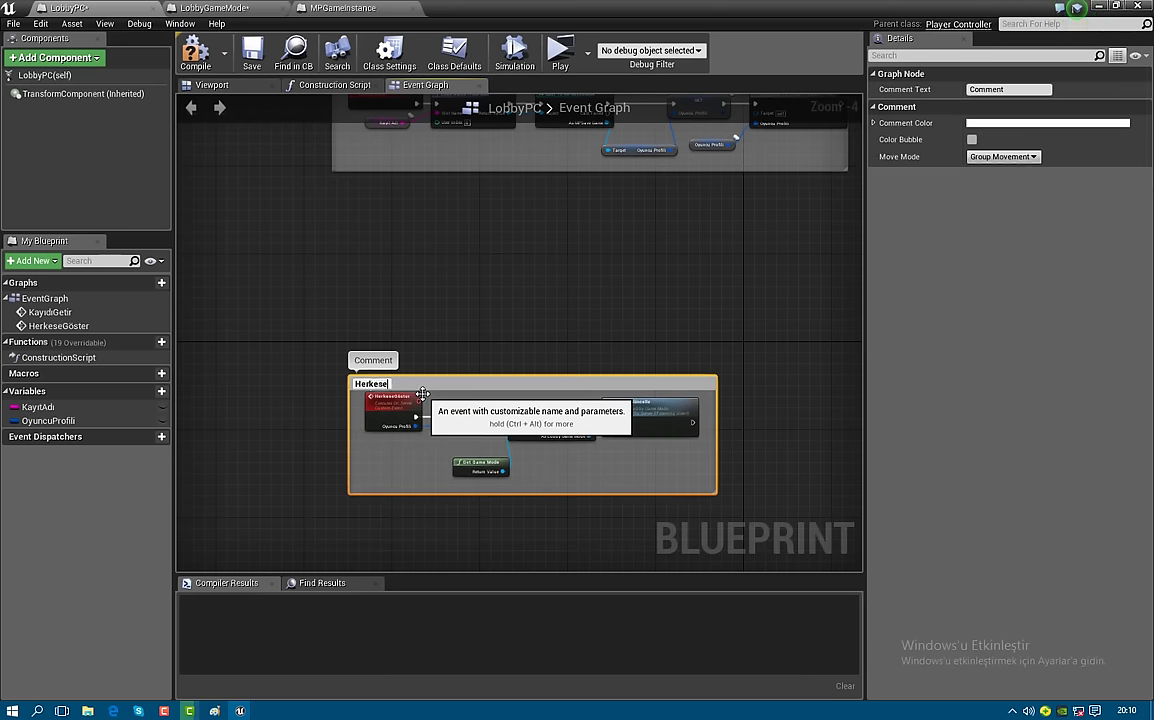
type("r")
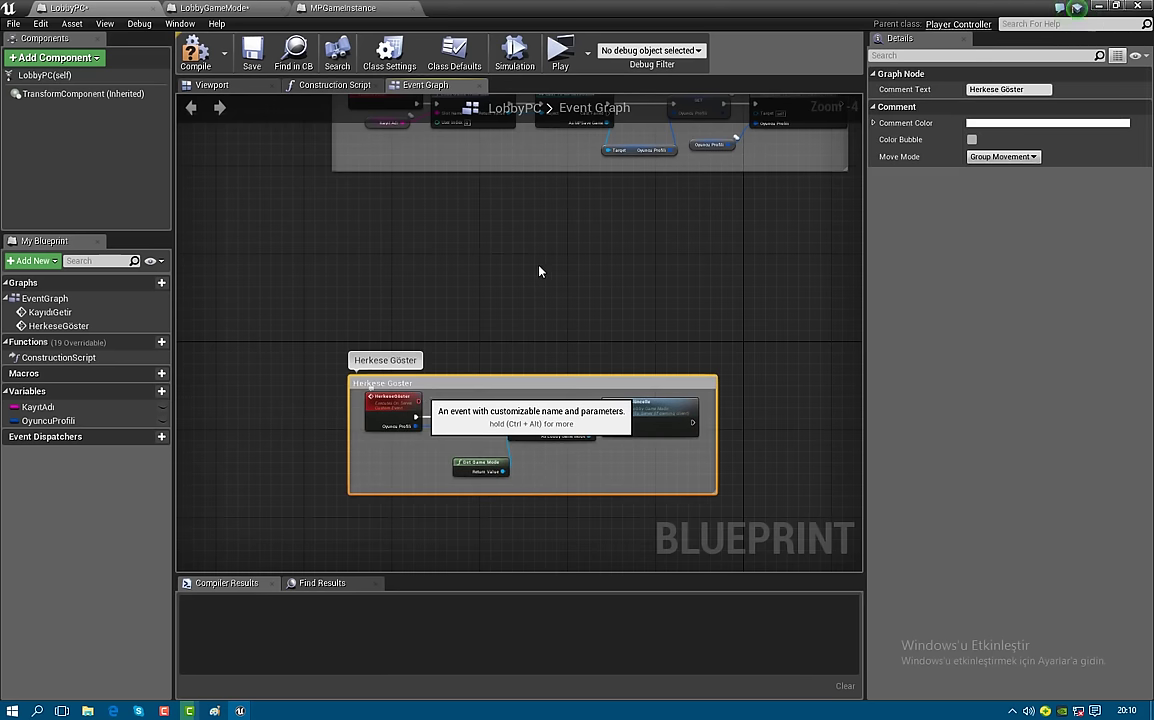
key("Return")
right_click_drag(483, 277, 424, 280)
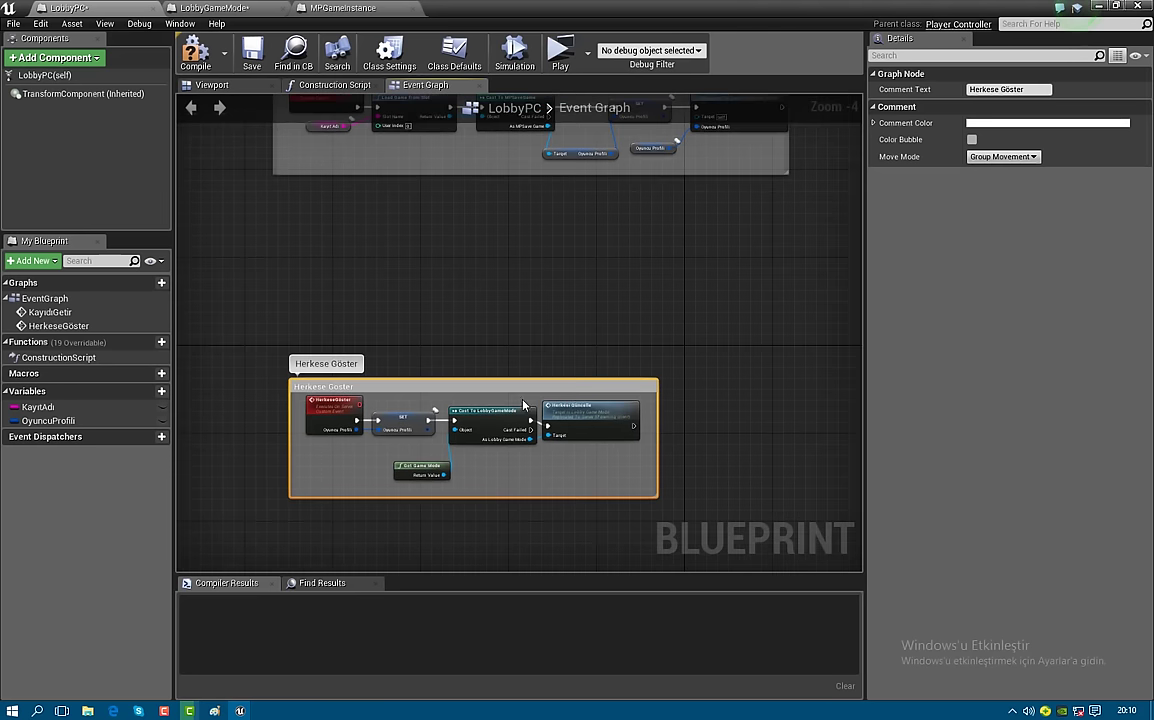
double_click(585, 407)
Call Kayıdı Getir on the Cast To LobbyPC node's As Lobby PC output
scroll(345, 311, "down", 6)
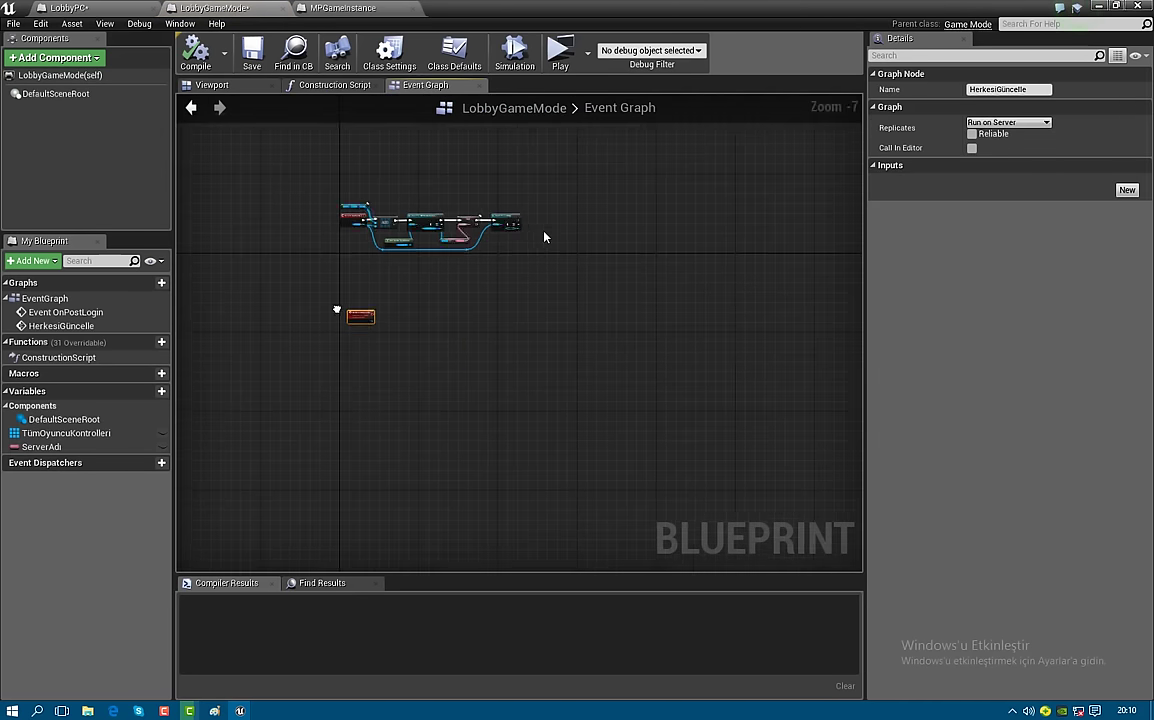
scroll(540, 220, "up", 5)
scroll(553, 222, "up", 1)
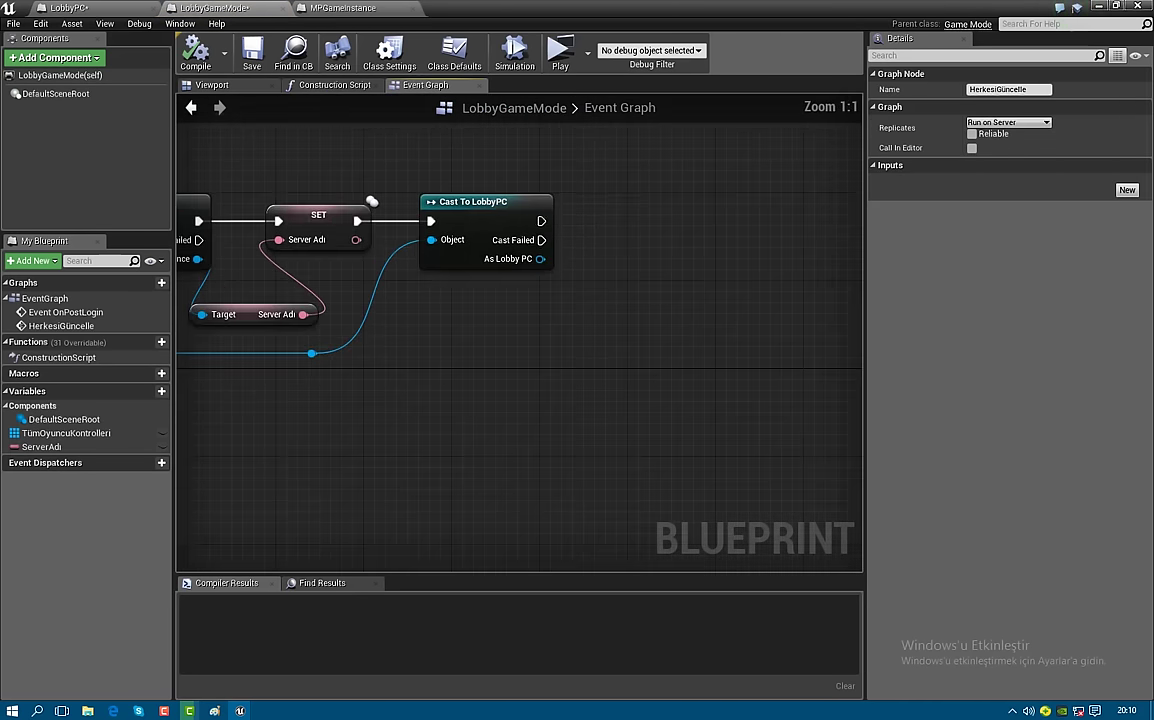
right_click_drag(553, 222, 458, 304)
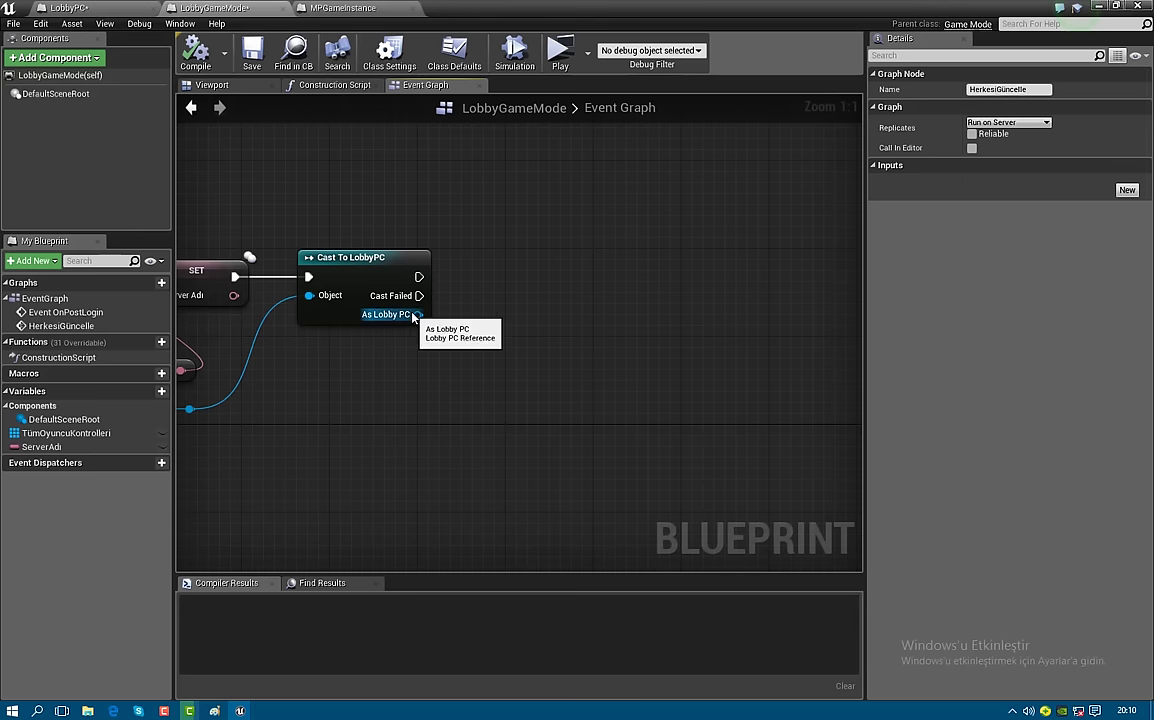
left_click_drag(414, 315, 509, 297)
type("kayı")
key("Return")
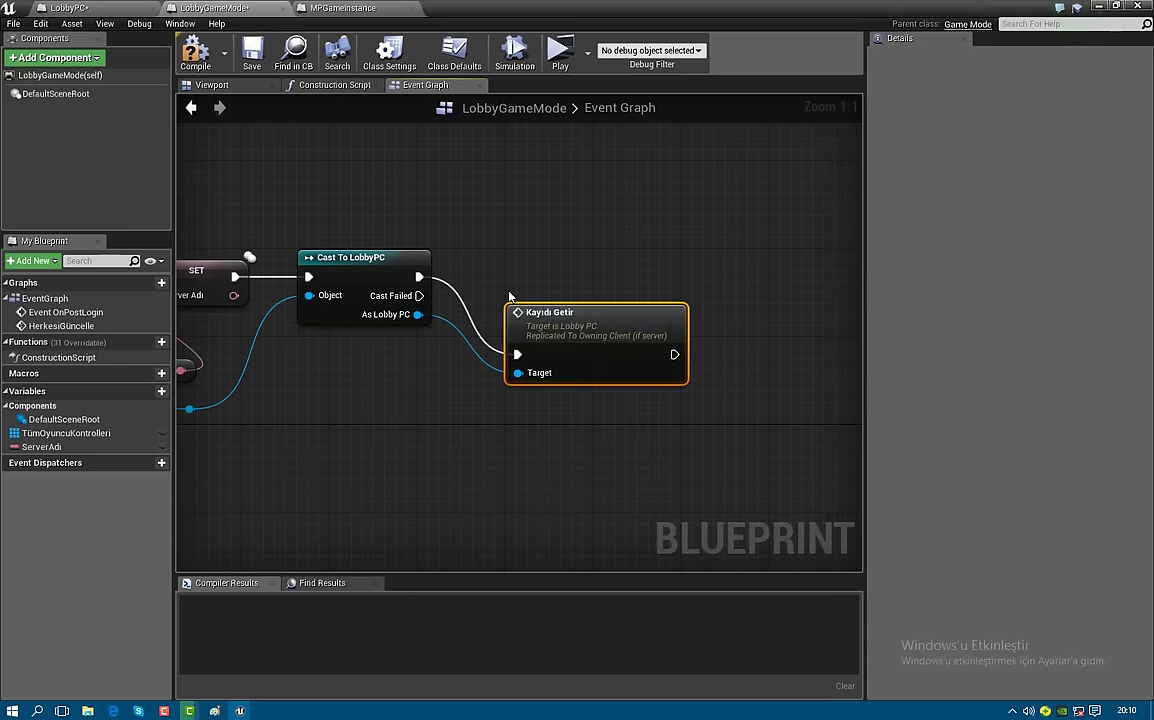
left_click_drag(569, 326, 516, 262)
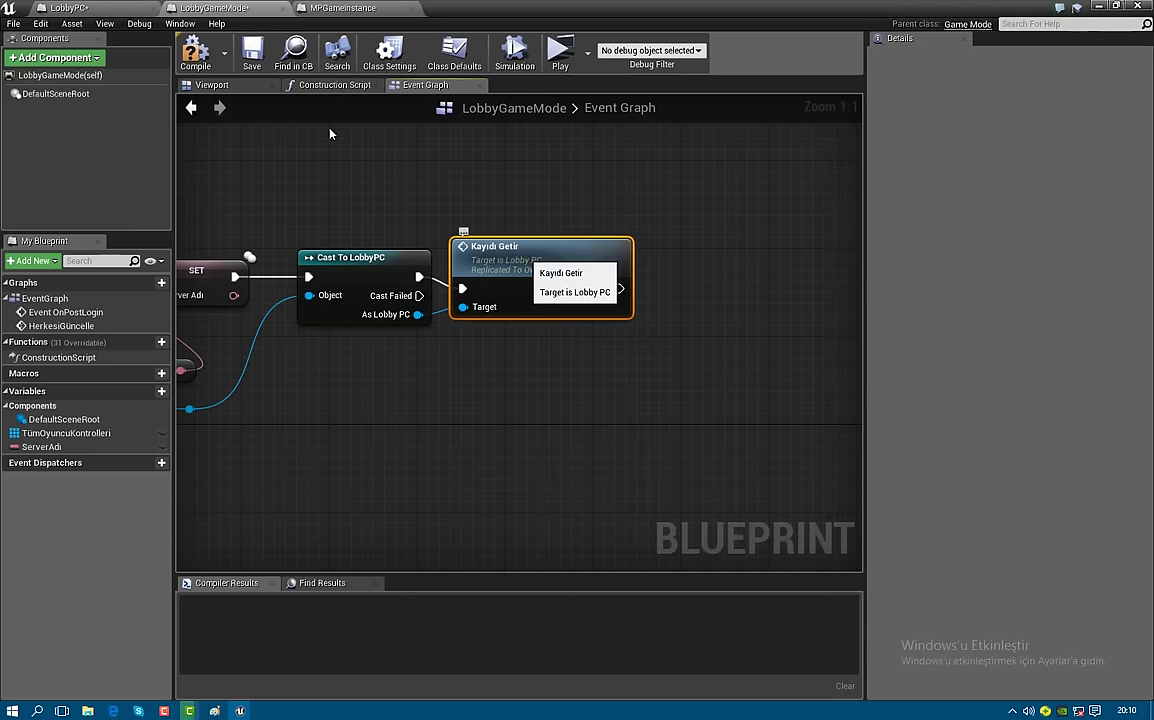
Save LobbyGameMode and jump to Kayıdı Getir's definition in LobbyPC
left_click(250, 52)
double_click(530, 255)
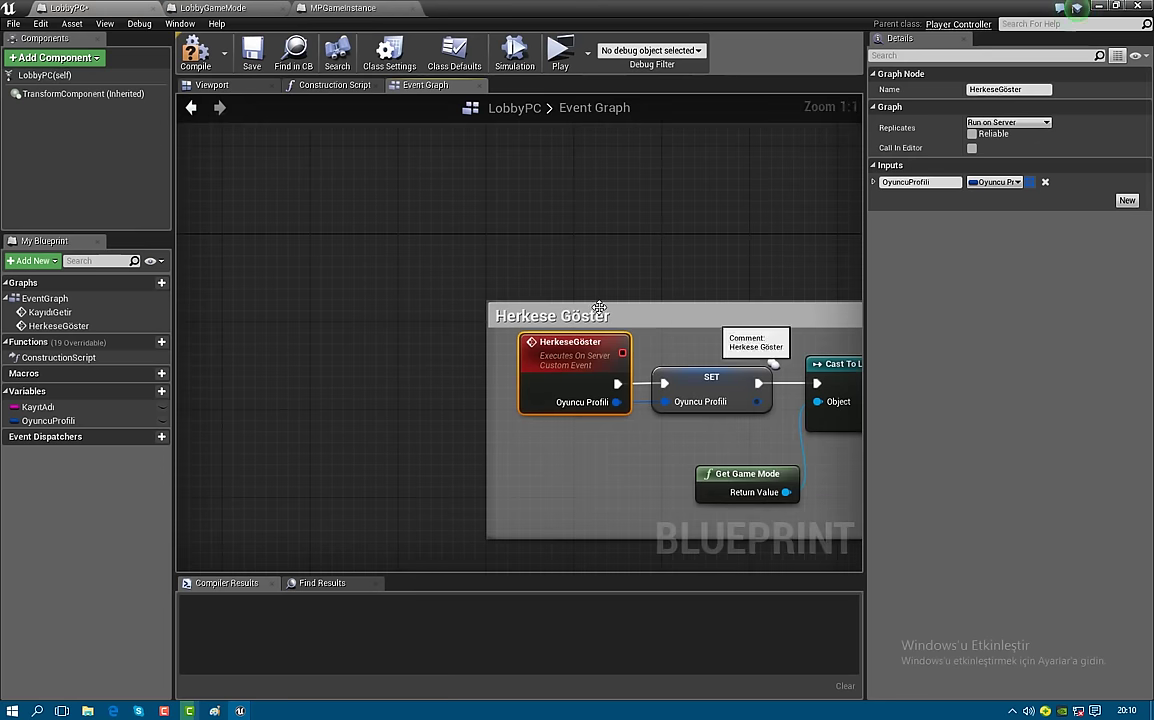
scroll(450, 295, "down", 3)
Add a new LobbyGameMode variable named TümOyuncuProfilleri
double_click(839, 349)
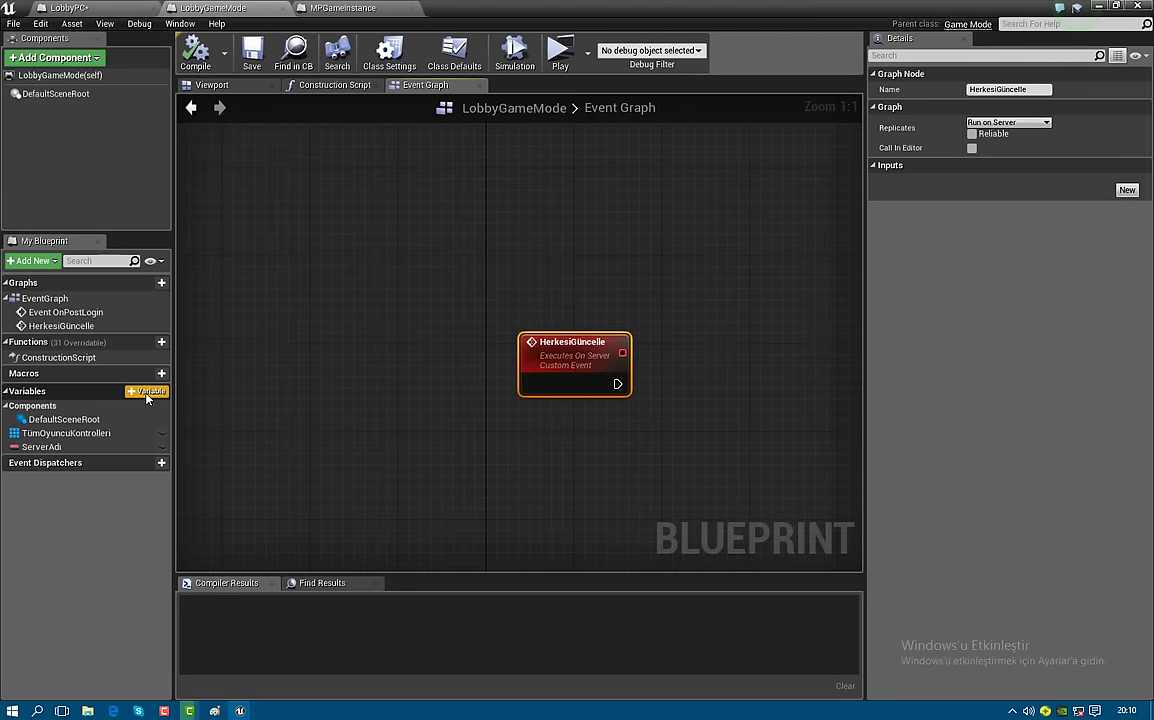
left_click(146, 393)
type("TümOyuncuProfilleri")
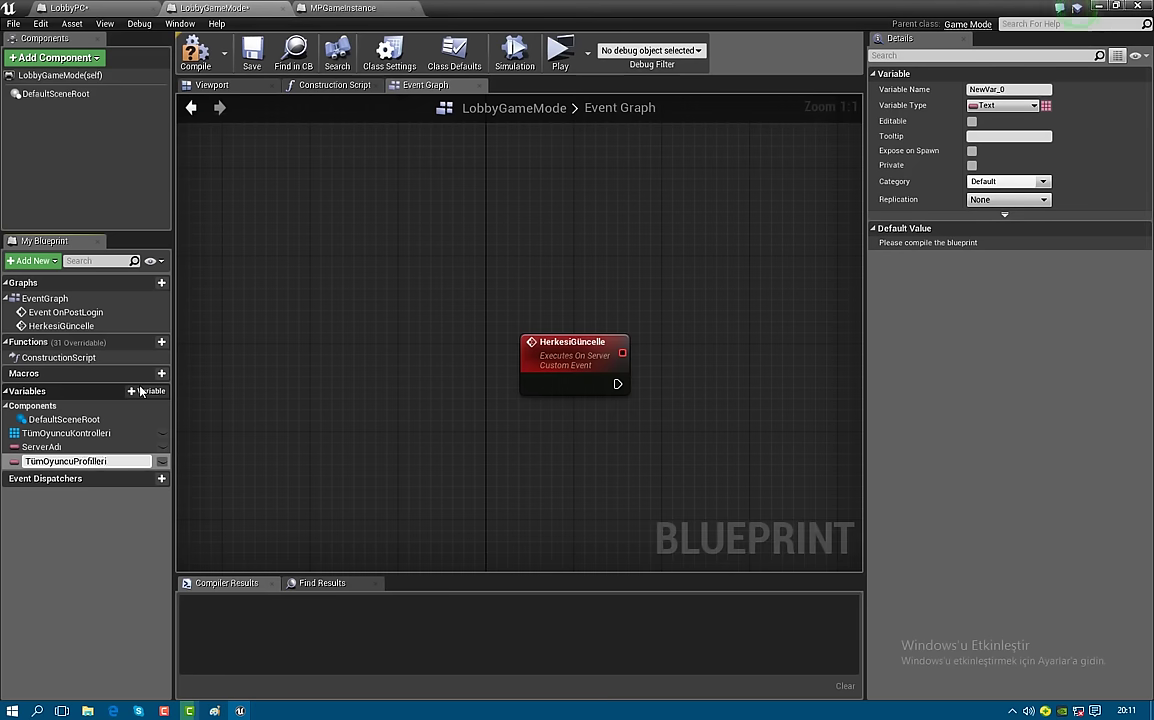
key("Return")
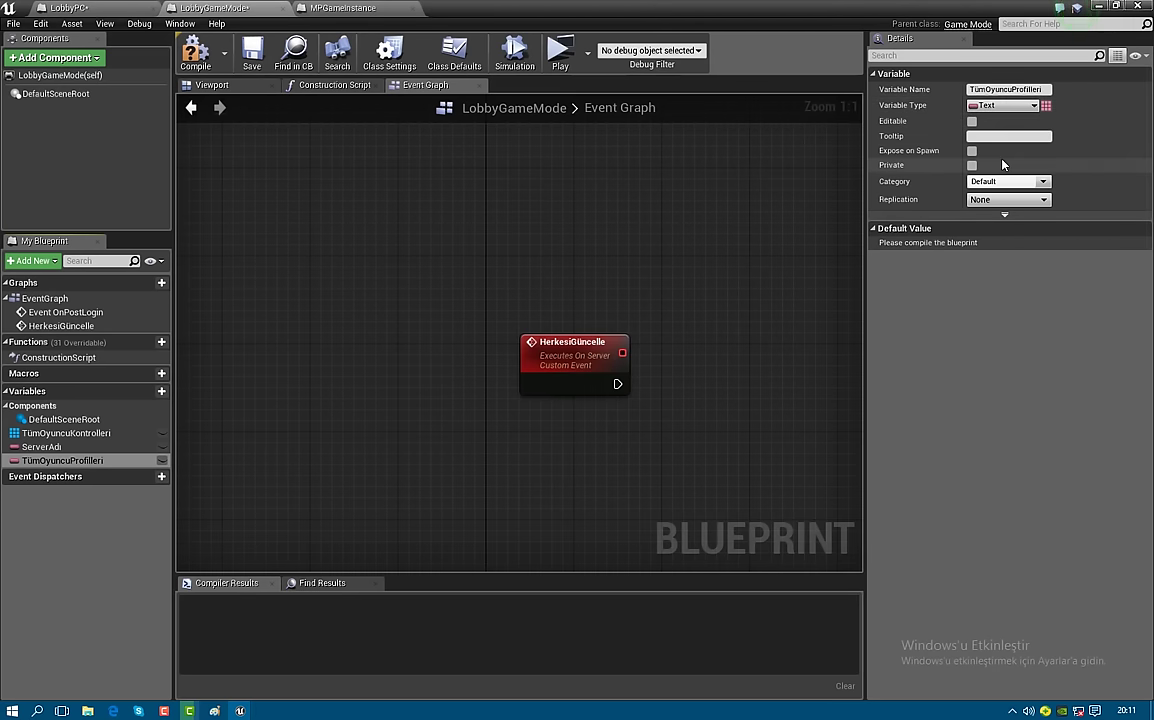
Make TümOyuncuProfilleri a replicated array of Oyuncu Profili
left_click(1007, 106)
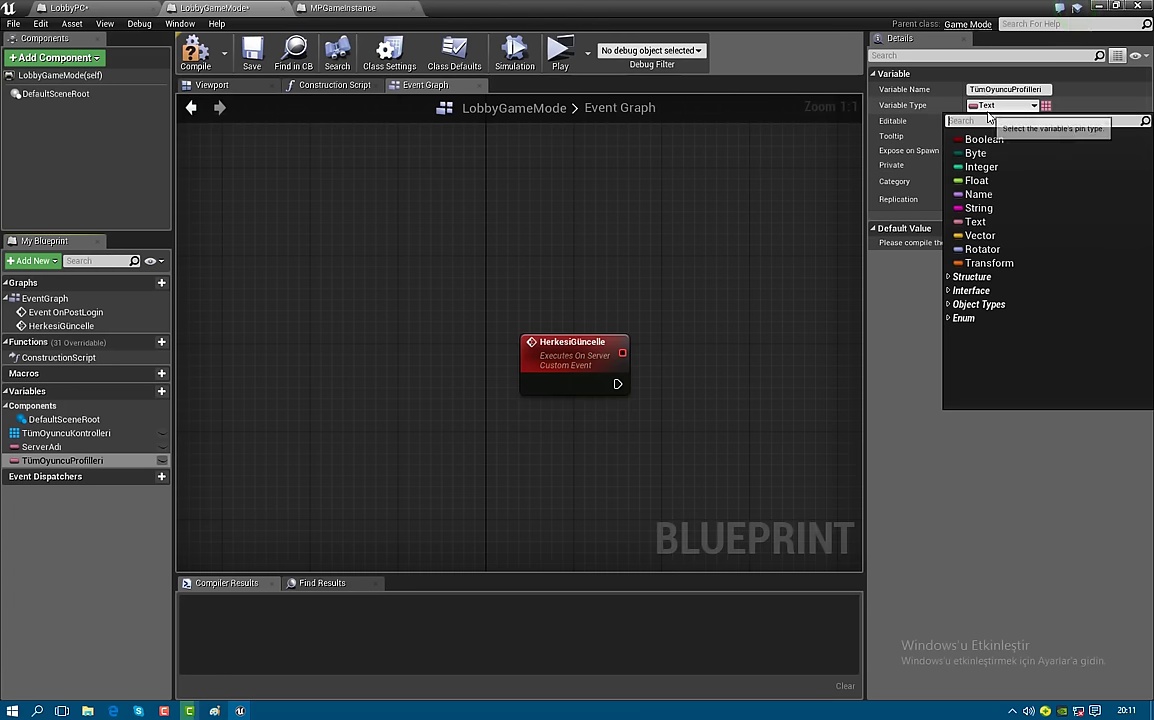
type("oyuncu")
key("Return")
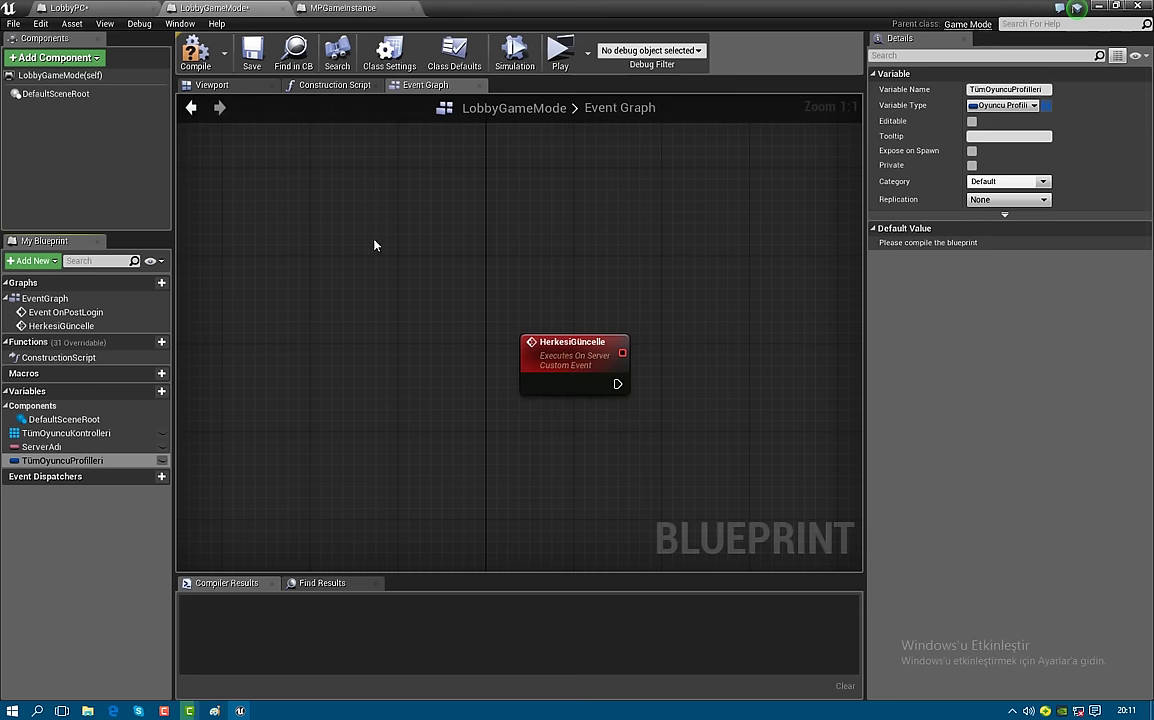
right_click_drag(577, 245, 383, 254)
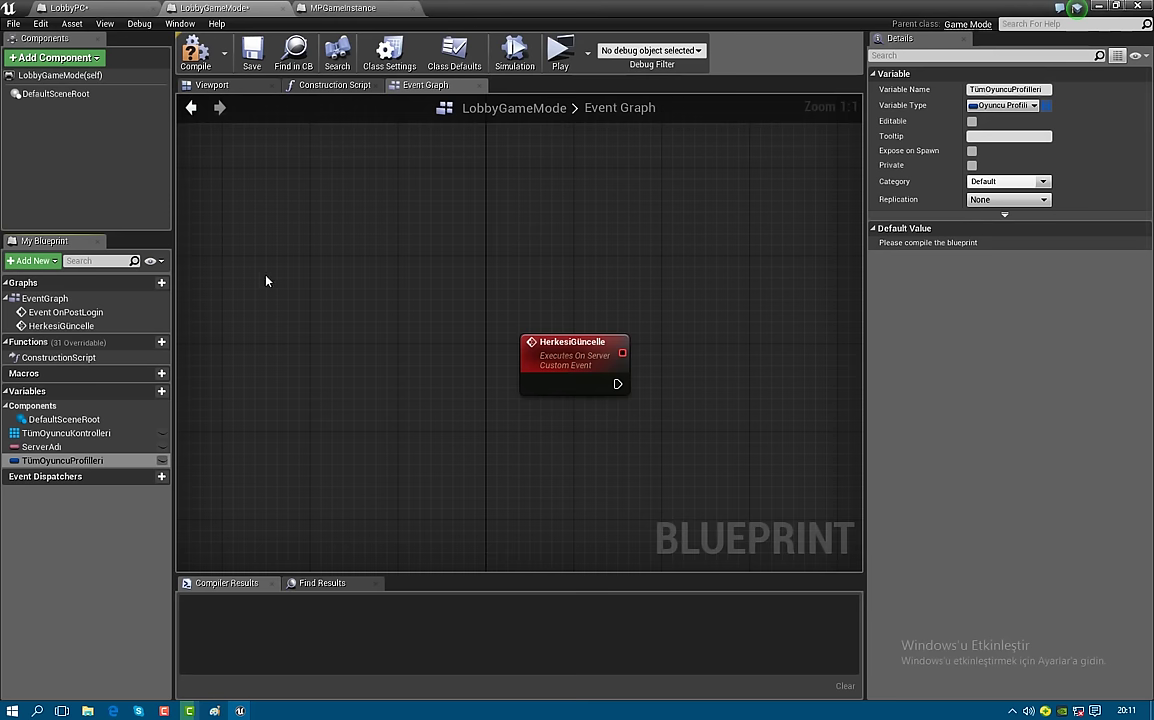
left_click(1046, 105)
left_click(1010, 118)
left_click(1005, 200)
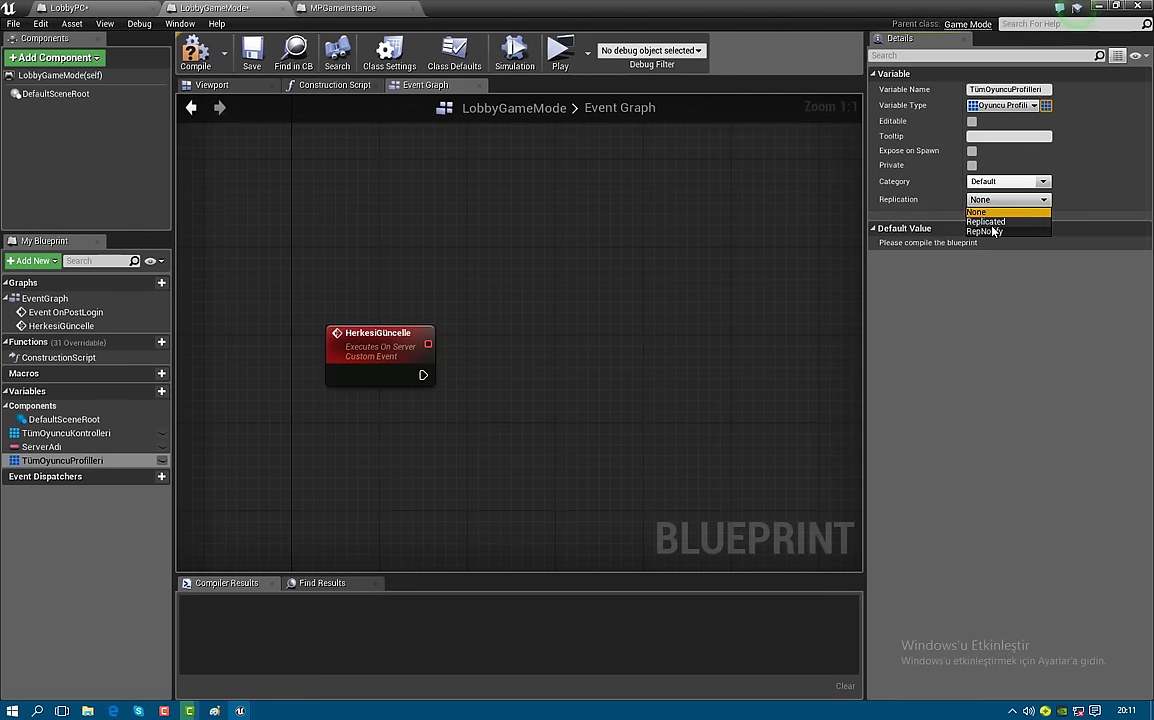
left_click(988, 221)
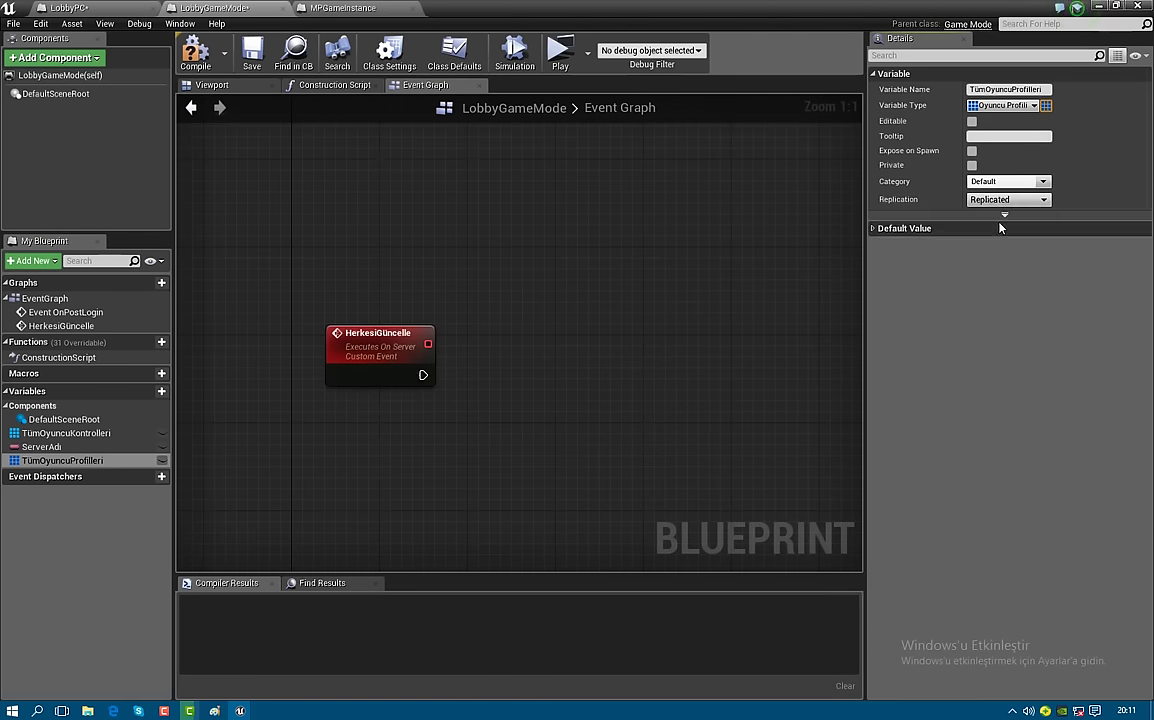
Clear the Tüm Oyuncu Profilleri array when HerkesiGüncelle fires
left_click_drag(90, 460, 375, 268)
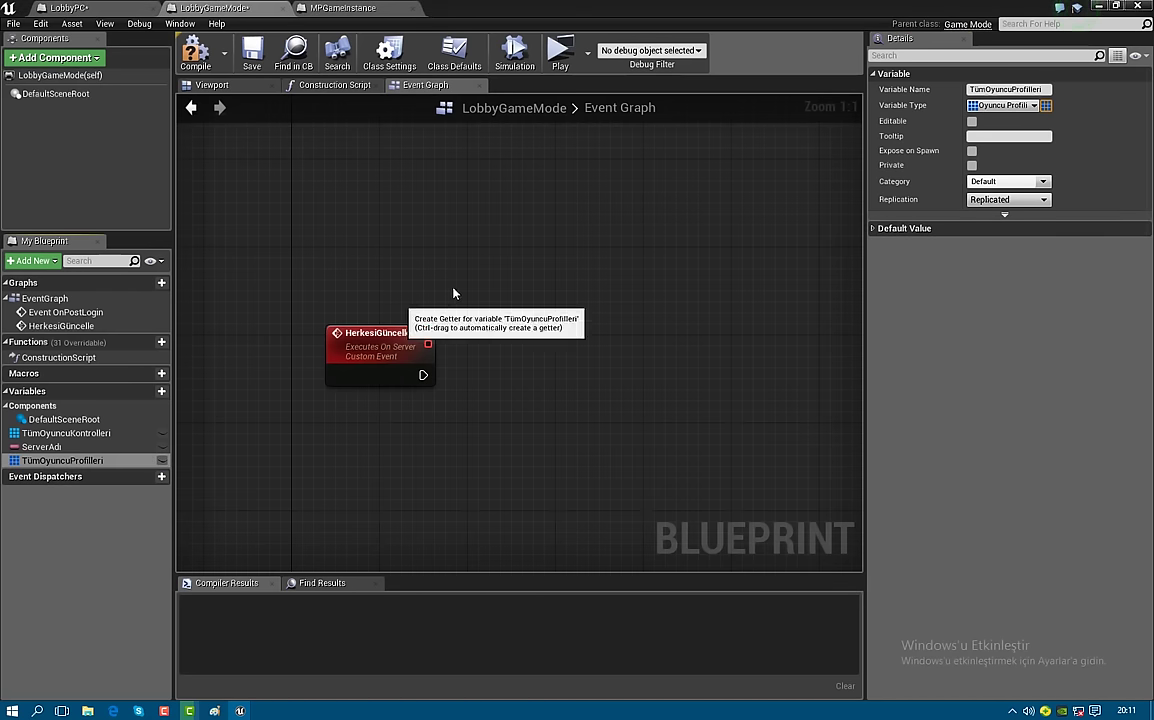
left_click(390, 282)
mouse_move(468, 269)
left_mouse_down()
mouse_move(500, 370)
mouse_move(427, 378)
left_mouse_up()
type("clear")
key("Return")
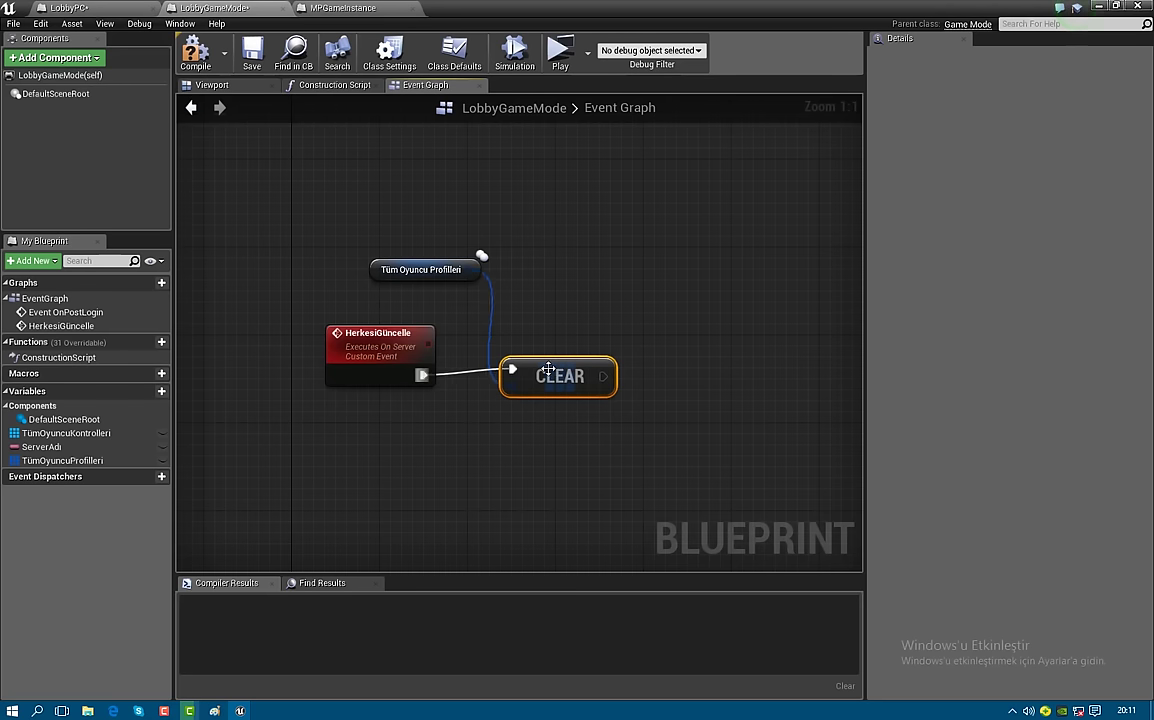
left_click_drag(516, 332, 494, 330)
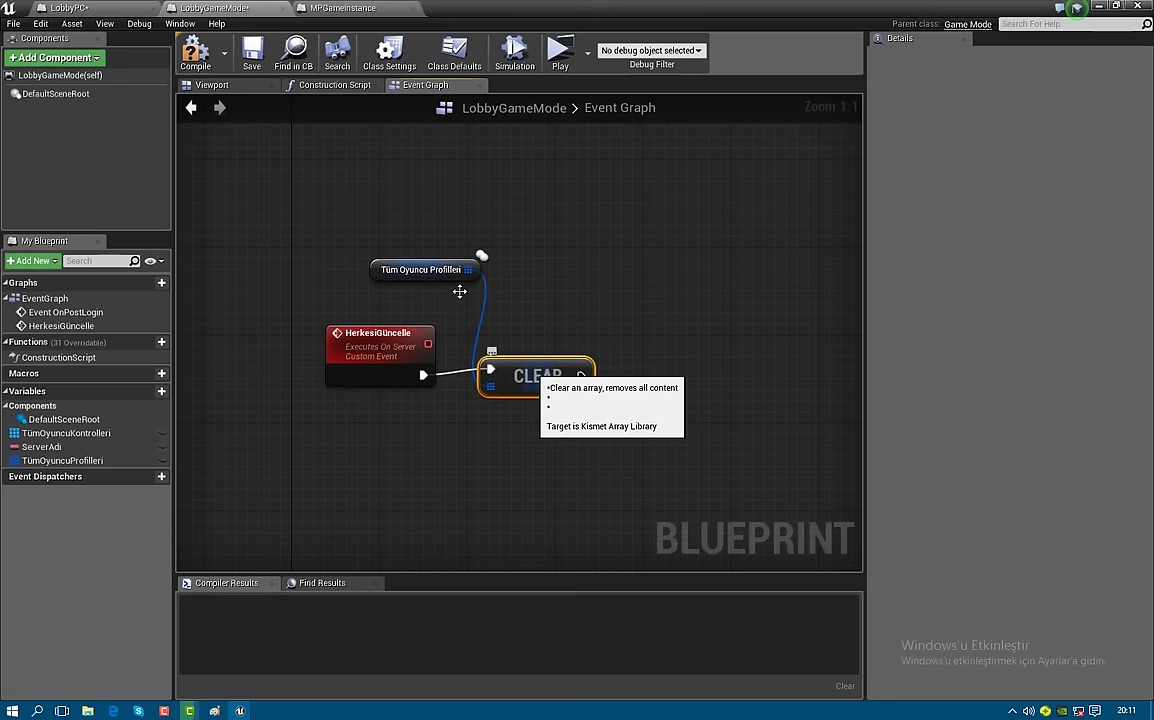
left_click_drag(458, 280, 461, 300)
right_click_drag(476, 327, 406, 318)
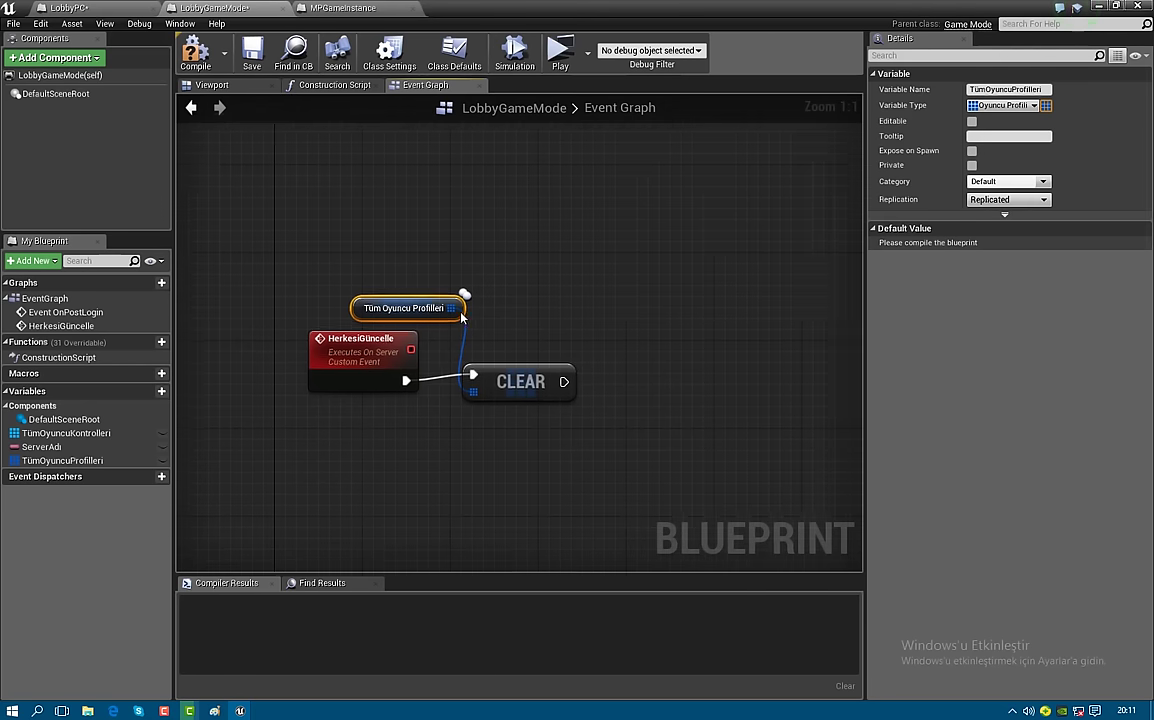
right_click_drag(504, 306, 346, 304)
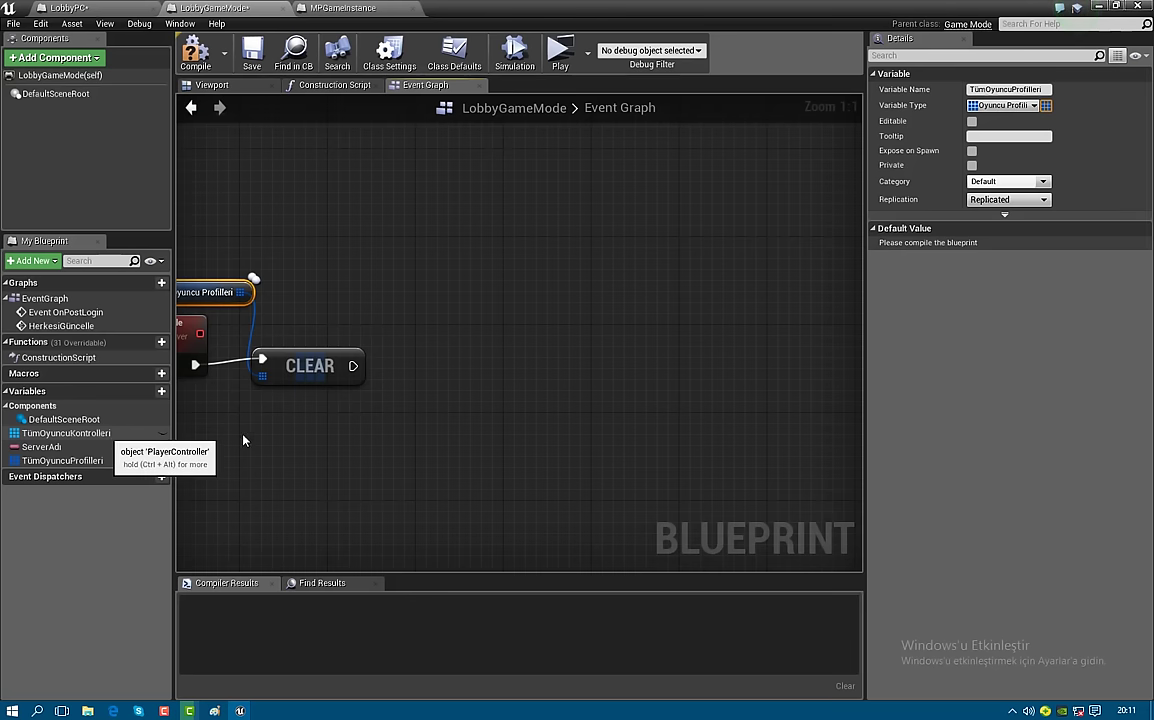
Run a ForEachLoop over Tüm Oyuncu Kontrolleri after the CLEAR node
mouse_move(100, 433)
left_mouse_down()
mouse_move(322, 443)
mouse_move(305, 447)
left_mouse_up()
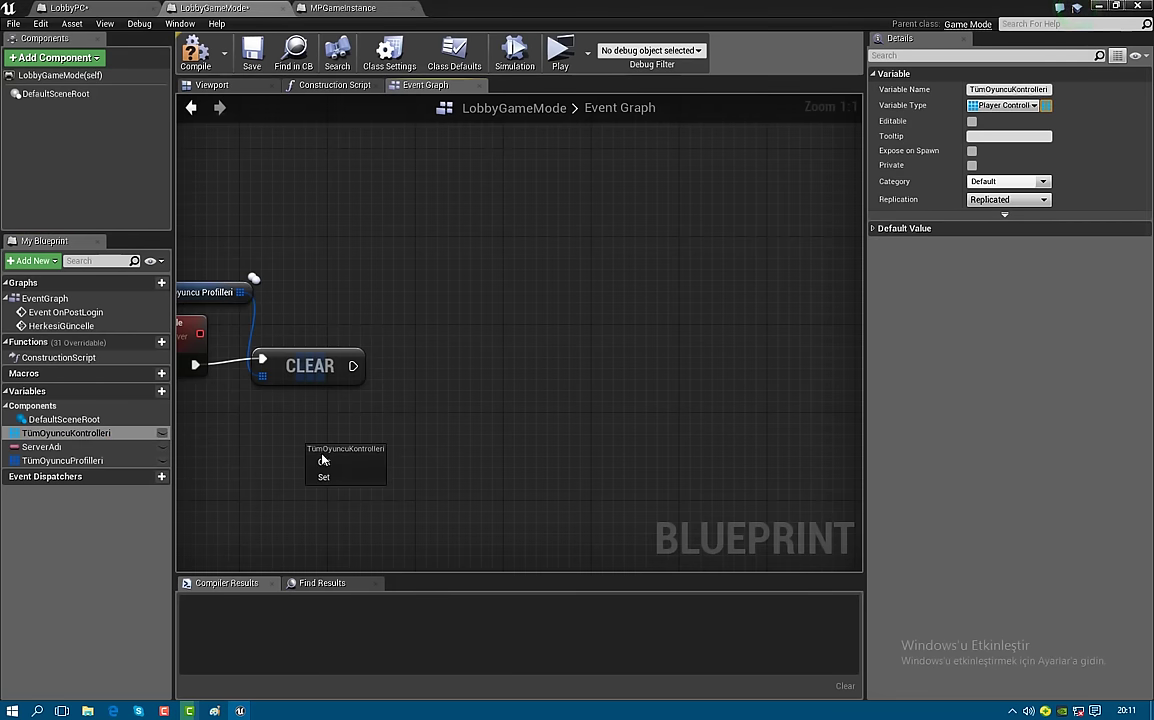
left_click(327, 466)
left_click_drag(410, 458, 478, 378)
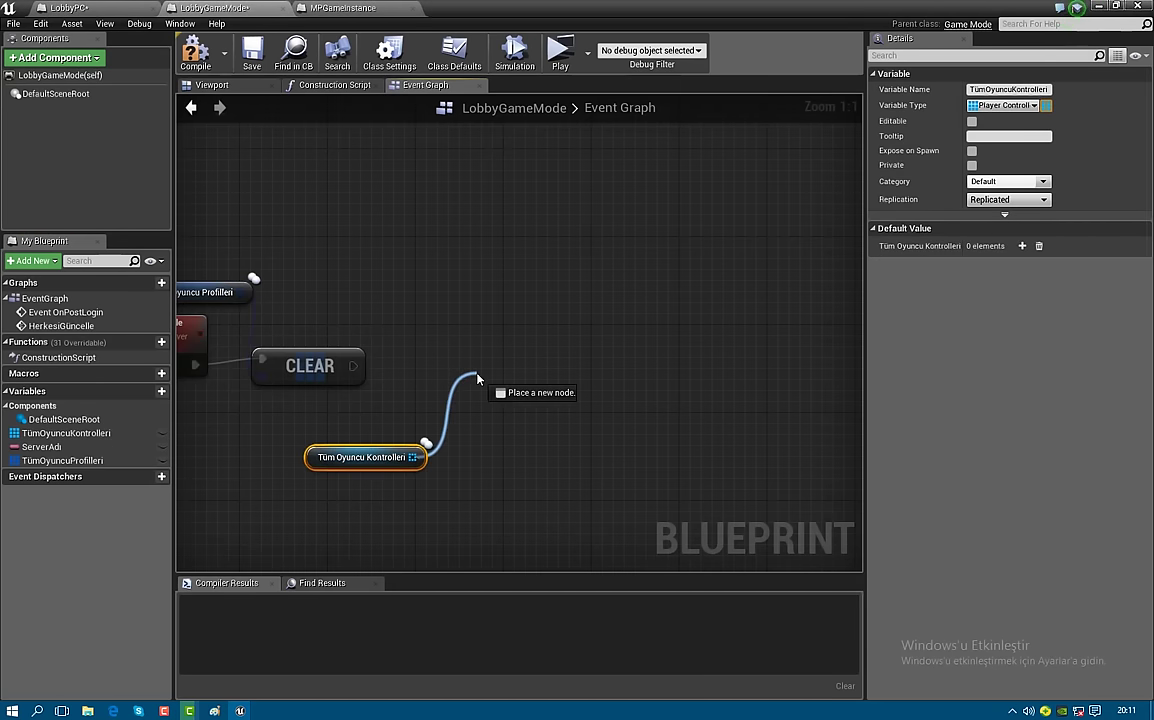
type("foreach")
key("Return")
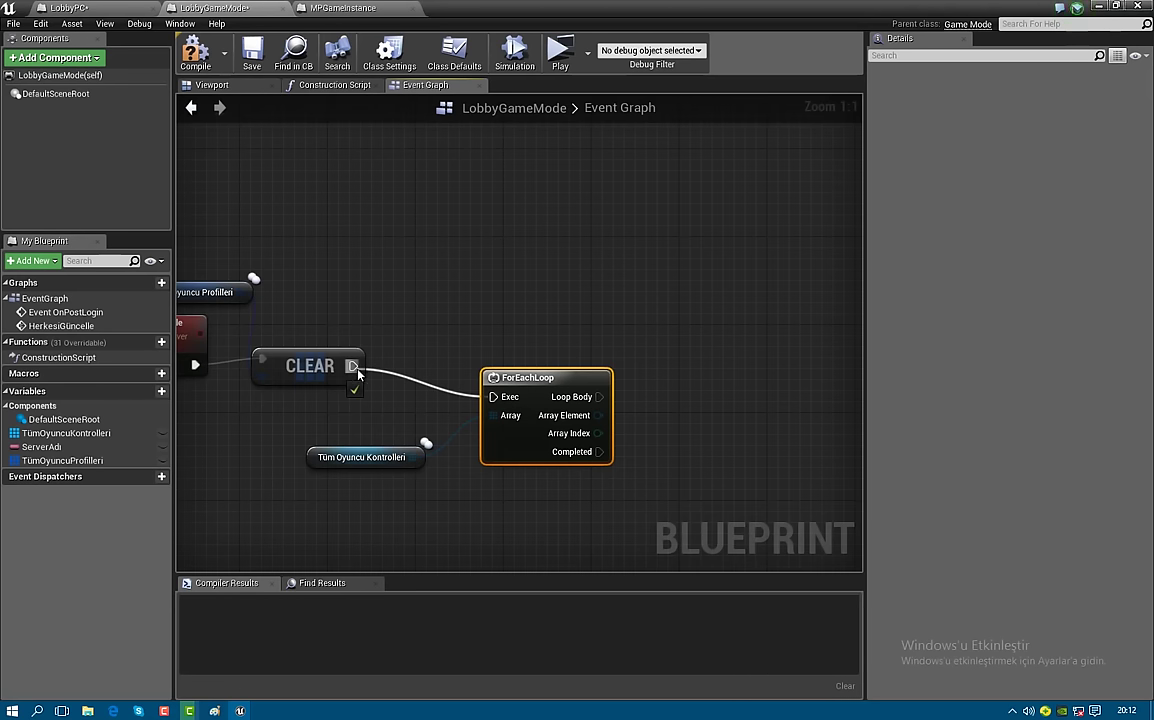
left_click_drag(492, 397, 353, 366)
mouse_move(515, 373)
left_mouse_down()
mouse_move(497, 358)
mouse_move(508, 352)
left_mouse_up()
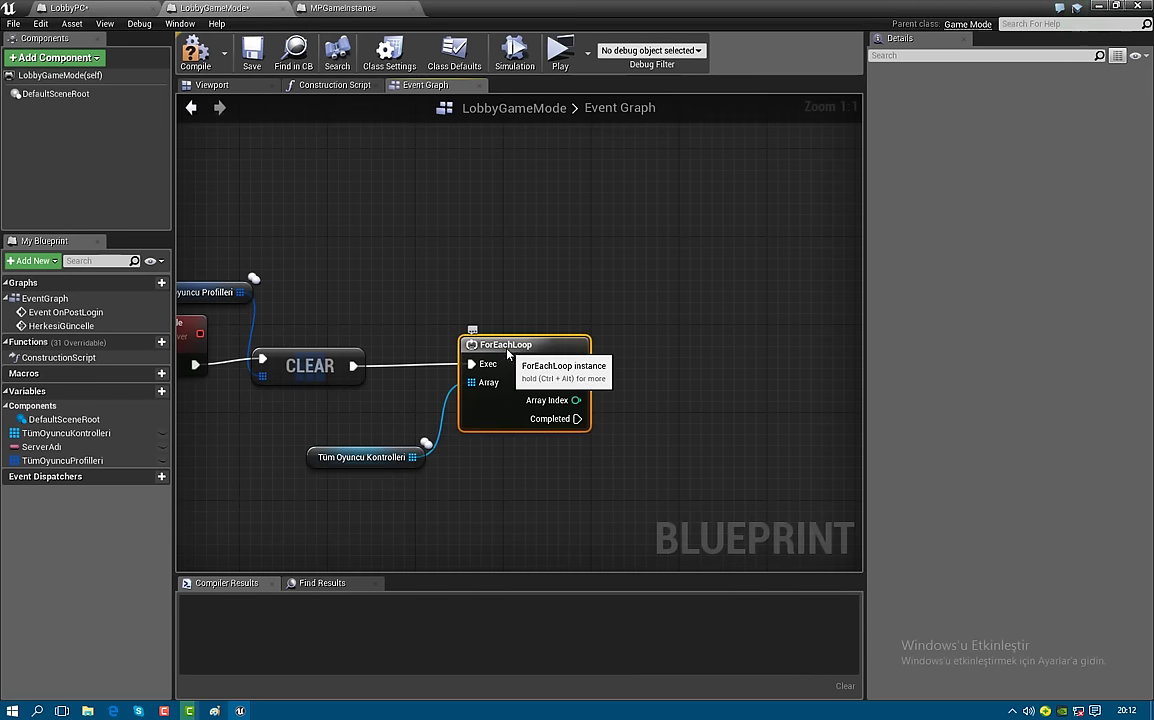
right_click_drag(456, 350, 310, 345)
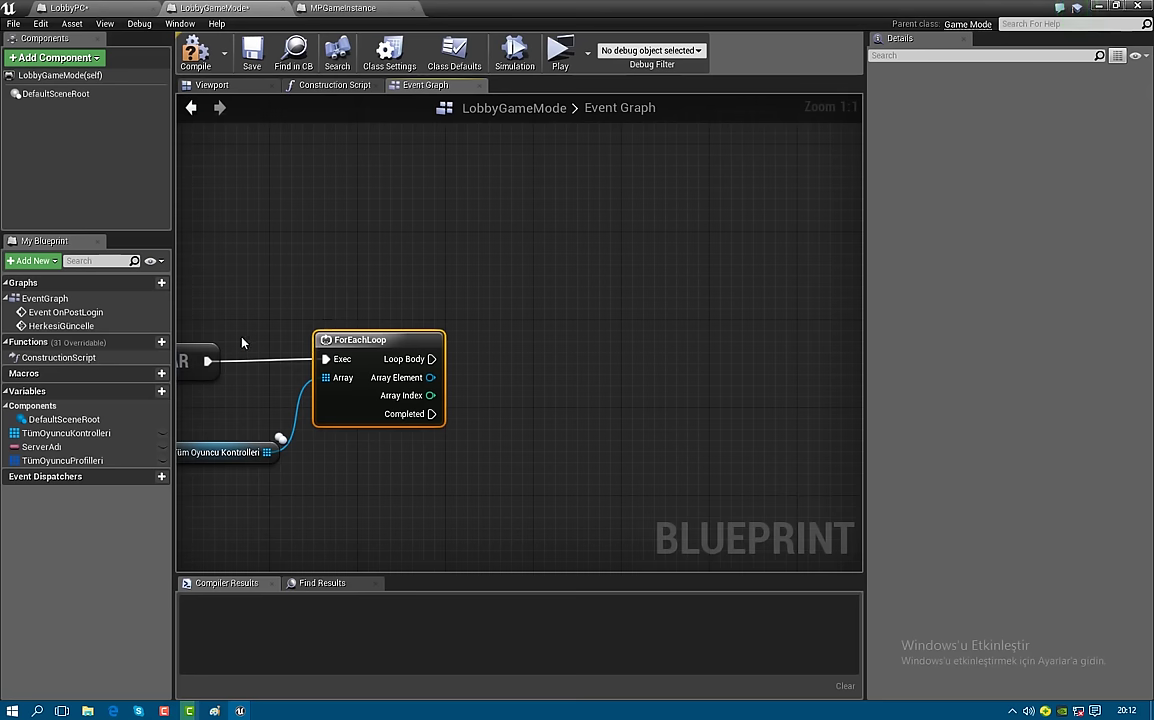
left_click_drag(62, 460, 420, 288)
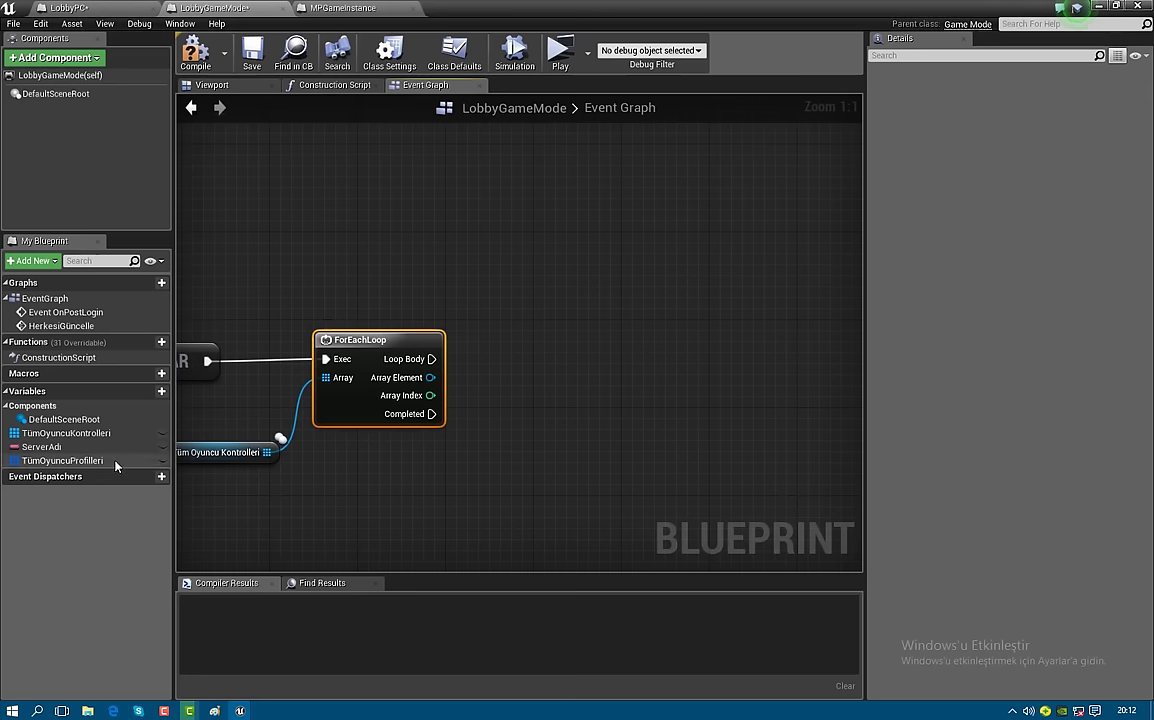
Add an ADD node on Tüm Oyuncu Profilleri, driven by the loop body
left_click(425, 293)
left_click_drag(494, 277, 575, 322)
type("add")
key("Escape")
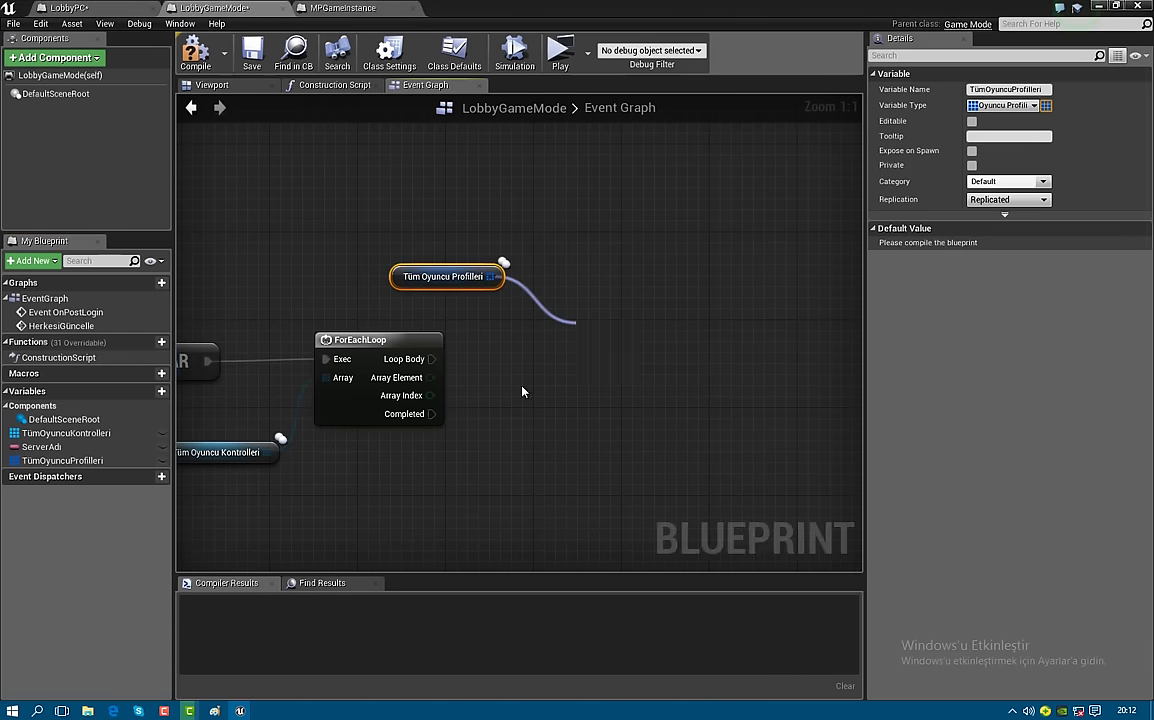
mouse_move(431, 359)
left_mouse_down()
mouse_move(590, 331)
mouse_move(610, 358)
left_mouse_up()
Cast each loop Array Element to LobbyPC from the Loop Body
mouse_move(430, 377)
left_mouse_down()
mouse_move(490, 424)
mouse_move(465, 418)
left_mouse_up()
type("getoy")
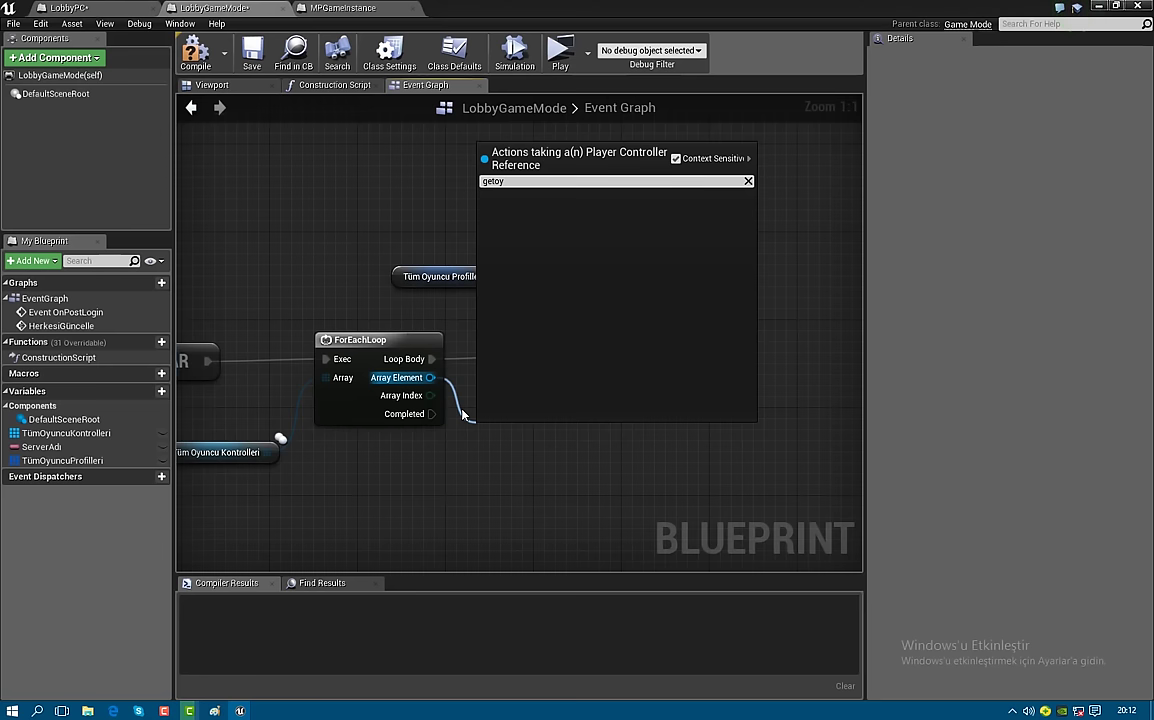
key("BackSpace")
key("BackSpace")
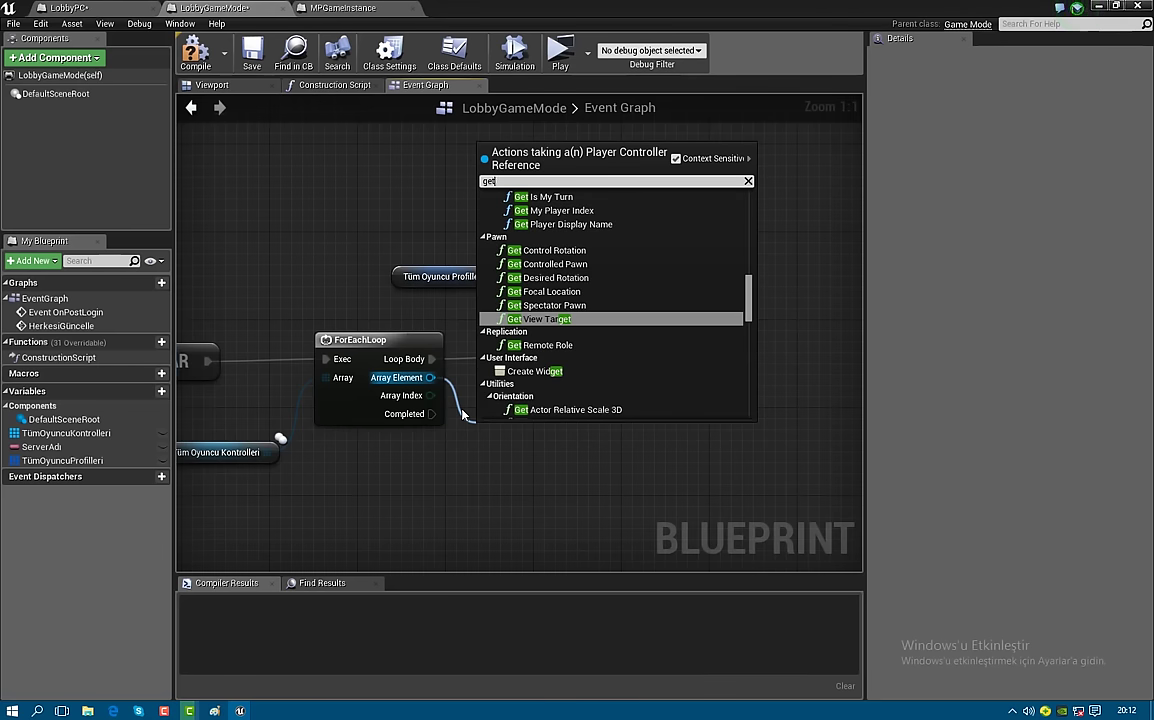
type("pl")
key("BackSpace")
key("BackSpace")
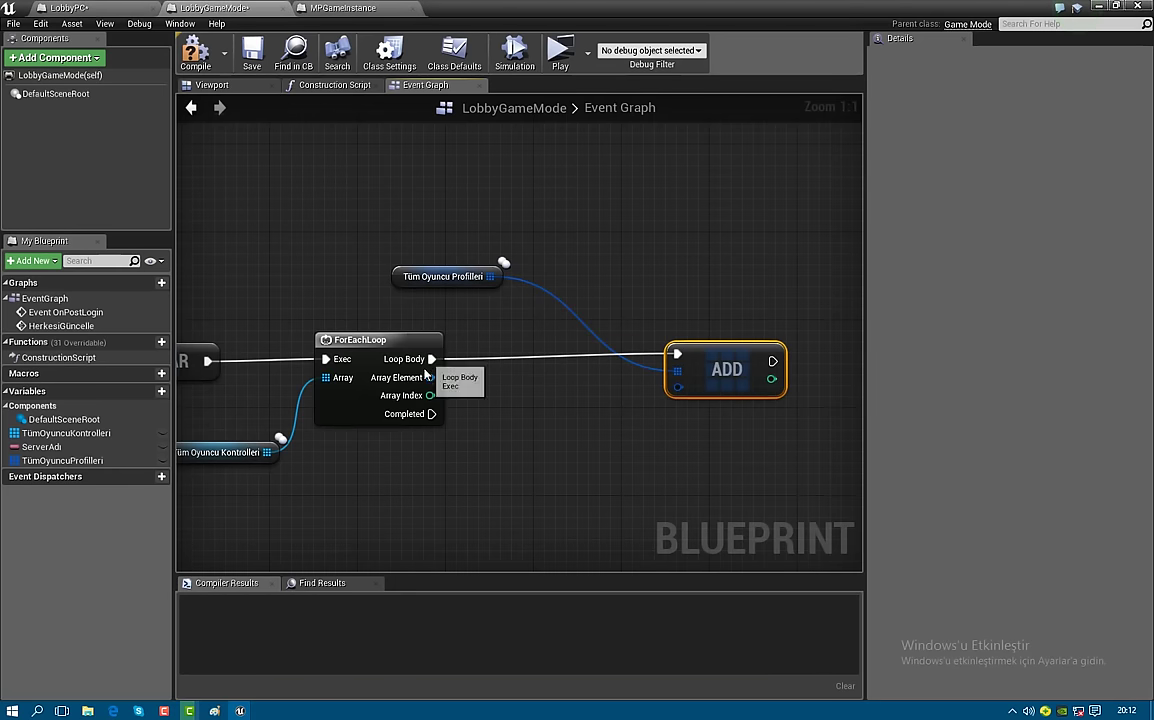
left_click_drag(430, 377, 489, 382)
type("castto")
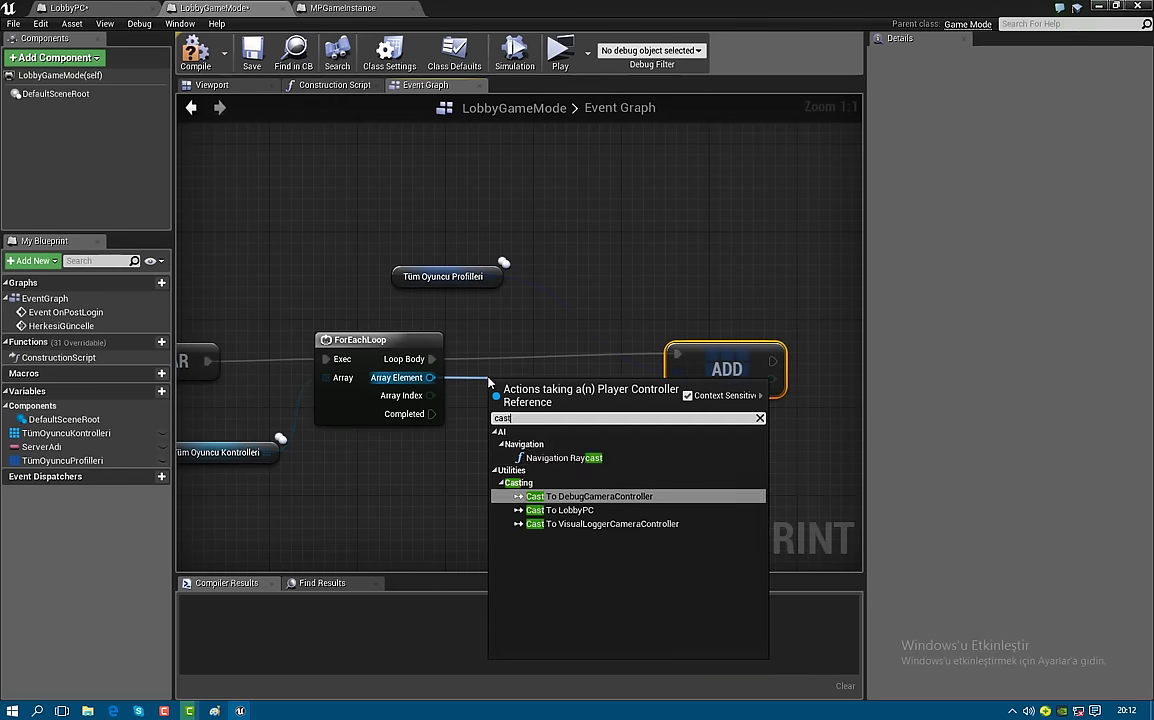
left_click(560, 471)
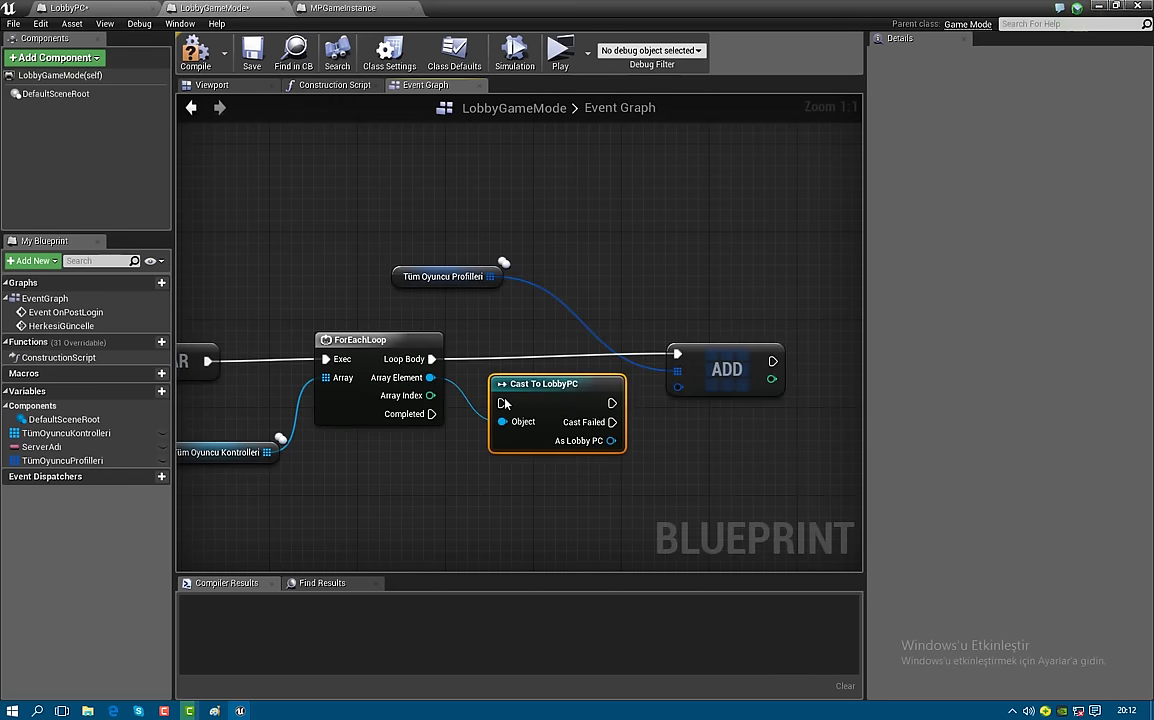
mouse_move(429, 358)
left_mouse_down()
mouse_move(505, 403)
mouse_move(513, 362)
mouse_move(677, 354)
left_mouse_up()
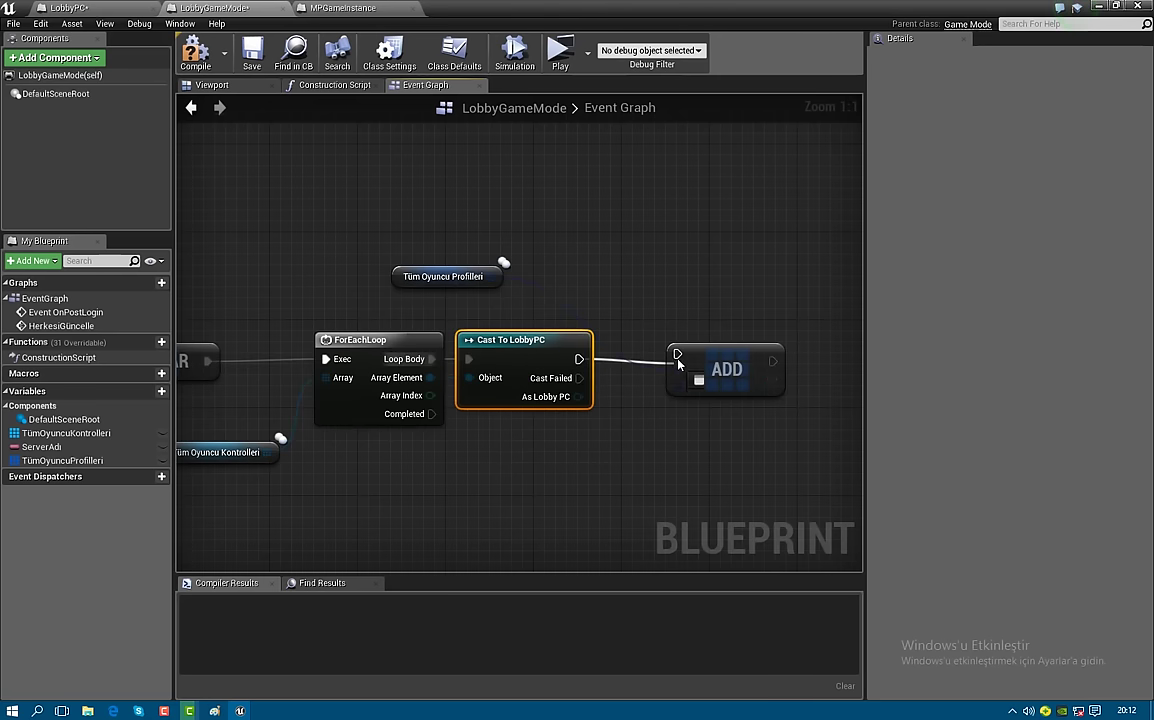
Feed the cast player's Oyuncu Profili into the ADD item and compile LobbyGameMode
left_click_drag(578, 396, 608, 432)
type("oyuncu")
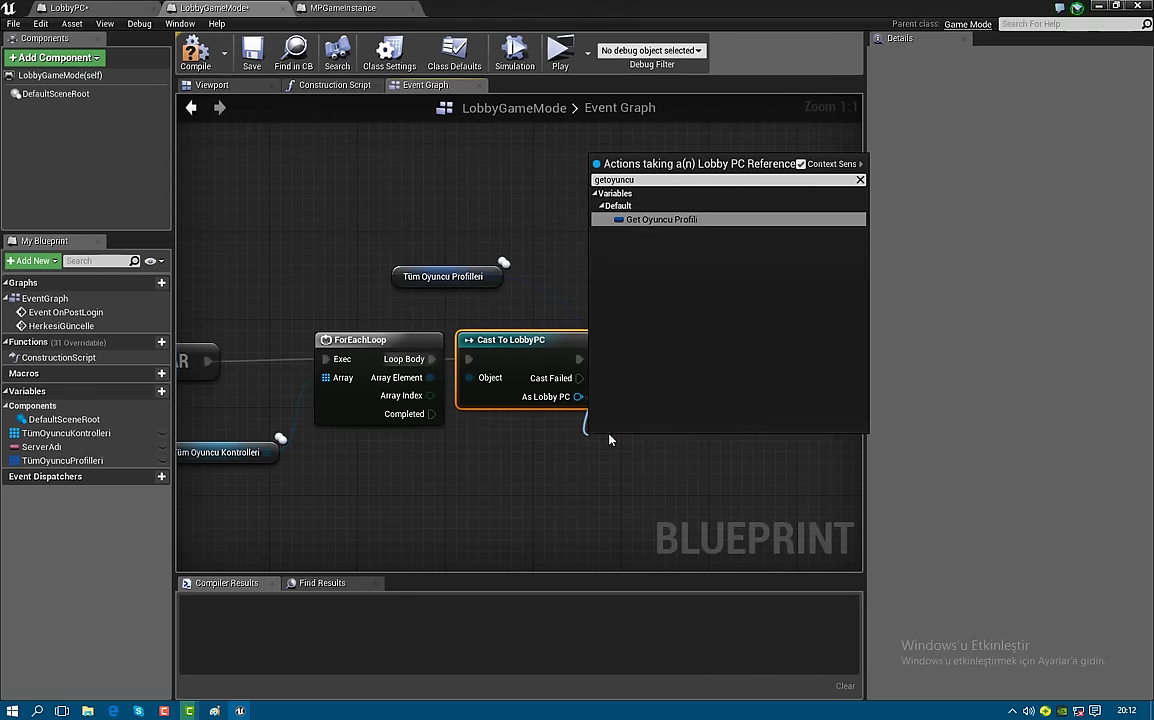
key("Return")
left_click_drag(716, 441, 678, 387)
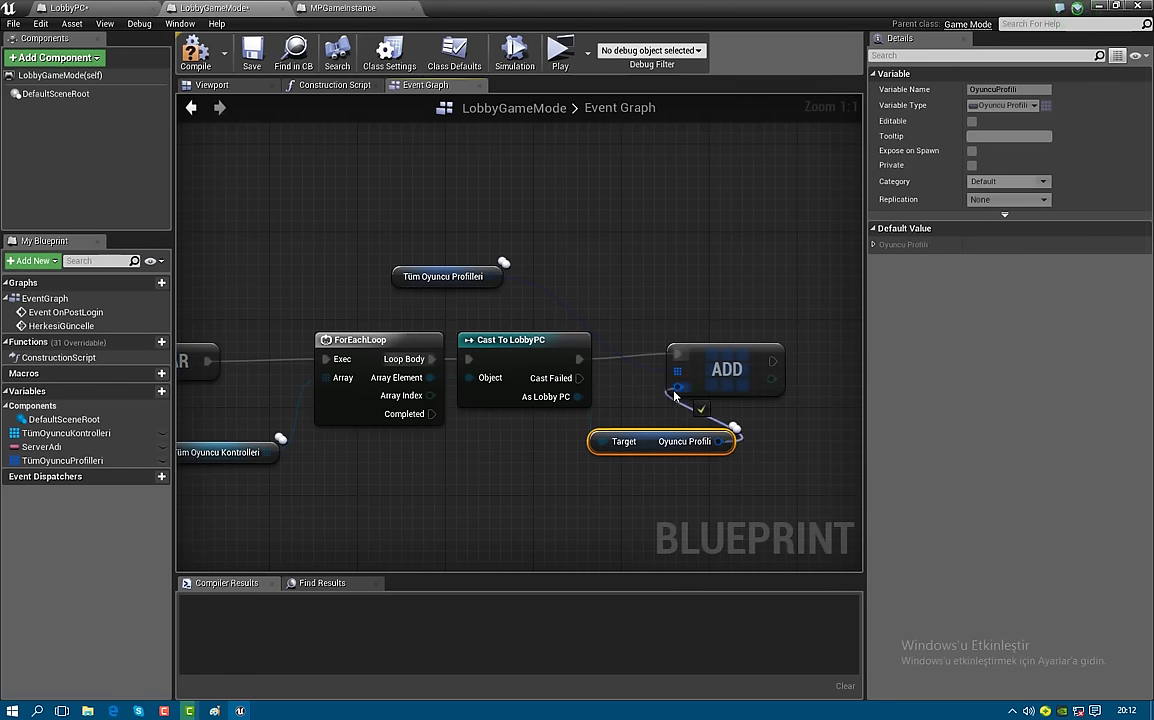
mouse_move(409, 470)
right_mouse_down()
mouse_move(439, 444)
mouse_move(465, 385)
right_mouse_up()
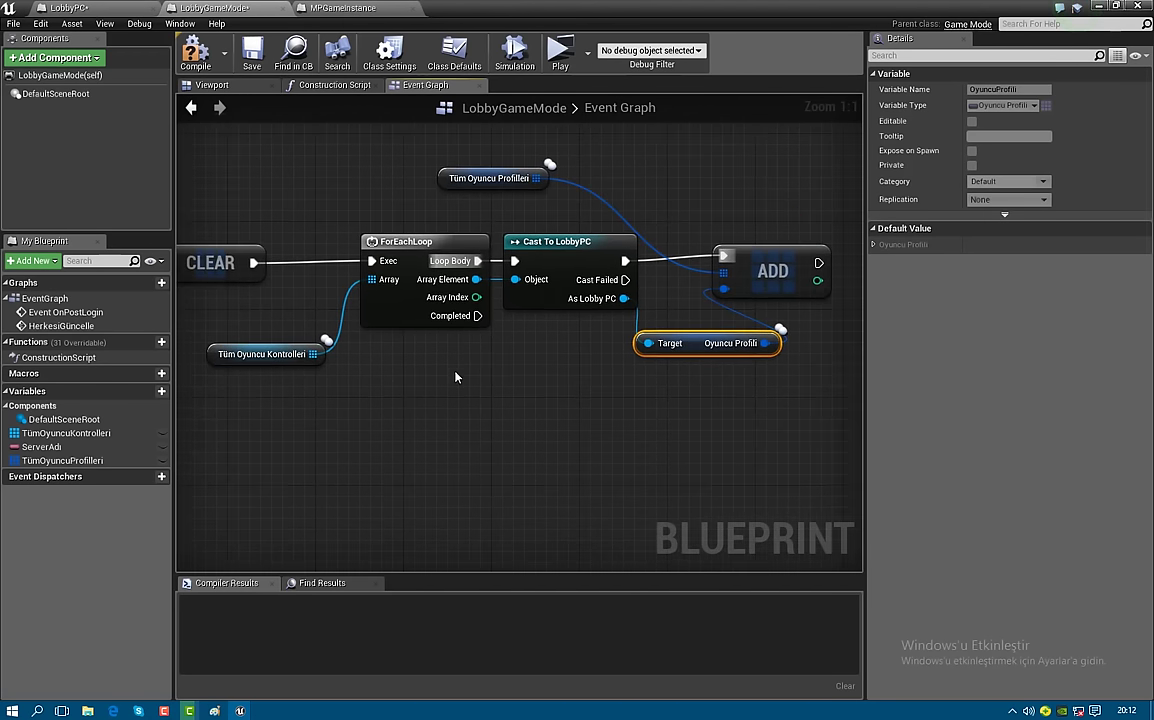
scroll(441, 330, "down", 3)
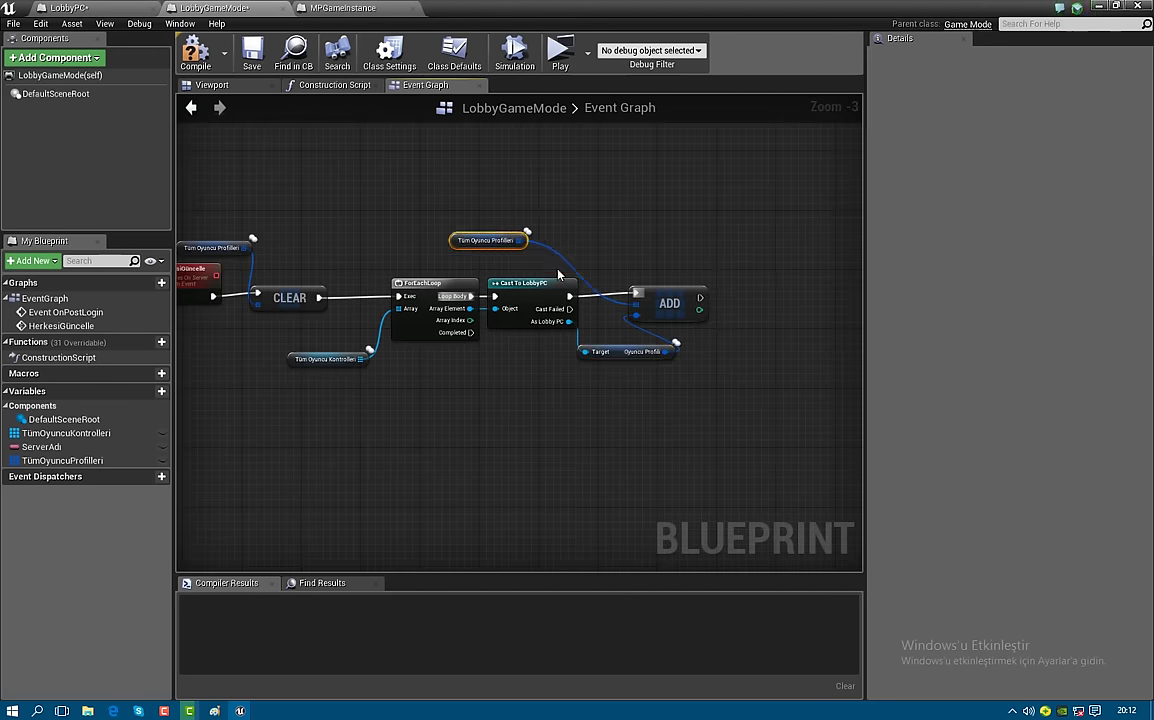
left_click_drag(483, 246, 543, 260)
left_click(194, 58)
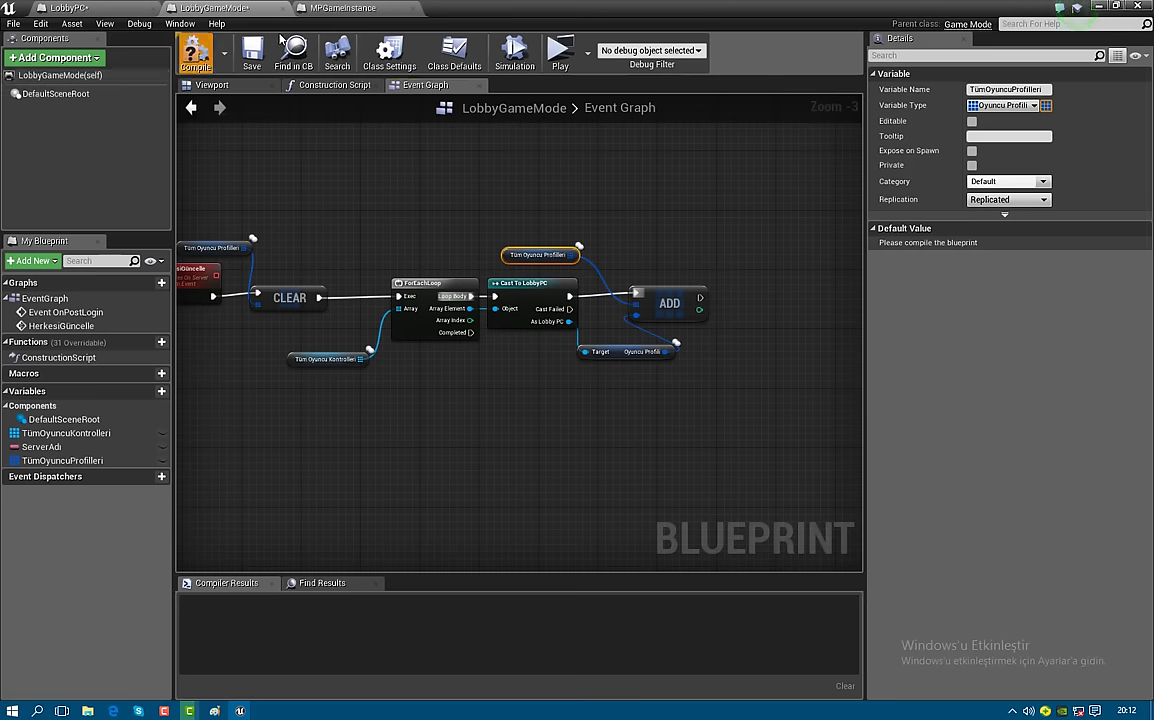
Add a TümOyuncuProfilleri variable of type Oyuncu Profili to LobbyPC and save it
left_click(100, 10)
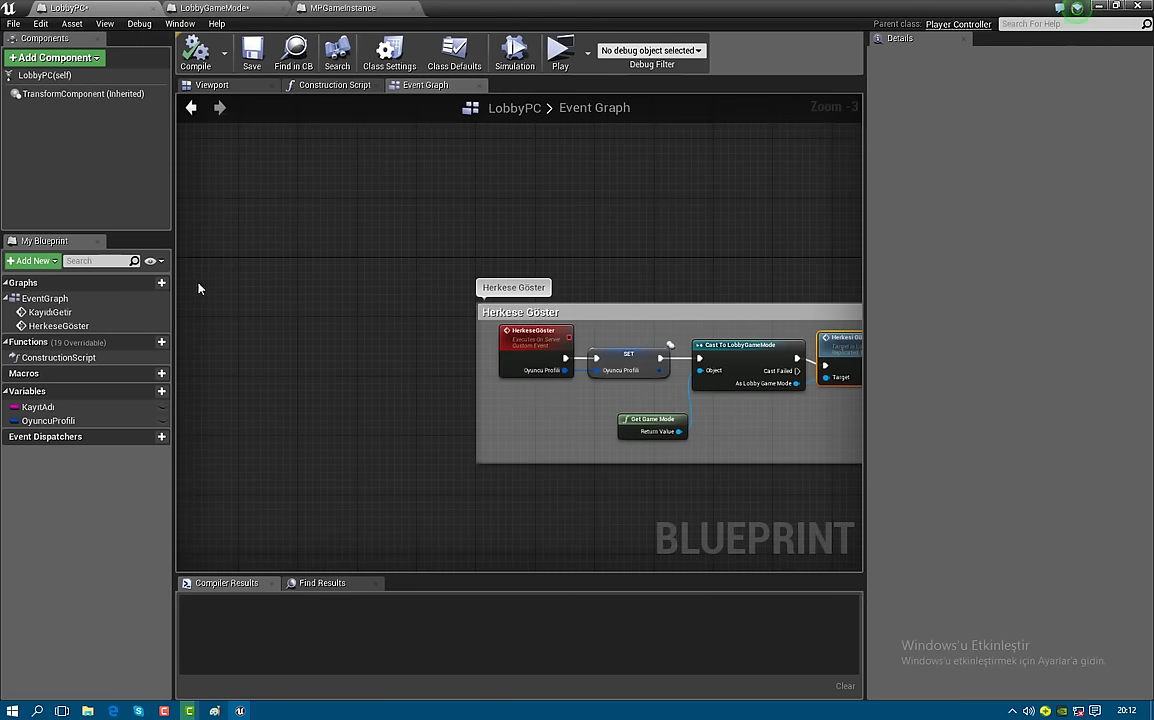
left_click(137, 392)
type("TümOyuncuProfilleri")
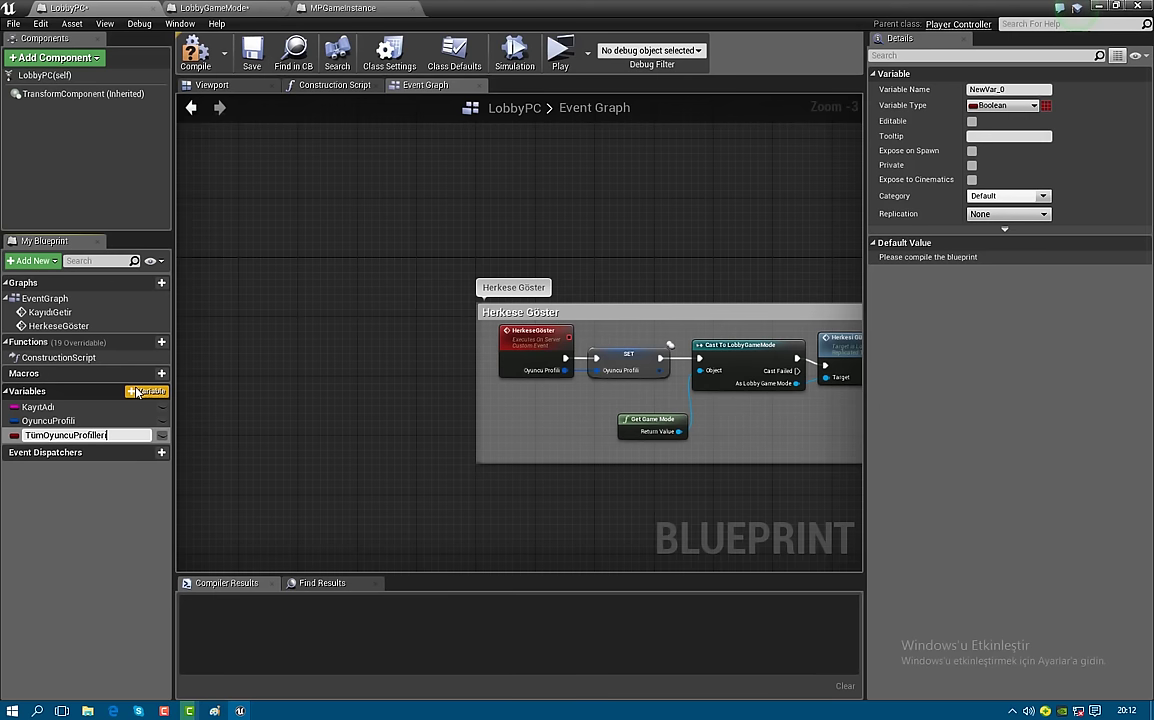
key("Return")
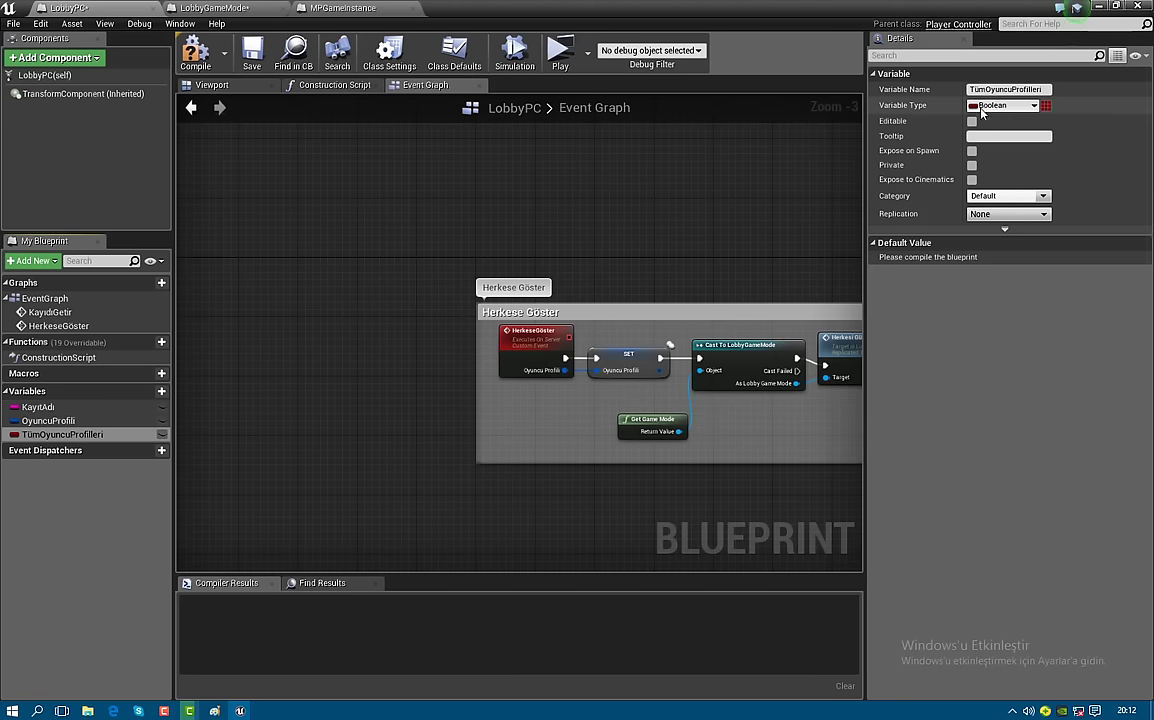
left_click(1003, 105)
type("oyuncu")
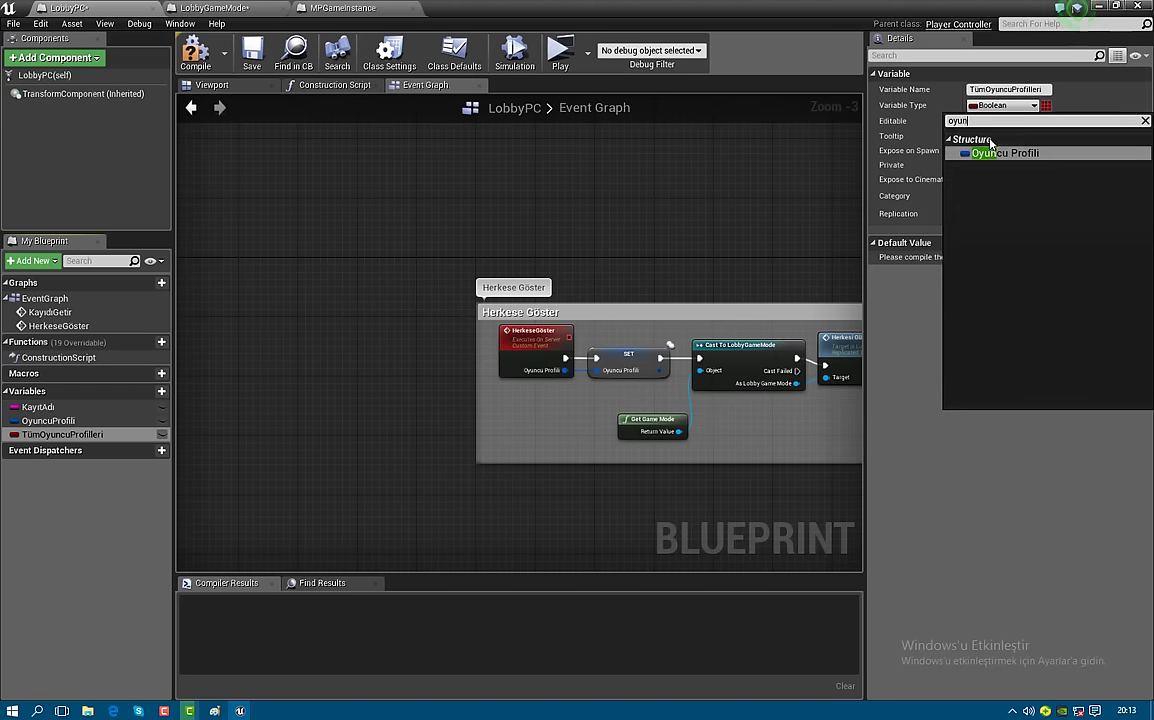
left_click(995, 153)
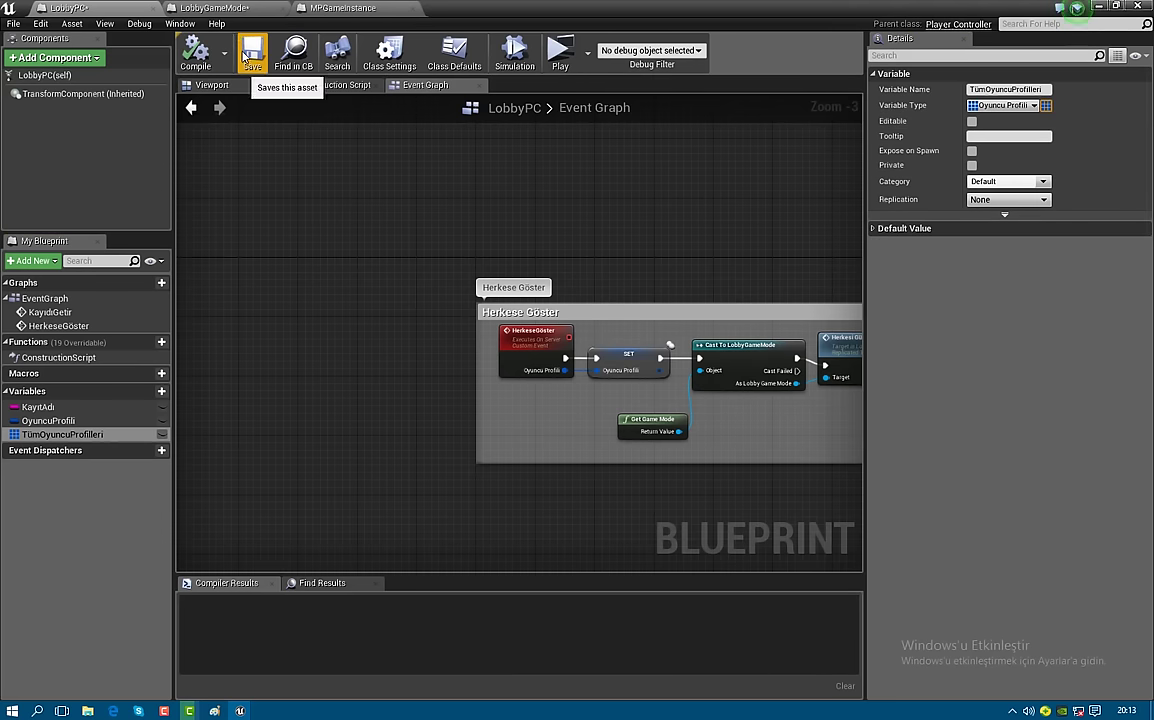
left_click(242, 58)
Add a second ForEachLoop over Tüm Oyuncu Kontrolleri after the first loop completes
key("ctrl+Tab")
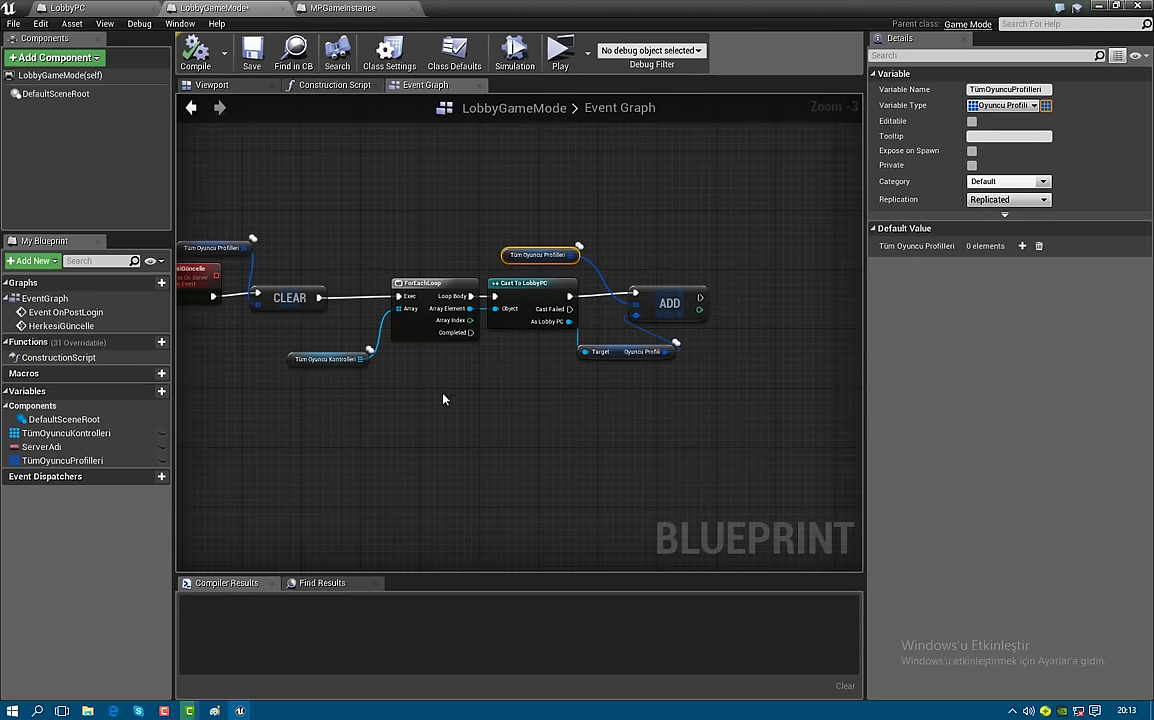
scroll(464, 368, "up", 3)
left_click_drag(478, 310, 390, 466)
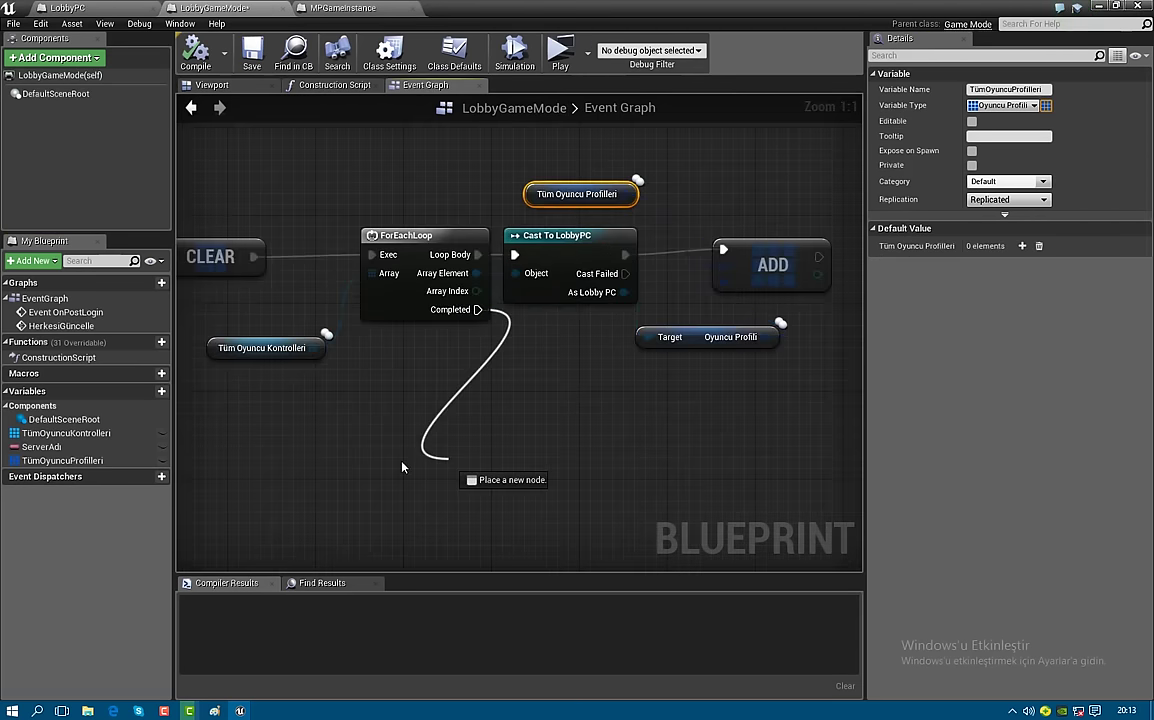
type("foreac")
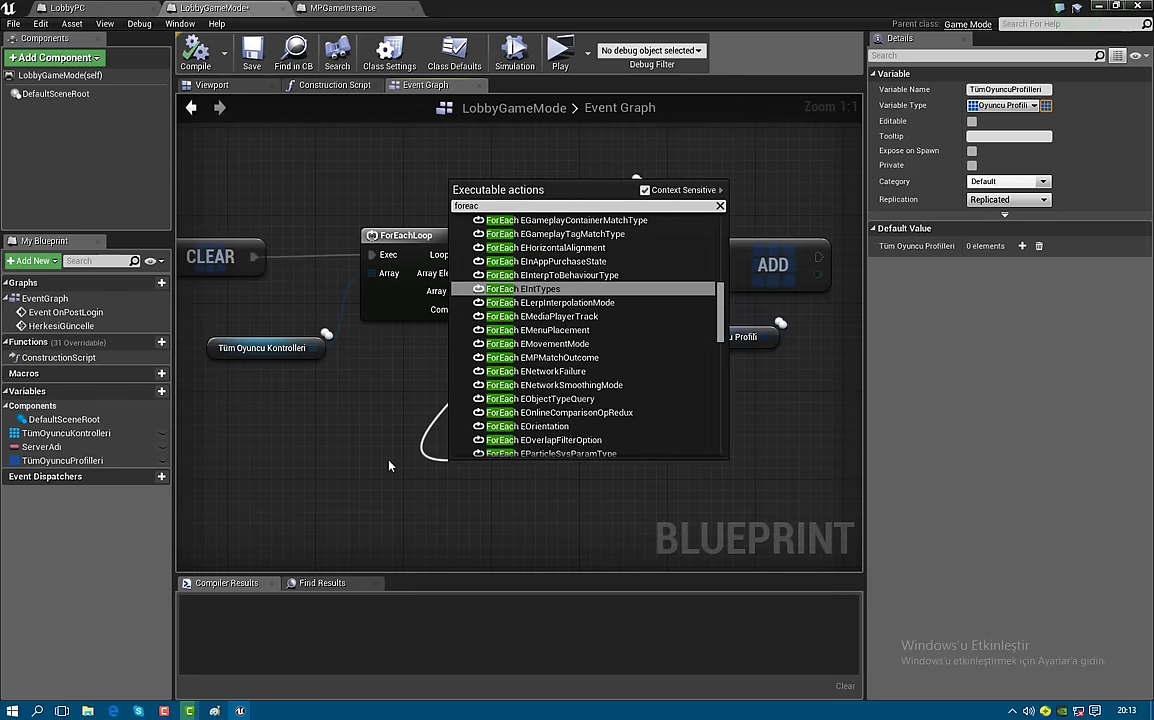
type("hloop")
key("Return")
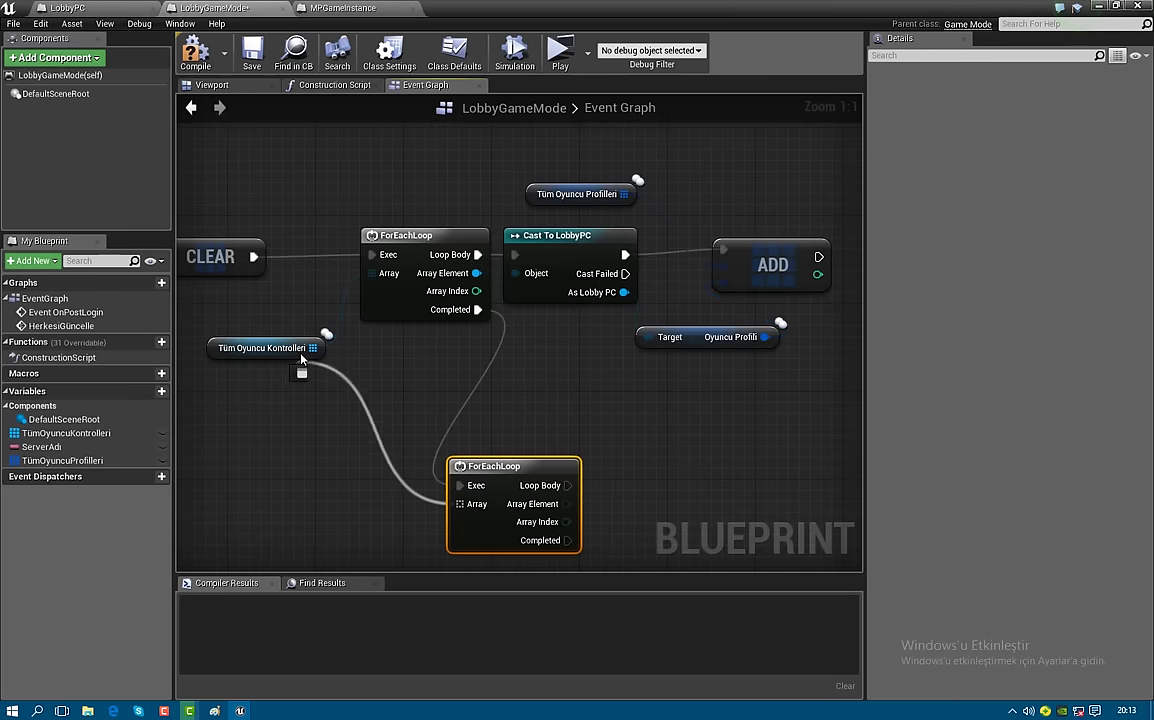
left_click_drag(460, 504, 313, 348)
right_click_drag(515, 458, 326, 415)
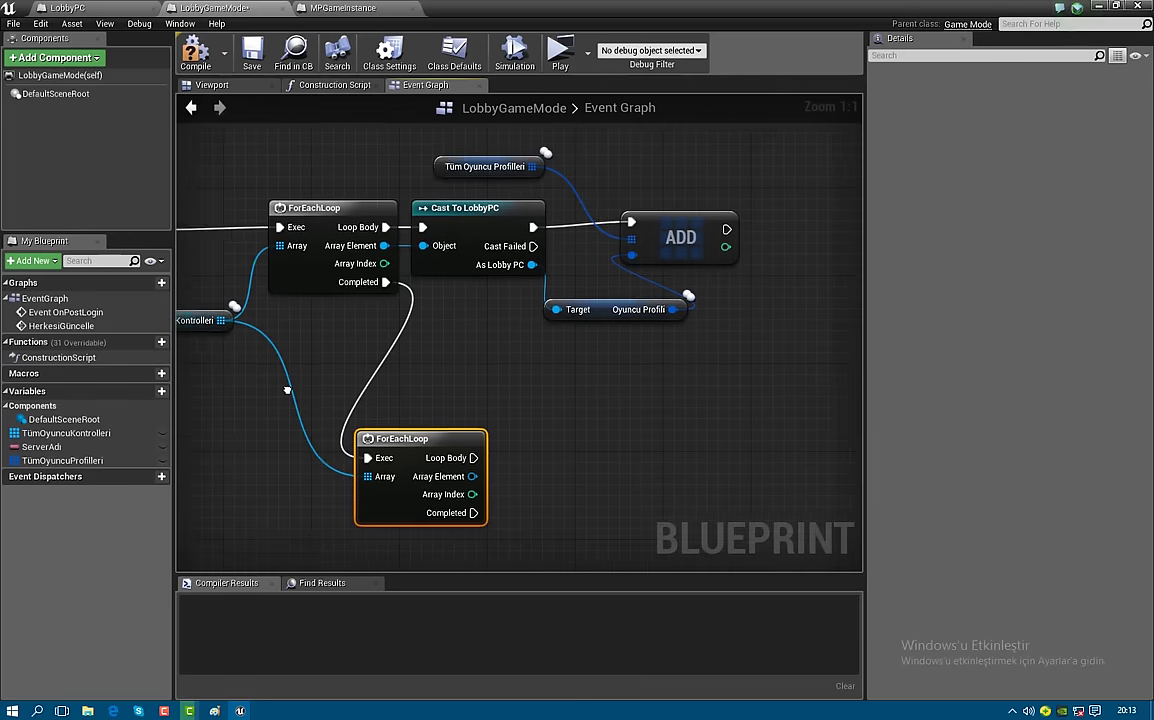
Cast each second-loop Array Element to LobbyPC from its Loop Body
left_click_drag(375, 461, 457, 468)
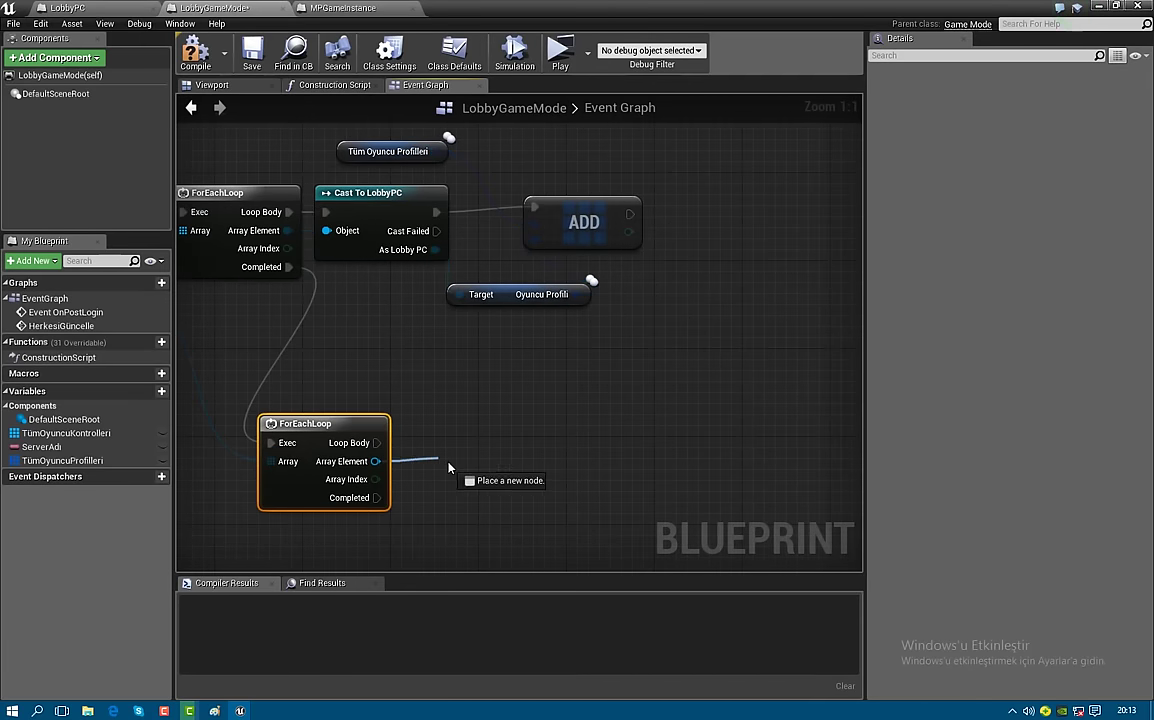
type("cast to l")
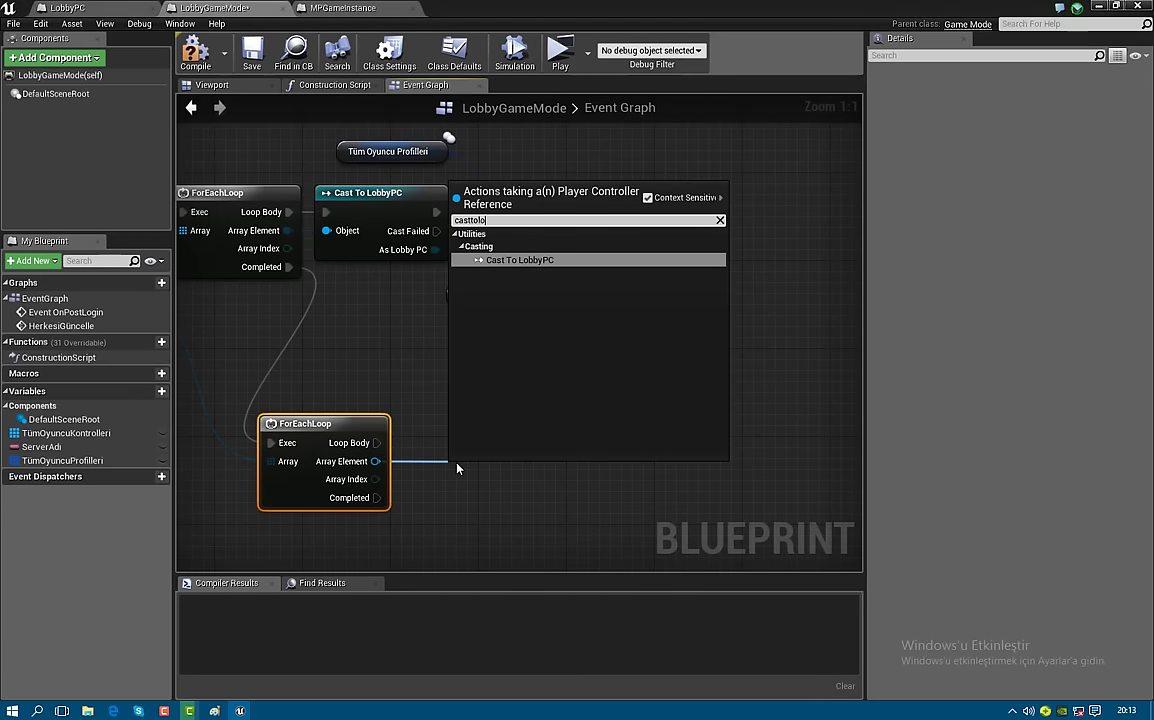
key("Return")
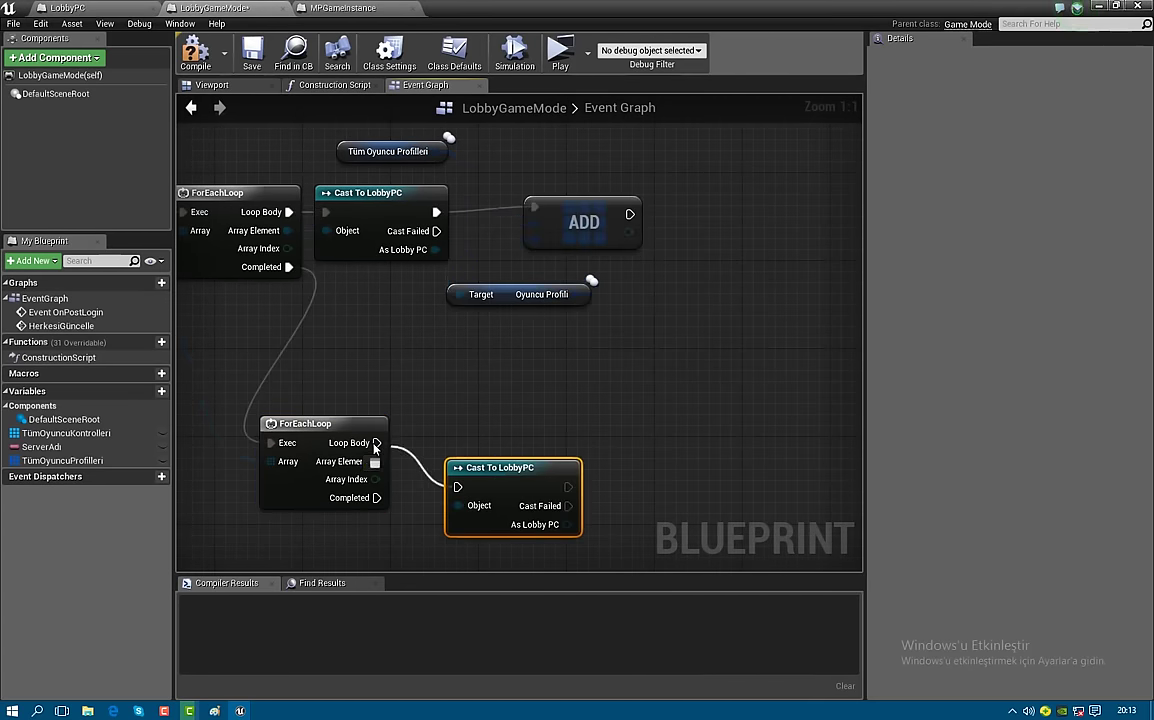
left_click_drag(457, 486, 376, 442)
left_click_drag(467, 458, 434, 414)
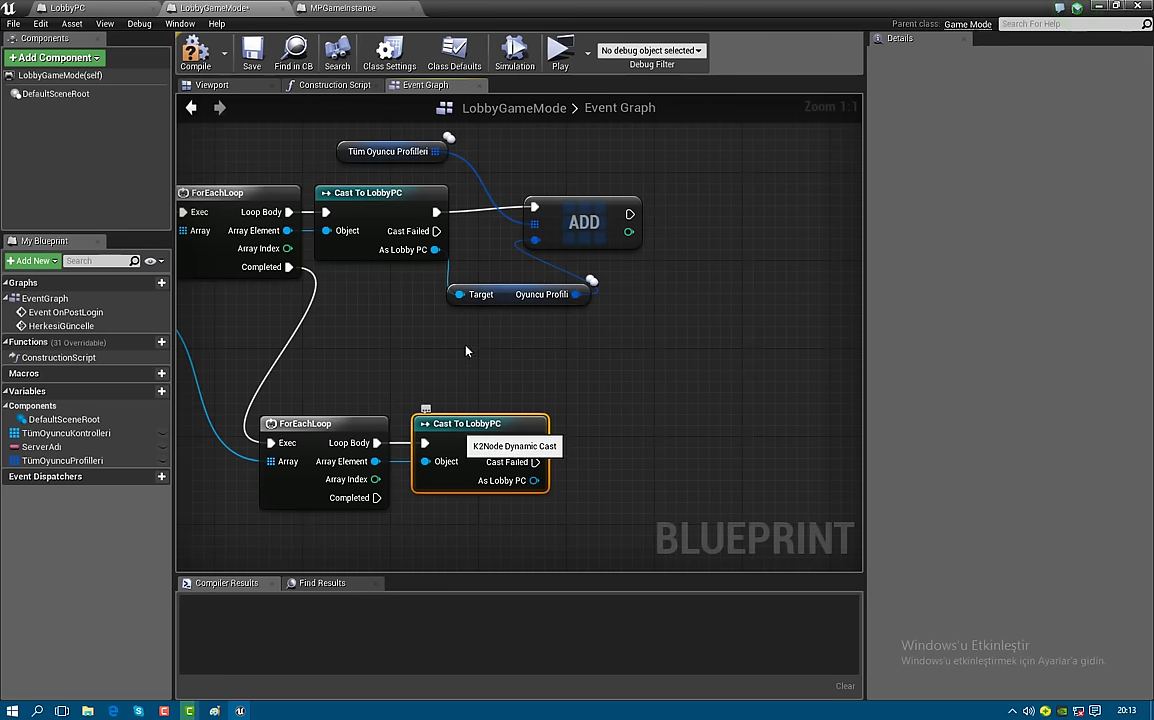
Add a SET Oyuncu Profili node after the cast, then delete it
left_click_drag(534, 480, 611, 483)
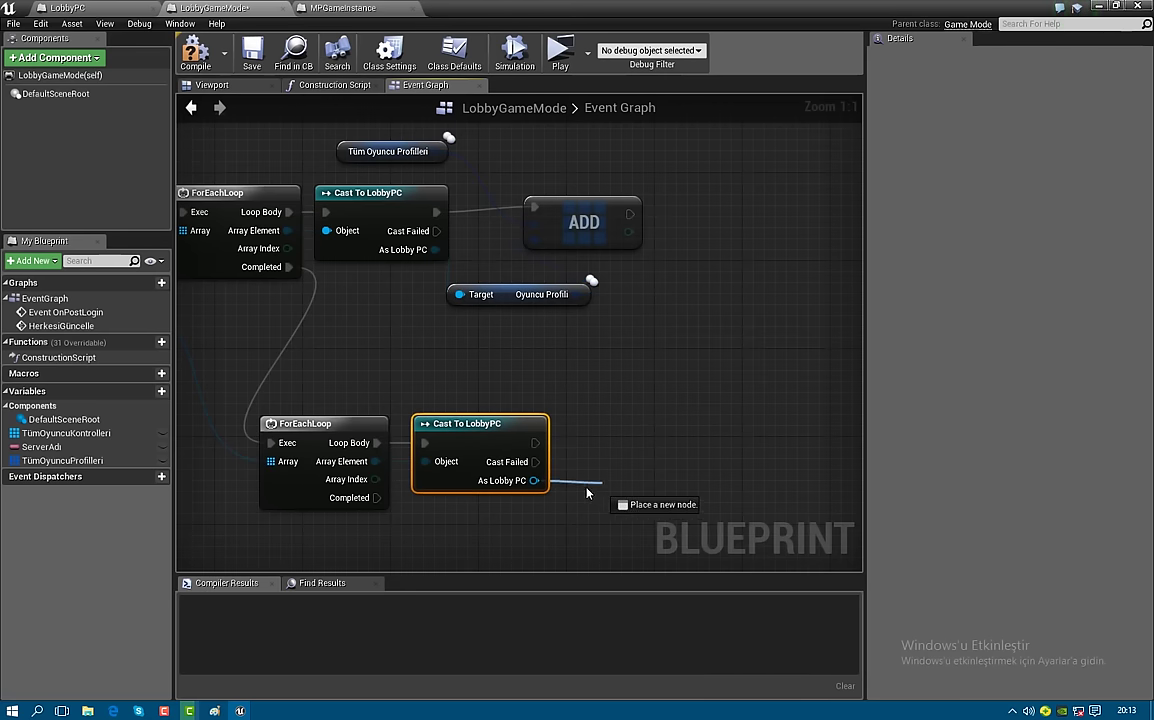
left_click_drag(611, 483, 611, 479)
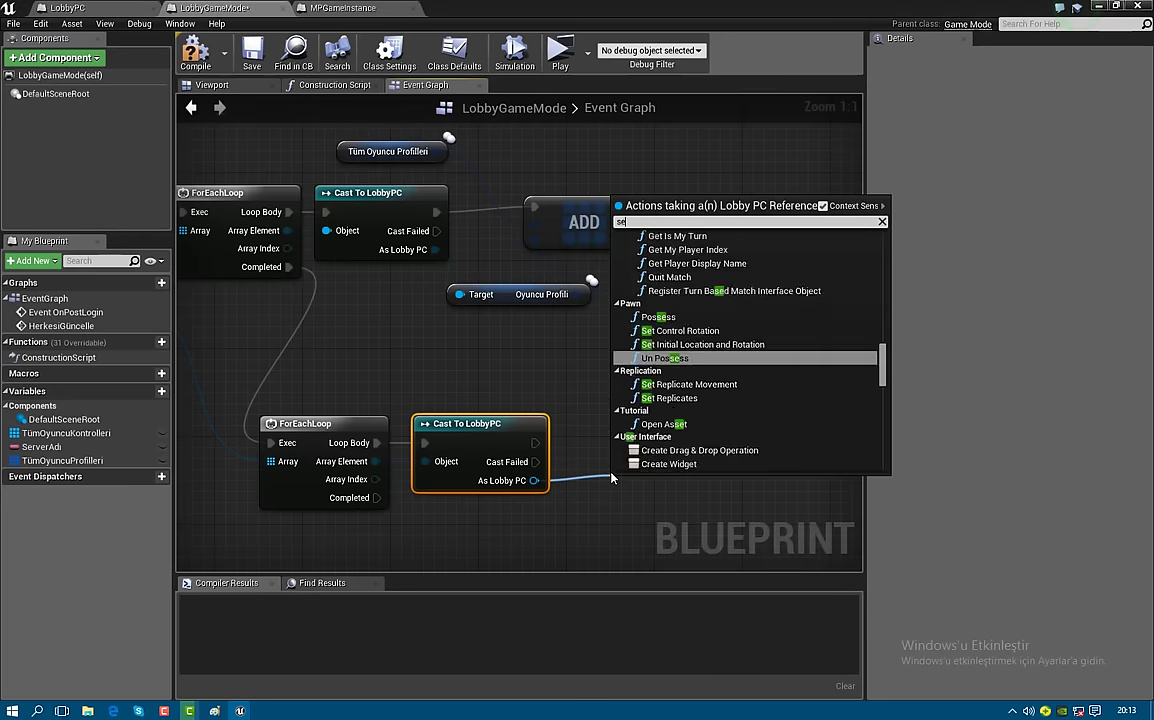
type("setoy")
key("Return")
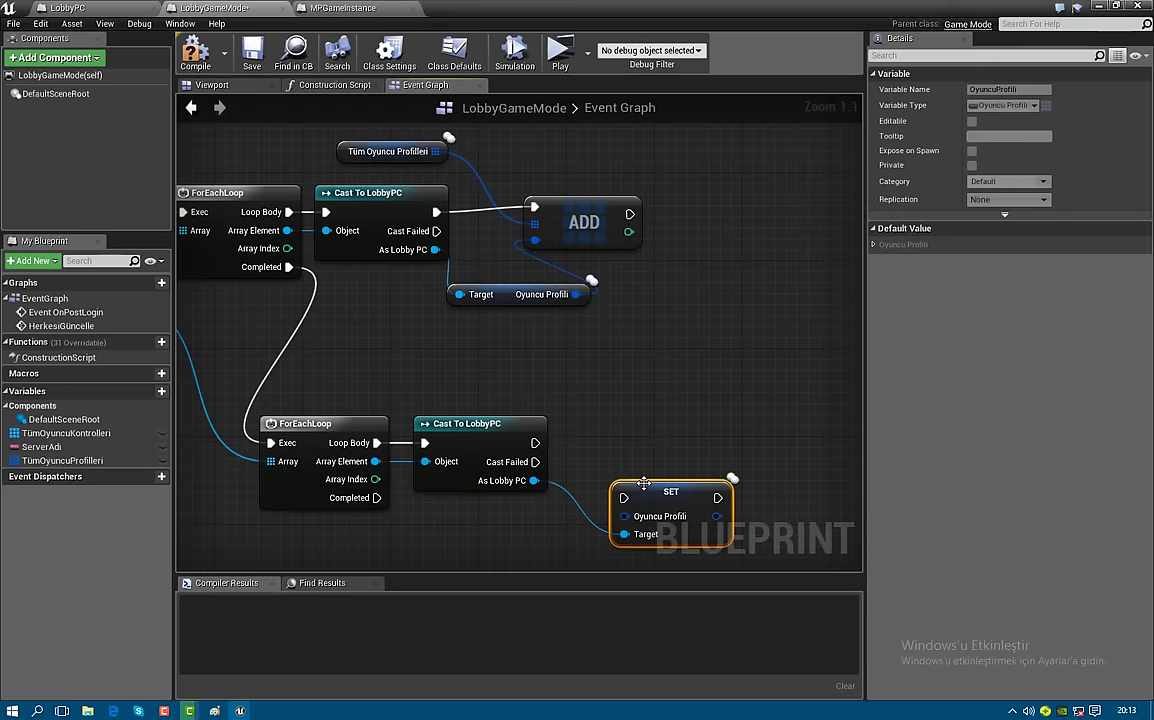
mouse_move(535, 442)
left_mouse_down()
mouse_move(643, 494)
mouse_move(673, 494)
left_mouse_up()
key("Escape")
key("Delete")
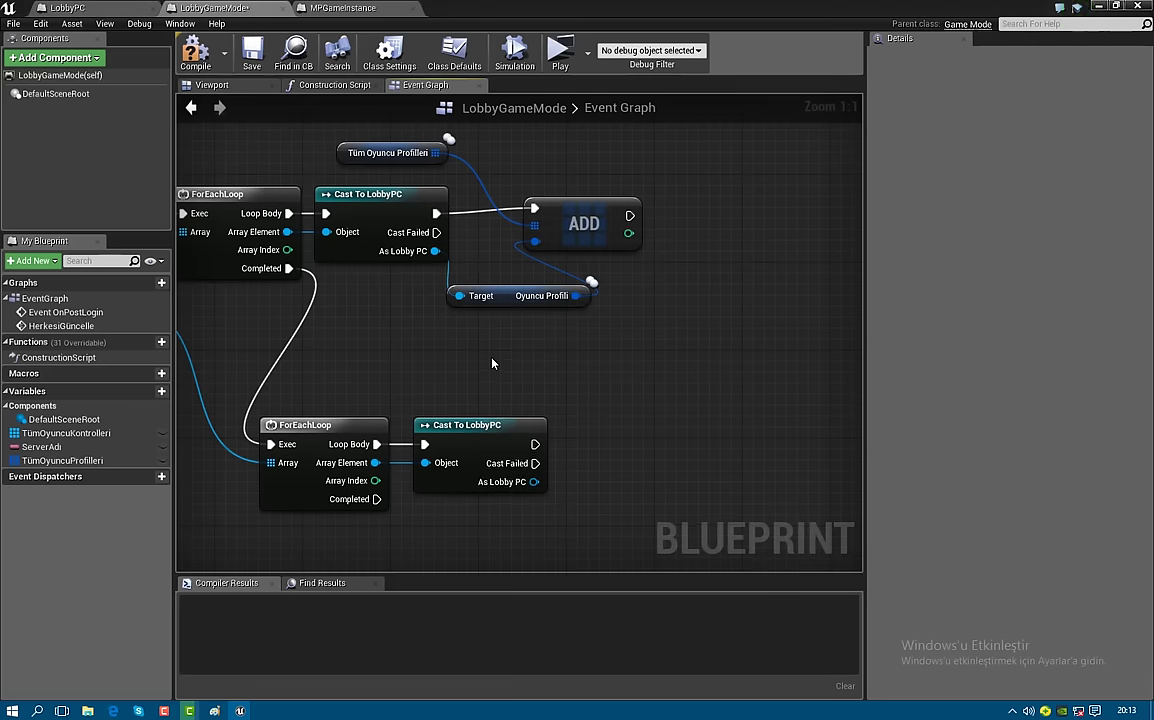
Set the LobbyPC's Tüm Oyuncu Profilleri after a successful Cast To LobbyPC
right_click(455, 385)
key("Escape")
right_click_drag(524, 483, 498, 452)
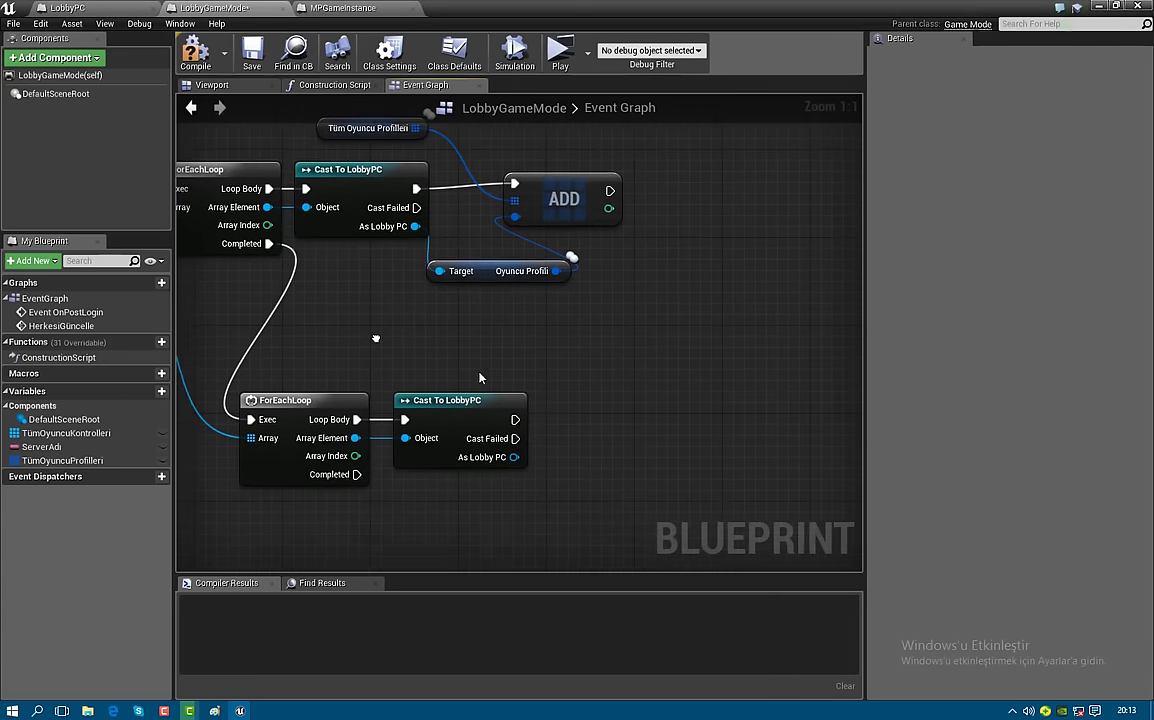
left_click_drag(508, 451, 576, 442)
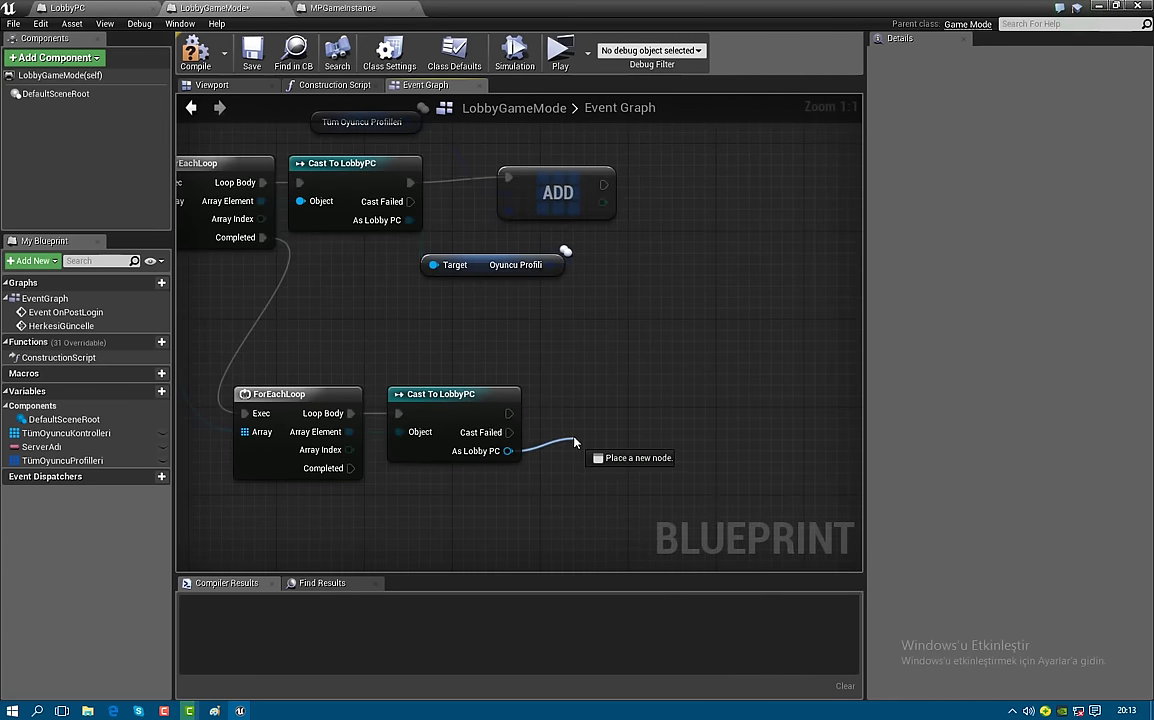
type("seto")
key("BackSpace")
type("t")
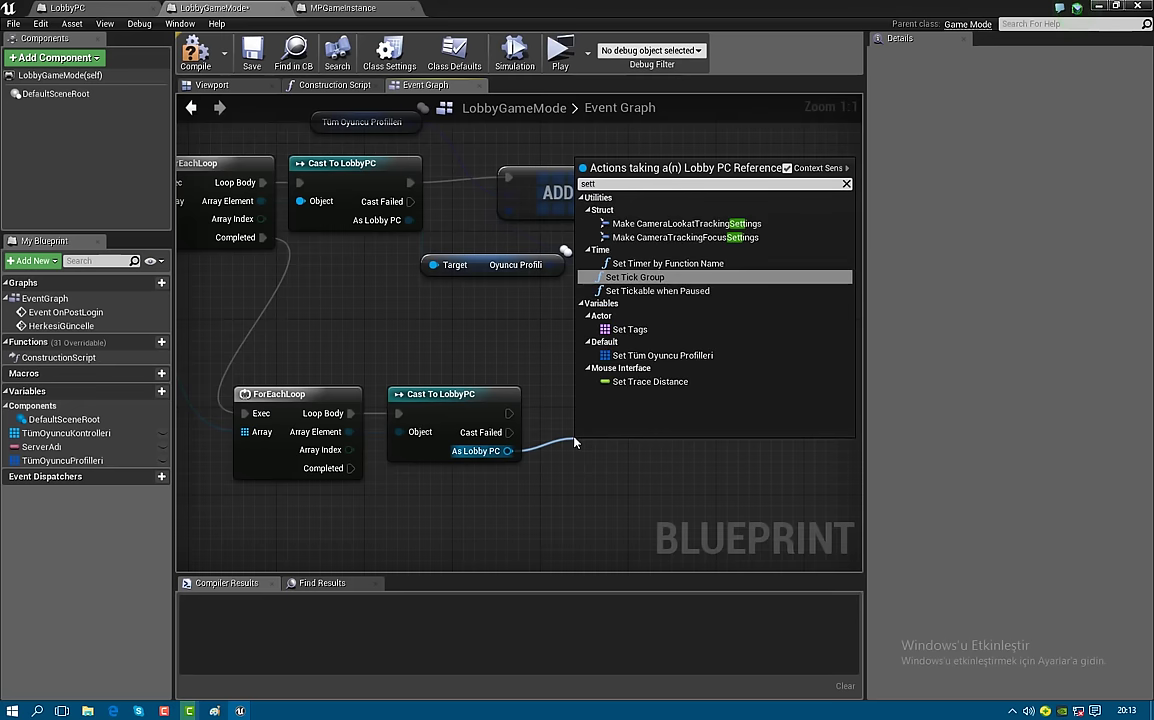
key("Down")
key("Down")
key("Down")
key("Return")
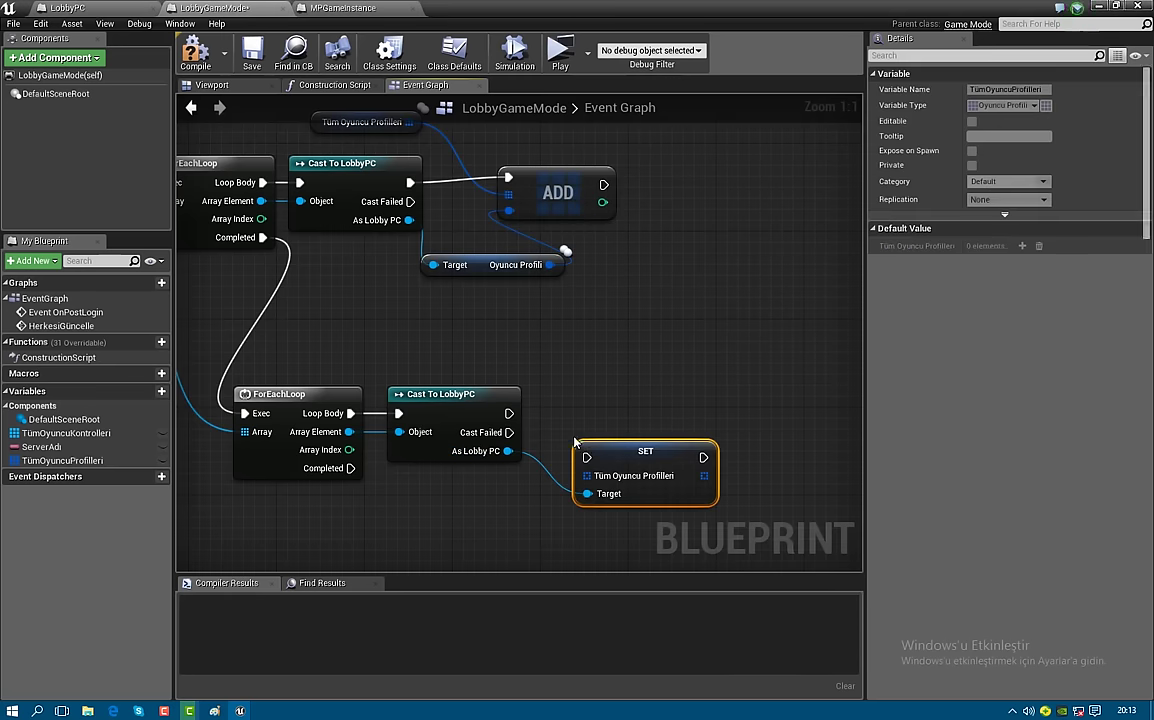
left_click_drag(589, 457, 508, 413)
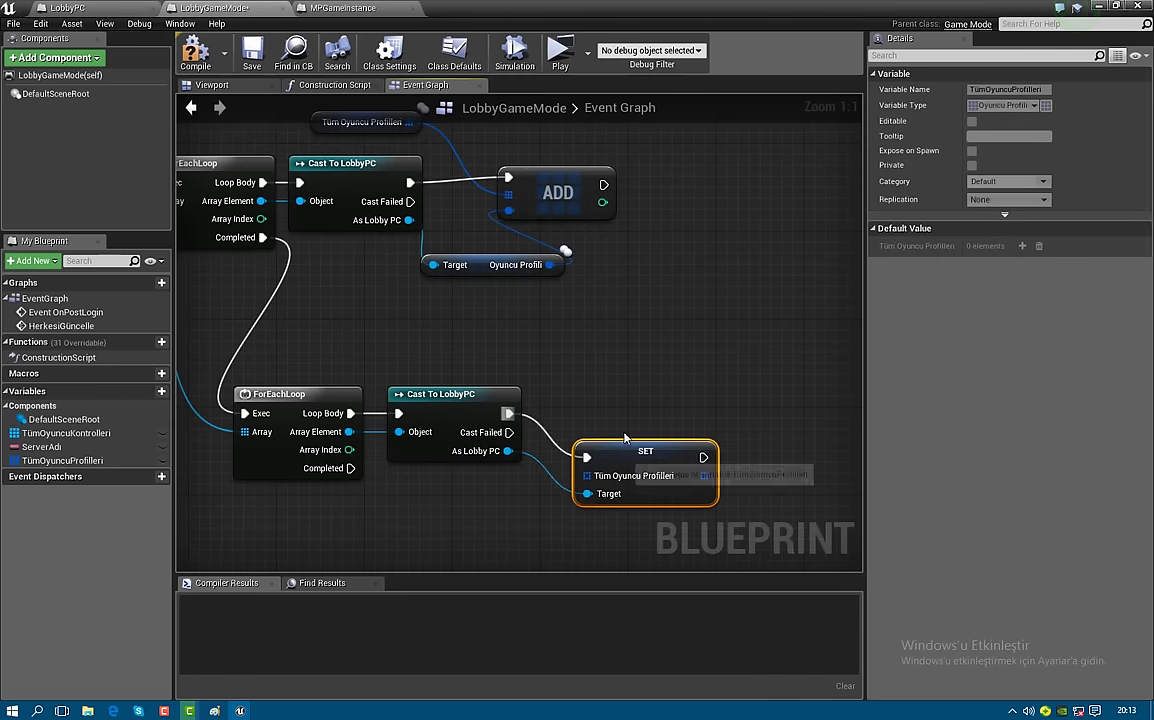
mouse_move(619, 451)
left_mouse_down()
mouse_move(619, 418)
mouse_move(586, 437)
left_mouse_up()
Make Tüm Oyuncu Profilleri replicated and move its getter below the cast
left_click(62, 460)
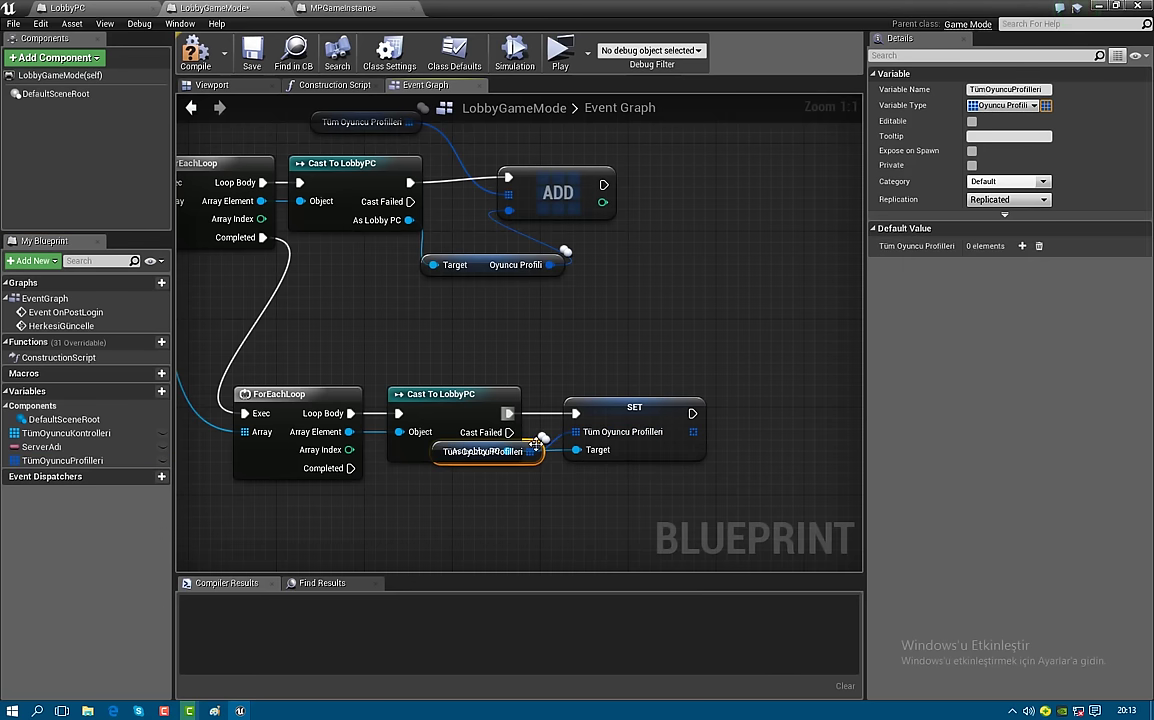
left_click_drag(488, 451, 464, 506)
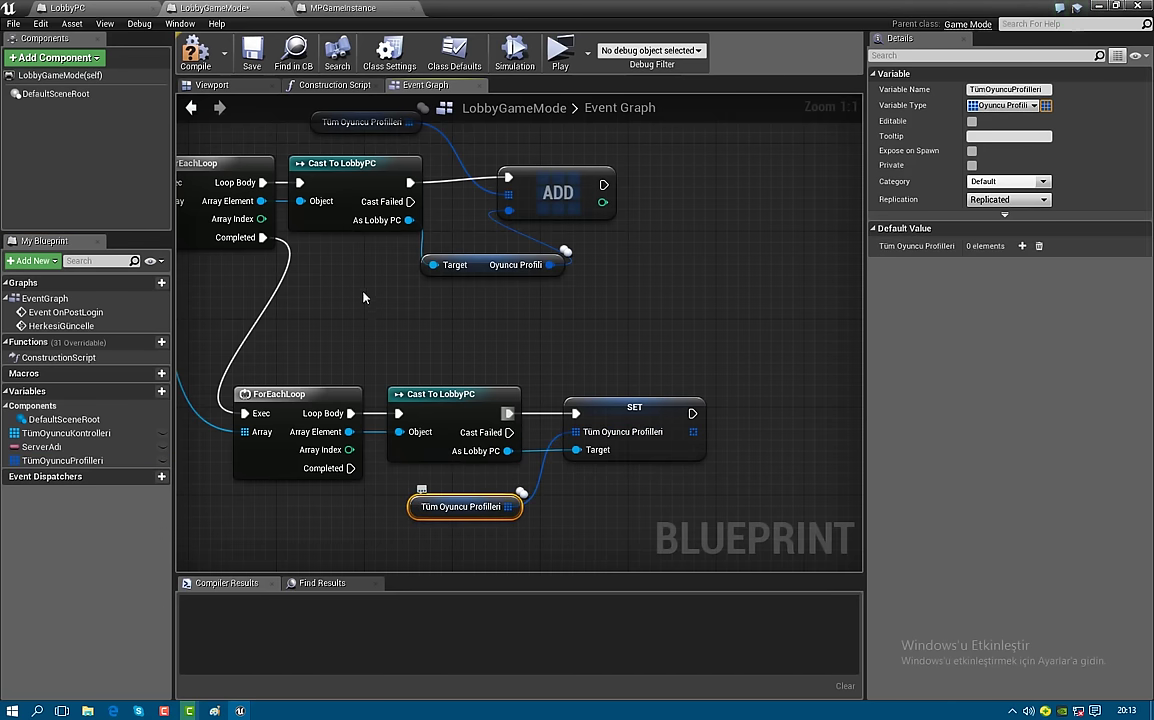
scroll(409, 318, "down", 4)
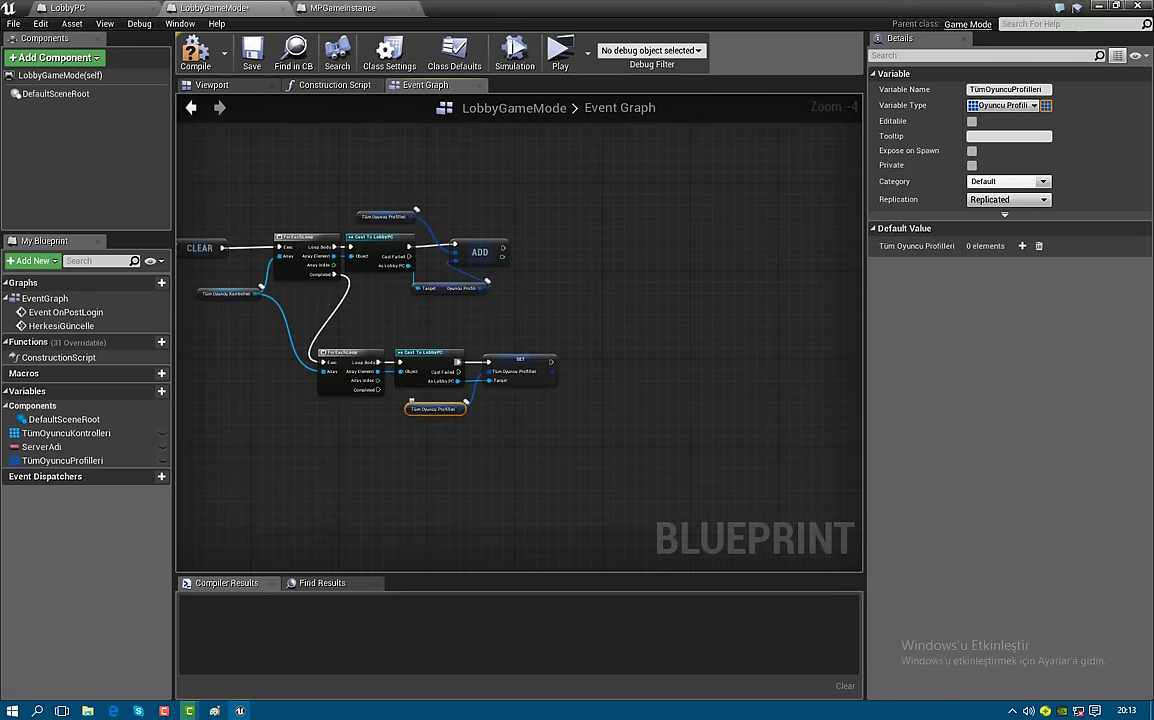
Wrap all the update nodes in a 'Herkesi Güncelle' comment
right_click_drag(282, 261, 326, 263)
right_click_drag(218, 206, 312, 216)
left_click_drag(214, 198, 698, 463)
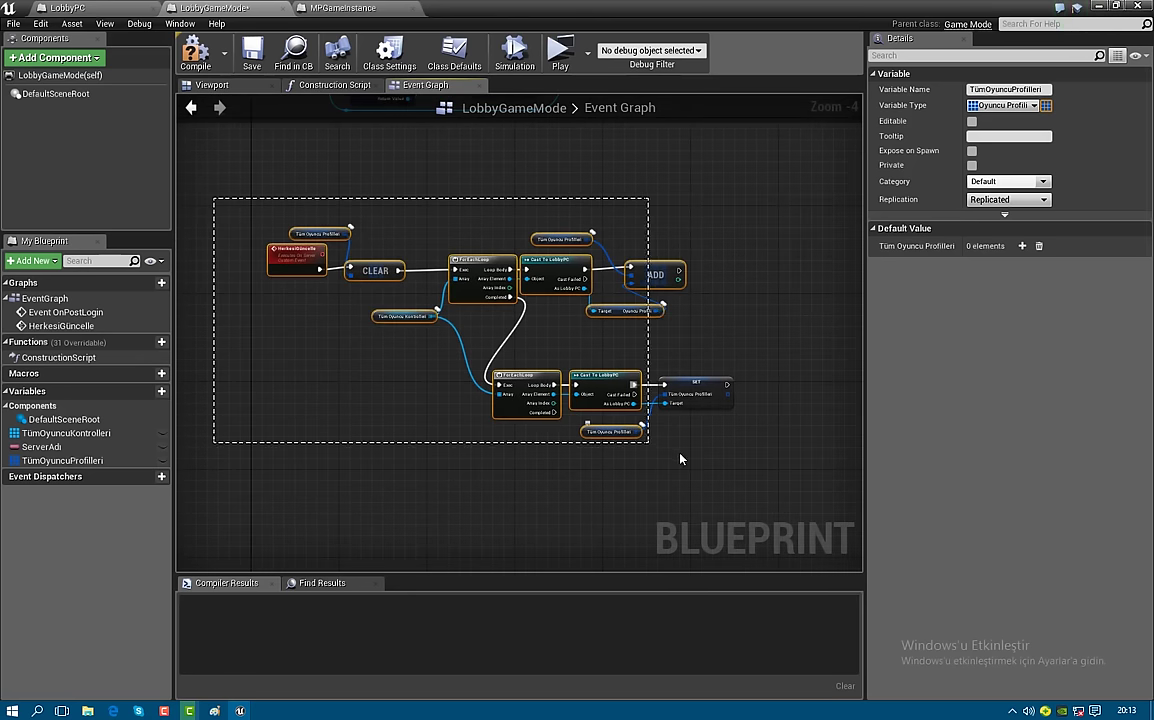
type("c")
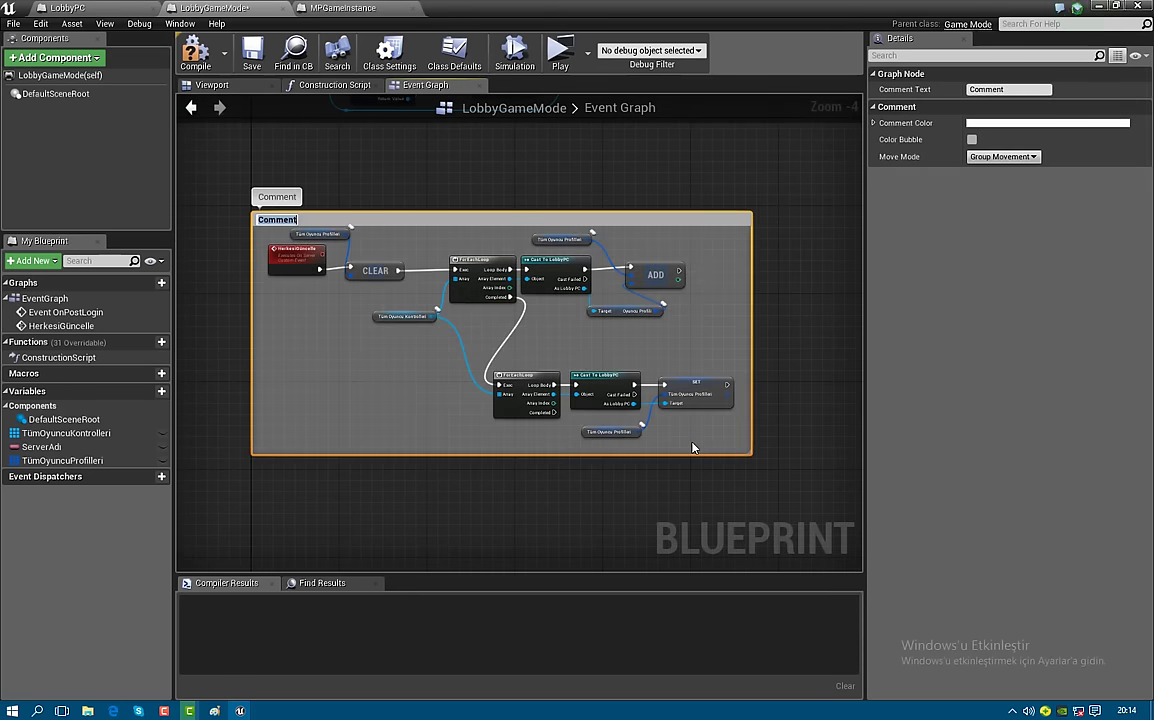
type("Herkesi Günce")
type("lle")
key("Return")
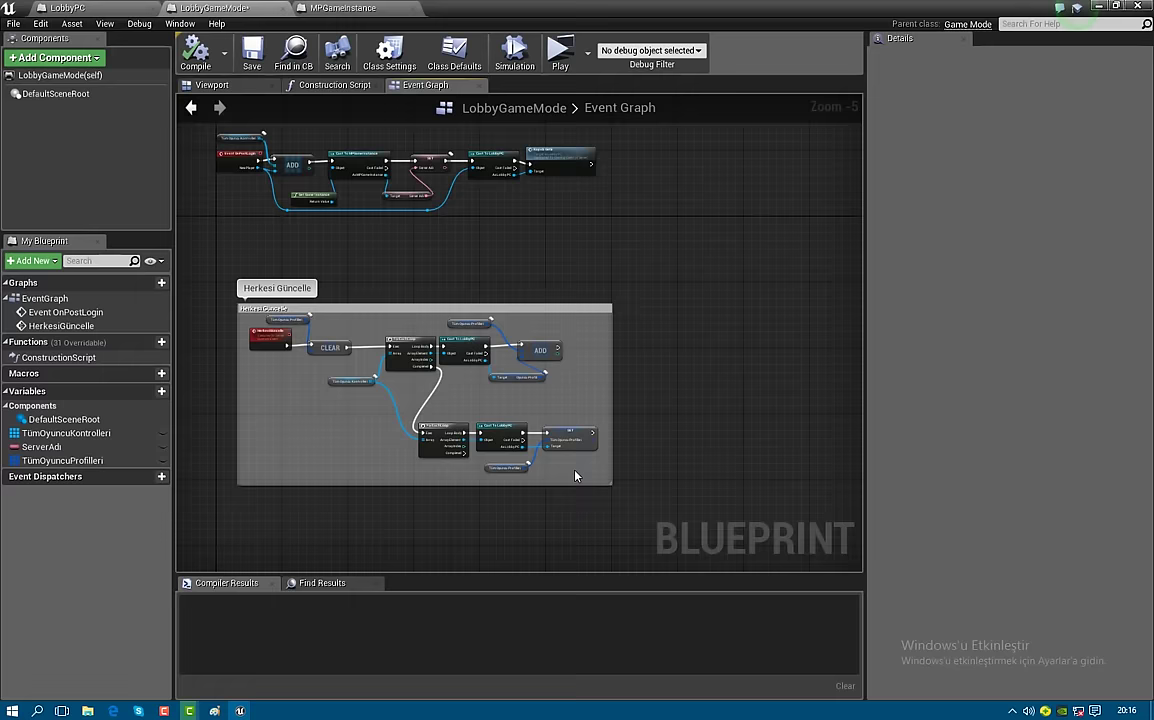
Delete the SET Tüm Oyuncu Profilleri node and its wires
scroll(575, 475, "up", 5)
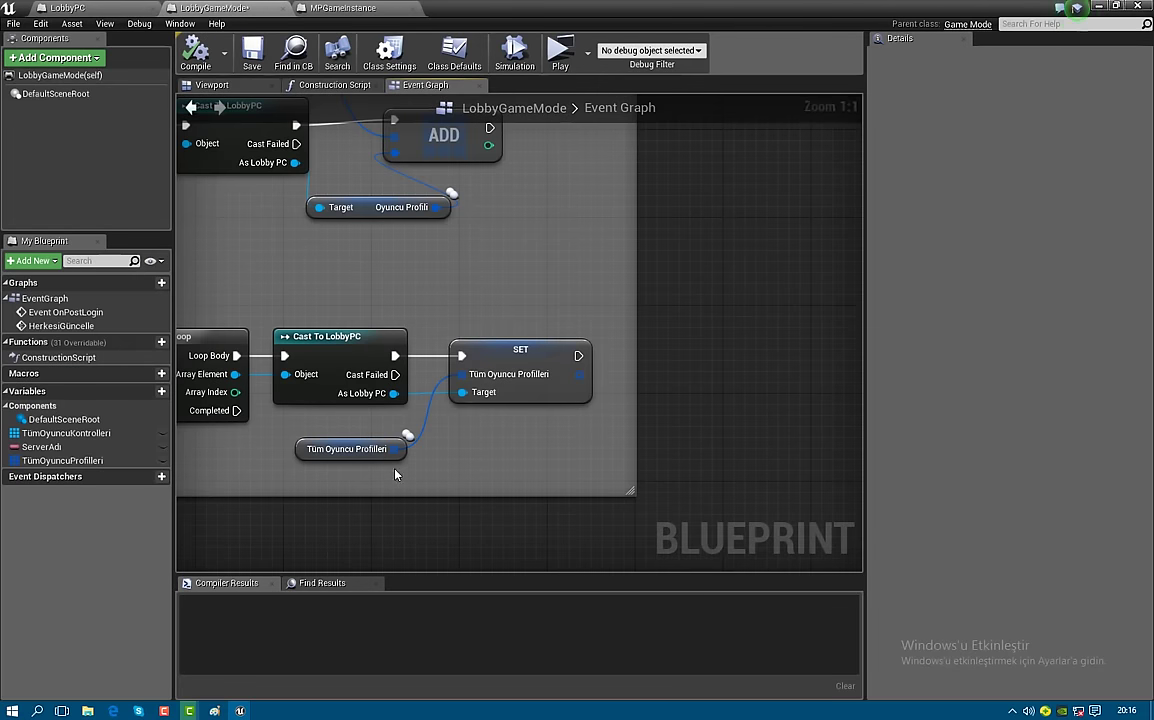
right_click(492, 152)
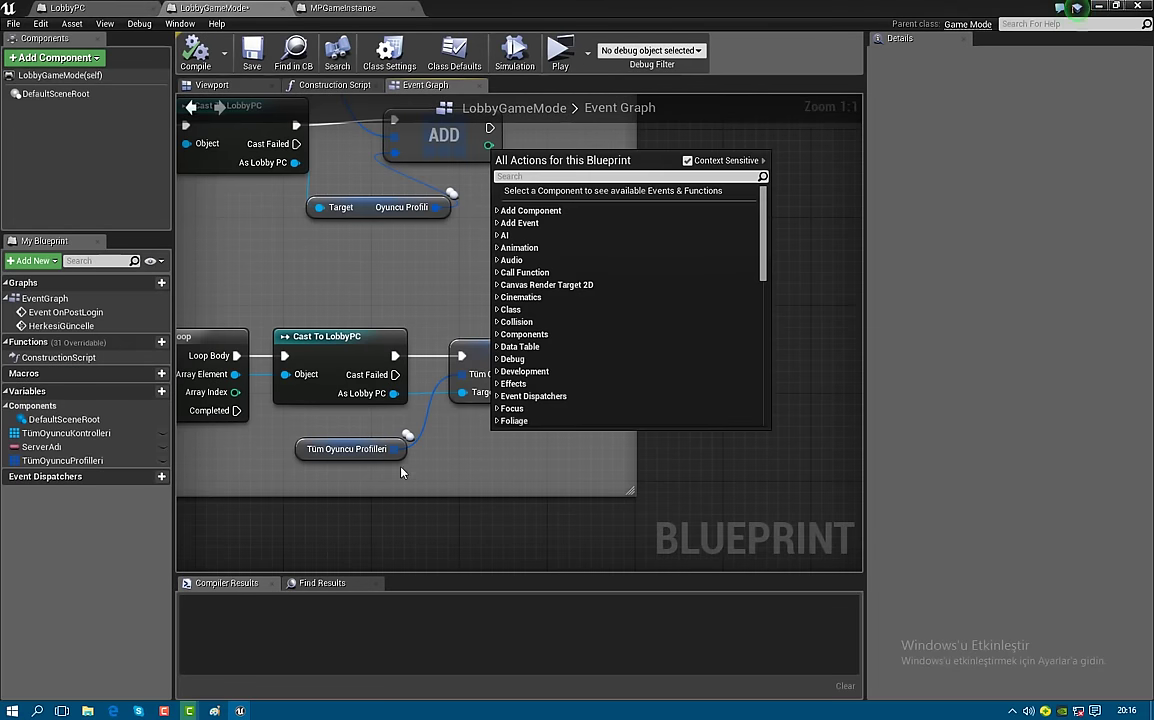
left_click(478, 350)
key("Delete")
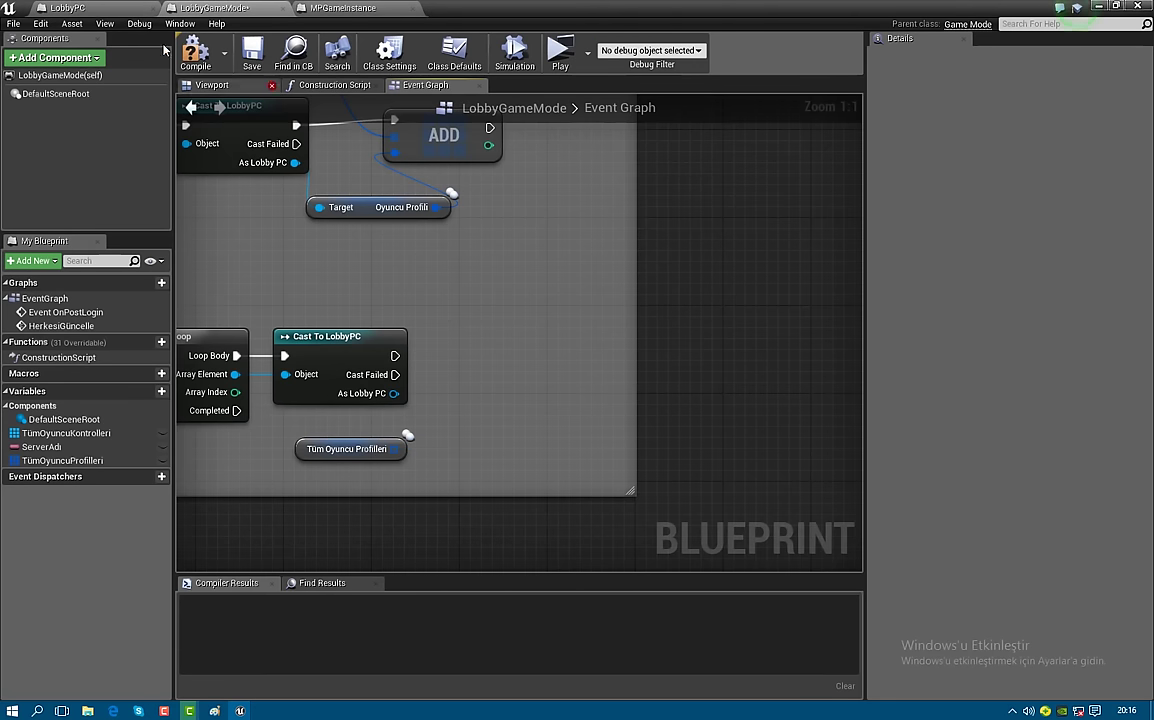
Add a custom event named OyuncularıGüncelle to LobbyPC
left_click(68, 9)
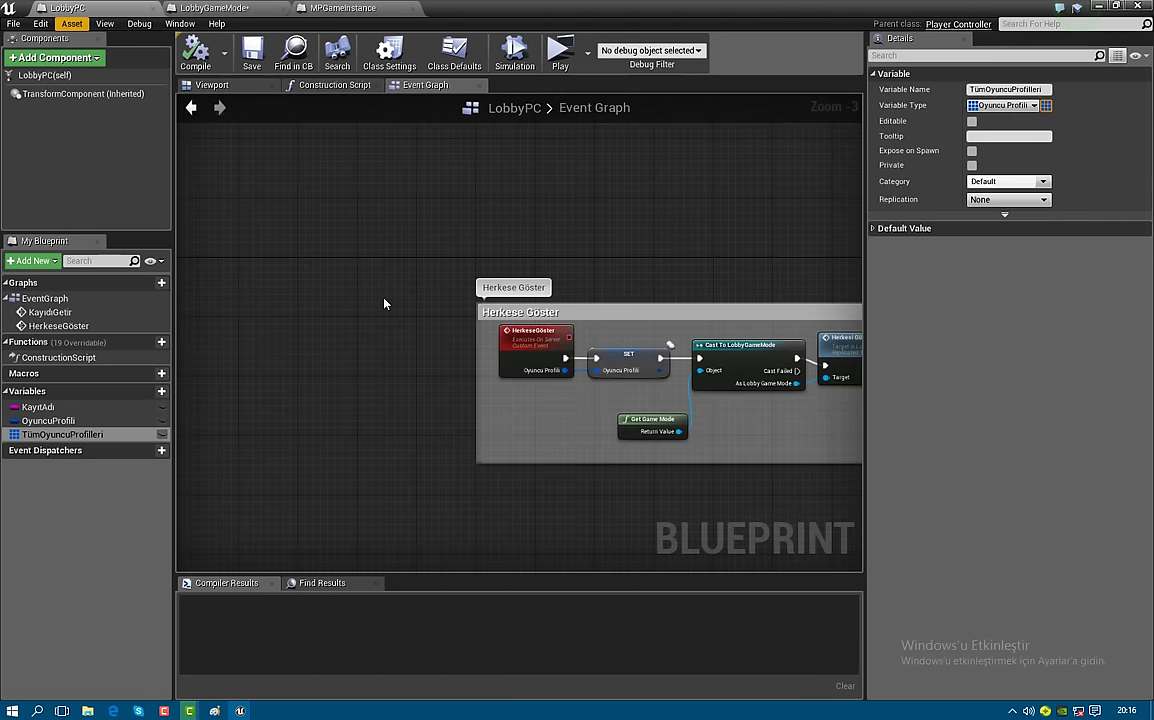
scroll(310, 340, "down", 4)
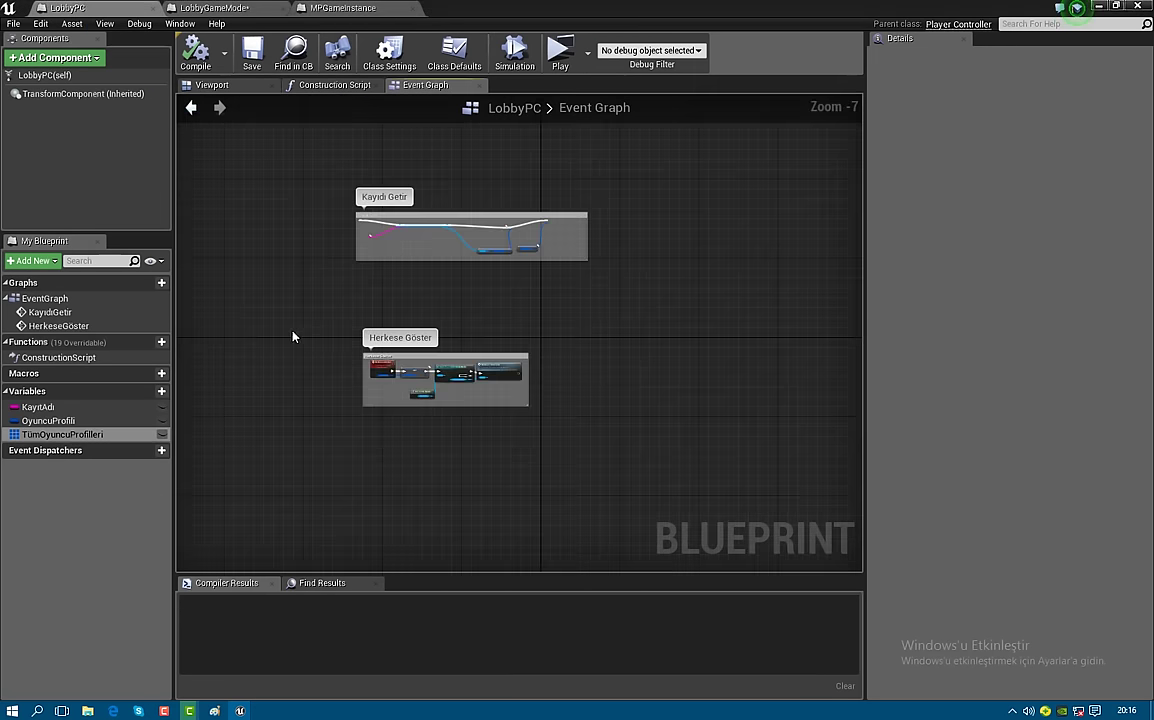
scroll(510, 338, "up", 2)
scroll(470, 352, "up", 4)
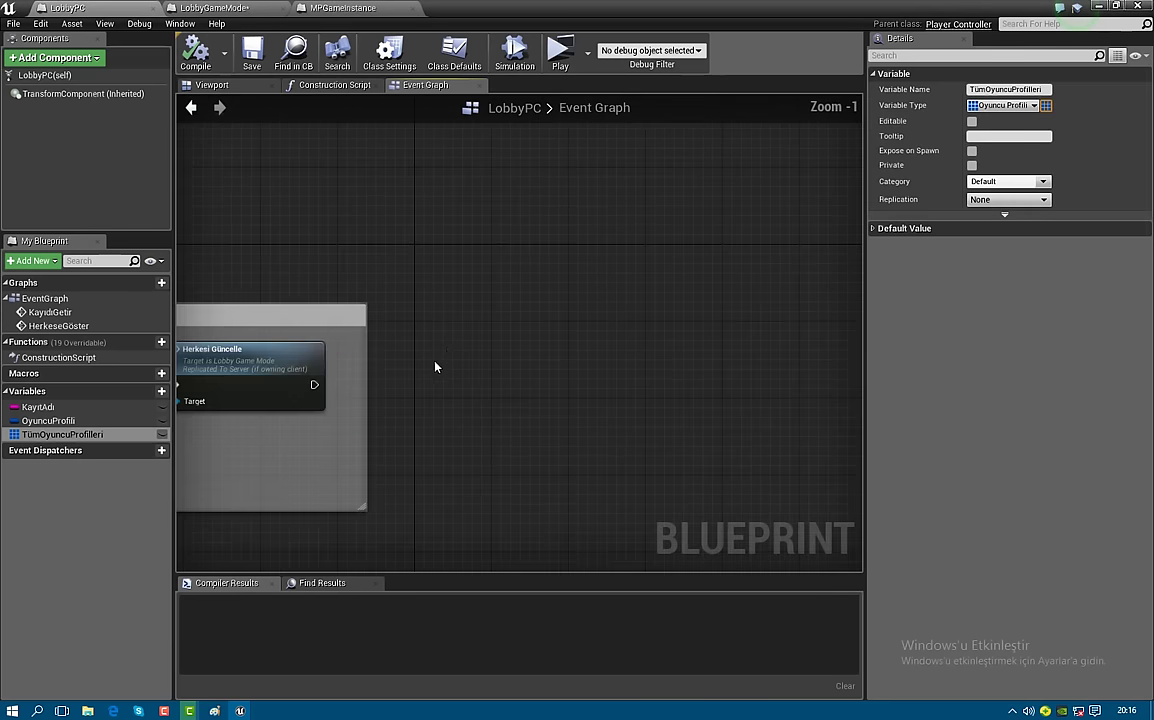
right_click(420, 375)
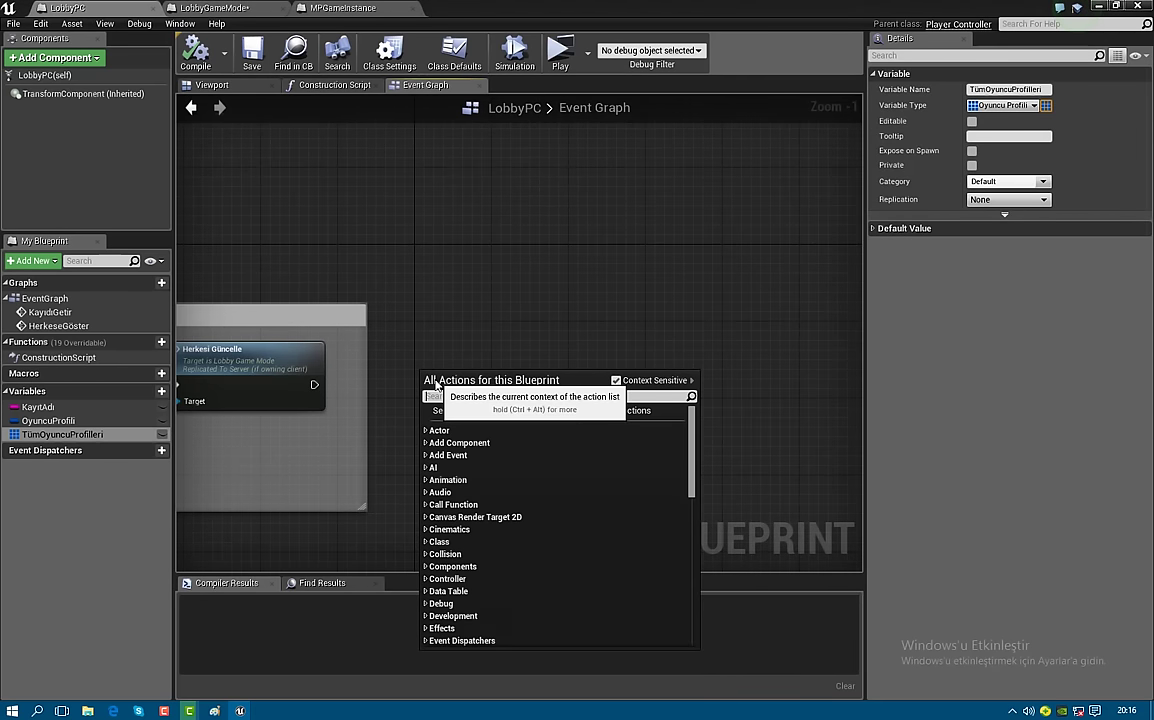
type("addc")
key("Return")
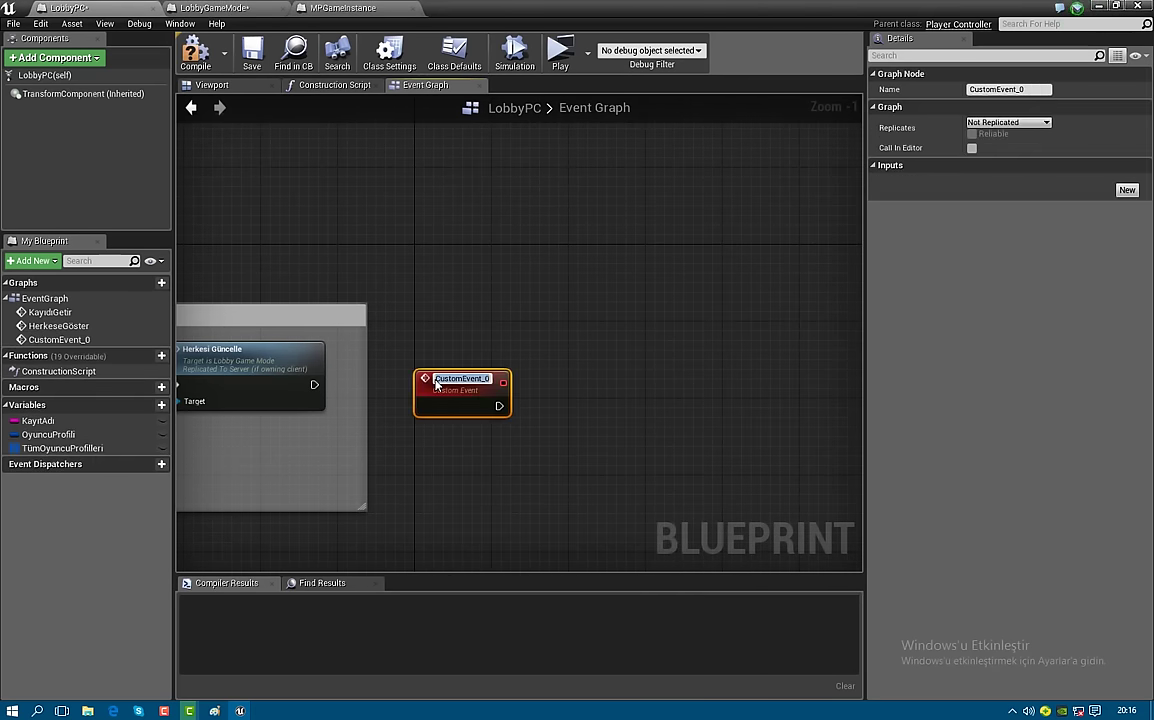
type("R")
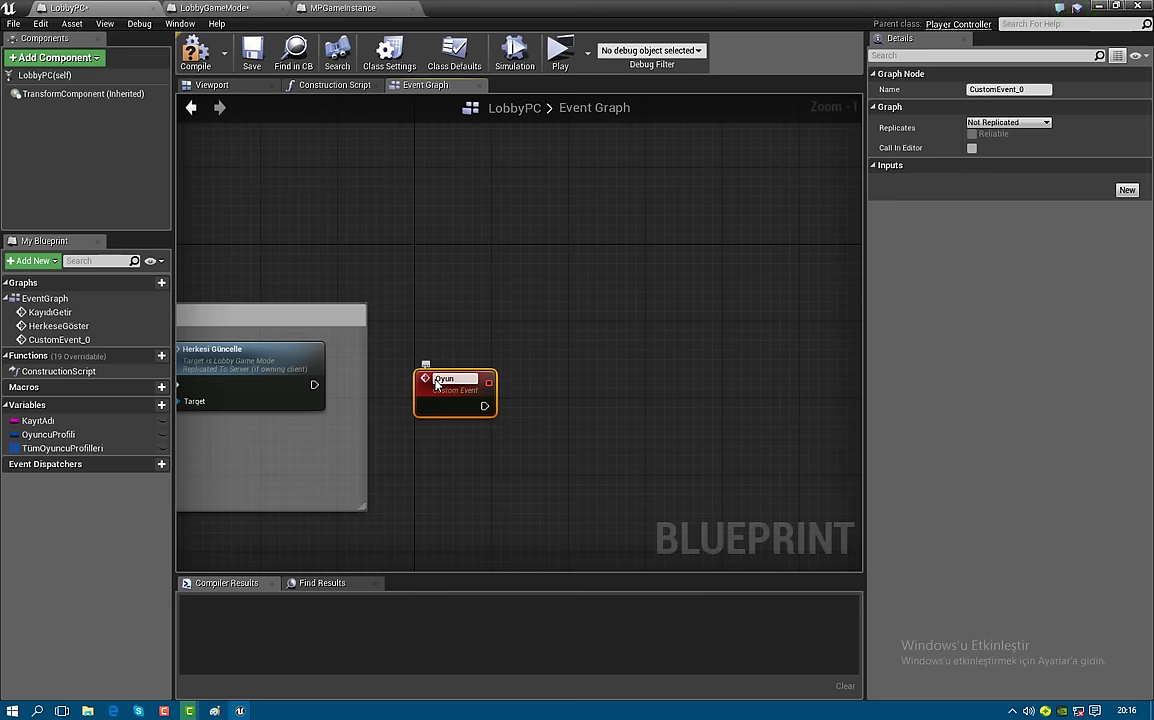
key("BackSpace")
type("ncularıGüncelle")
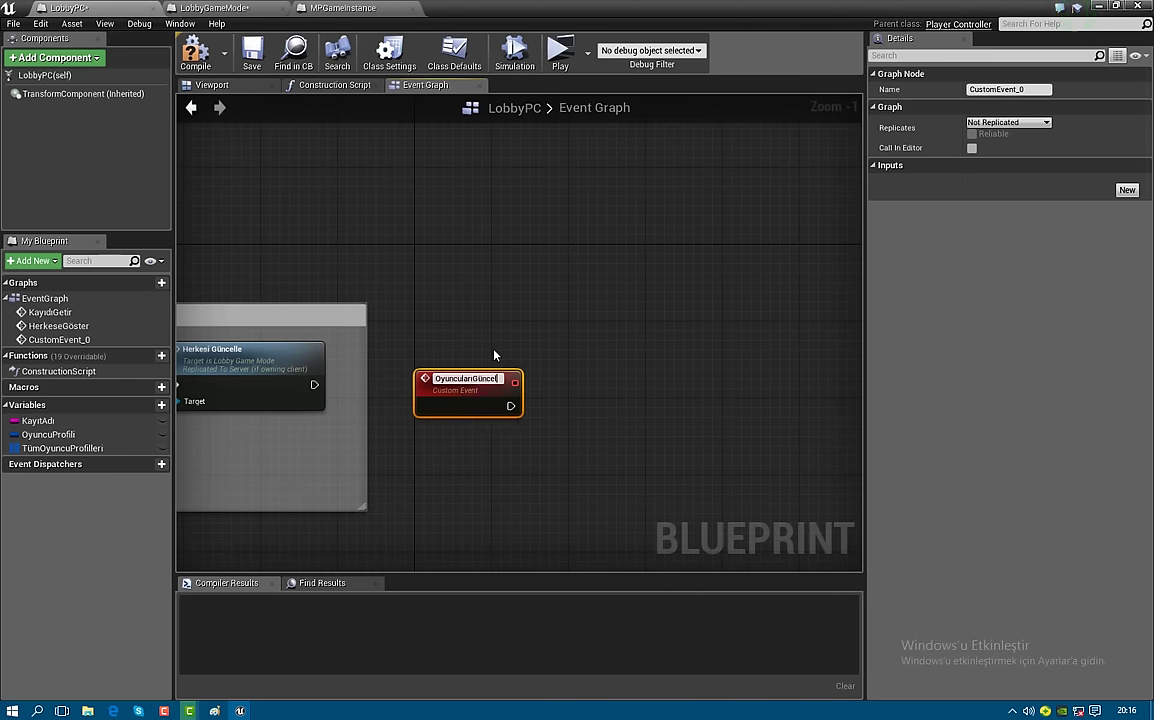
key("Return")
Make OyuncularıGüncelle reliable, run on owning client, and give it an input parameter
left_click(1030, 125)
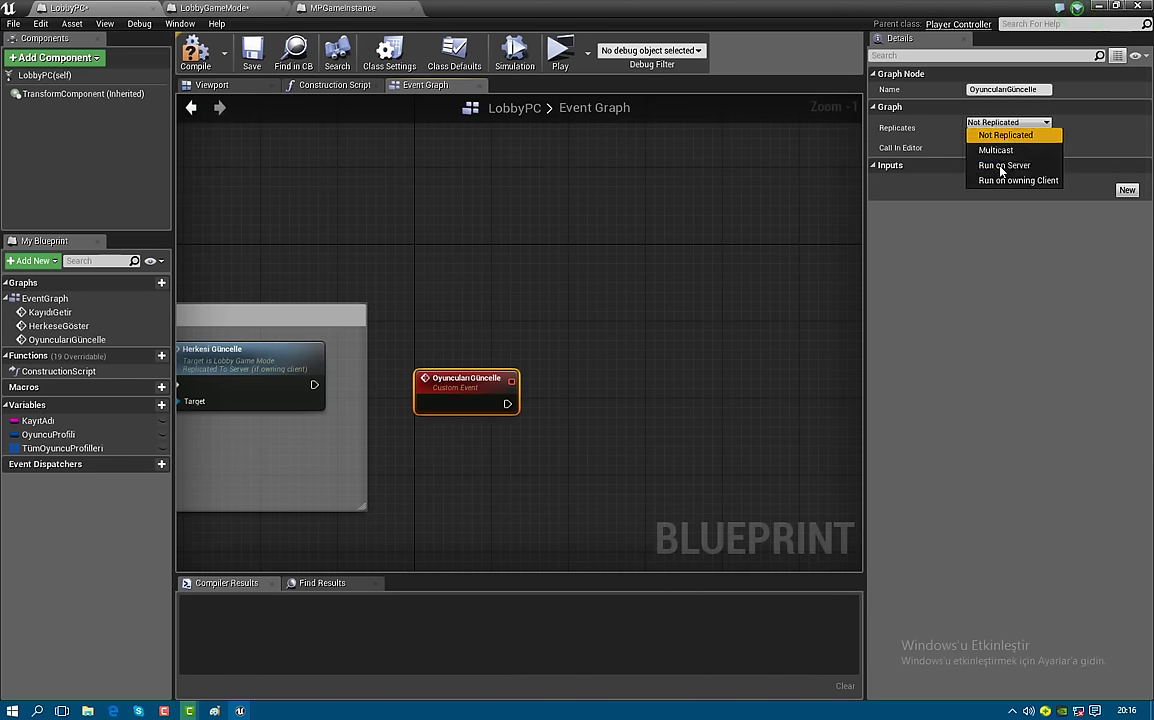
left_click(995, 182)
left_click(971, 134)
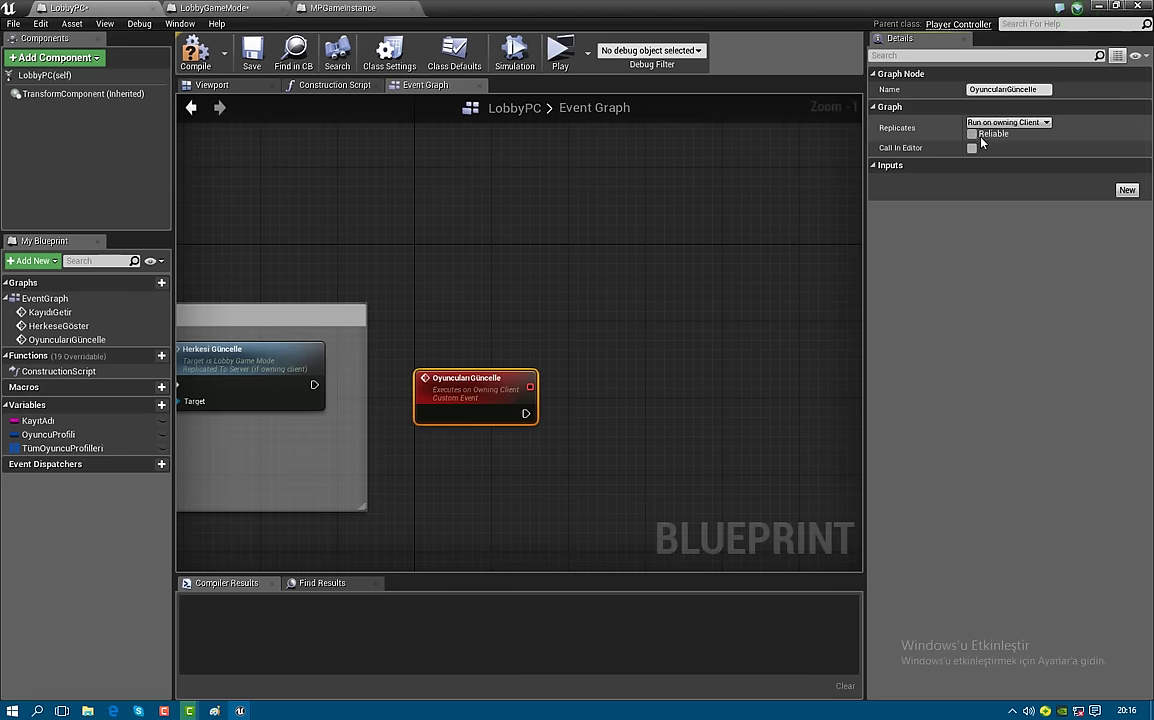
left_click(1127, 190)
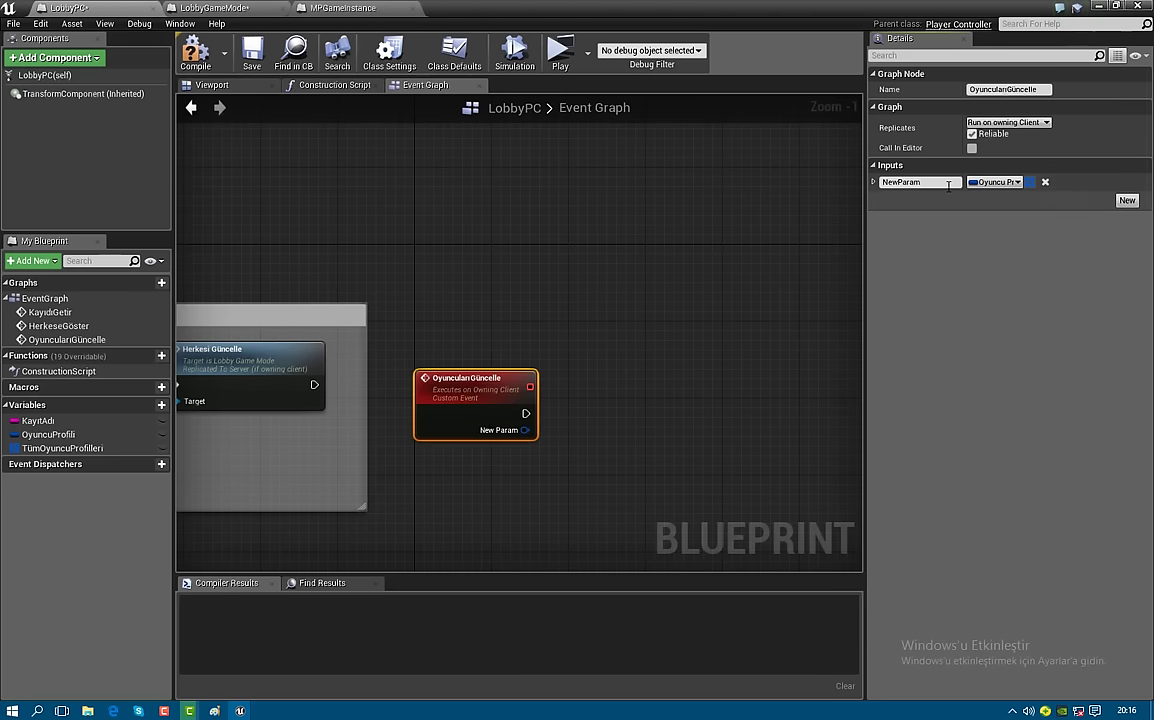
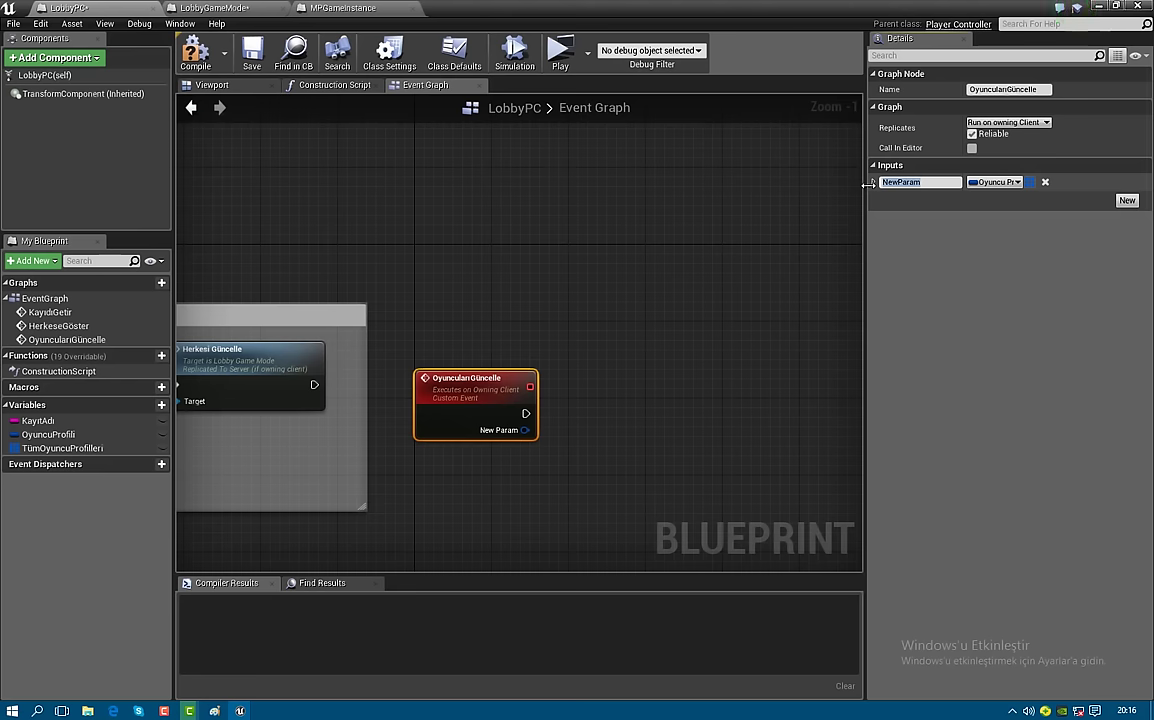
Rename the event input to OyuncuProfilleri and make it an array
type("O")
type("yuncuProfilleri")
key("Return")
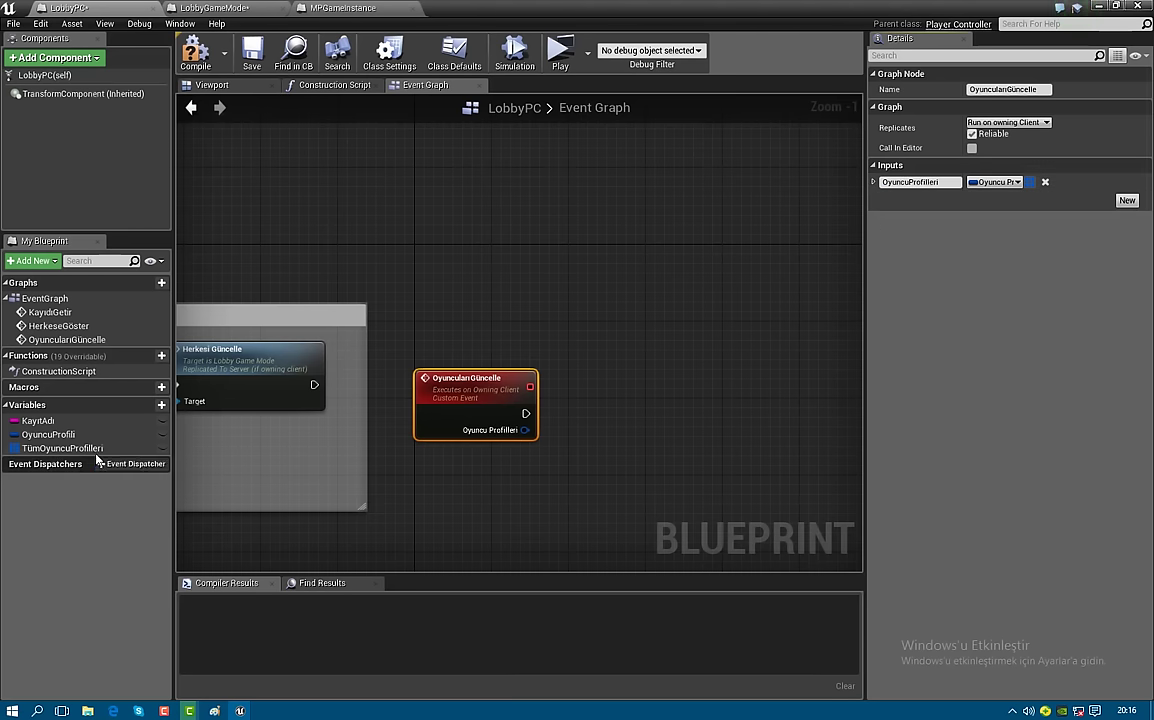
left_click(1030, 182)
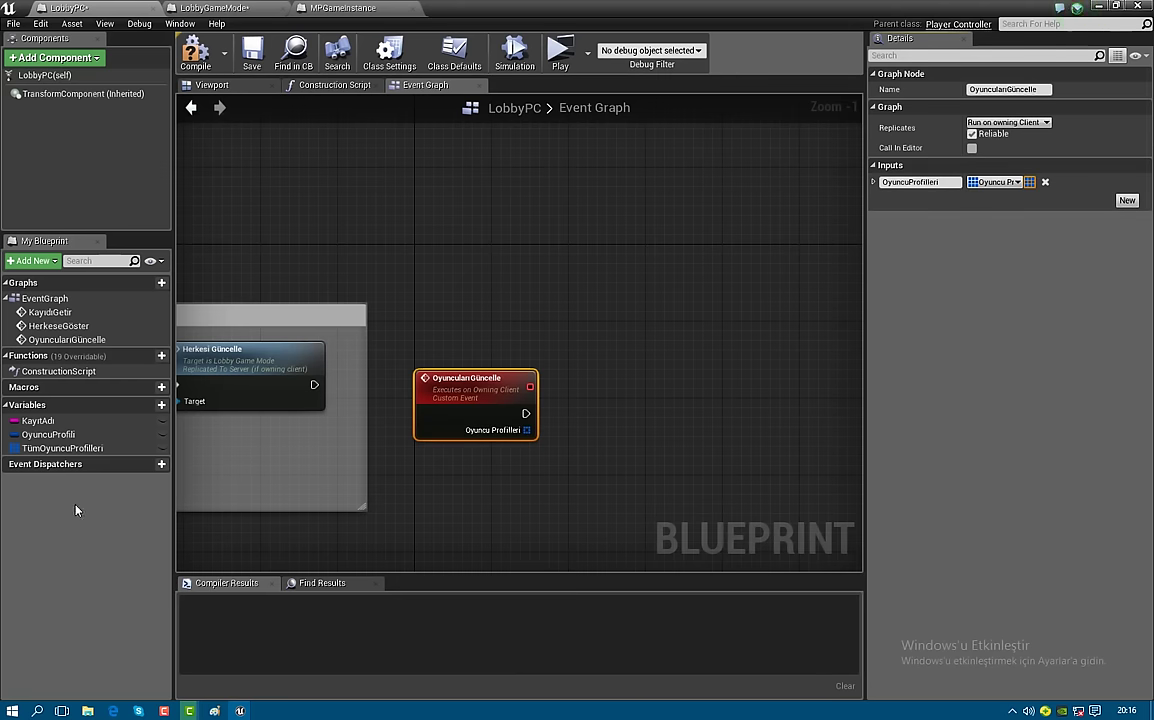
Add a SET TümOyuncuProfilleri node, wired from the event's exec and Oyuncu Profilleri pins
mouse_move(62, 448)
left_mouse_down()
mouse_move(597, 401)
mouse_move(610, 427)
left_mouse_up()
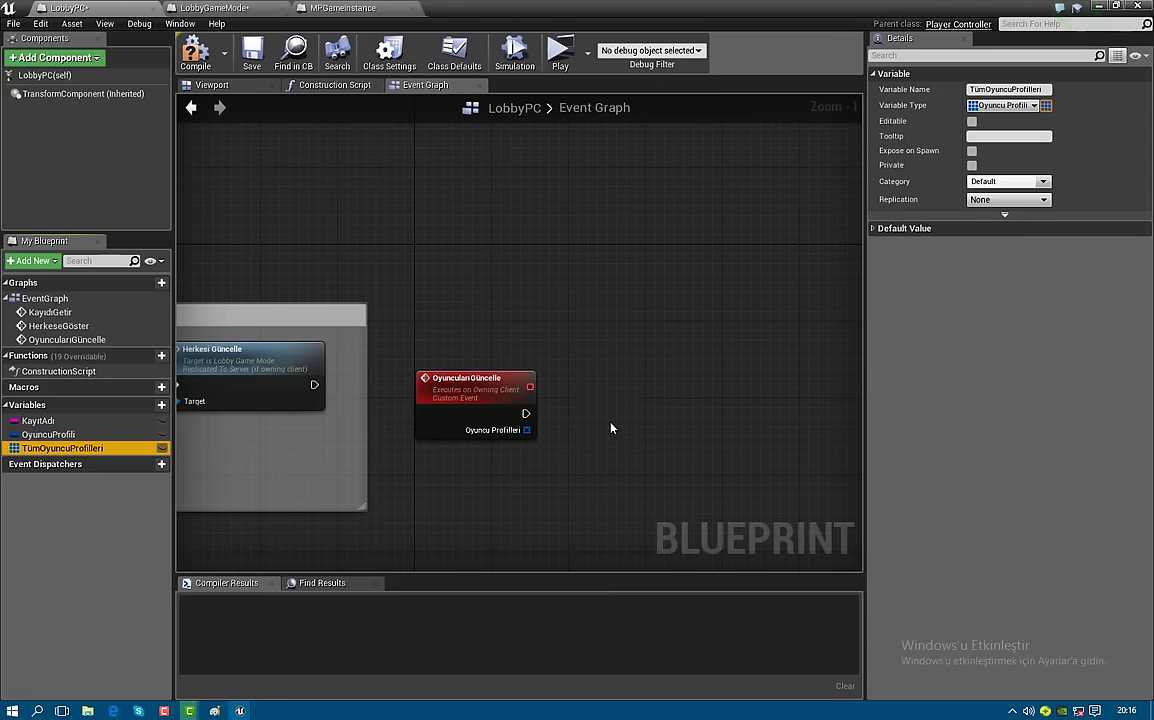
left_click(607, 427)
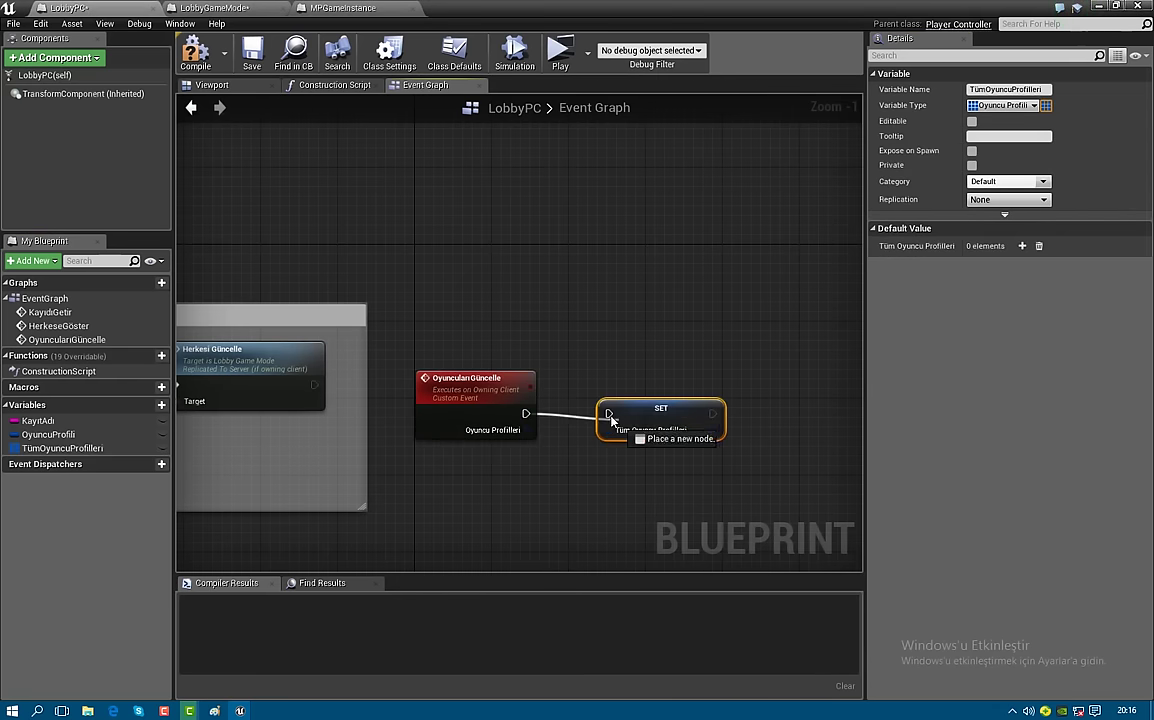
mouse_move(525, 413)
left_mouse_down()
mouse_move(608, 413)
mouse_move(508, 433)
left_mouse_up()
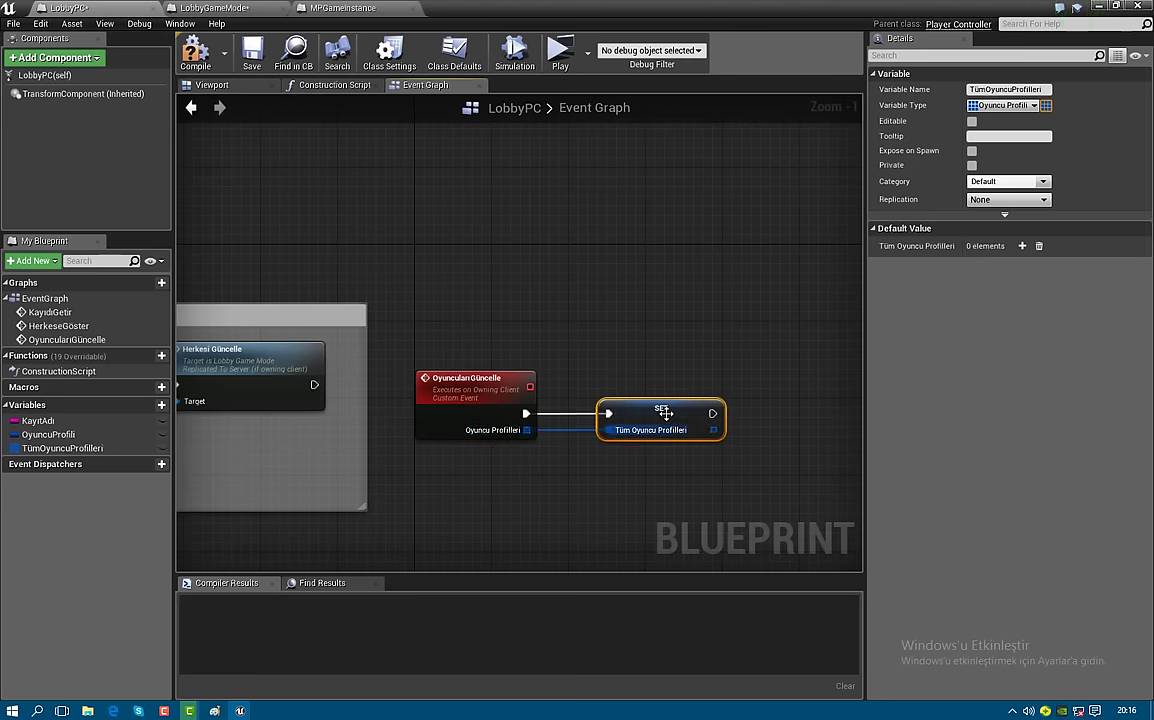
left_click_drag(658, 410, 619, 410)
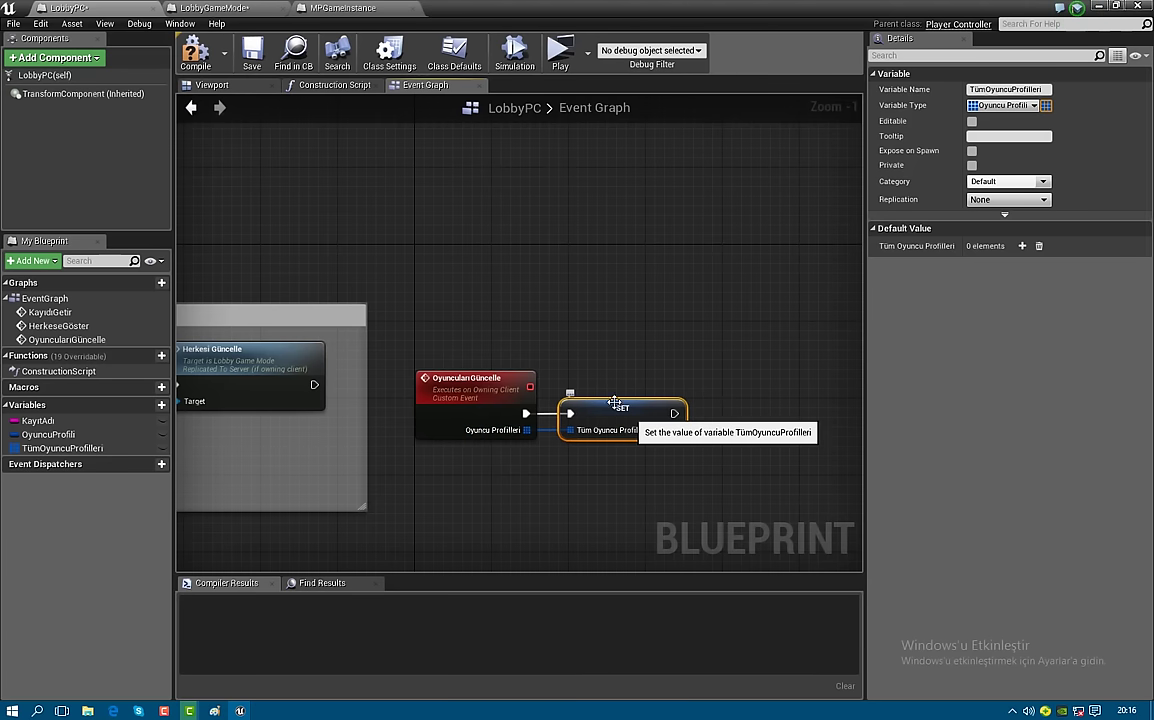
right_click(455, 346)
key("Escape")
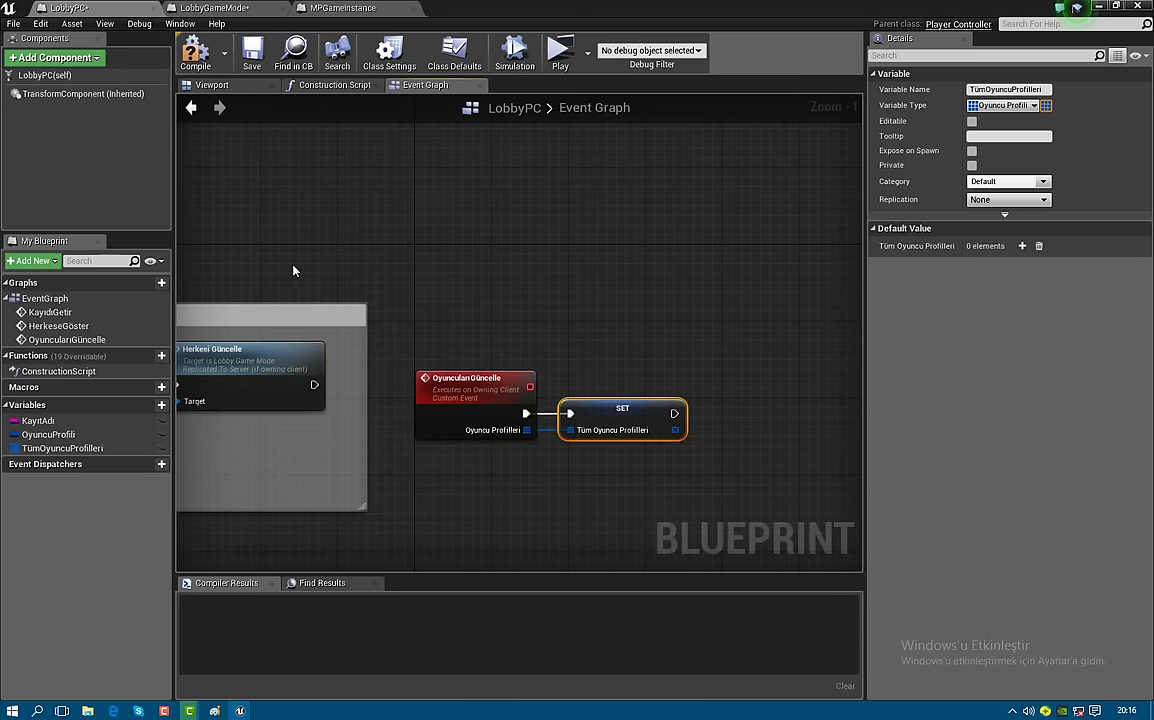
right_click_drag(327, 256, 325, 257)
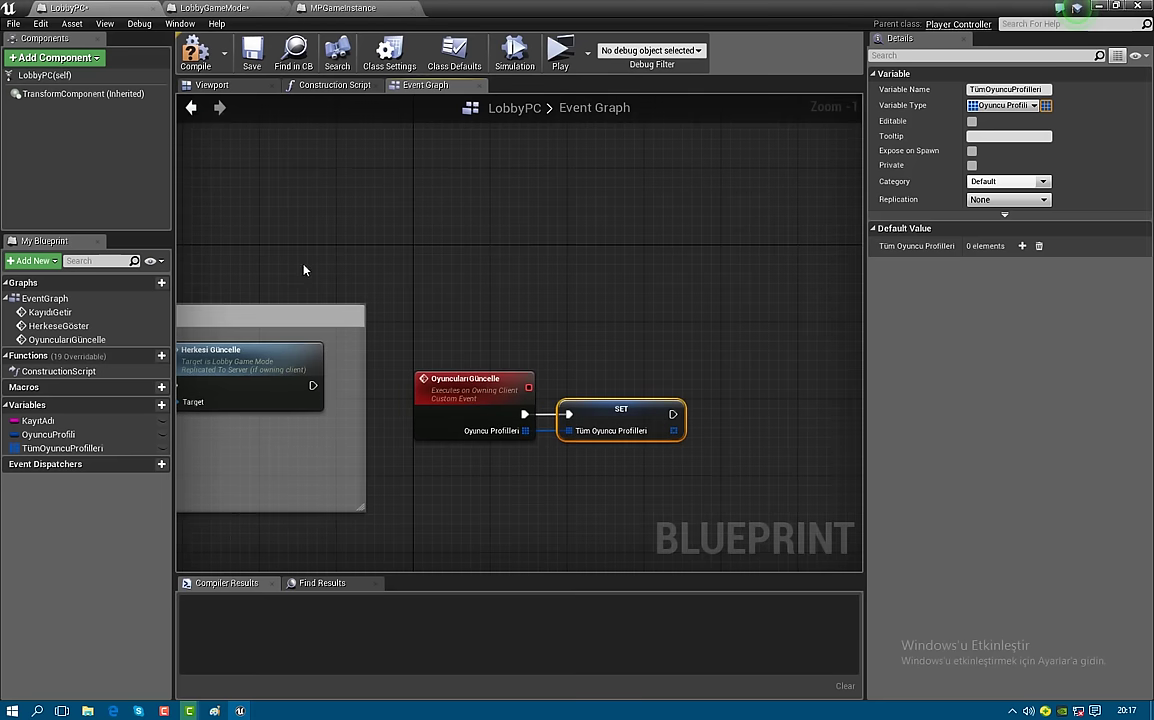
right_click_drag(463, 262, 773, 224)
Mark the HerkeseGöster event as Reliable
right_click_drag(407, 262, 614, 308)
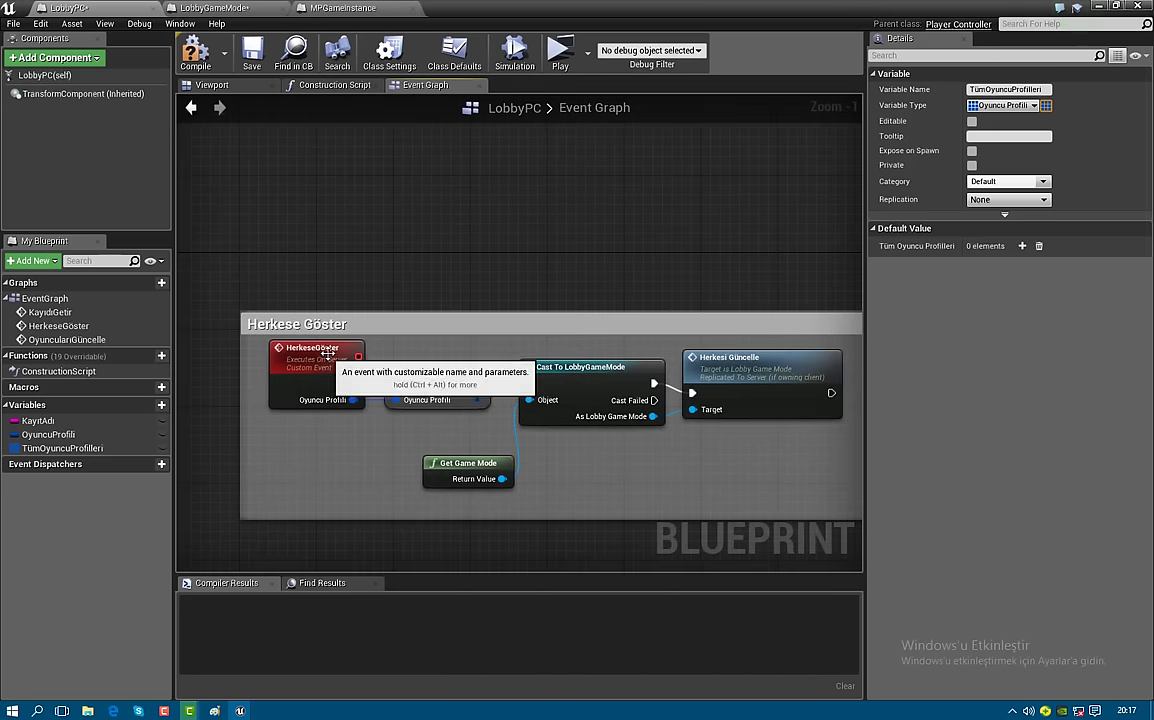
left_click(355, 350)
left_click(971, 134)
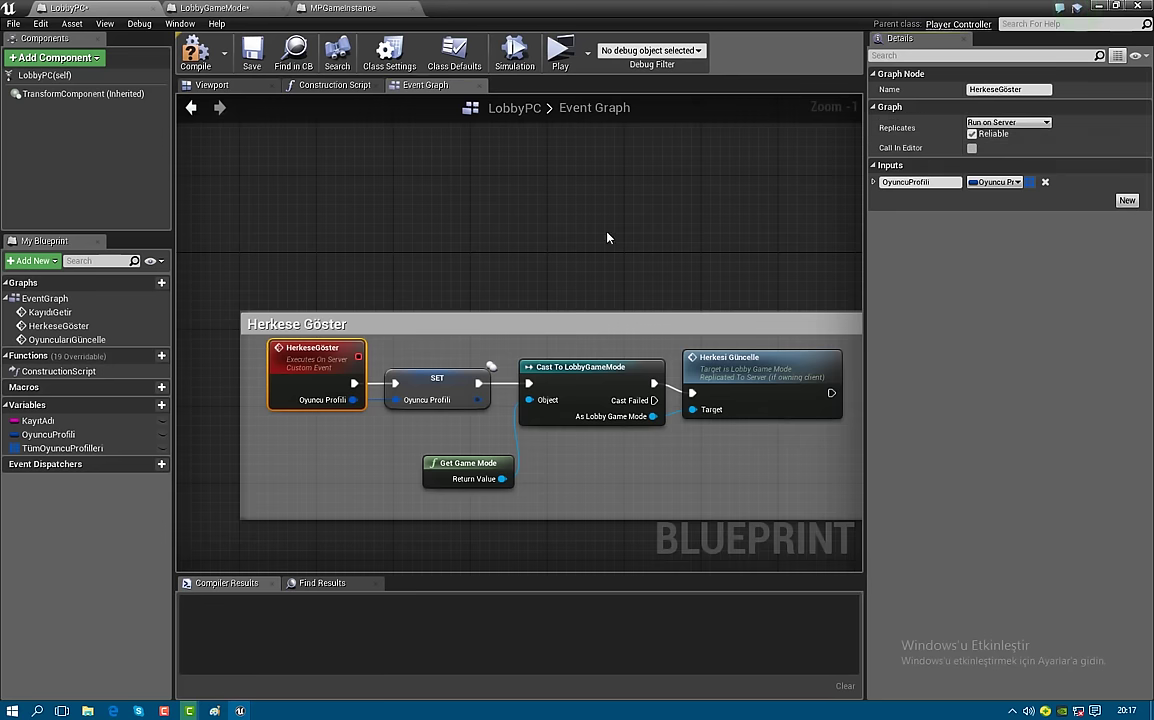
Mark the KayıdıGetir event as Reliable
right_click_drag(540, 130, 541, 442)
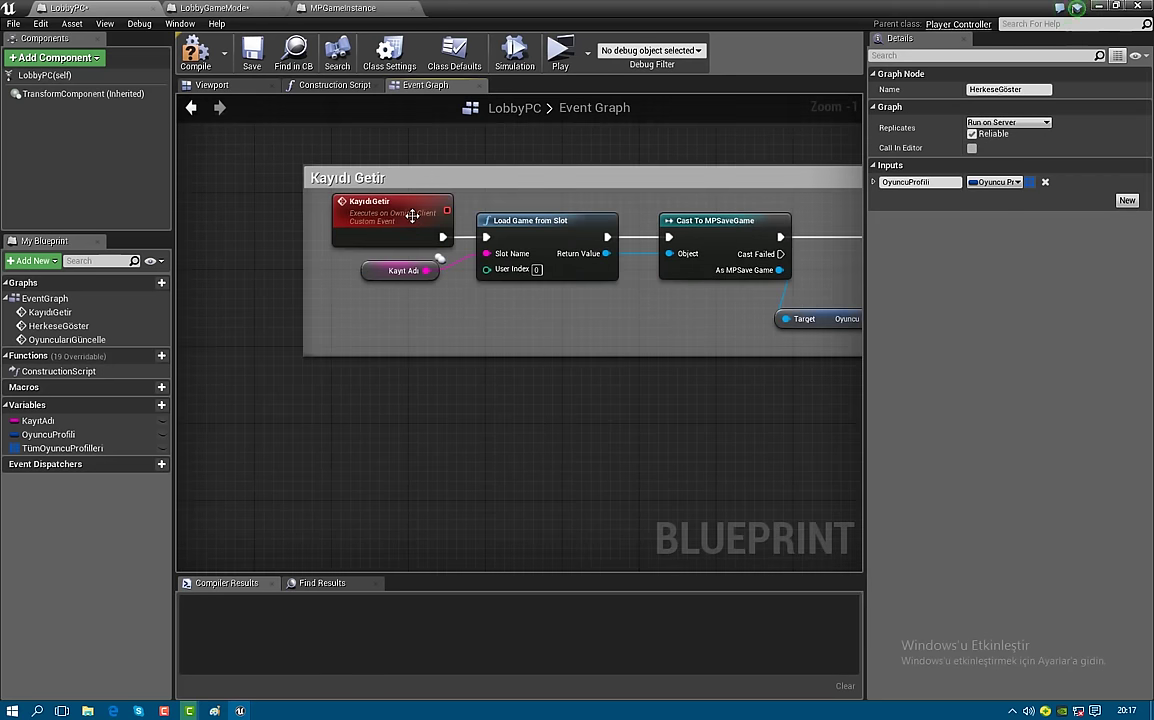
left_click(395, 215)
left_click(971, 134)
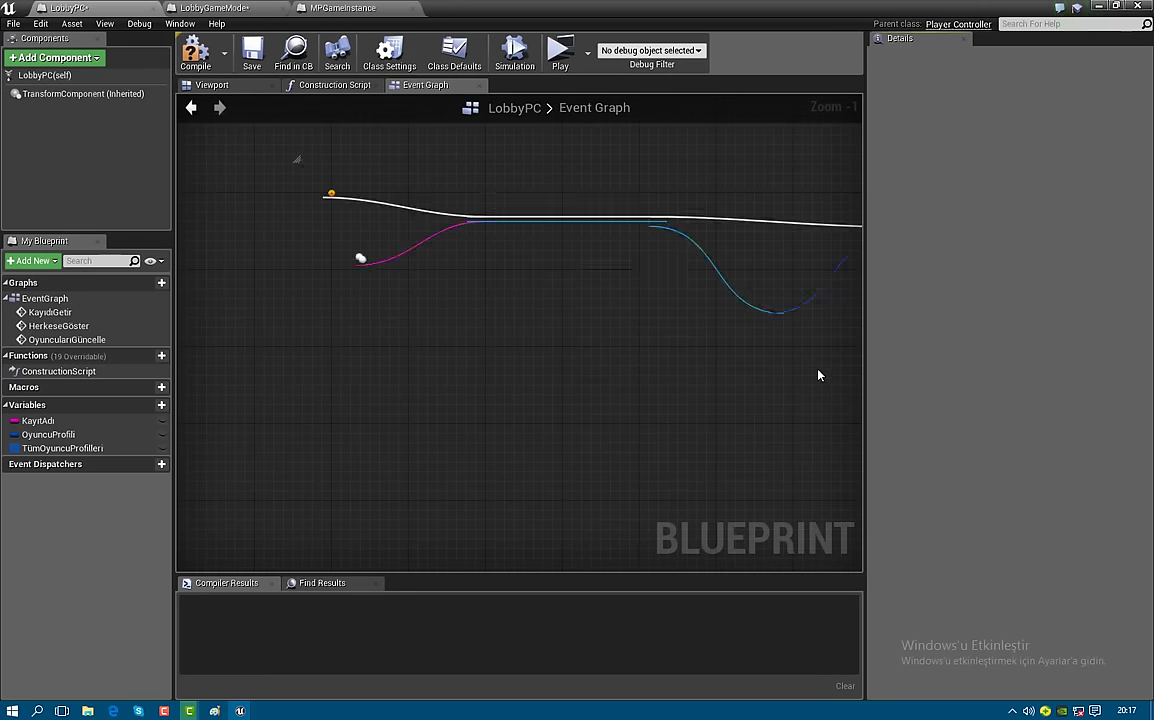
Select the OyuncularıGüncelle event together with its SET node
right_click_drag(713, 420, 377, 423)
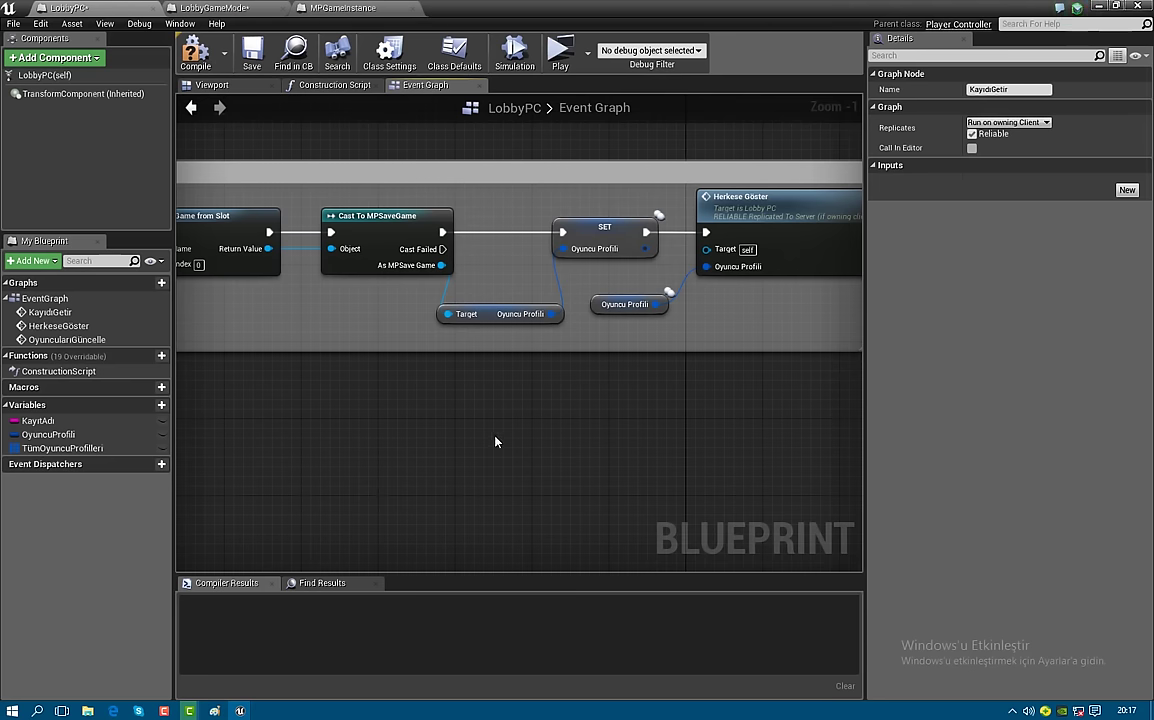
scroll(384, 300, "down", 1)
scroll(429, 320, "down", 4)
left_click_drag(489, 402, 551, 478)
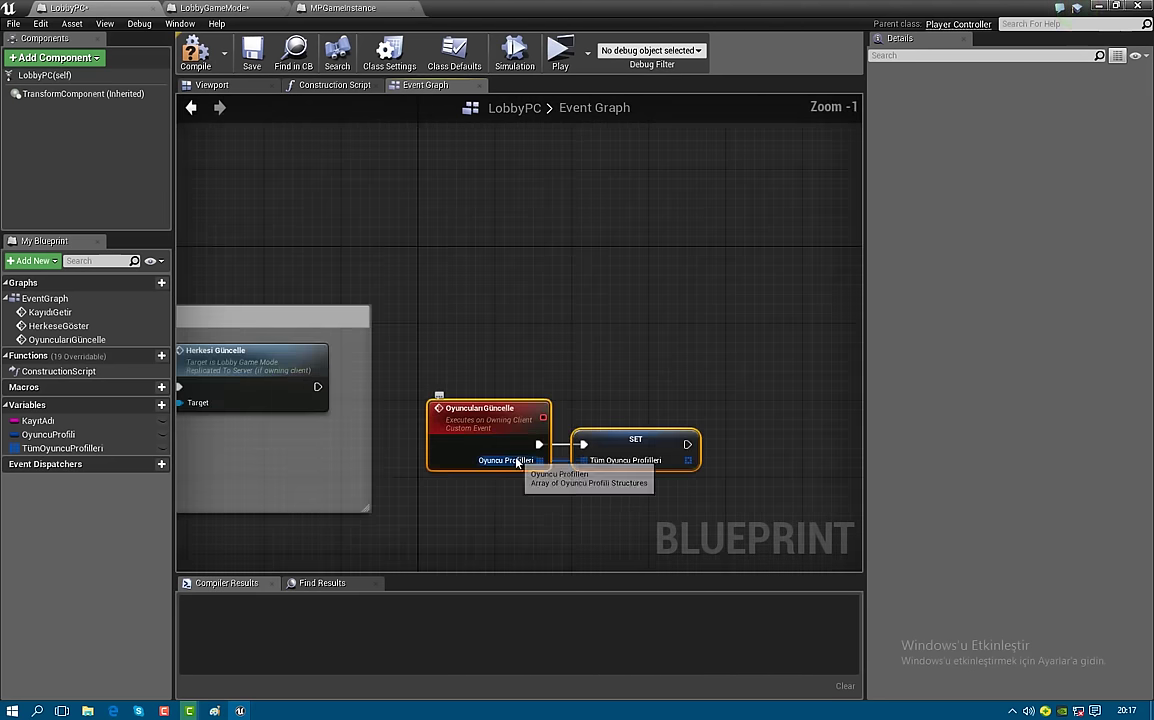
Wrap the OyuncularıGüncelle–SET nodes in a 'Tüm Oyuncuları Güncelle' comment, nudge it, and save LobbyPC
scroll(517, 448, "up", 5)
type("c")
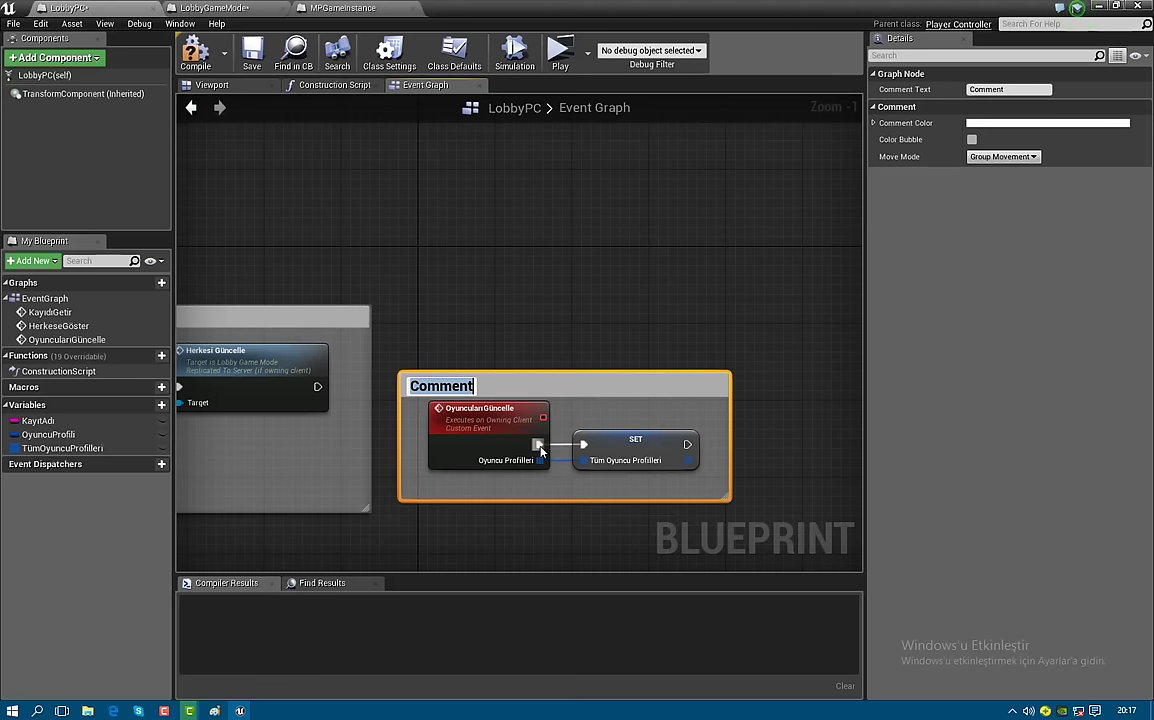
type("Tüm ")
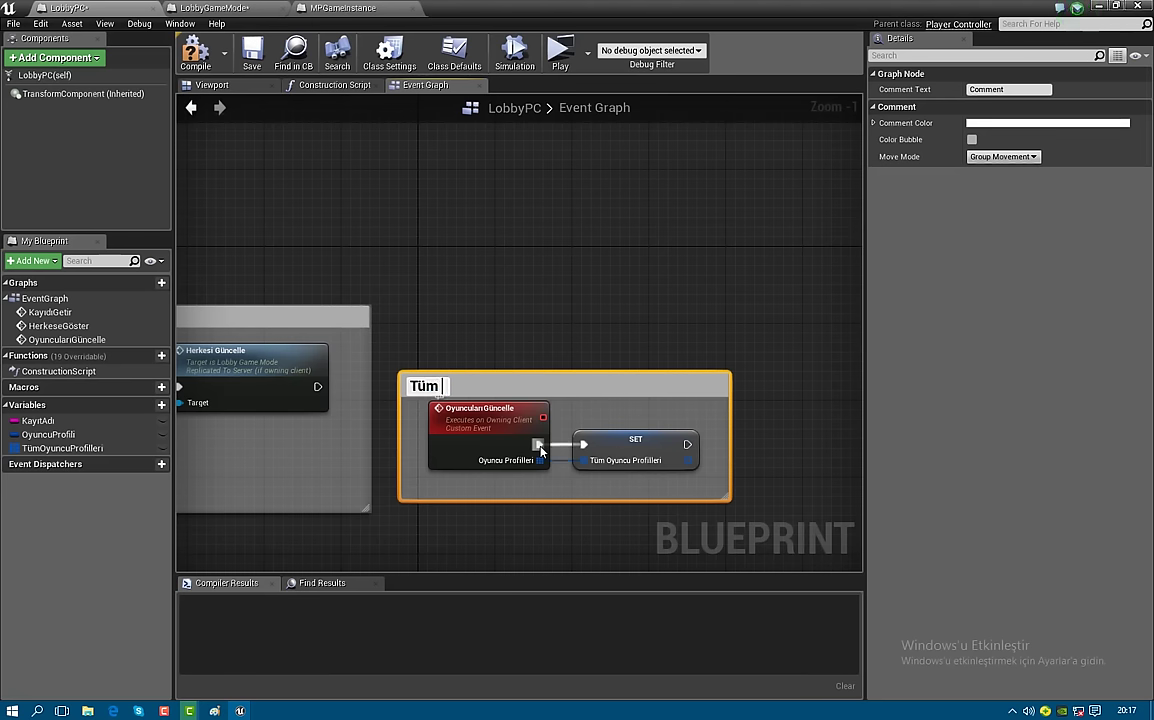
type("Oyuncuları G")
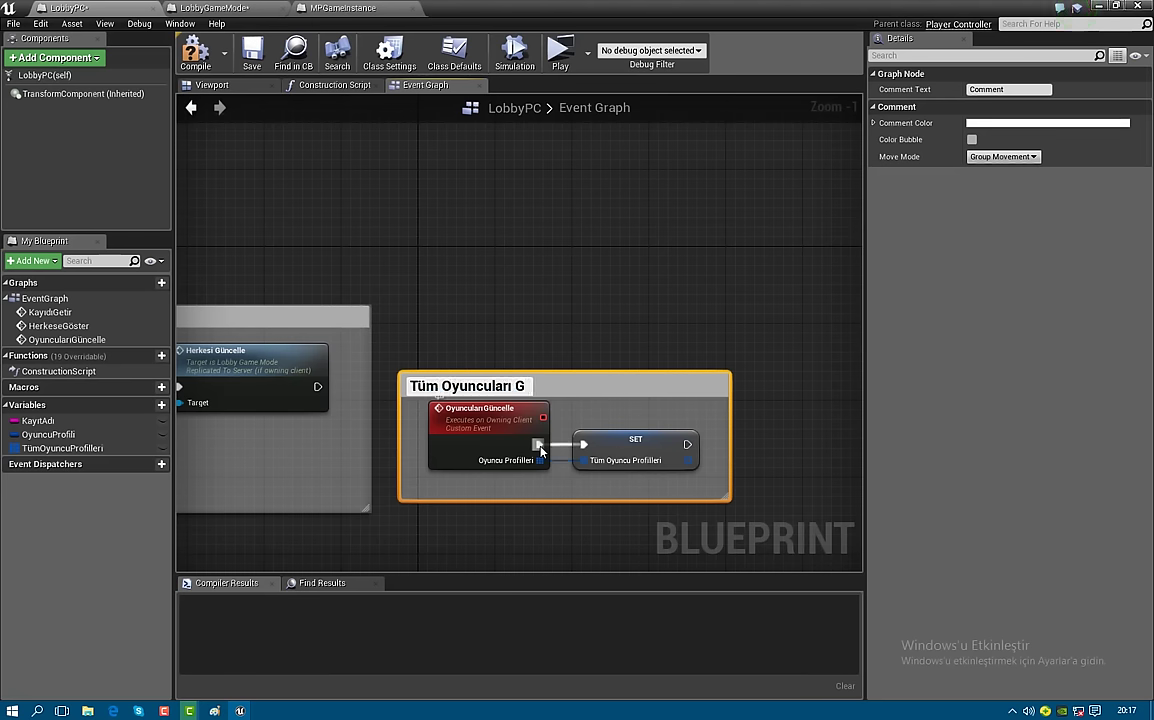
type("üncelle")
key("Return")
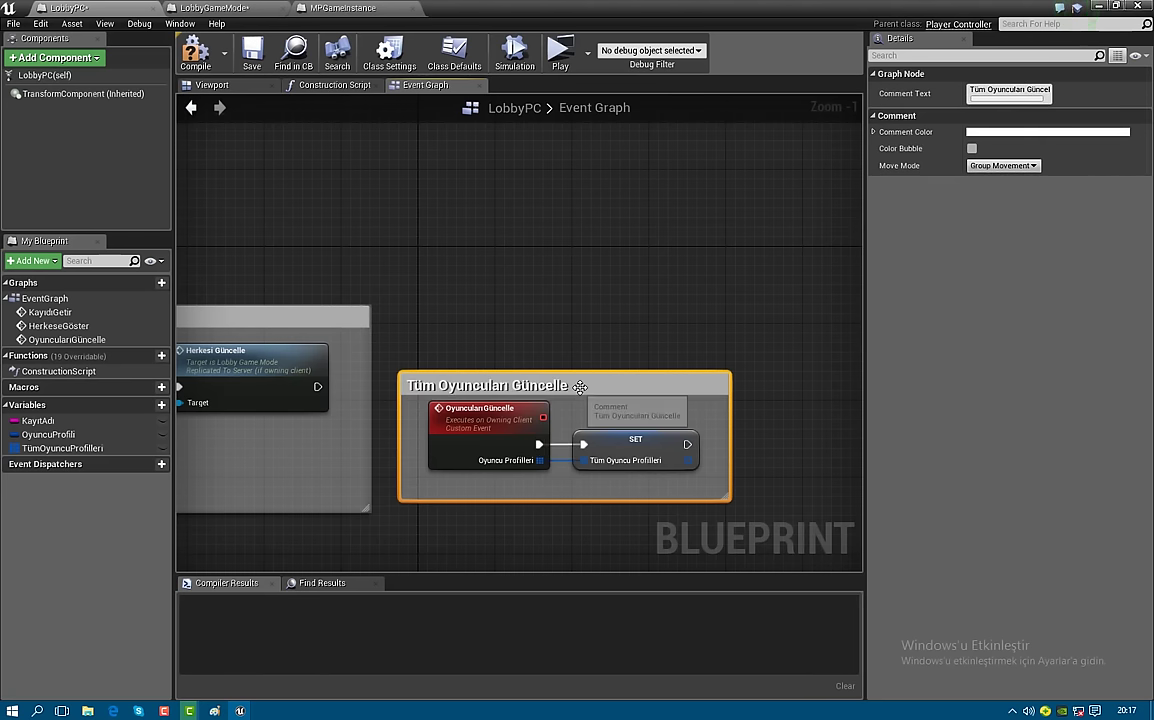
left_click_drag(578, 372, 568, 353)
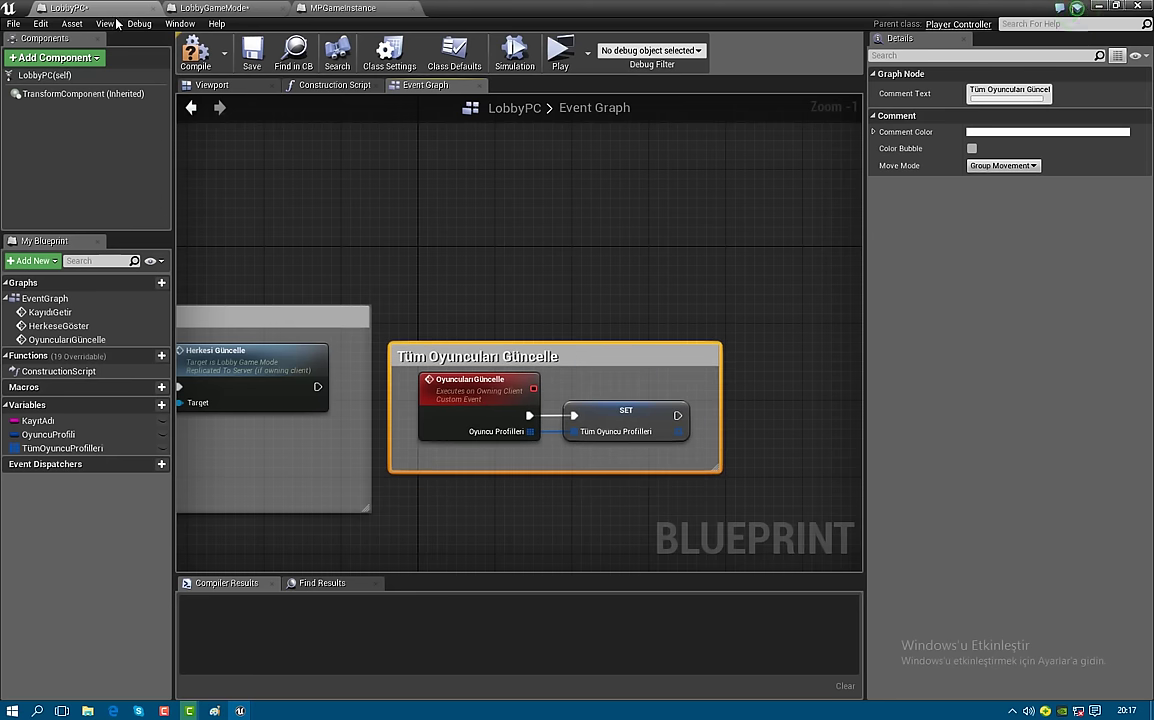
left_click(252, 50)
In LobbyGameMode, call Oyuncuları Güncelle on As Lobby PC, passing Tüm Oyuncu Profilleri
key("ctrl+Tab")
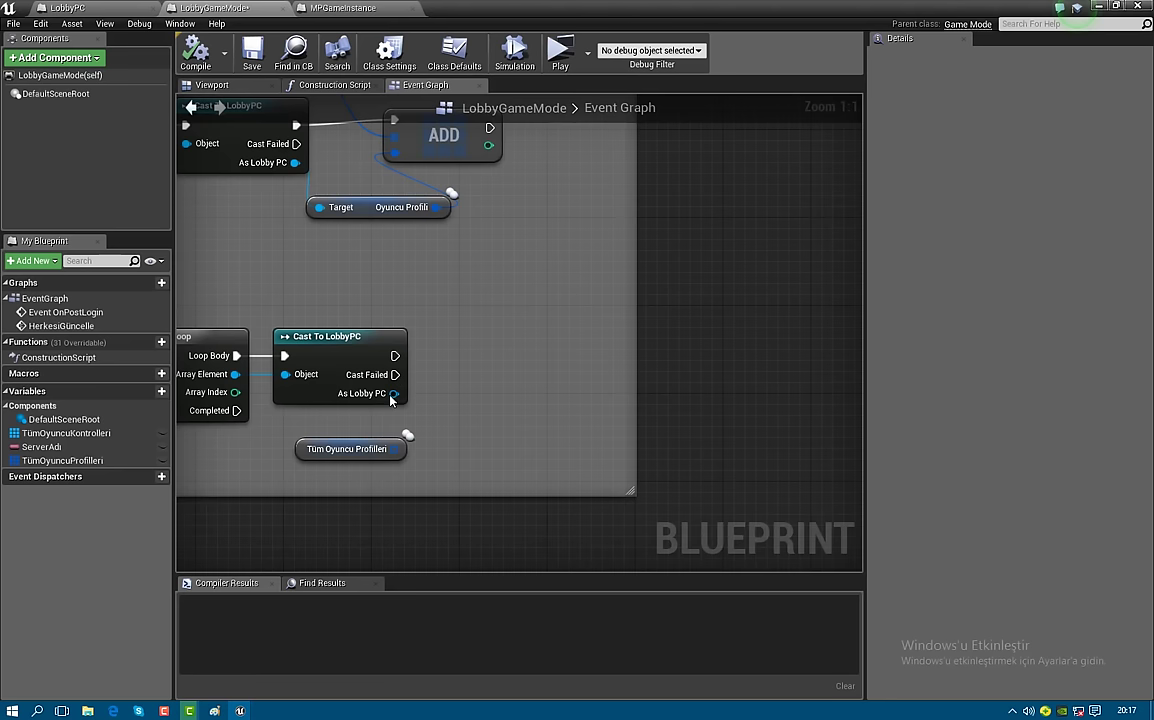
left_click_drag(393, 394, 476, 380)
type("tüm")
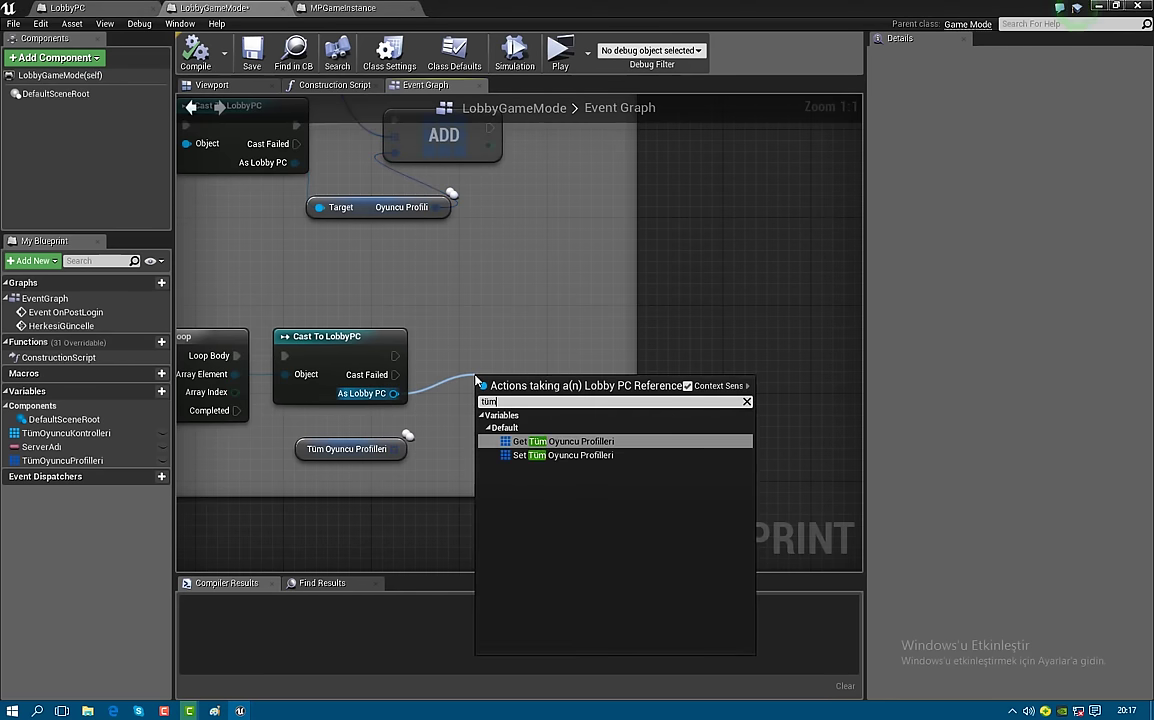
key("BackSpace")
key("BackSpace")
key("BackSpace")
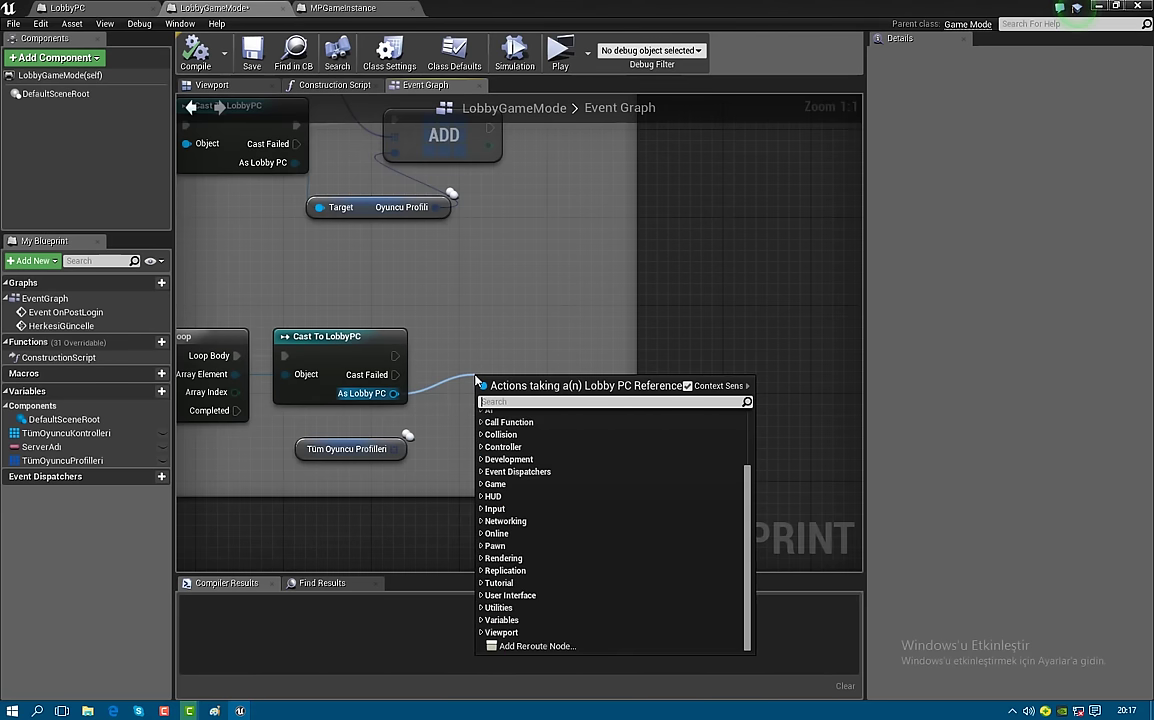
type("Tü")
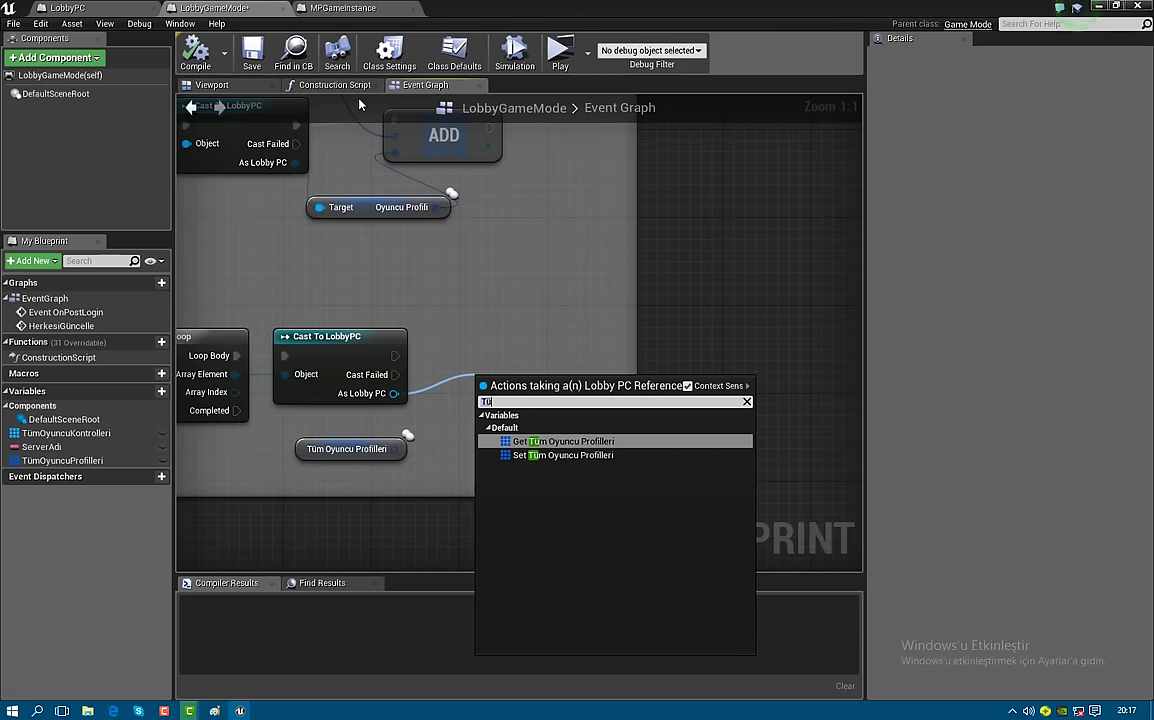
key("BackSpace")
key("BackSpace")
type("Oyuncu")
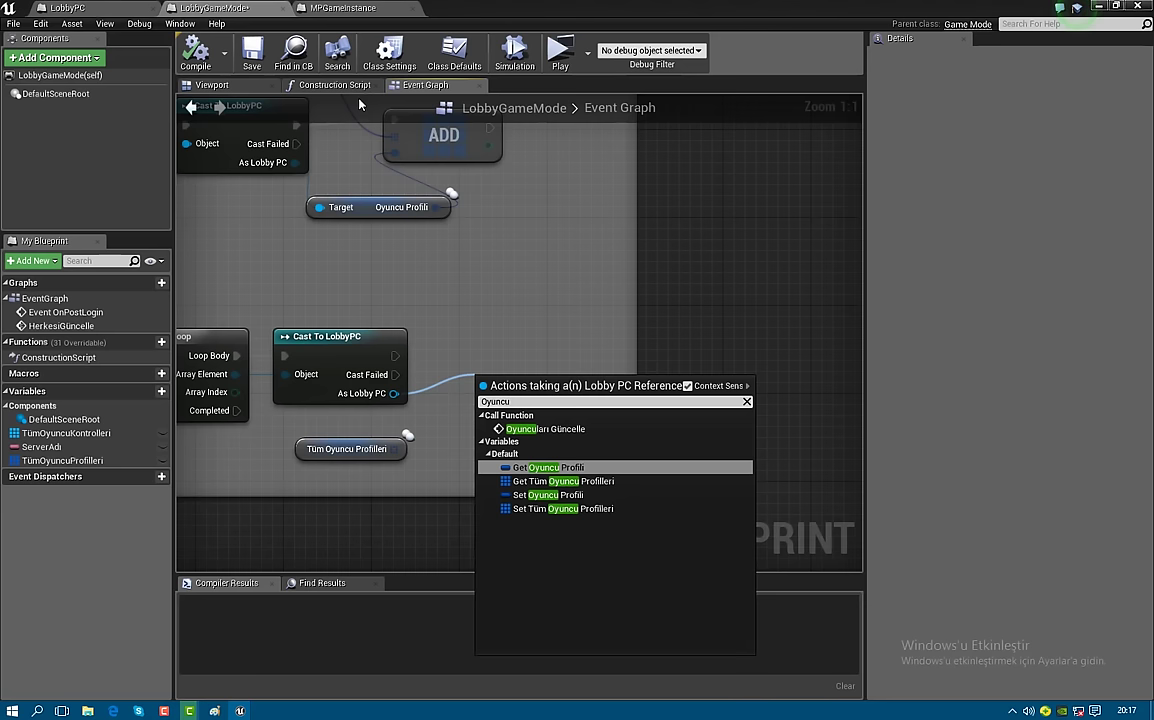
key("Up")
key("Up")
key("Up")
key("Return")
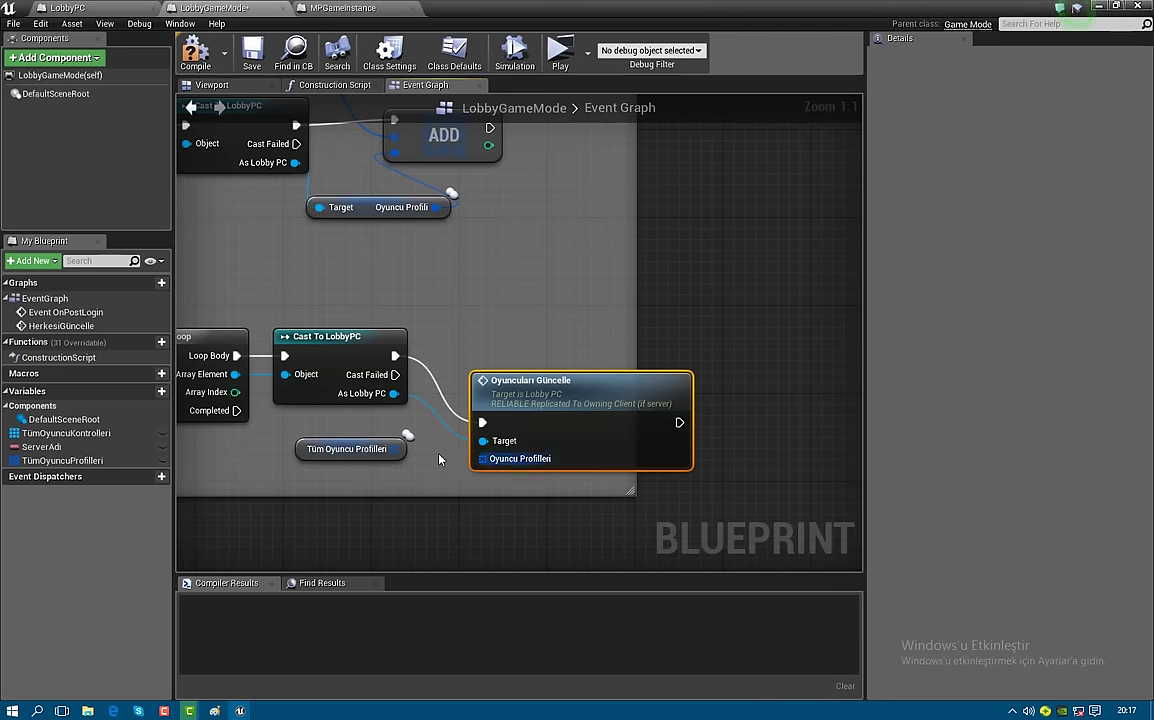
mouse_move(407, 435)
left_mouse_down()
mouse_move(484, 458)
mouse_move(481, 355)
mouse_move(470, 355)
left_mouse_up()
Mark the Herkesi Güncelle server event as Reliable
scroll(360, 322, "down", 2)
scroll(360, 322, "down", 4)
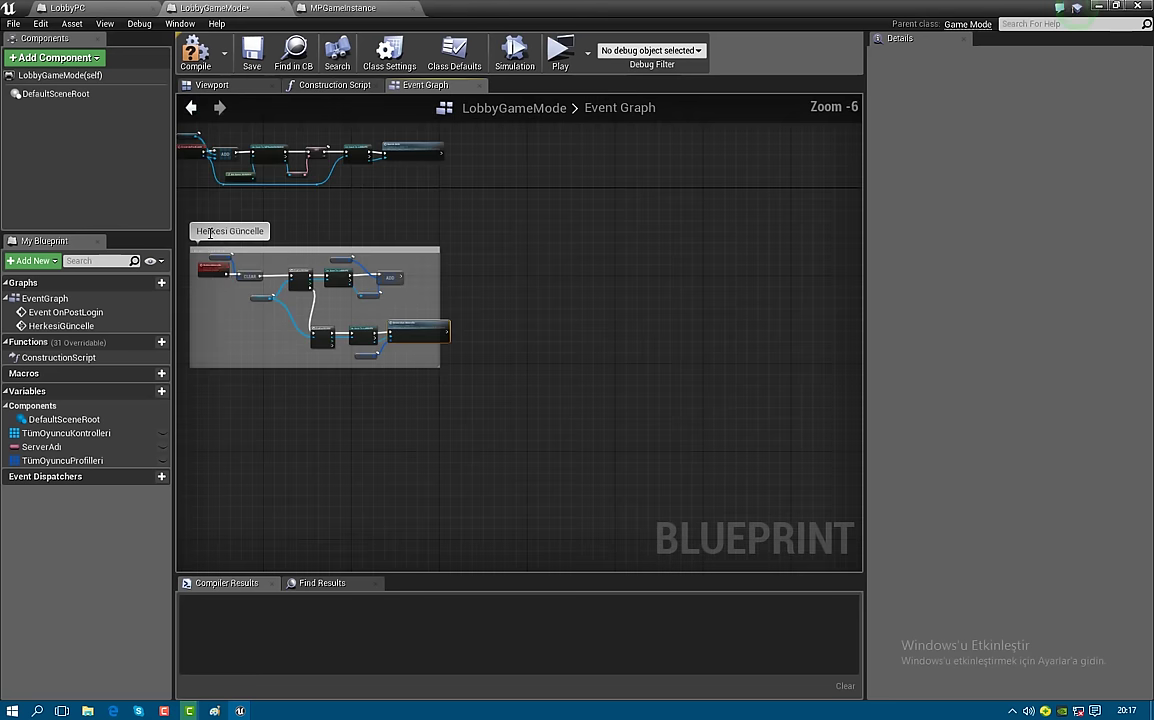
left_click(211, 272)
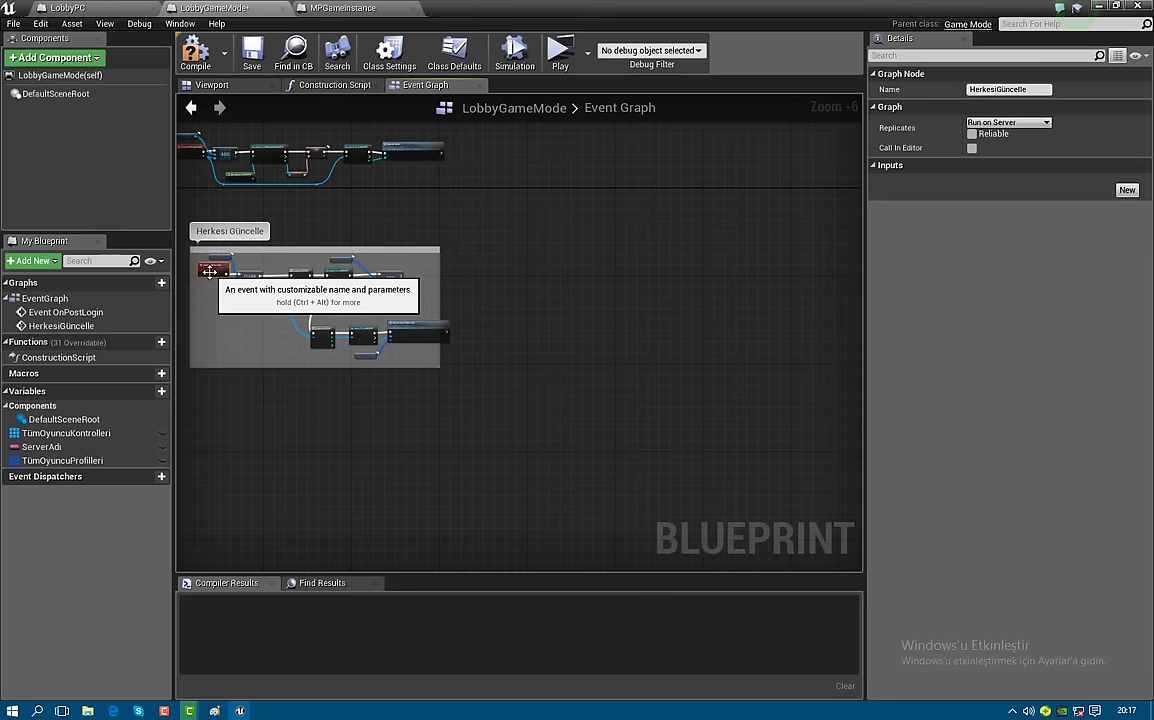
scroll(211, 272, "up", 5)
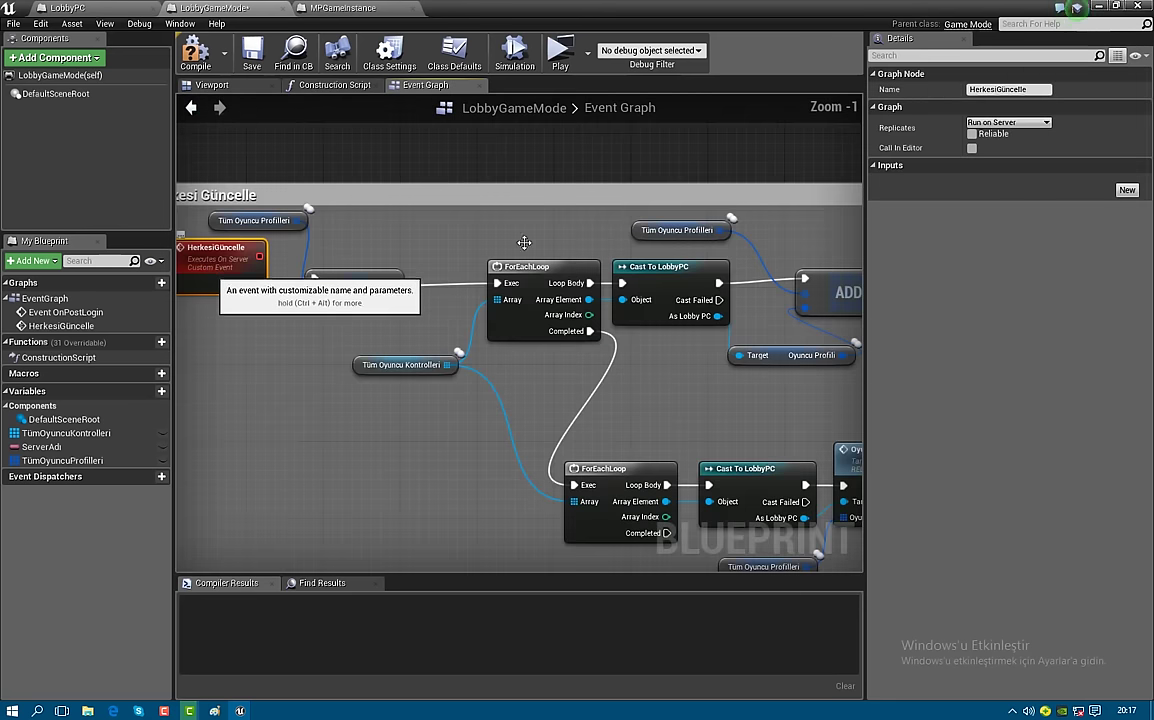
left_click(971, 133)
scroll(805, 179, "down", 4)
scroll(805, 179, "down", 3)
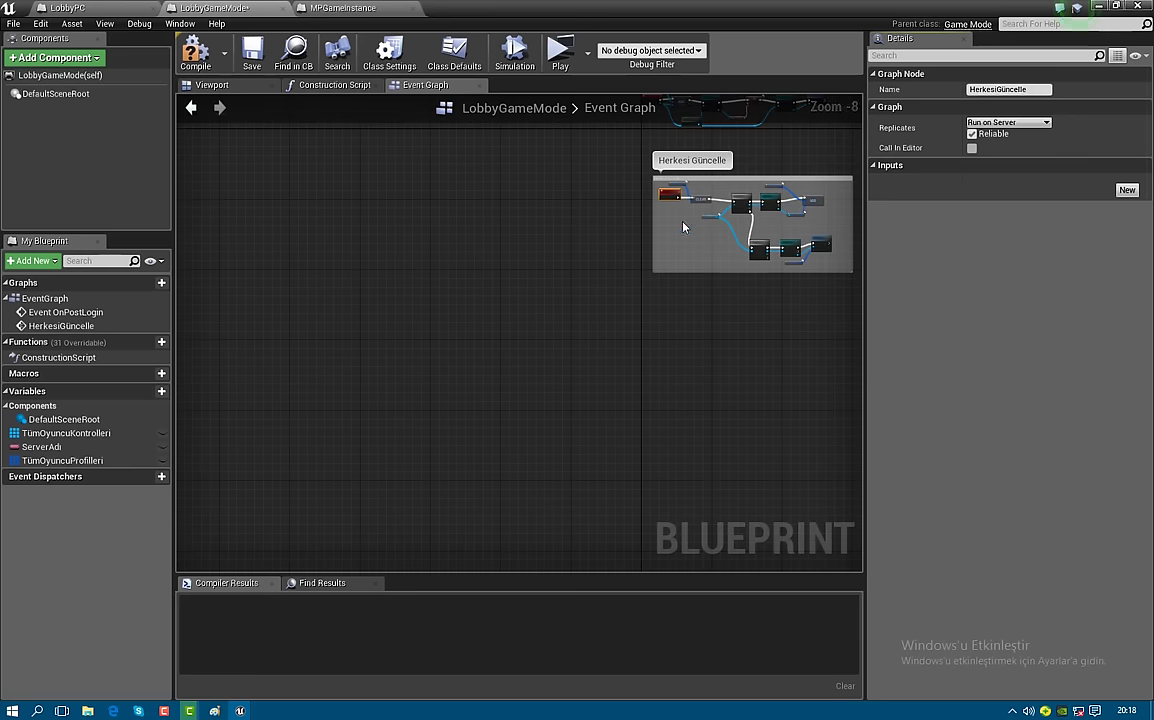
right_click_drag(543, 293, 551, 280)
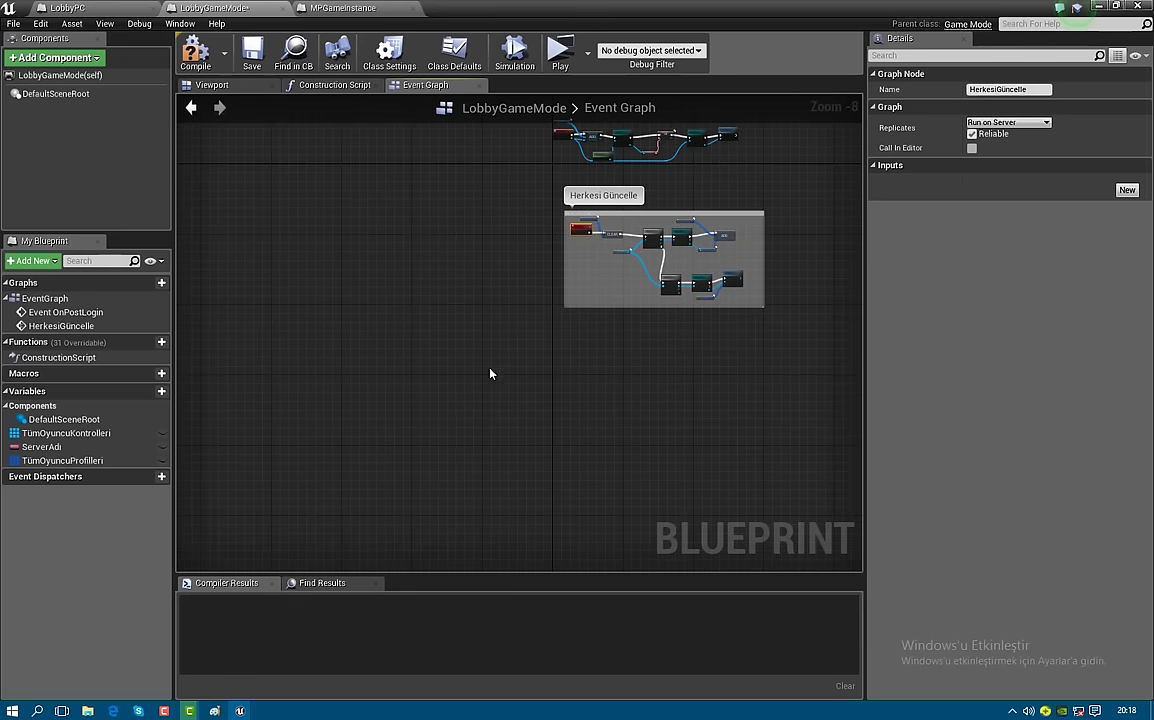
Check LobbyPC's KayıdıGetir event, then compile the LobbyGameMode blueprint
scroll(689, 171, "up", 5)
right_click(443, 404)
scroll(443, 404, "up", 1)
key("Escape")
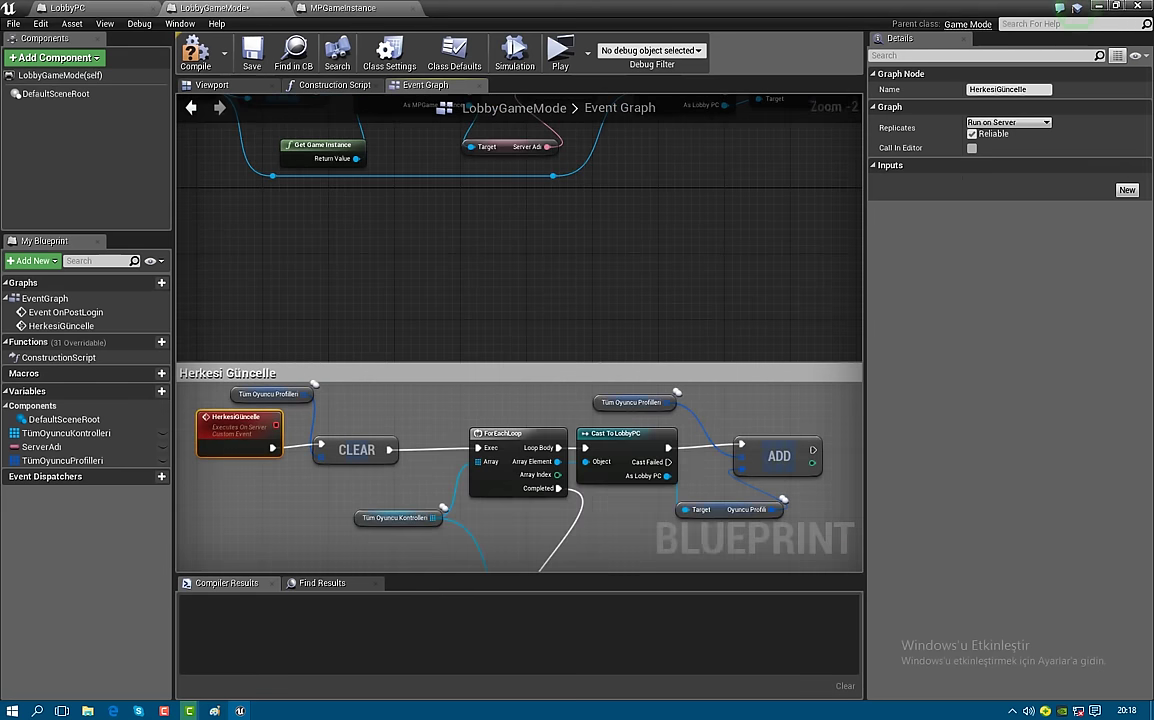
right_click_drag(500, 250, 393, 291)
double_click(658, 136)
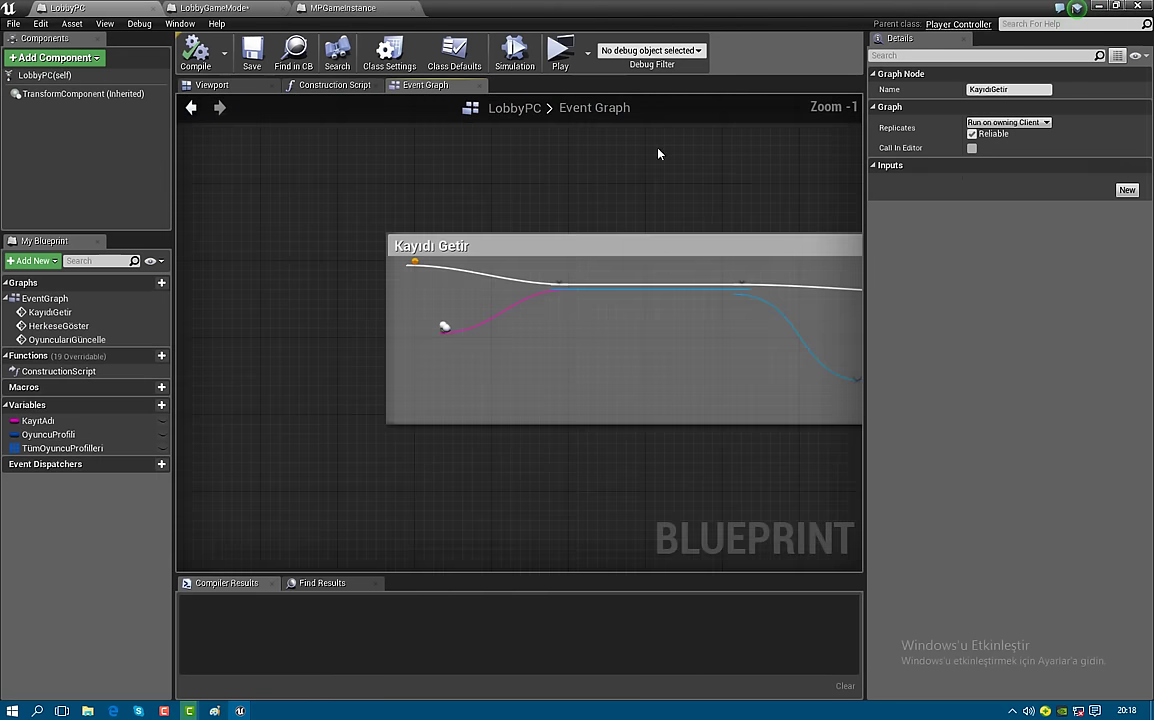
left_click(214, 8)
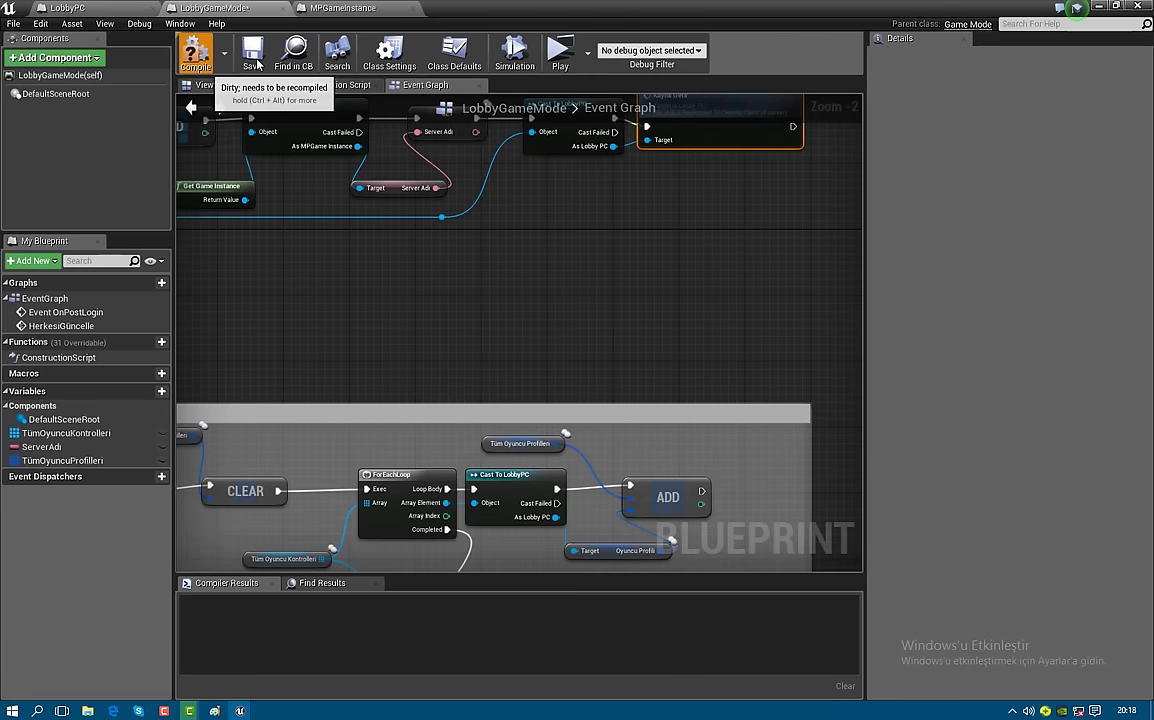
left_click(254, 56)
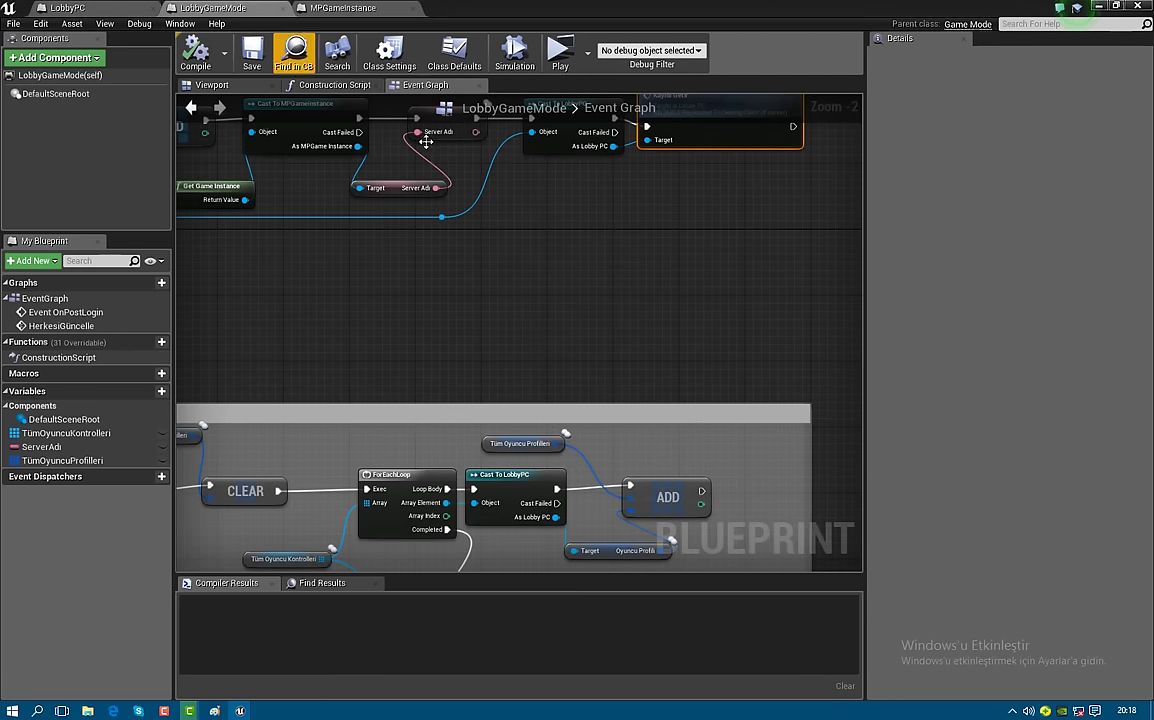